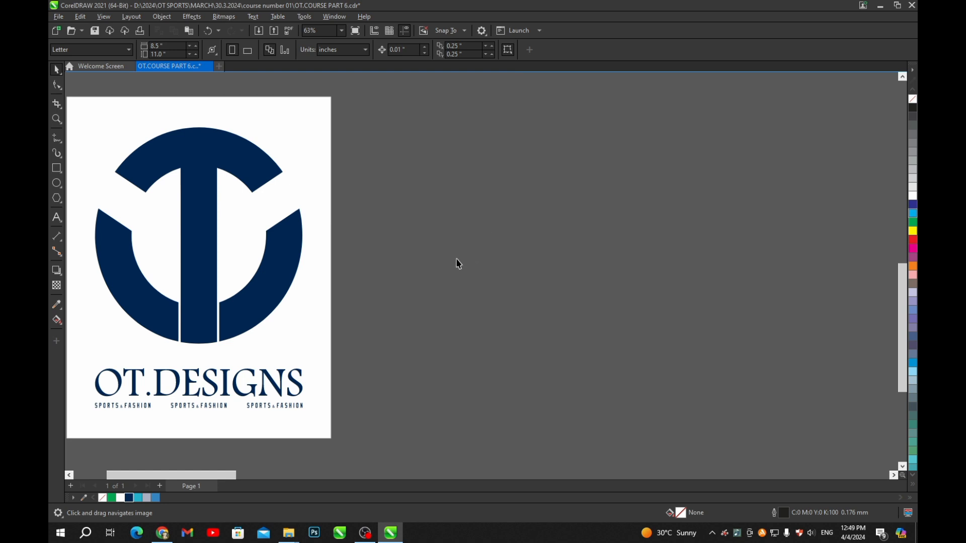
# - Bring the sleeve, front, back and collar-strip pieces into view and save the file
pyautogui.scroll(-5, 459, 264)
pyautogui.moveTo(623, 282); pyautogui.dragTo(555, 279)
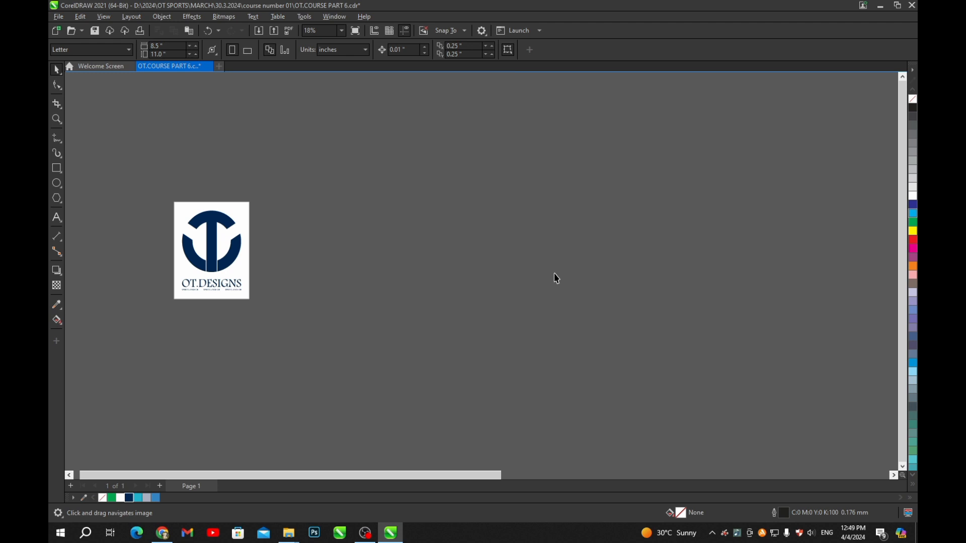
pyautogui.scroll(-3, 327, 268)
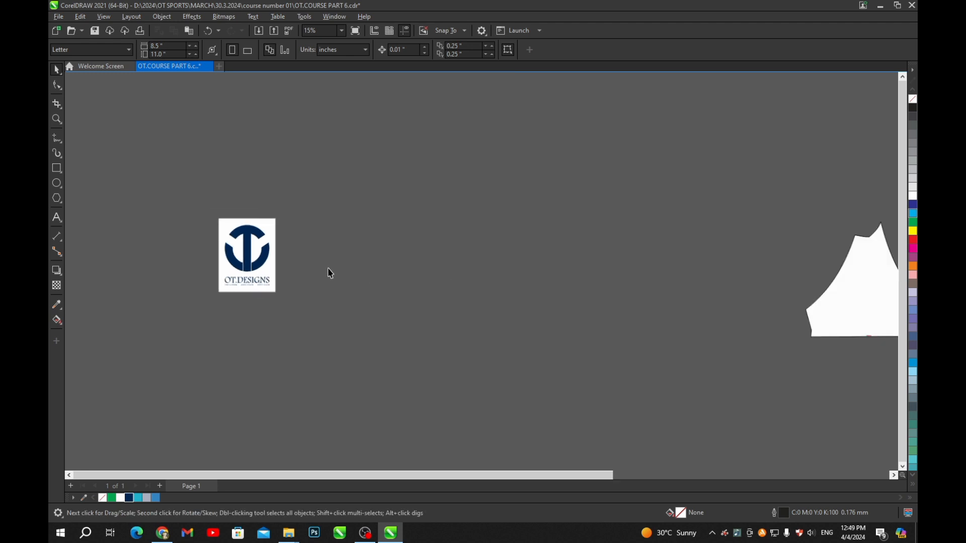
pyautogui.moveTo(668, 285); pyautogui.dragTo(485, 275)
pyautogui.scroll(2, 662, 249)
pyautogui.scroll(2, 459, 181)
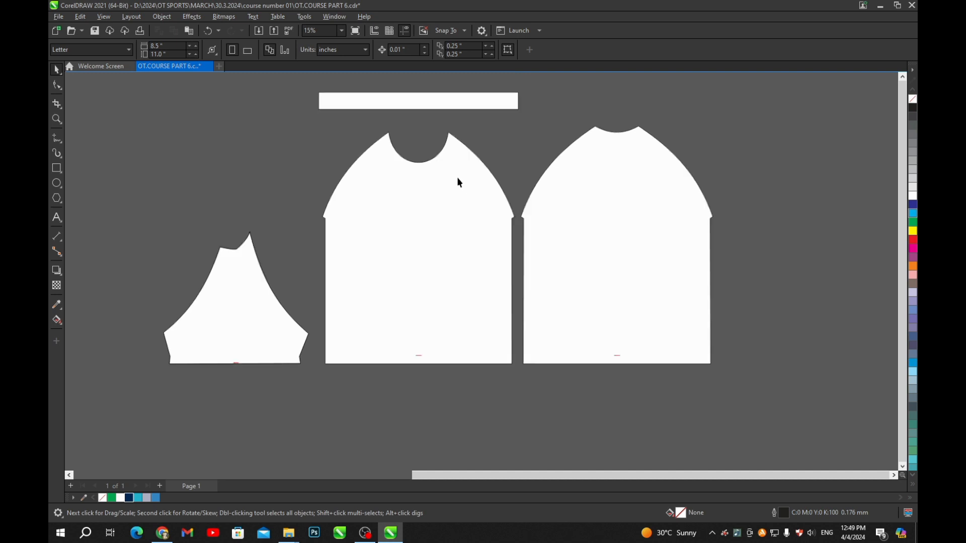
pyautogui.moveTo(487, 207); pyautogui.dragTo(483, 219)
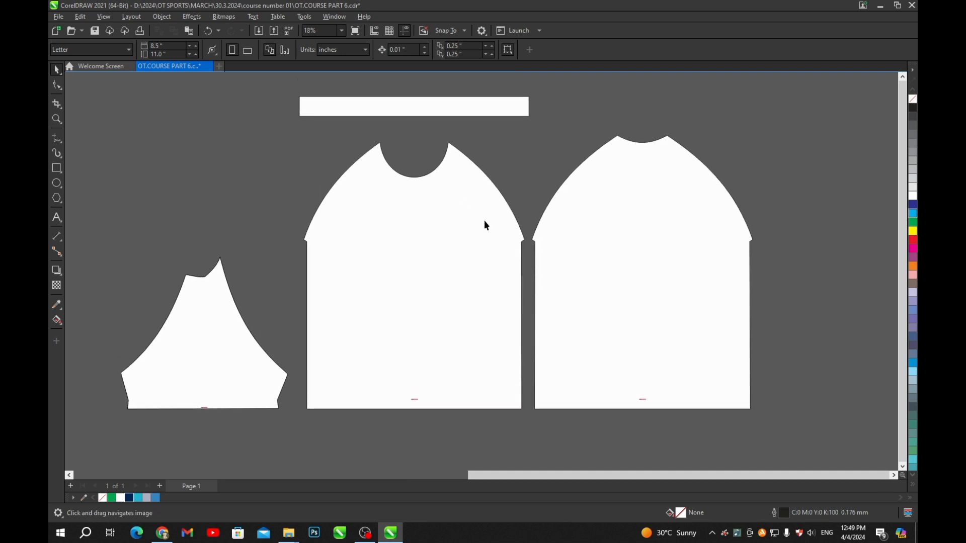
pyautogui.scroll(-2, 501, 249)
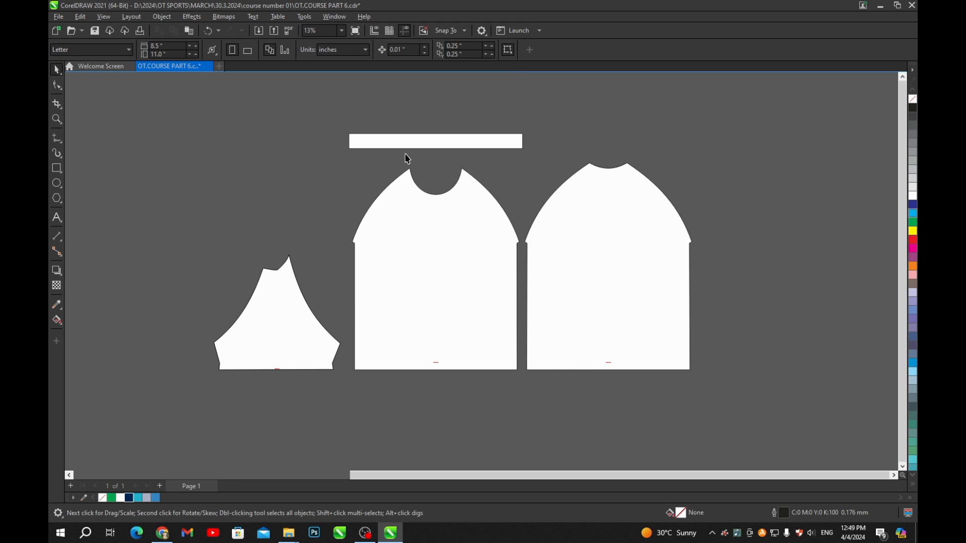
pyautogui.scroll(-2, 431, 184)
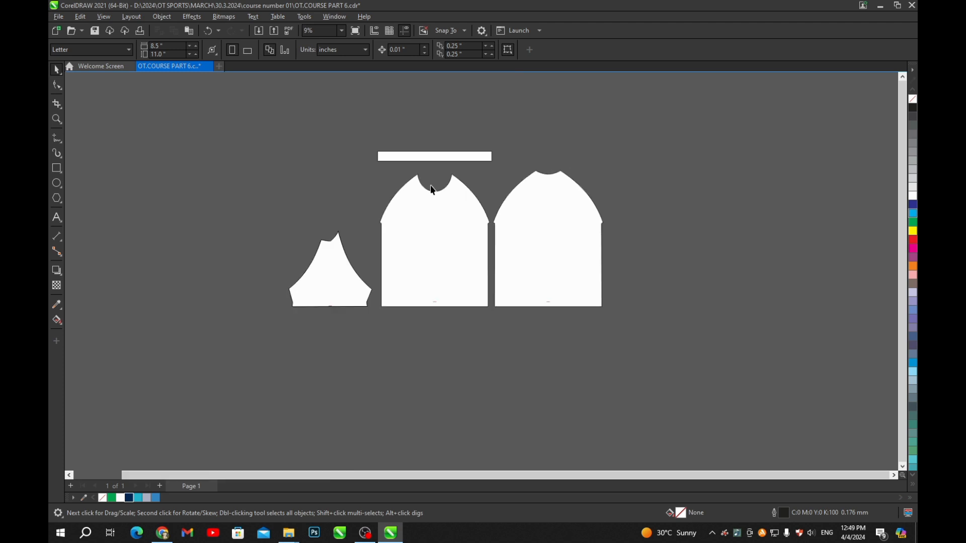
pyautogui.hotkey('ctrl', 's')
# - Pan across the pattern pieces and select the front shirt piece
pyautogui.scroll(-3, 507, 224)
pyautogui.scroll(4, 485, 233)
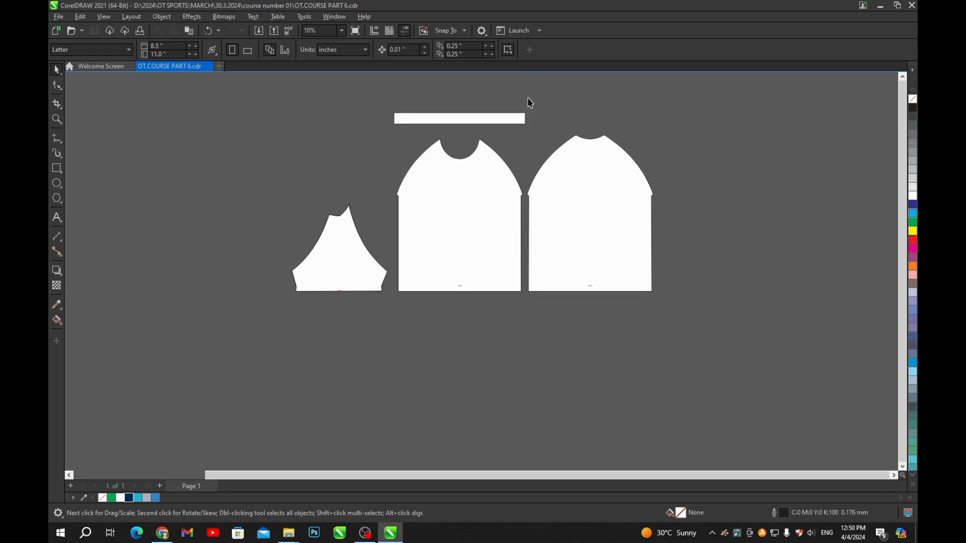
pyautogui.scroll(-3, 481, 261)
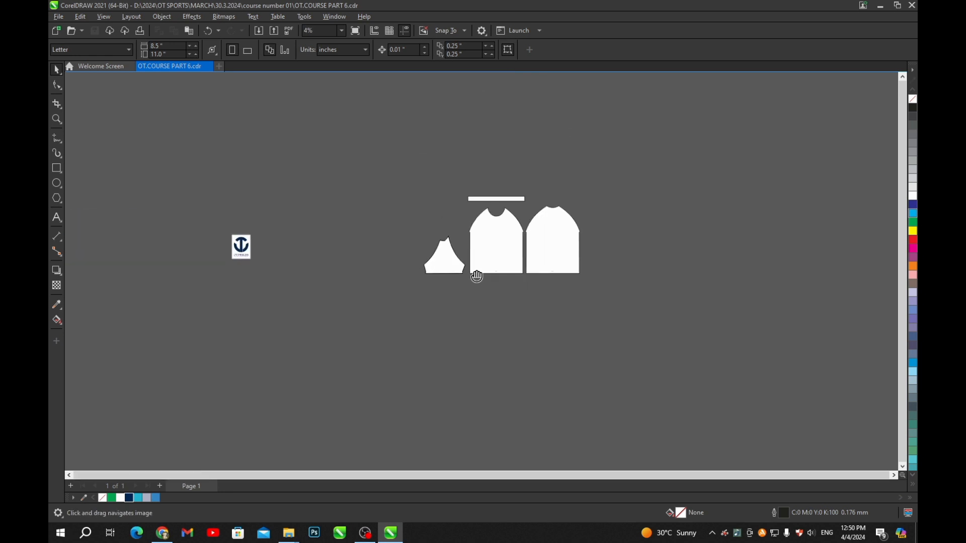
pyautogui.scroll(2, 535, 257)
pyautogui.moveTo(588, 233); pyautogui.dragTo(573, 233)
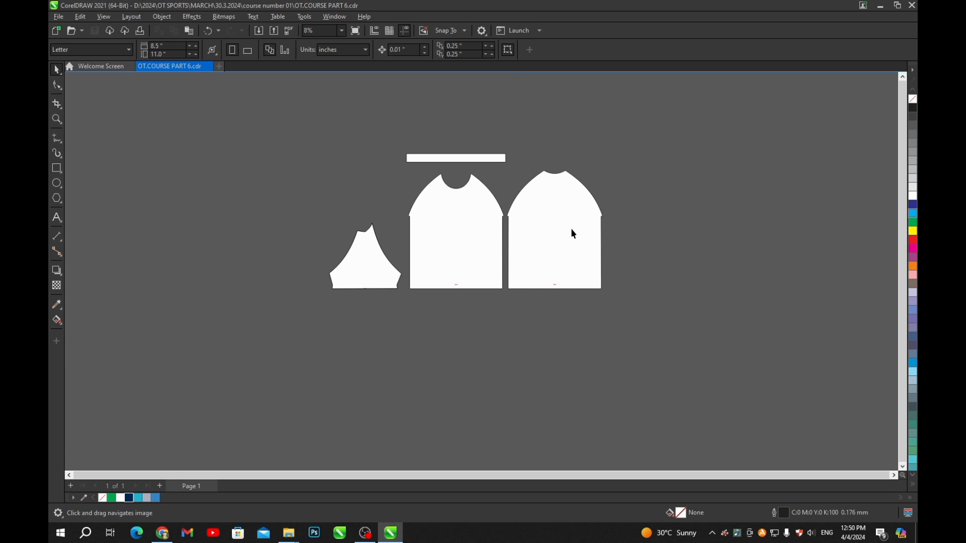
pyautogui.scroll(2, 514, 199)
pyautogui.moveTo(356, 249); pyautogui.dragTo(496, 291)
pyautogui.scroll(1, 651, 285)
pyautogui.scroll(1, 496, 292)
pyautogui.scroll(1, 717, 291)
pyautogui.moveTo(717, 291); pyautogui.dragTo(437, 297)
pyautogui.scroll(-4, 496, 260)
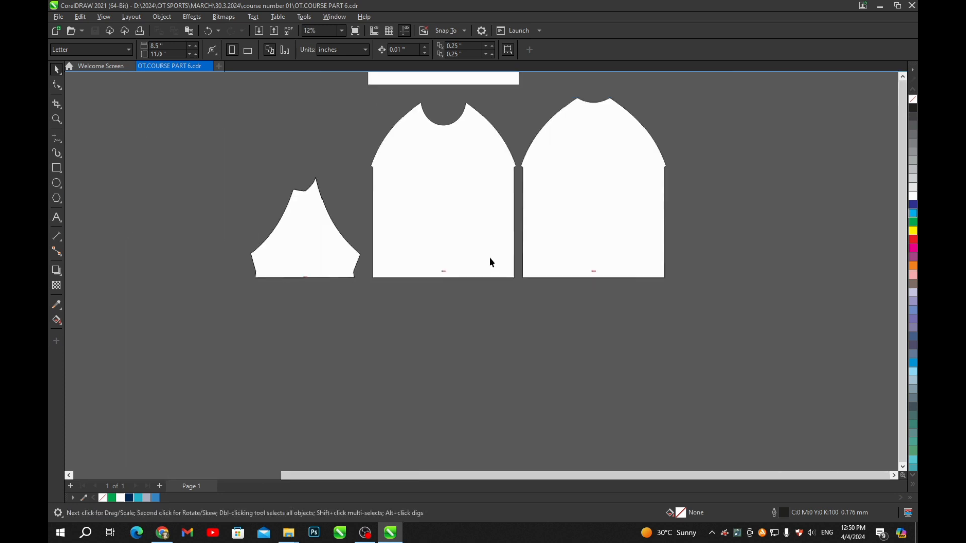
pyautogui.moveTo(489, 258); pyautogui.dragTo(489, 261)
# - Delete the small red marks from the pattern pieces
pyautogui.press('Delete')
pyautogui.click(597, 251)
pyautogui.press('Delete')
pyautogui.click(285, 257)
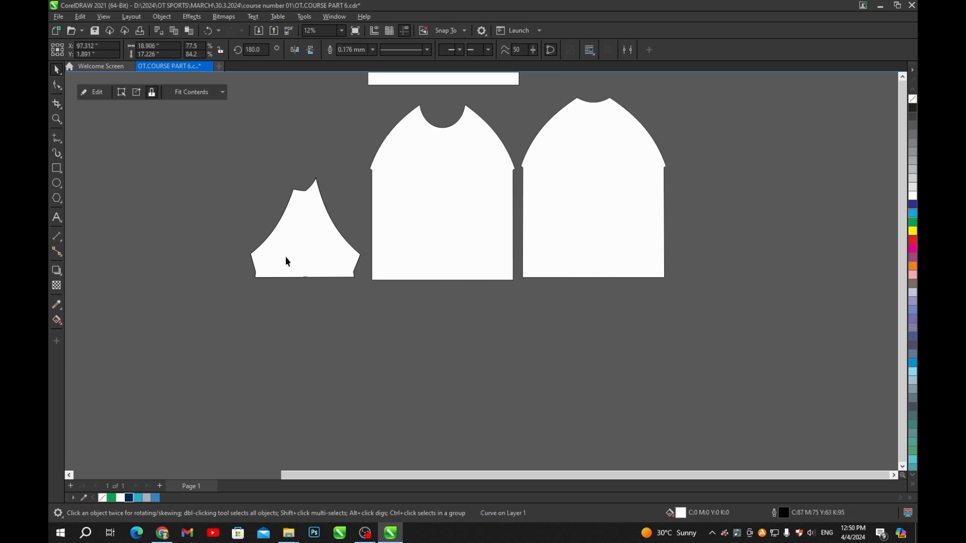
# - Duplicate the sleeve, place the copy beside the original, and mirror it horizontally
pyautogui.press('Delete')
pyautogui.moveTo(311, 263); pyautogui.dragTo(379, 288)
pyautogui.scroll(1, 472, 286)
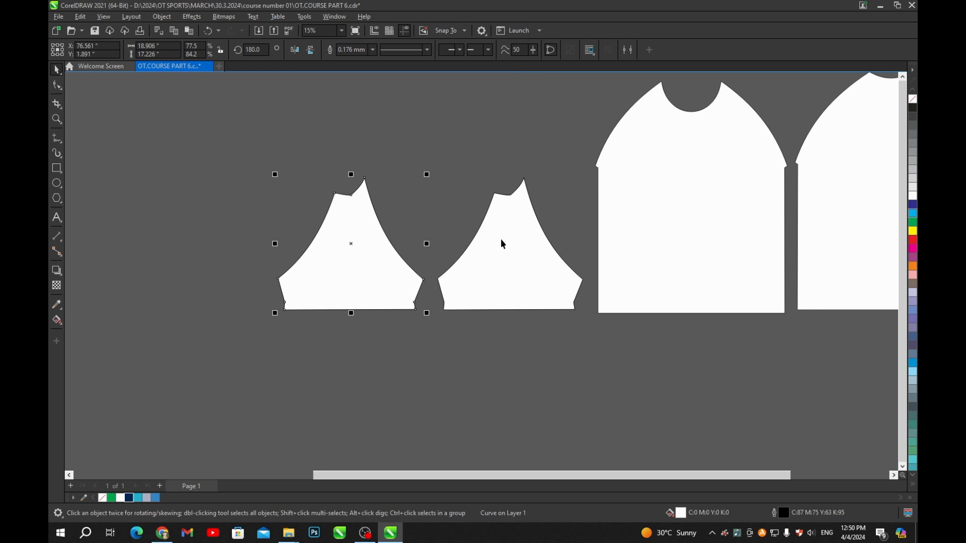
pyautogui.moveTo(435, 196); pyautogui.dragTo(428, 196)
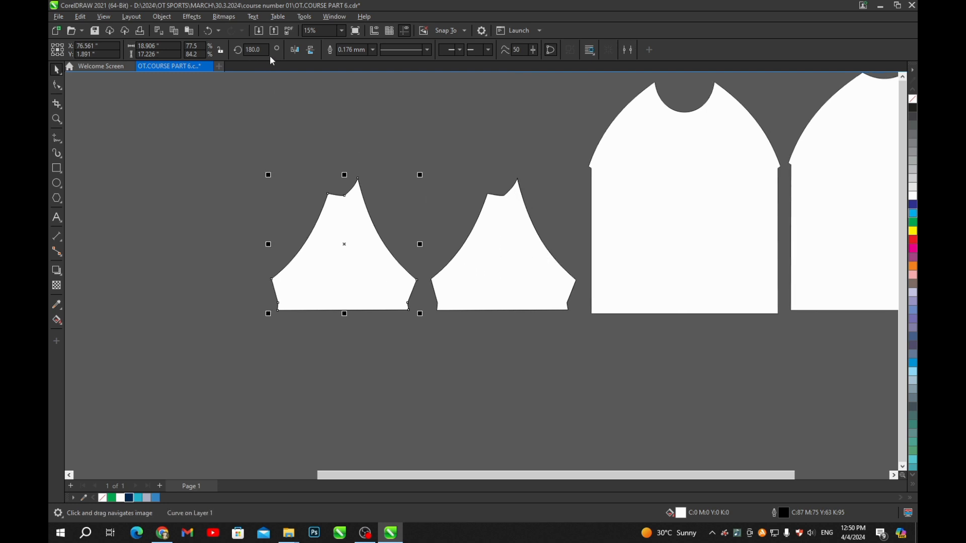
pyautogui.click(294, 51)
pyautogui.click(288, 132)
pyautogui.scroll(-2, 289, 134)
pyautogui.scroll(2, 330, 227)
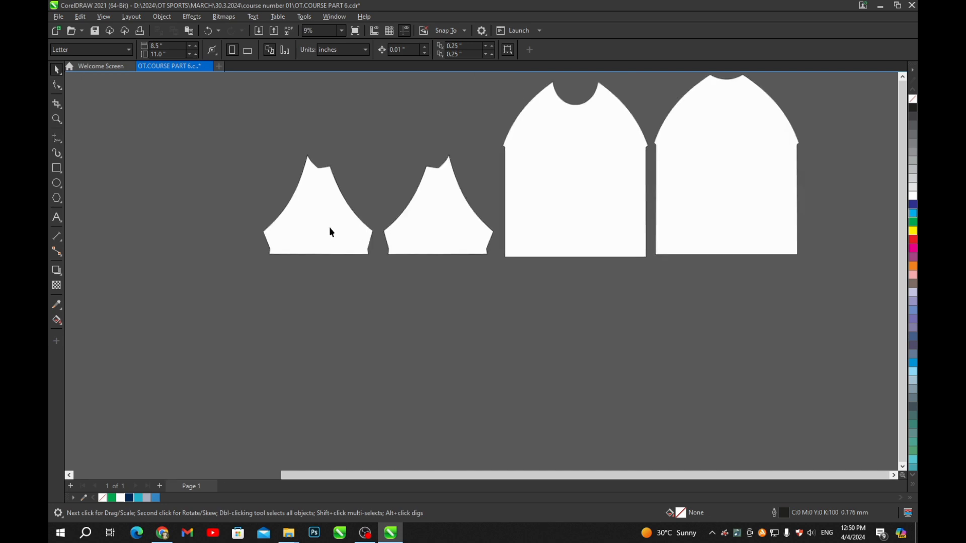
# - Save OT.COURSE PART 6.cdr again
pyautogui.hotkey('ctrl', 's')
pyautogui.scroll(-2, 332, 229)
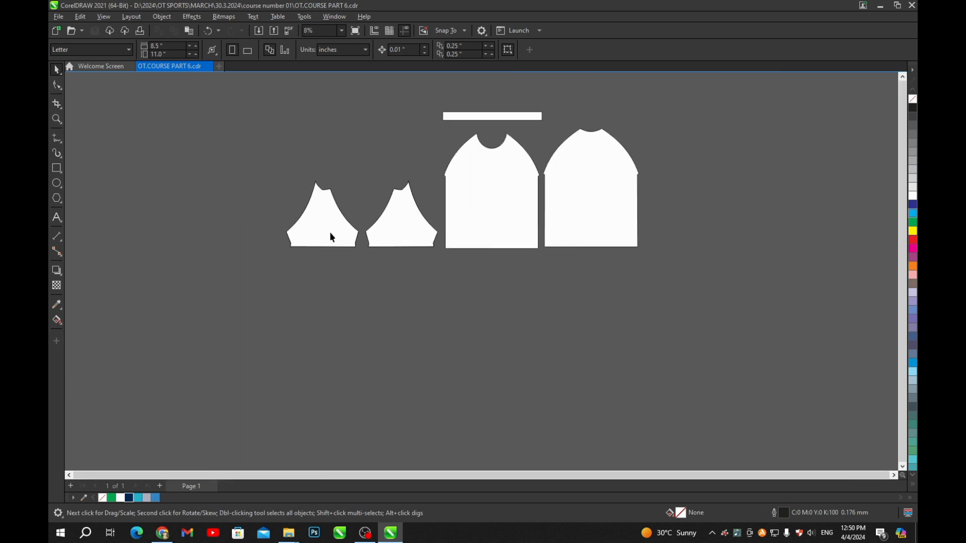
pyautogui.scroll(-2, 380, 266)
pyautogui.scroll(1, 373, 254)
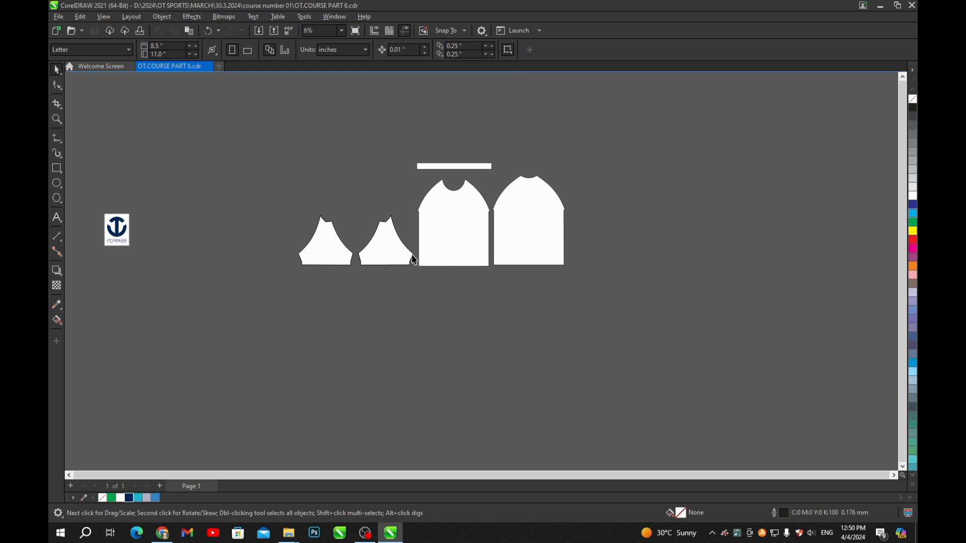
pyautogui.scroll(2, 484, 238)
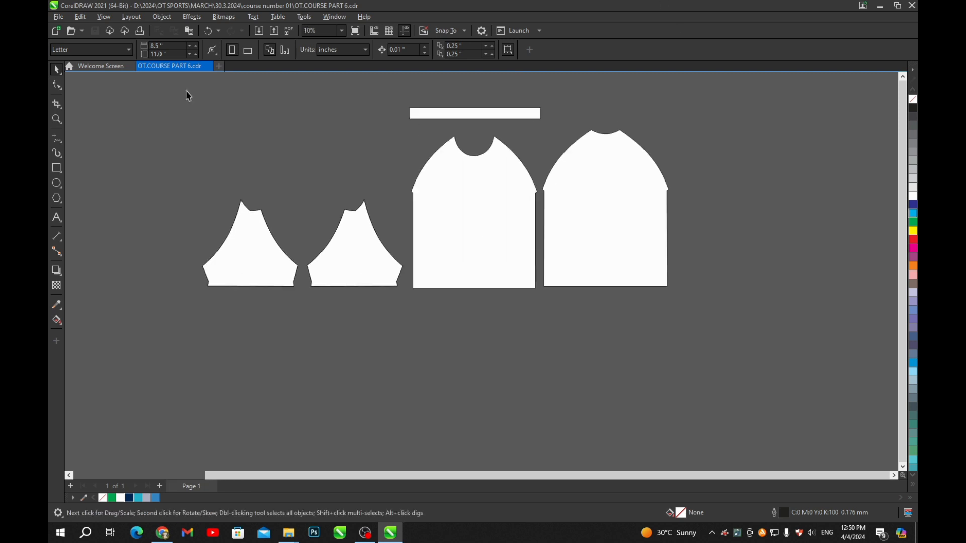
pyautogui.scroll(-2, 209, 209)
# - Fill both sleeves, the front and the back with dark navy (#012552)
pyautogui.click(210, 238)
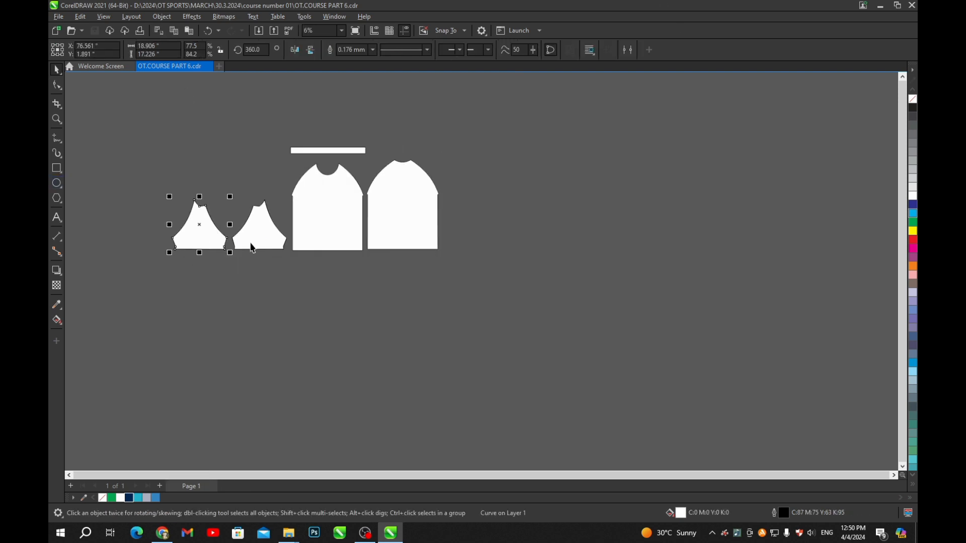
pyautogui.click(251, 242)
pyautogui.click(181, 248)
pyautogui.keyDown('shift'); pyautogui.click(242, 240); pyautogui.keyUp('shift')
pyautogui.keyDown('shift'); pyautogui.click(330, 224); pyautogui.keyUp('shift')
pyautogui.keyDown('shift'); pyautogui.click(397, 224); pyautogui.keyUp('shift')
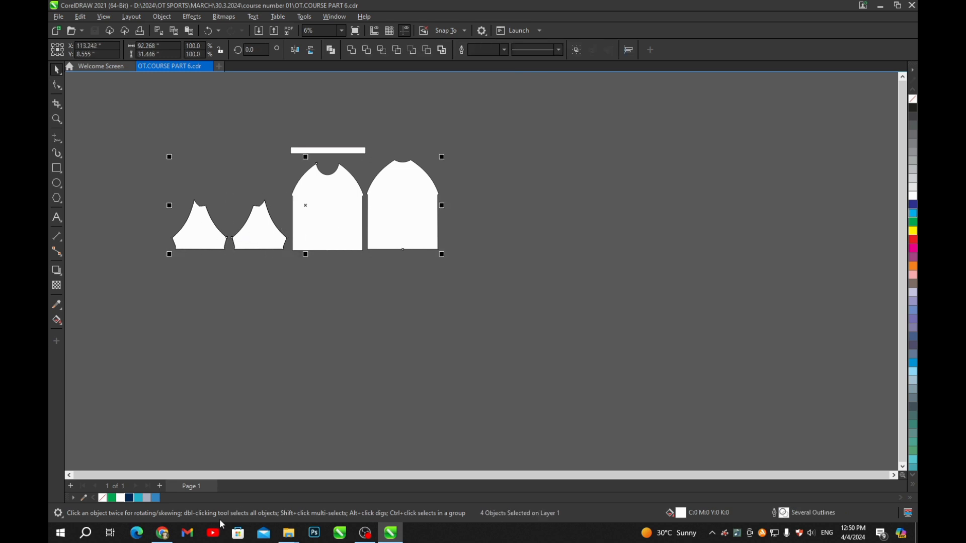
pyautogui.click(129, 498)
# - Fill the collar strip with the same navy and save the file
pyautogui.click(326, 151)
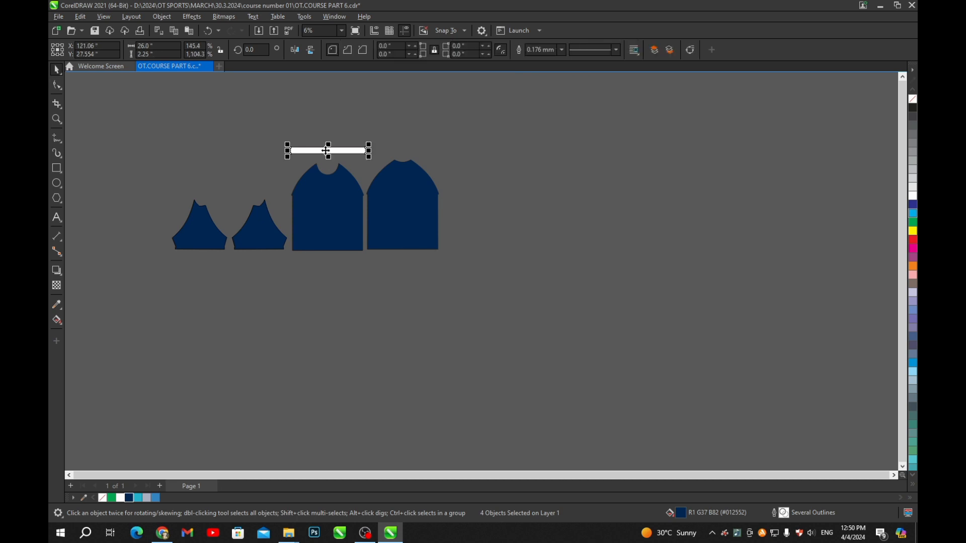
pyautogui.hotkey('ctrl', 'r')
pyautogui.click(473, 259)
pyautogui.scroll(-6, 473, 259)
pyautogui.scroll(5, 360, 274)
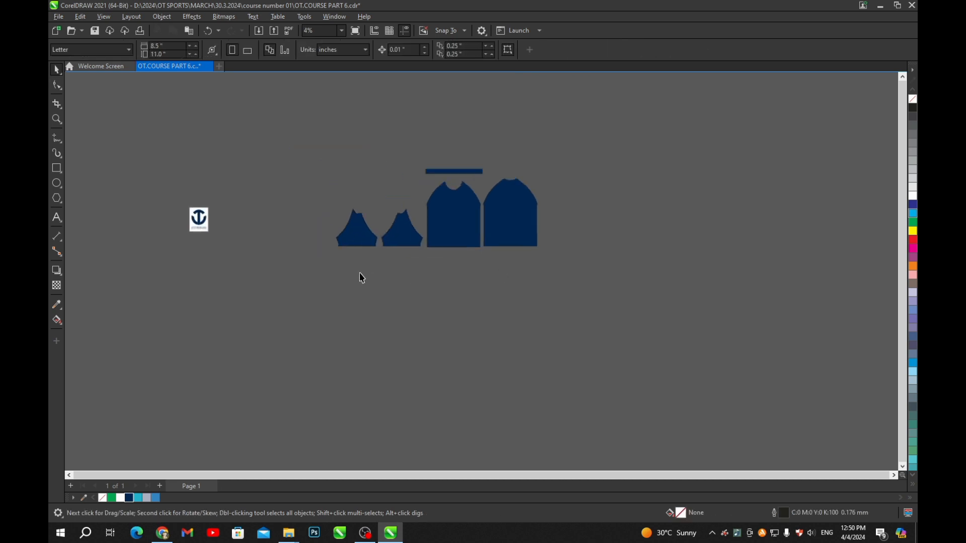
pyautogui.scroll(3, 446, 220)
pyautogui.hotkey('ctrl', 's')
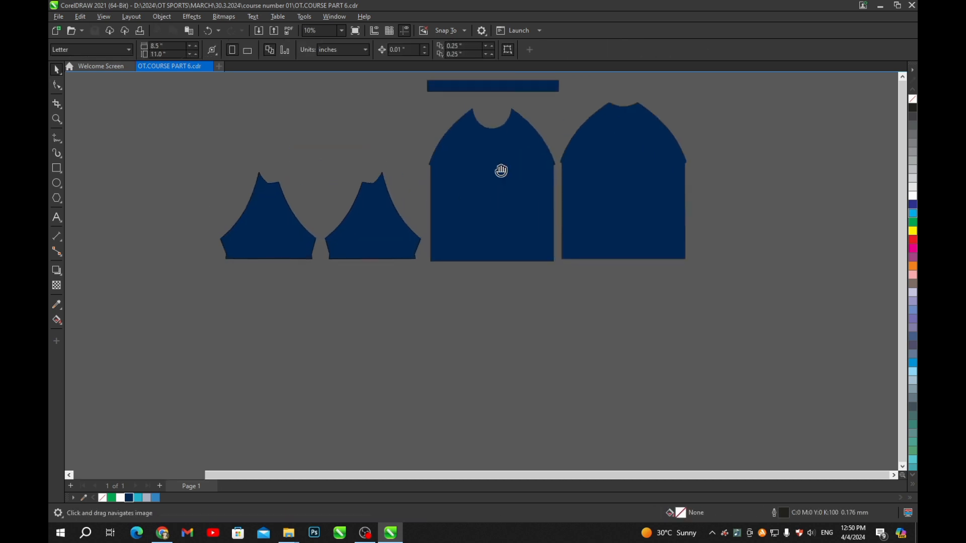
pyautogui.scroll(-2, 438, 255)
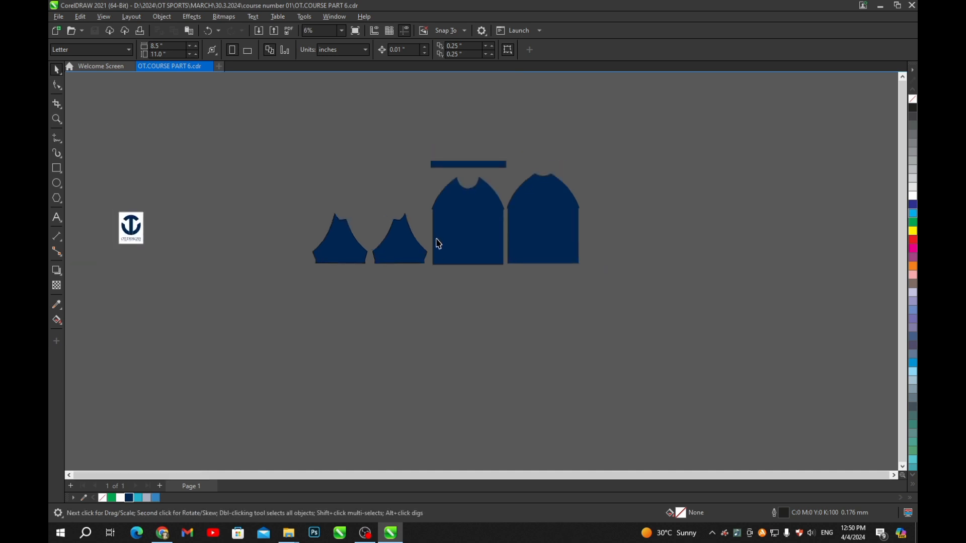
pyautogui.moveTo(347, 239); pyautogui.dragTo(420, 208)
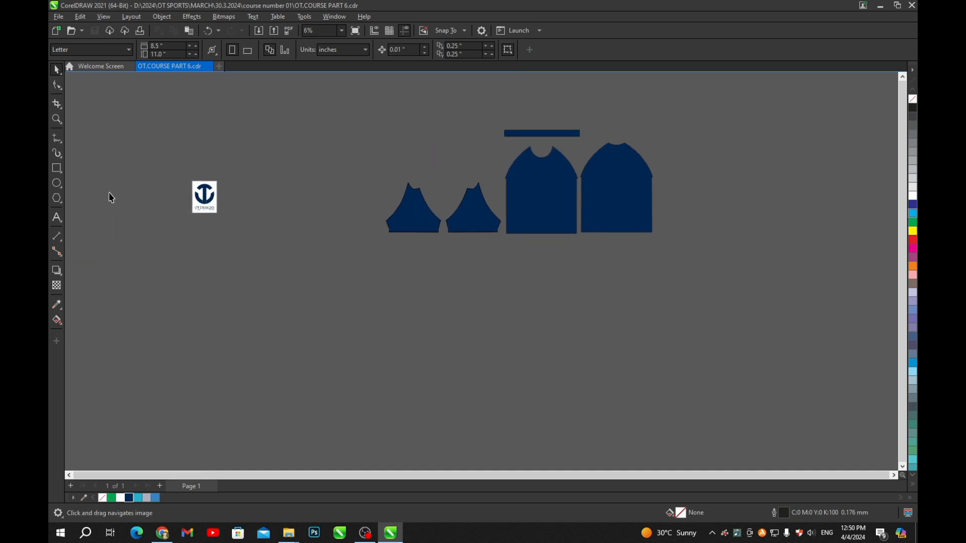
# - Draw a tall thin rectangle near the logo and move it further right
pyautogui.click(53, 171)
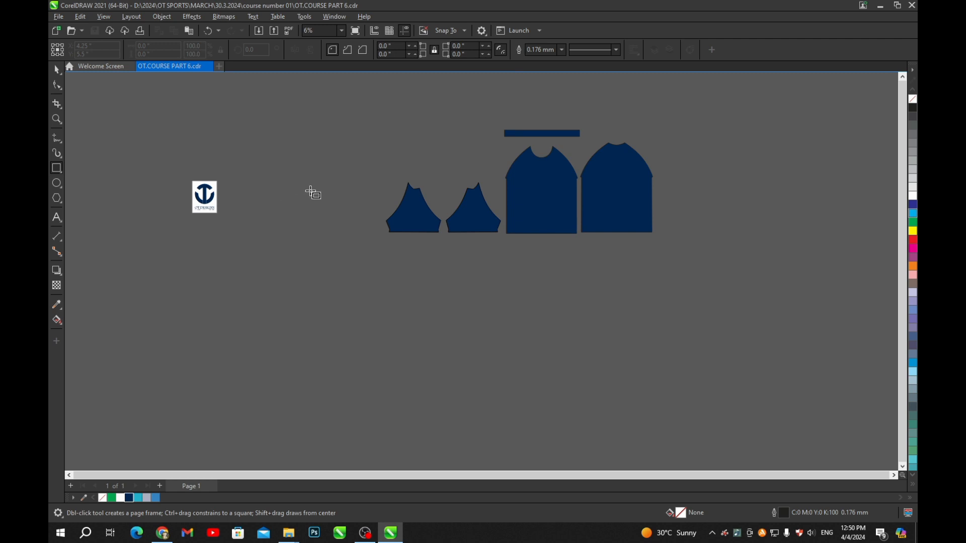
pyautogui.scroll(-2, 302, 207)
pyautogui.scroll(1, 289, 209)
pyautogui.scroll(3, 290, 209)
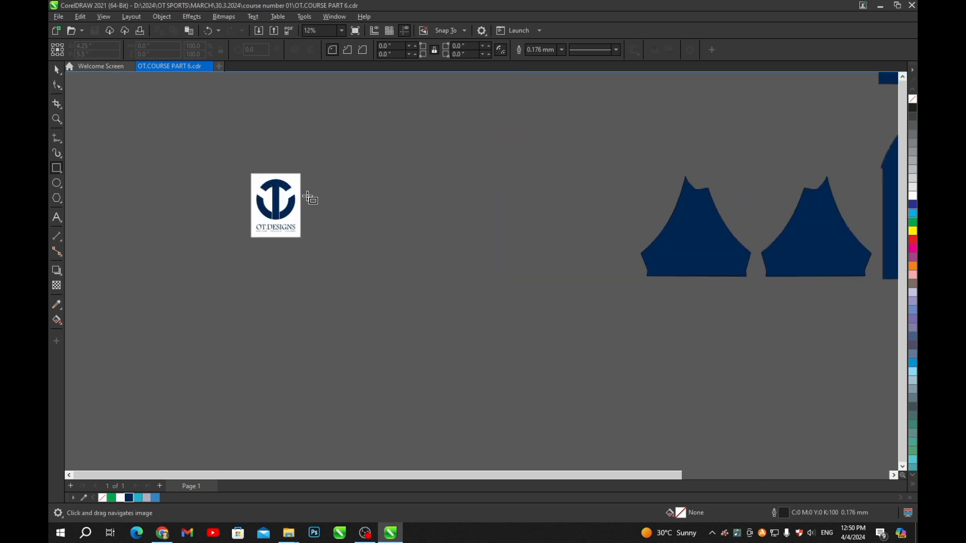
pyautogui.moveTo(328, 151); pyautogui.dragTo(337, 313)
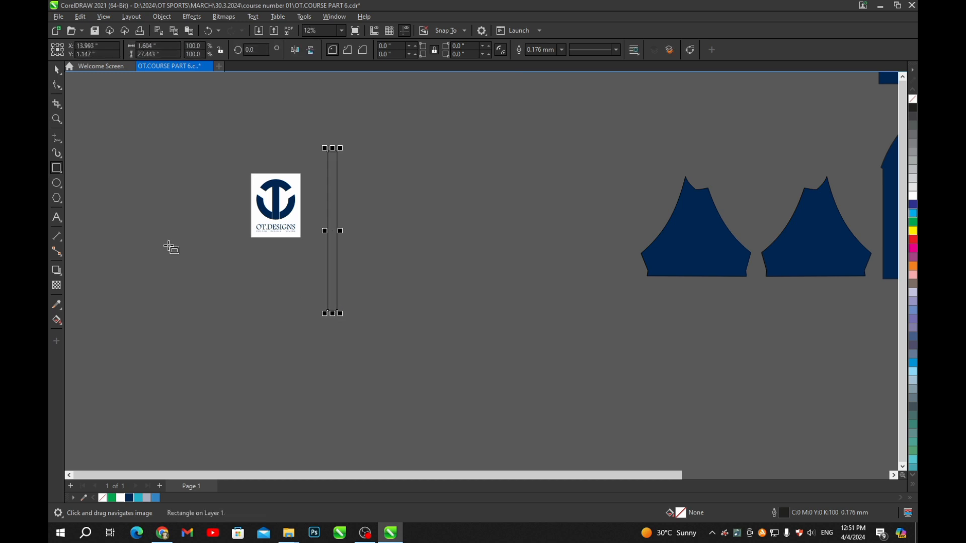
pyautogui.click(57, 70)
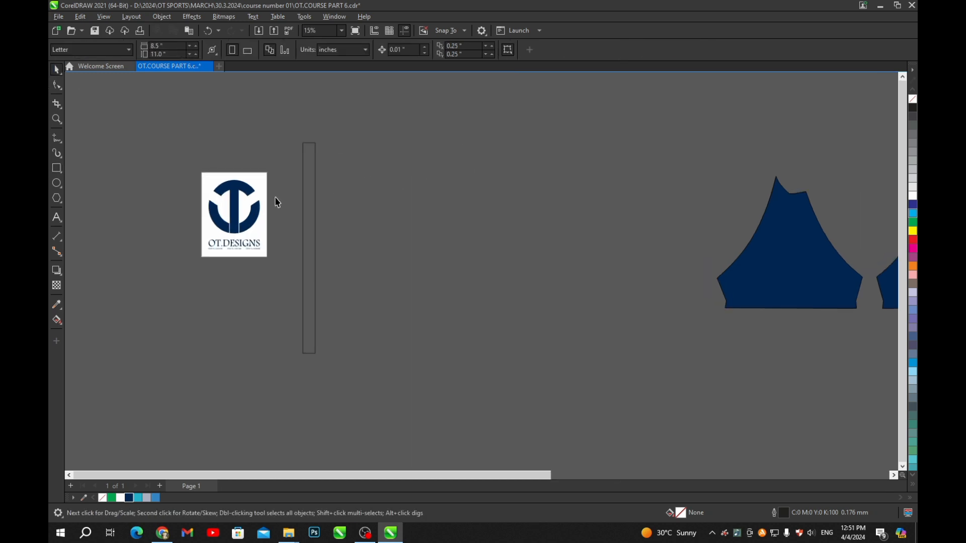
pyautogui.scroll(1, 276, 203)
pyautogui.moveTo(341, 214); pyautogui.dragTo(450, 211)
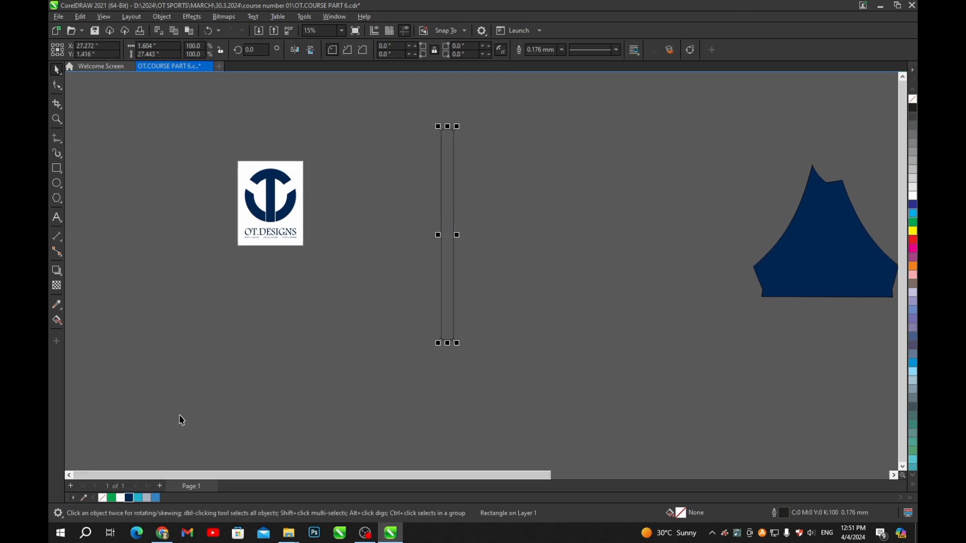
# - Fill the bar light blue (#22B1CE), remove its outline, shorten it to about 20.8 inches, and reposition it
pyautogui.click(141, 497)
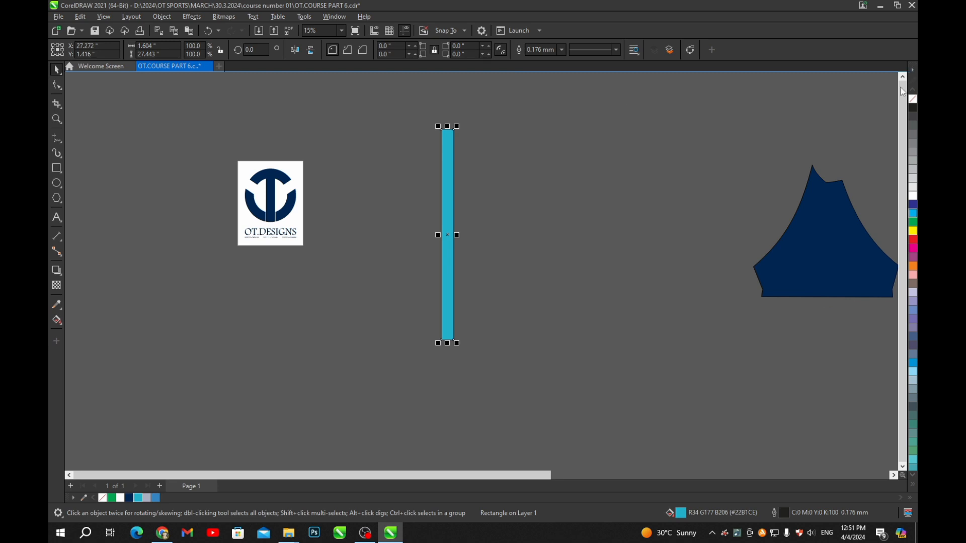
pyautogui.rightClick(914, 103)
pyautogui.scroll(2, 544, 267)
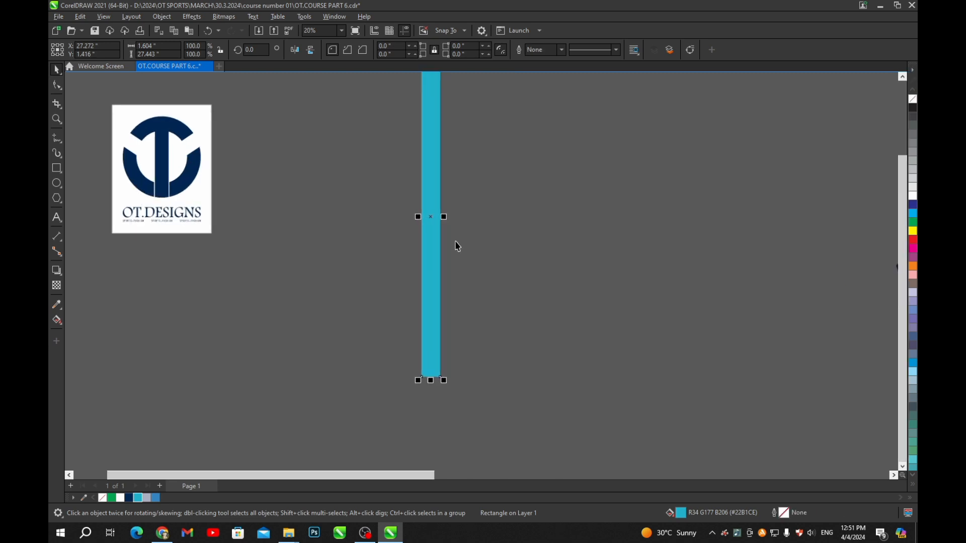
pyautogui.scroll(-1, 457, 246)
pyautogui.moveTo(433, 336); pyautogui.dragTo(433, 278)
pyautogui.scroll(2, 457, 174)
pyautogui.moveTo(447, 166); pyautogui.dragTo(444, 196)
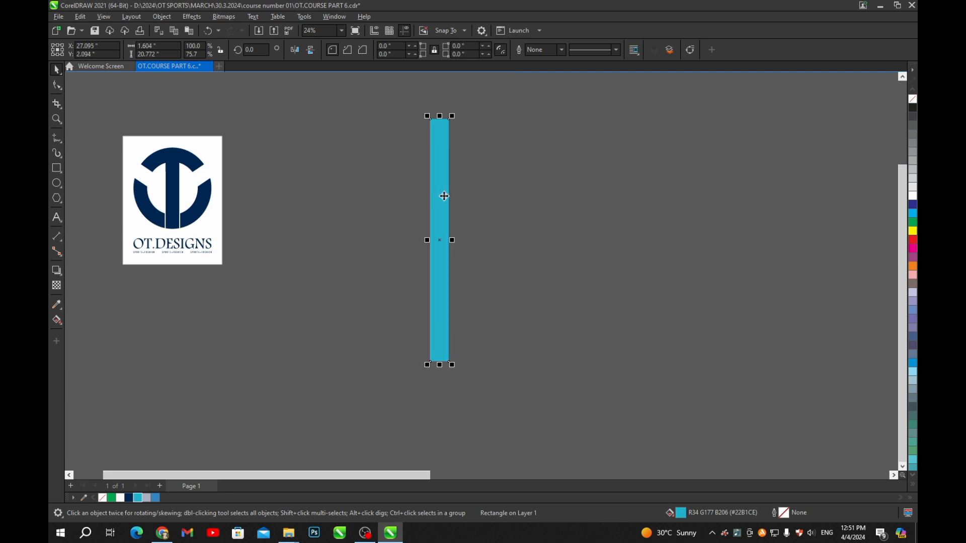
pyautogui.click(57, 285)
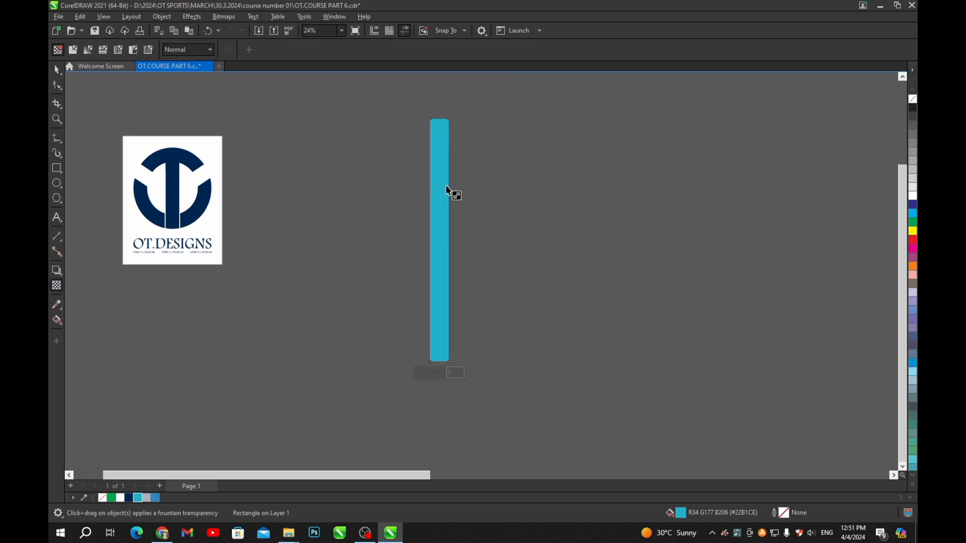
# - Give the cyan bar a fountain transparency fading from its middle toward the top
pyautogui.moveTo(438, 203); pyautogui.dragTo(438, 137)
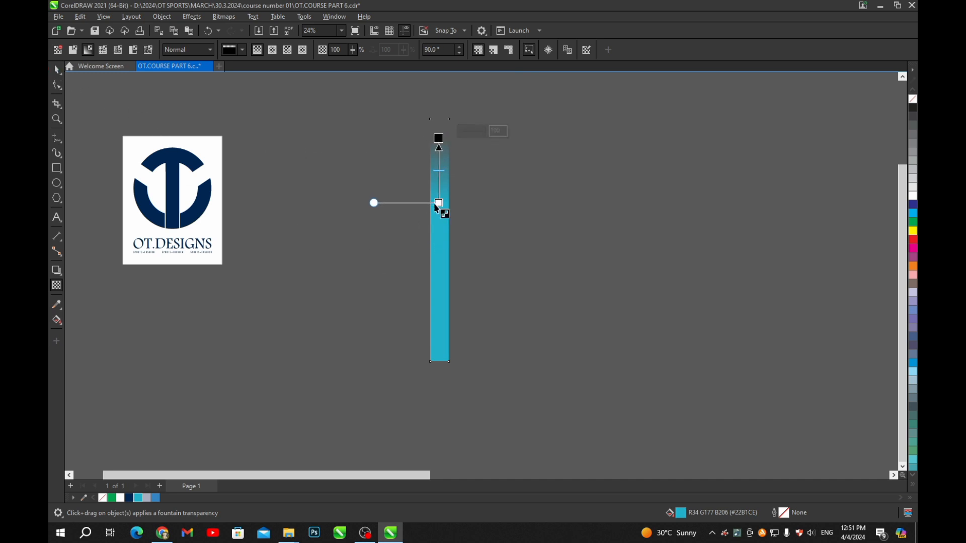
pyautogui.moveTo(439, 202); pyautogui.dragTo(438, 233)
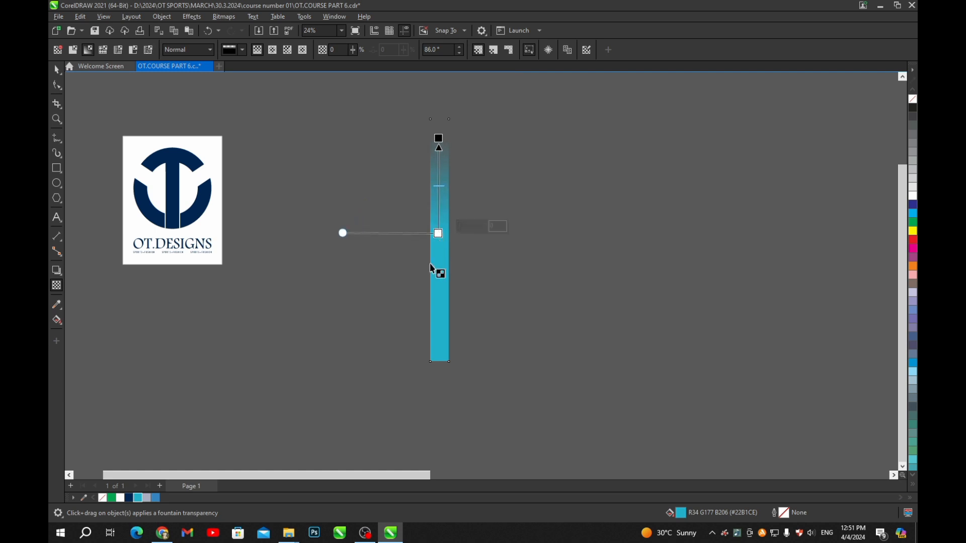
pyautogui.click(57, 71)
pyautogui.click(550, 137)
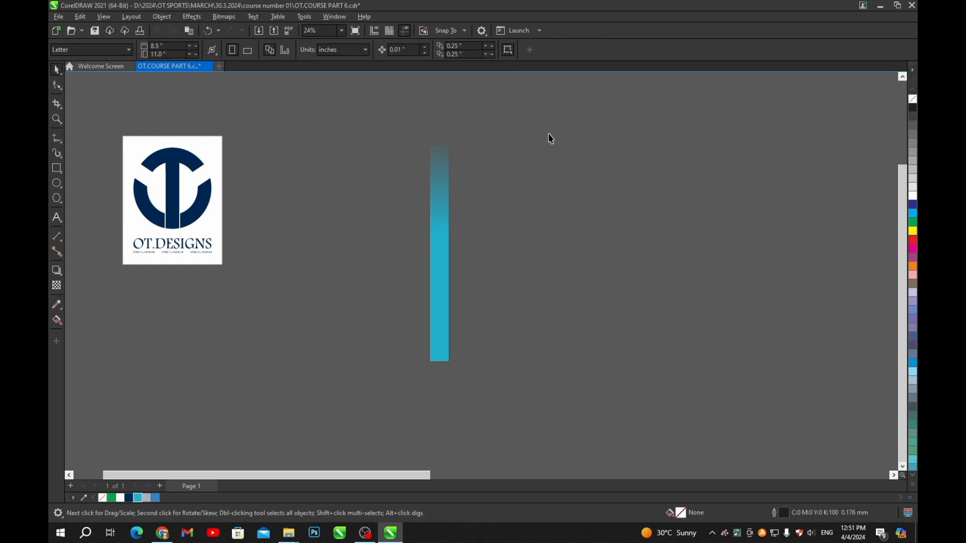
# - Drop a narrower mirrored copy (about 0.748 in wide) beside the faded bar, undoing a stray duplicate
pyautogui.scroll(-2, 471, 229)
pyautogui.scroll(4, 394, 184)
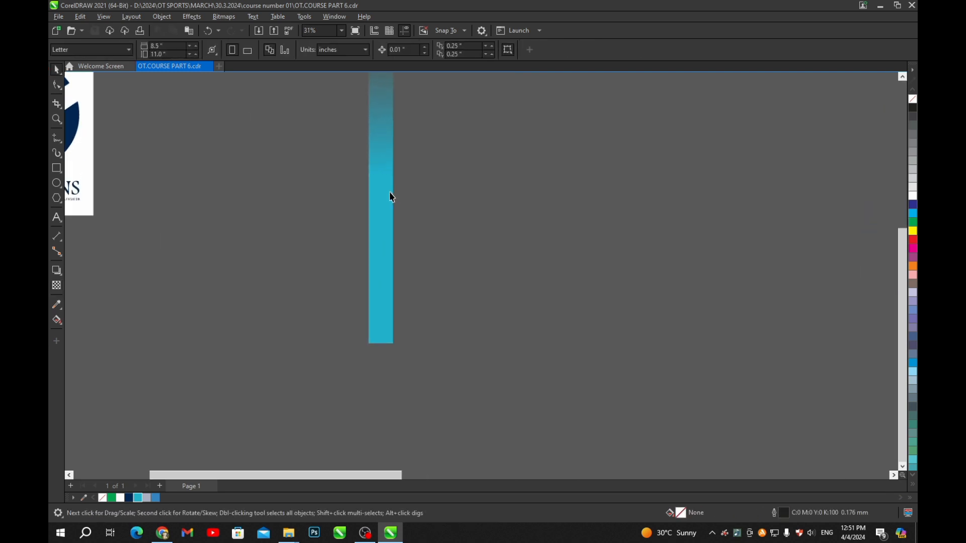
pyautogui.scroll(-2, 381, 228)
pyautogui.scroll(1, 394, 276)
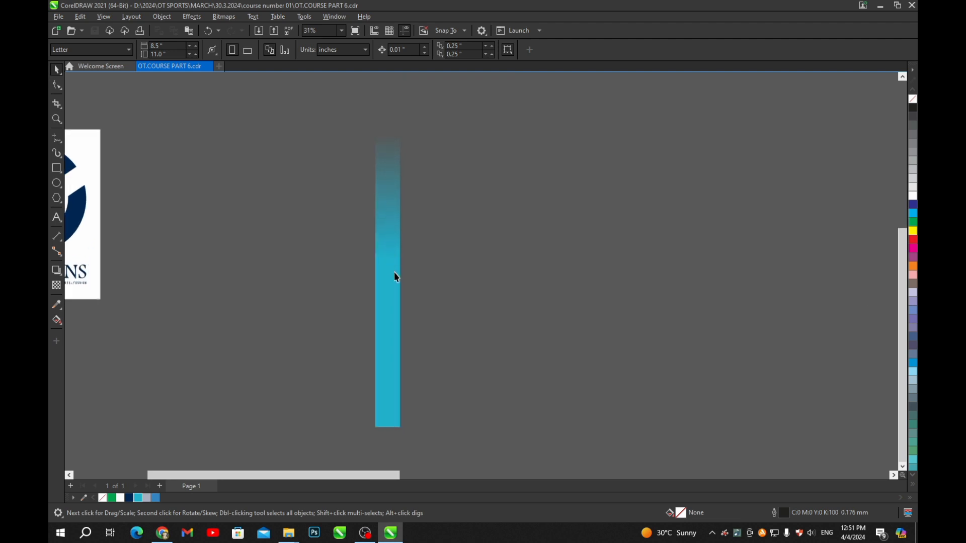
pyautogui.moveTo(395, 279); pyautogui.dragTo(408, 282)
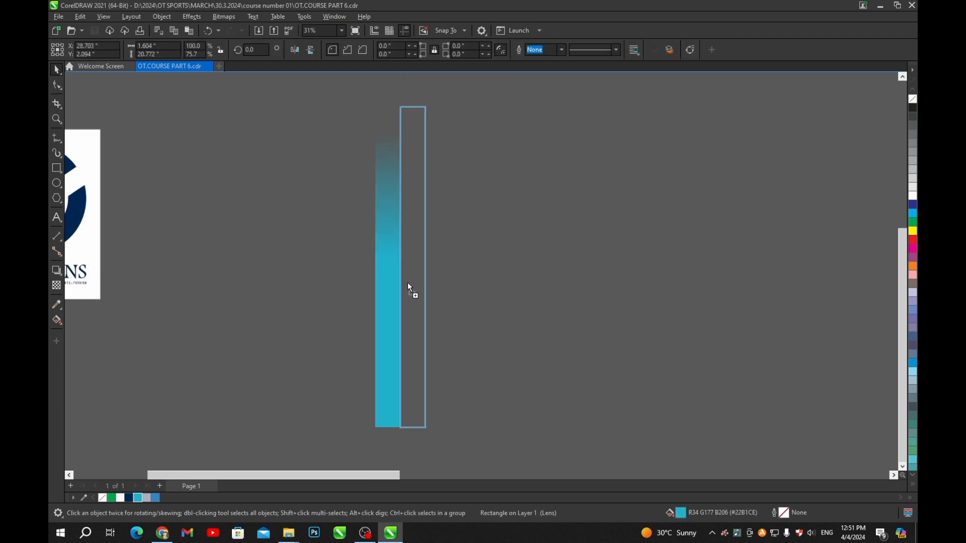
pyautogui.rightClick(408, 283)
pyautogui.scroll(3, 407, 282)
pyautogui.hotkey('ctrl', 'z')
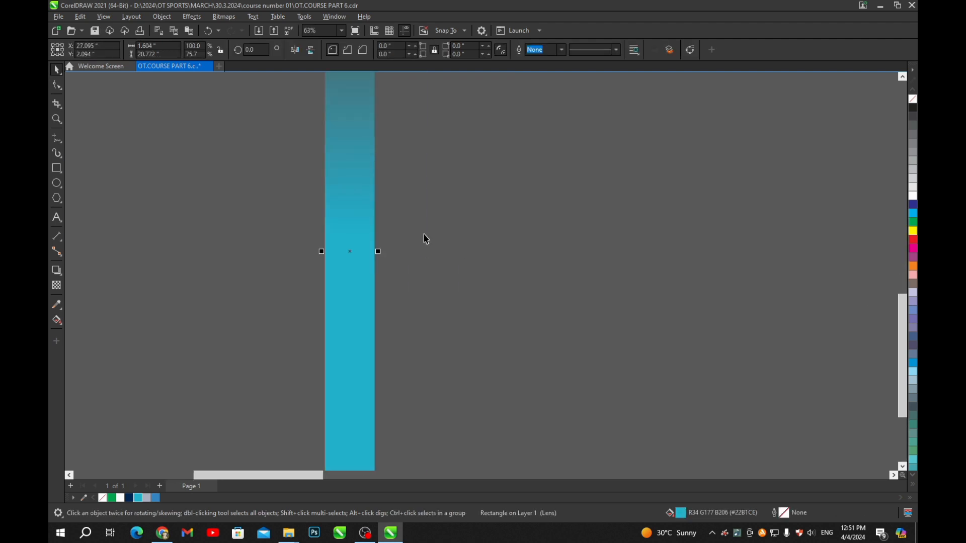
pyautogui.scroll(-2, 425, 239)
pyautogui.moveTo(363, 244); pyautogui.dragTo(407, 244)
pyautogui.rightClick(419, 252)
pyautogui.scroll(2, 436, 250)
pyautogui.scroll(-2, 407, 244)
pyautogui.click(430, 251)
pyautogui.click(404, 262)
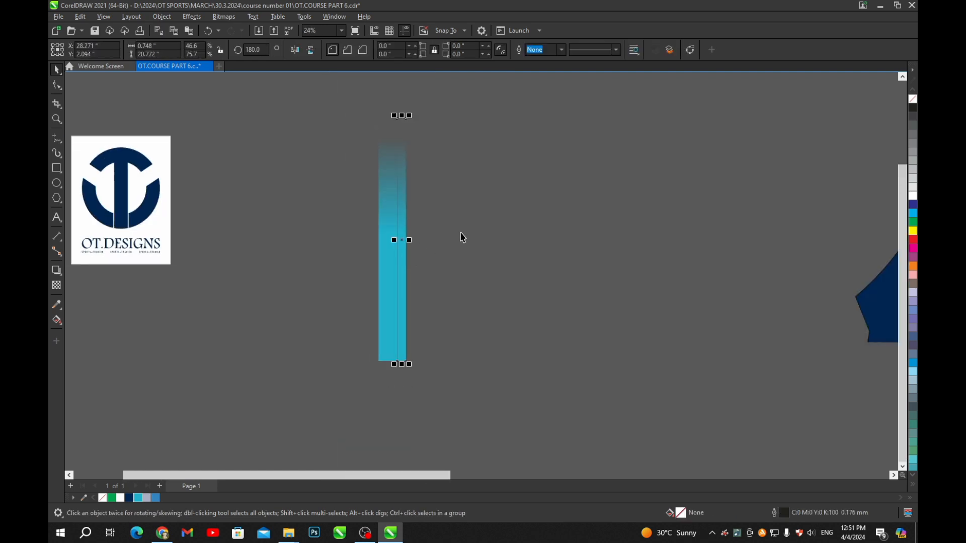
# - Fill the narrow copied strip grey
pyautogui.click(147, 498)
pyautogui.scroll(2, 379, 232)
pyautogui.scroll(-2, 431, 236)
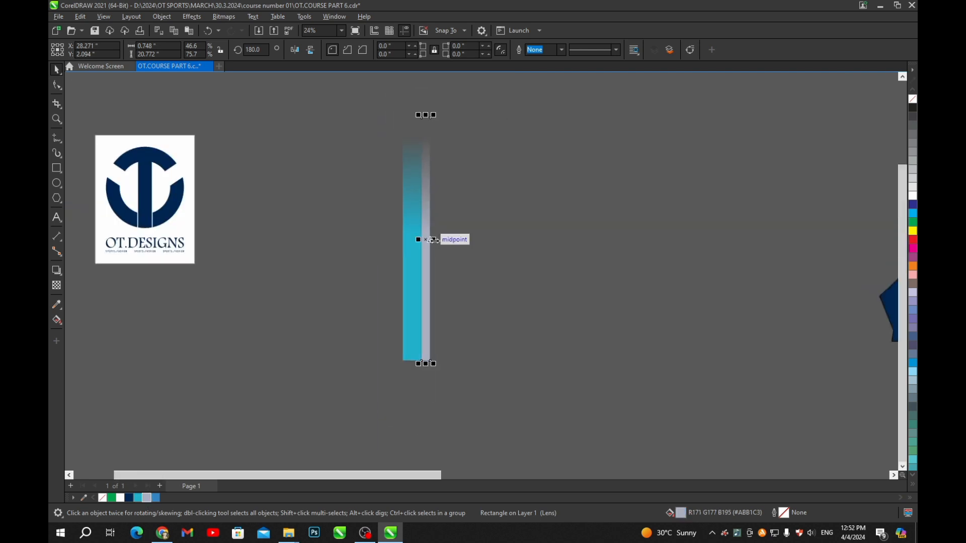
pyautogui.click(440, 249)
pyautogui.scroll(2, 431, 261)
pyautogui.scroll(2, 430, 260)
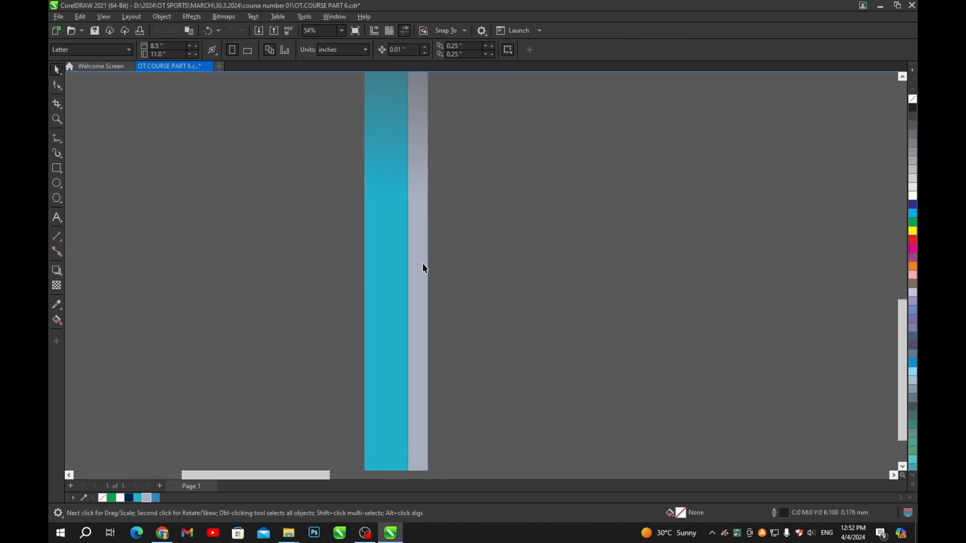
# - Duplicate the grey strip to its right and fill the new strip blue (#3686C6)
pyautogui.click(425, 272)
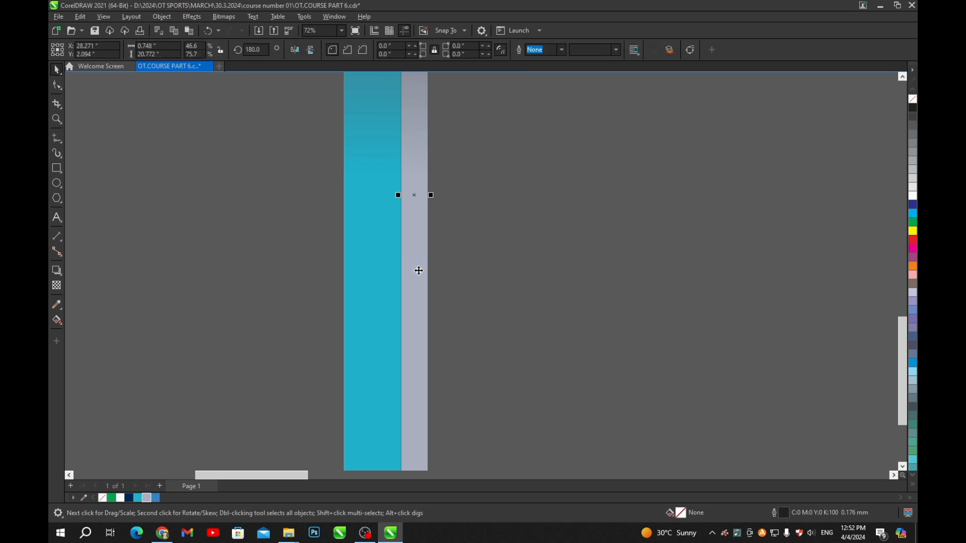
pyautogui.moveTo(399, 195); pyautogui.dragTo(473, 195)
pyautogui.click(506, 215)
pyautogui.click(446, 226)
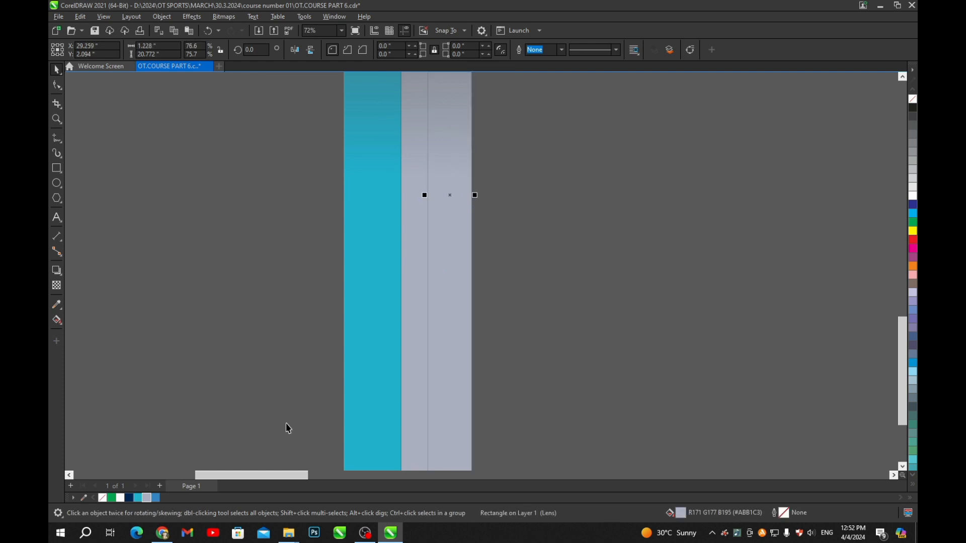
pyautogui.click(137, 498)
pyautogui.scroll(-3, 296, 322)
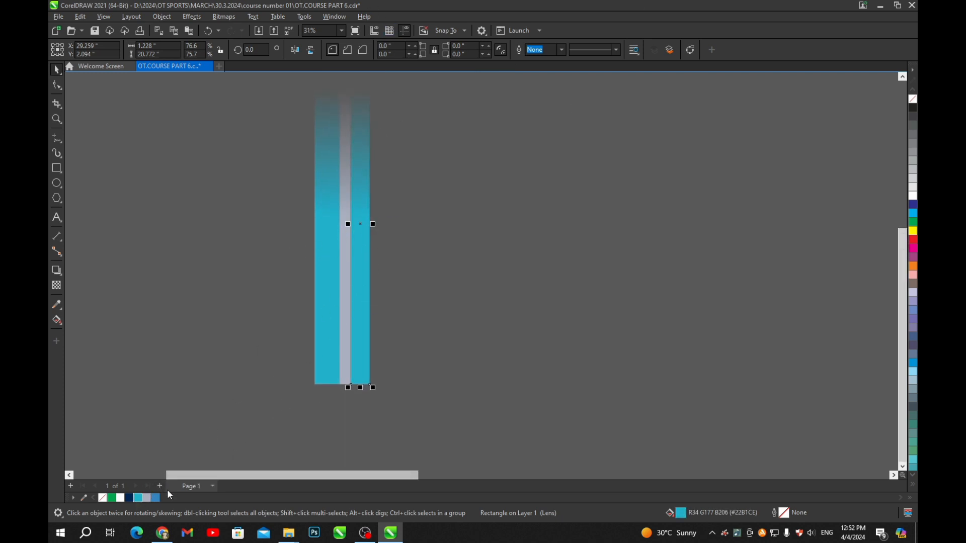
pyautogui.click(155, 498)
pyautogui.scroll(3, 369, 212)
pyautogui.scroll(-5, 343, 265)
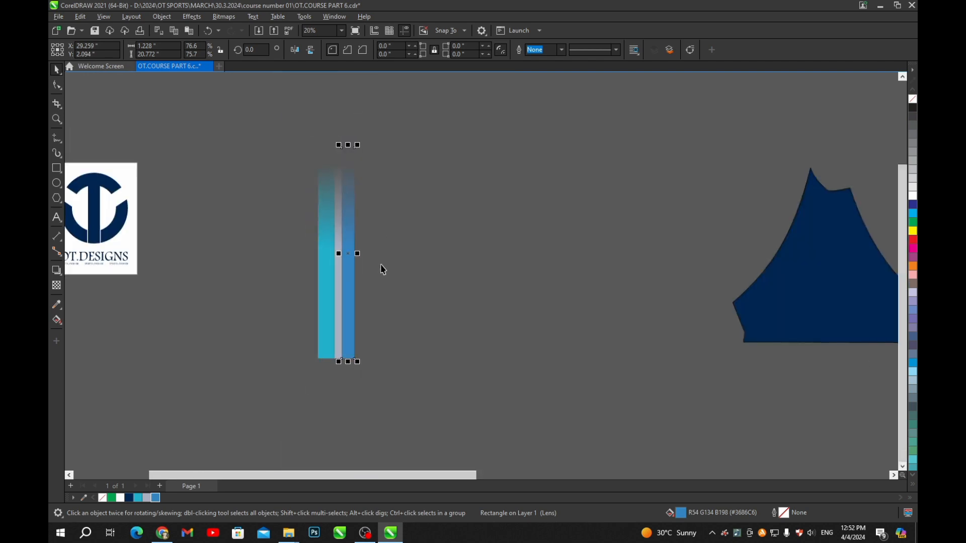
# - Lower the grey strip below the other two
pyautogui.click(380, 264)
pyautogui.scroll(2, 351, 275)
pyautogui.scroll(-2, 347, 224)
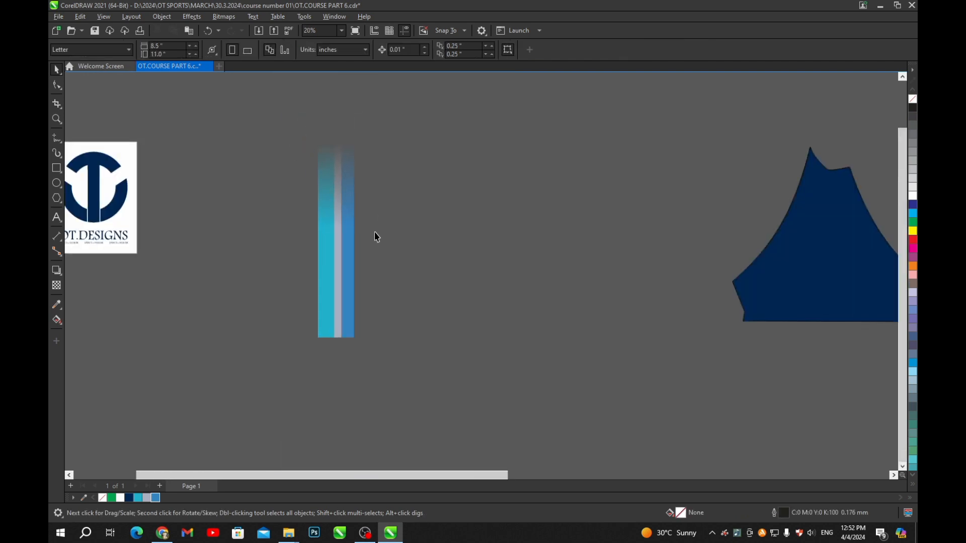
pyautogui.scroll(2, 377, 236)
pyautogui.scroll(-2, 377, 267)
pyautogui.scroll(2, 333, 219)
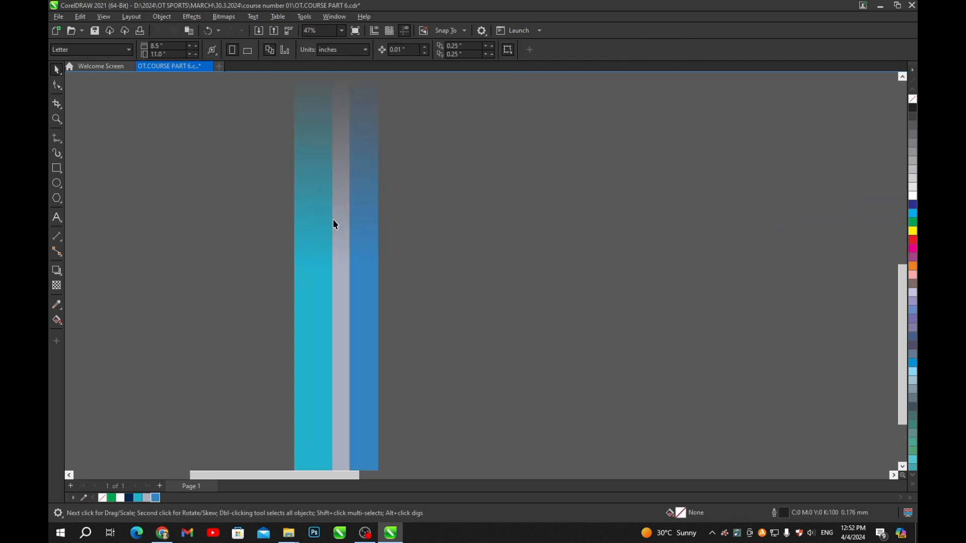
pyautogui.moveTo(343, 213); pyautogui.dragTo(349, 292)
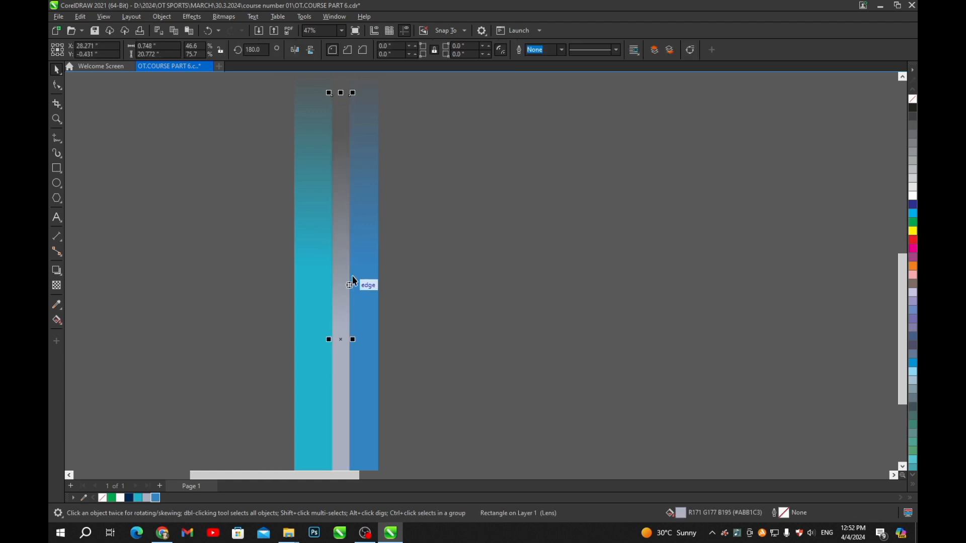
# - Raise the blue strip slightly and marquee-select all three strips together
pyautogui.click(376, 167)
pyautogui.scroll(-2, 380, 201)
pyautogui.moveTo(372, 230); pyautogui.dragTo(372, 230)
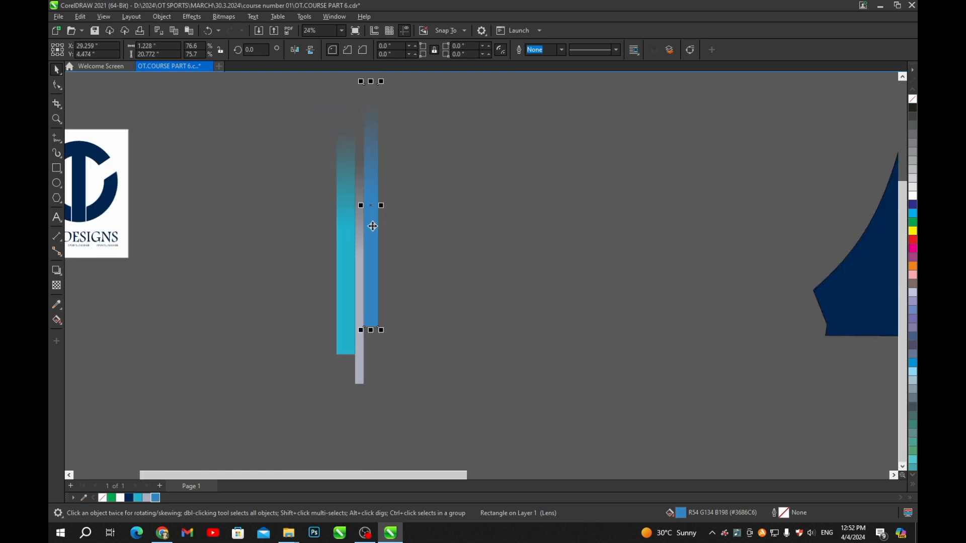
pyautogui.scroll(2, 384, 226)
pyautogui.click(389, 226)
pyautogui.scroll(-2, 390, 211)
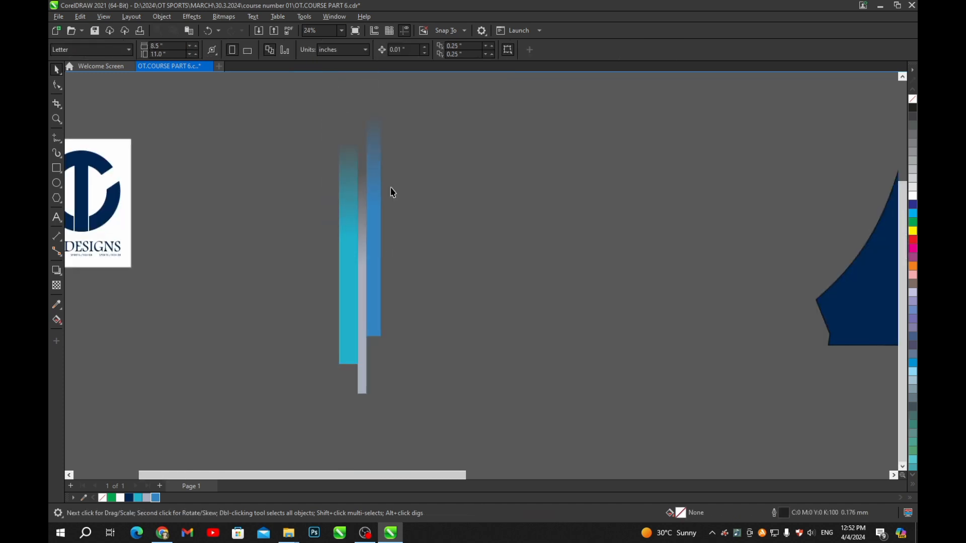
pyautogui.moveTo(369, 262); pyautogui.dragTo(383, 258)
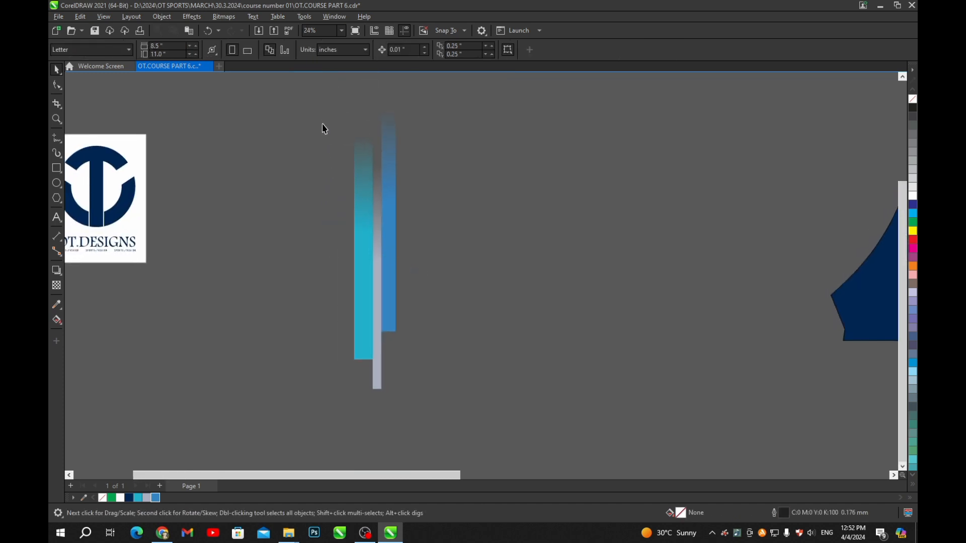
pyautogui.moveTo(313, 116); pyautogui.dragTo(457, 402)
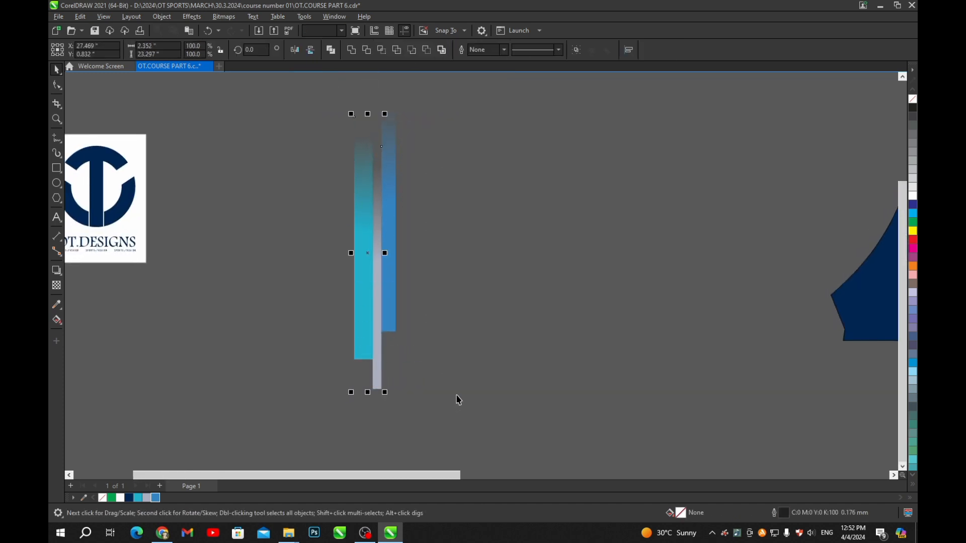
# - Copy the three gradient strips to the right and mirror the copy horizontally
pyautogui.scroll(1, 386, 262)
pyautogui.scroll(-2, 361, 188)
pyautogui.moveTo(327, 157); pyautogui.dragTo(457, 398)
pyautogui.scroll(2, 361, 240)
pyautogui.moveTo(364, 227); pyautogui.dragTo(482, 227)
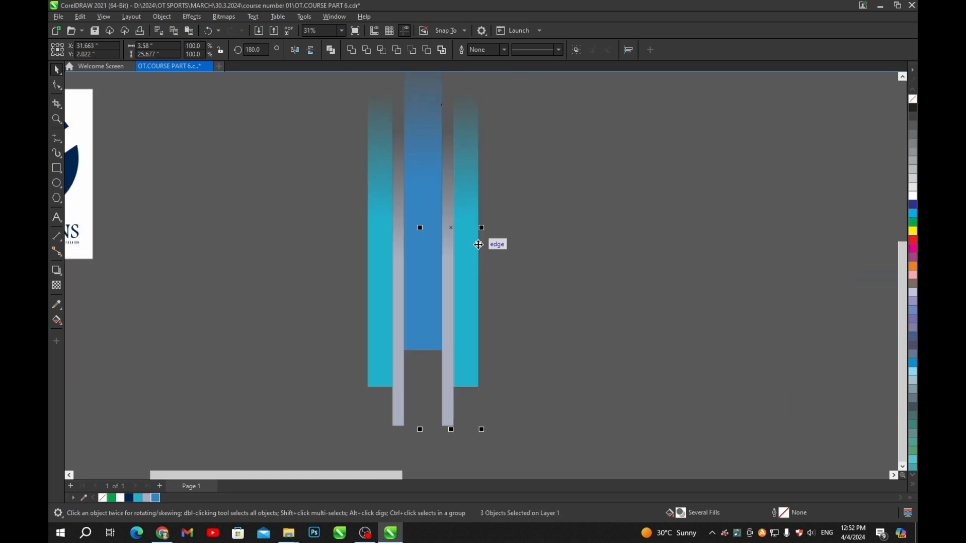
pyautogui.click(299, 52)
pyautogui.scroll(-1, 558, 219)
pyautogui.click(558, 220)
pyautogui.scroll(1, 505, 261)
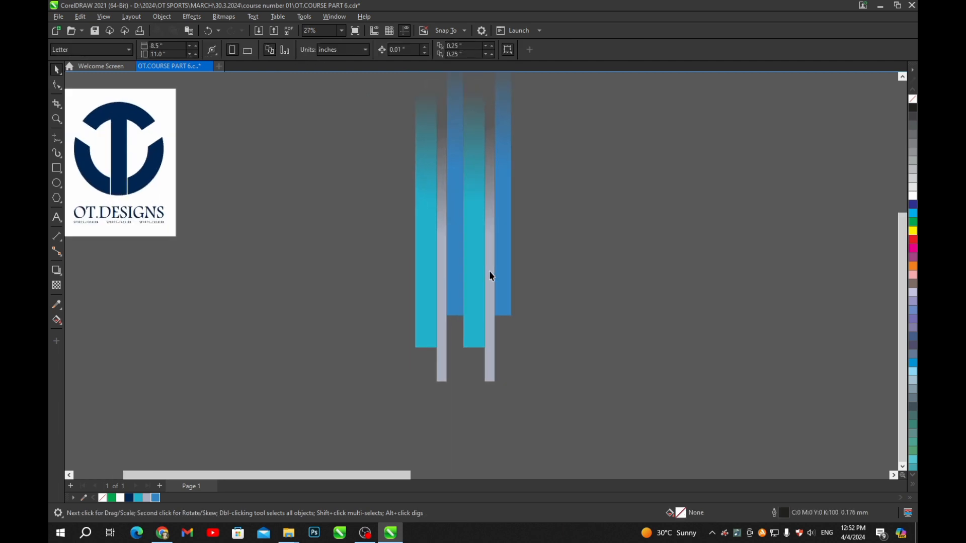
# - Turn the right-hand grey strip white
pyautogui.click(489, 270)
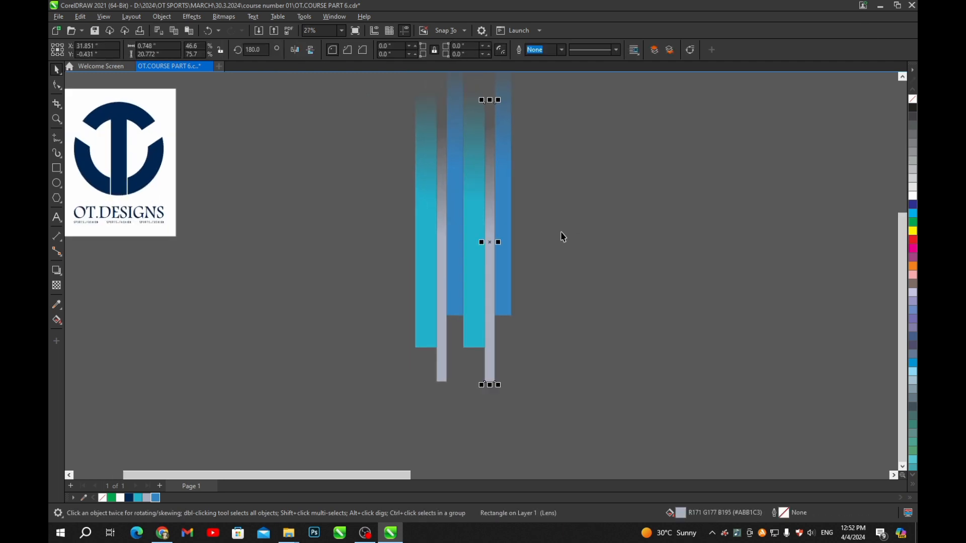
pyautogui.click(121, 498)
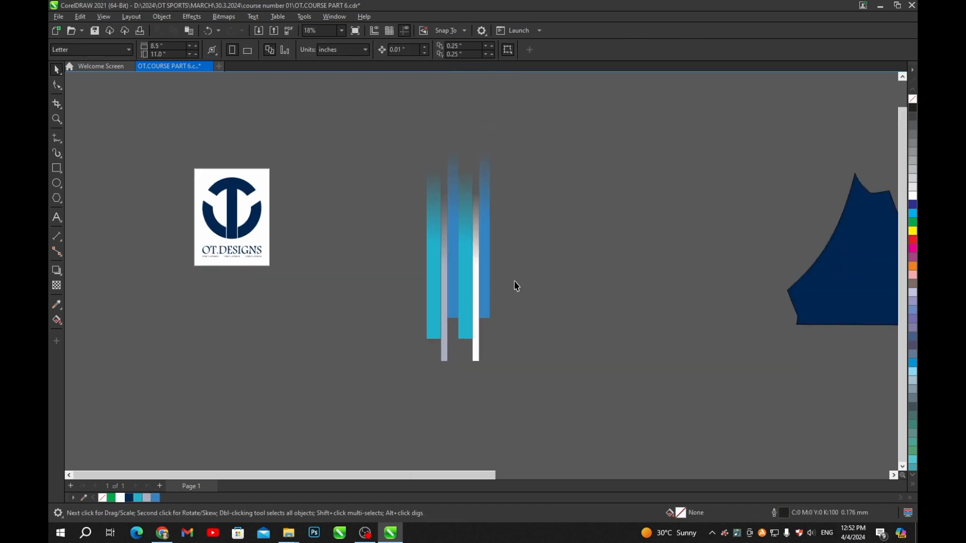
pyautogui.scroll(-1, 390, 268)
pyautogui.scroll(1, 390, 269)
pyautogui.scroll(-1, 394, 223)
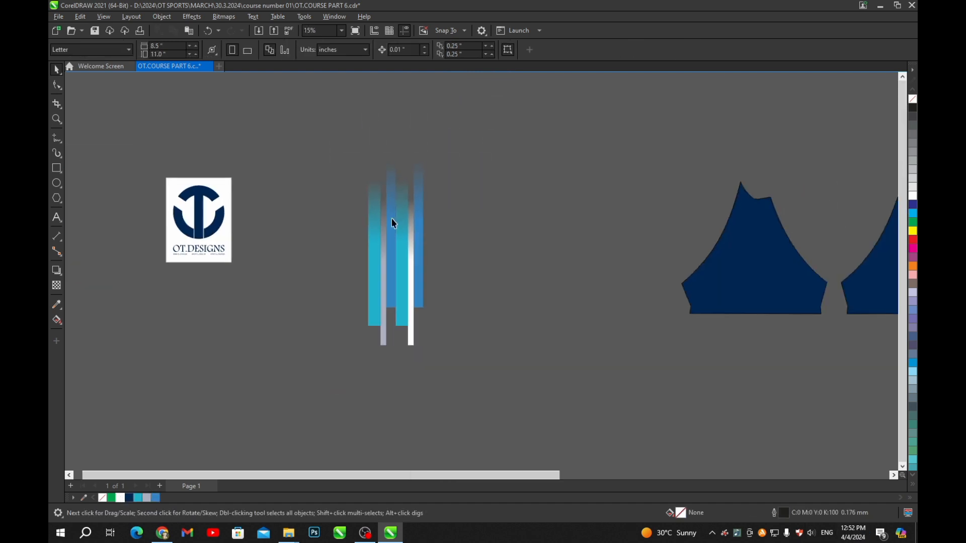
# - Copy all six strips to the right and mirror them horizontally to make twelve stripes
pyautogui.moveTo(312, 141); pyautogui.dragTo(480, 413)
pyautogui.scroll(2, 392, 285)
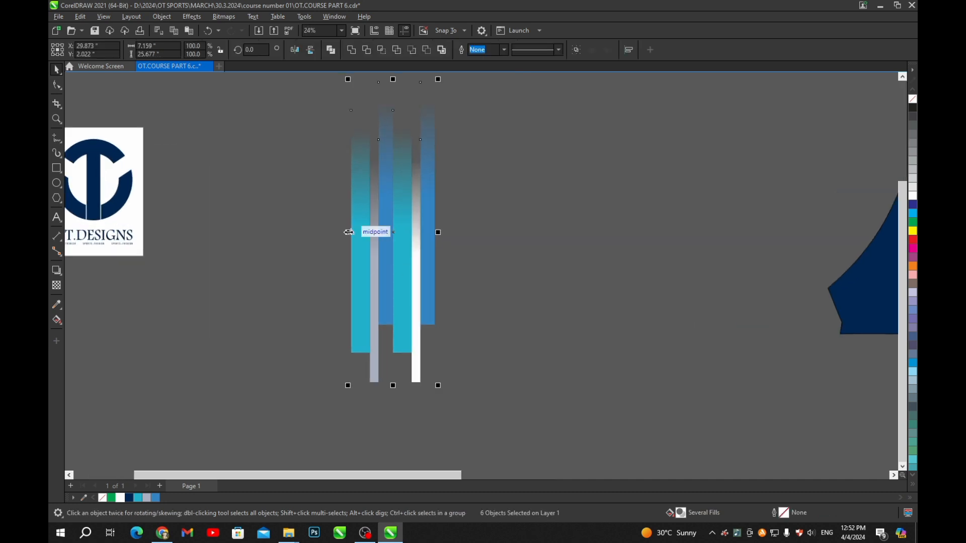
pyautogui.moveTo(348, 232); pyautogui.dragTo(553, 276)
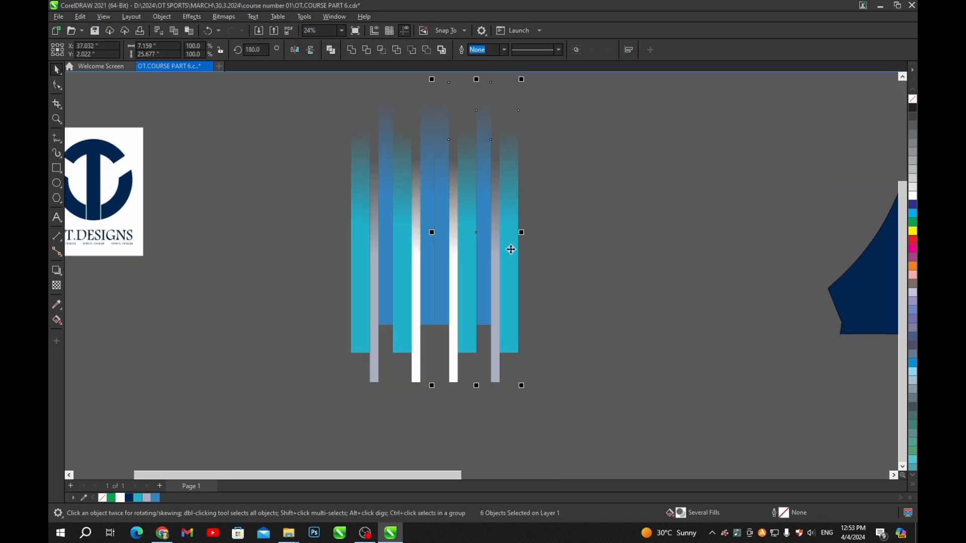
pyautogui.click(296, 50)
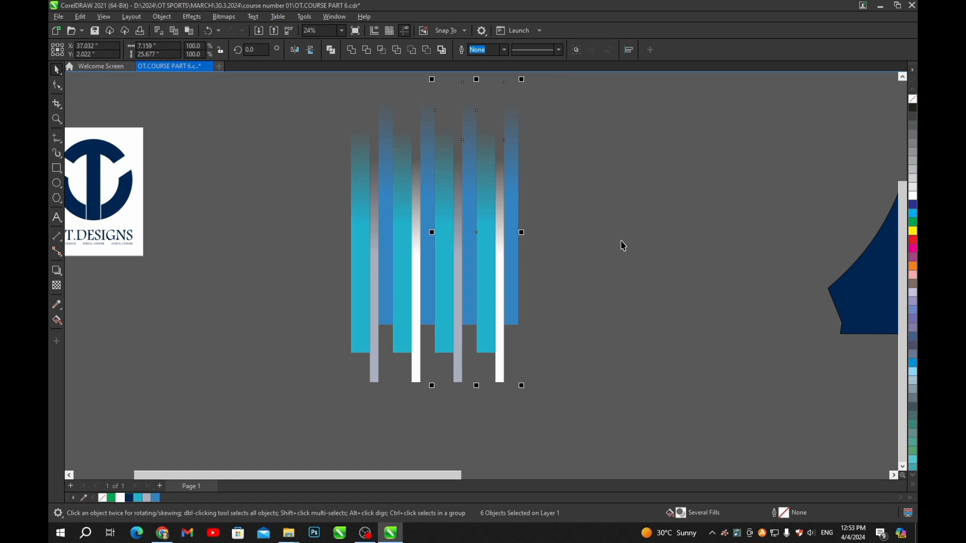
pyautogui.click(624, 245)
pyautogui.scroll(-2, 397, 219)
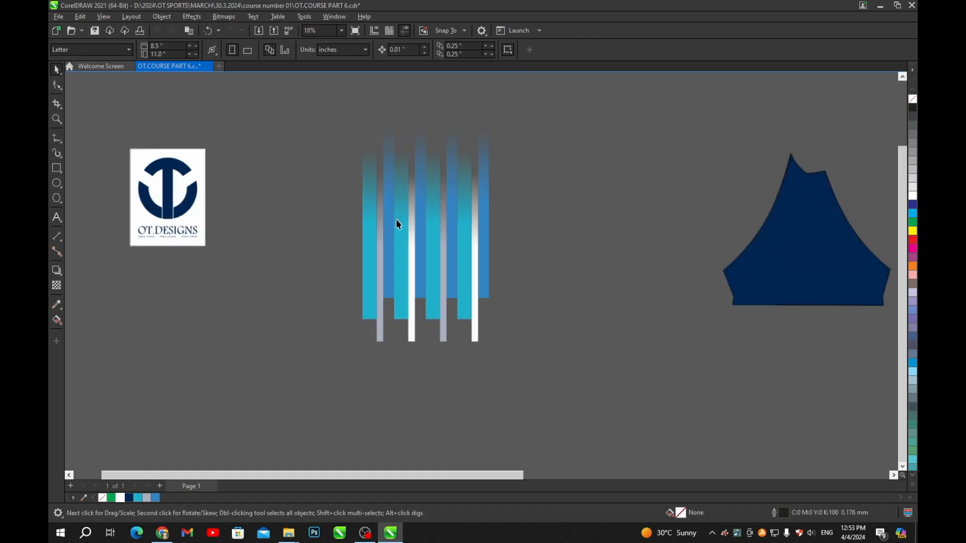
# - Check the white bar, then save the file with the twelve-stripe pattern
pyautogui.click(467, 319)
pyautogui.scroll(1, 466, 316)
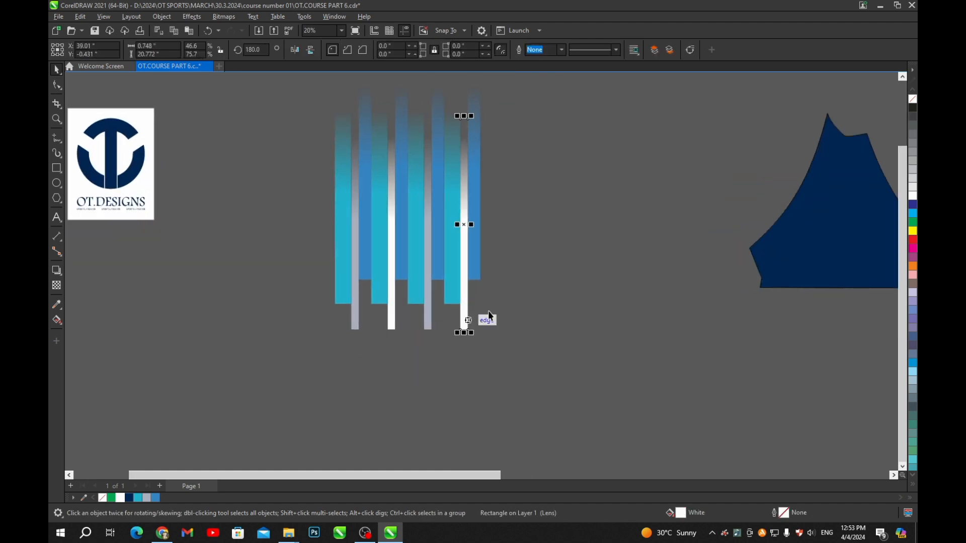
pyautogui.scroll(-1, 431, 287)
pyautogui.scroll(2, 420, 249)
pyautogui.scroll(1, 403, 312)
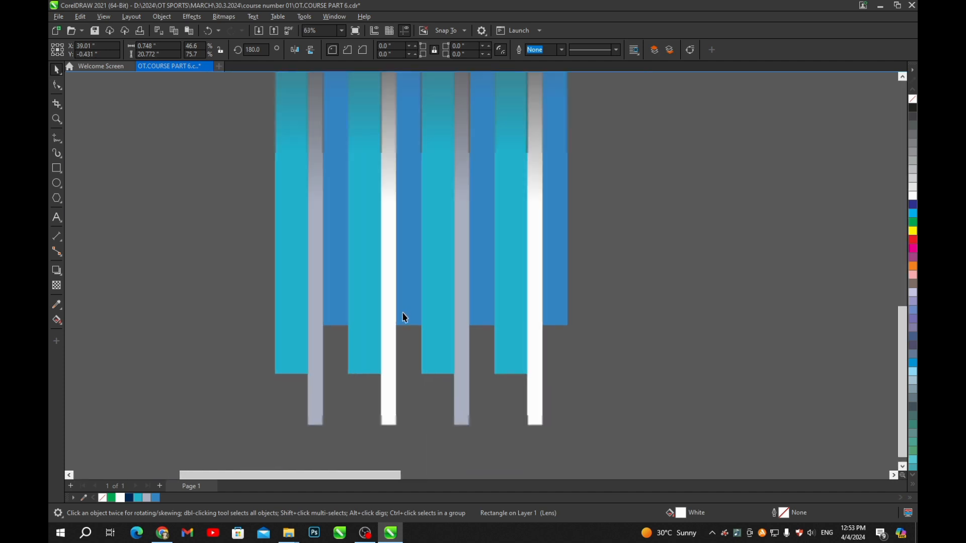
pyautogui.scroll(-4, 536, 283)
pyautogui.click(537, 276)
pyautogui.hotkey('ctrl', 's')
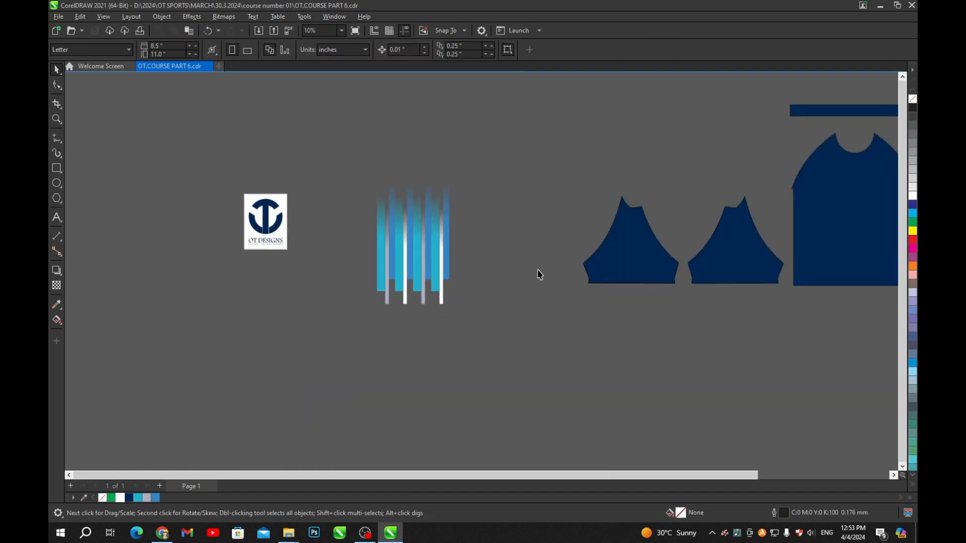
# - Group the twelve gradient bars into a single object of 12
pyautogui.scroll(1, 499, 238)
pyautogui.moveTo(269, 133); pyautogui.dragTo(455, 415)
pyautogui.scroll(1, 440, 315)
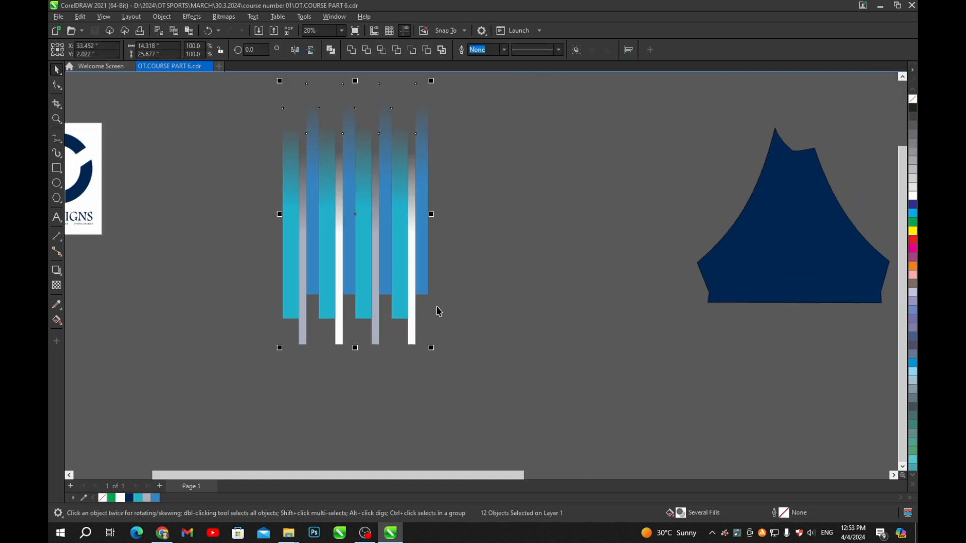
pyautogui.hotkey('ctrl', 'g')
pyautogui.scroll(-2, 384, 288)
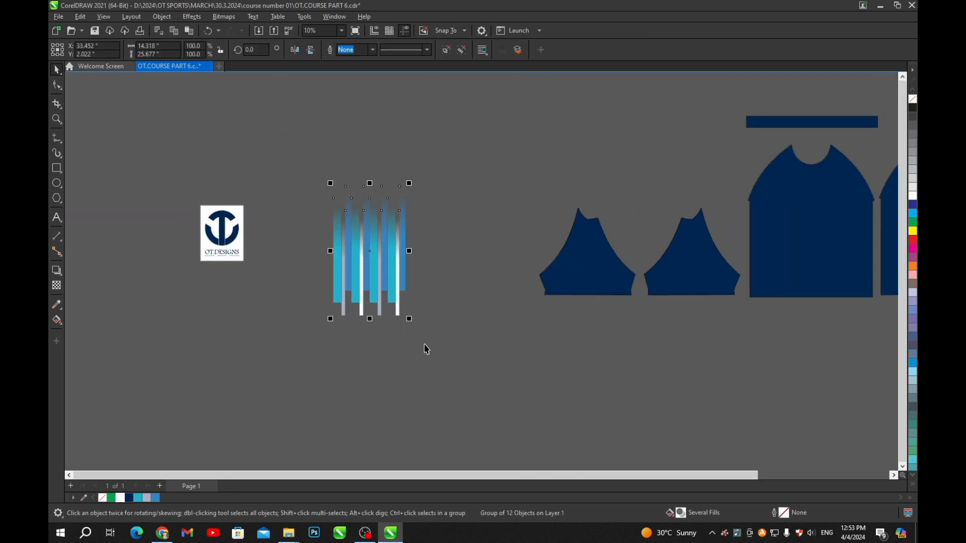
pyautogui.click(395, 332)
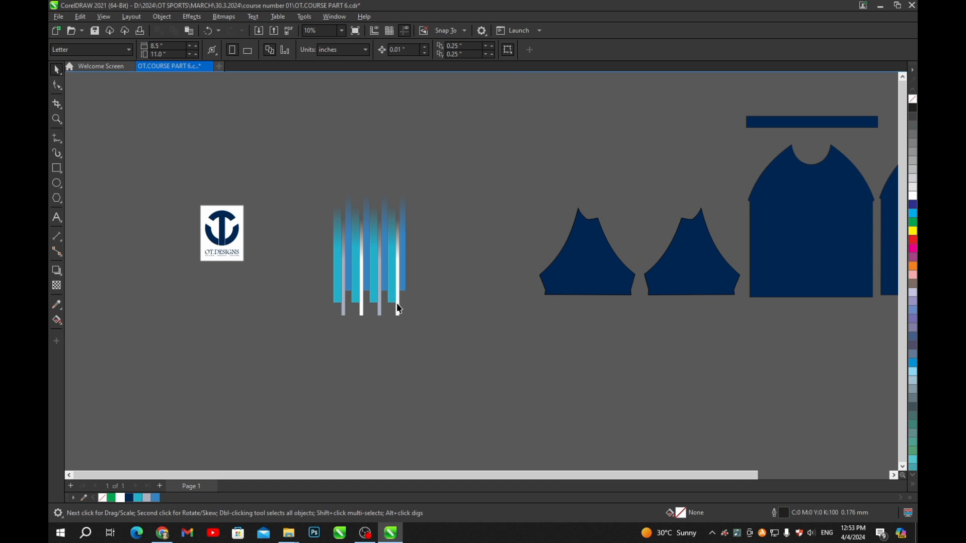
pyautogui.click(400, 309)
pyautogui.hotkey('ctrl', 'u')
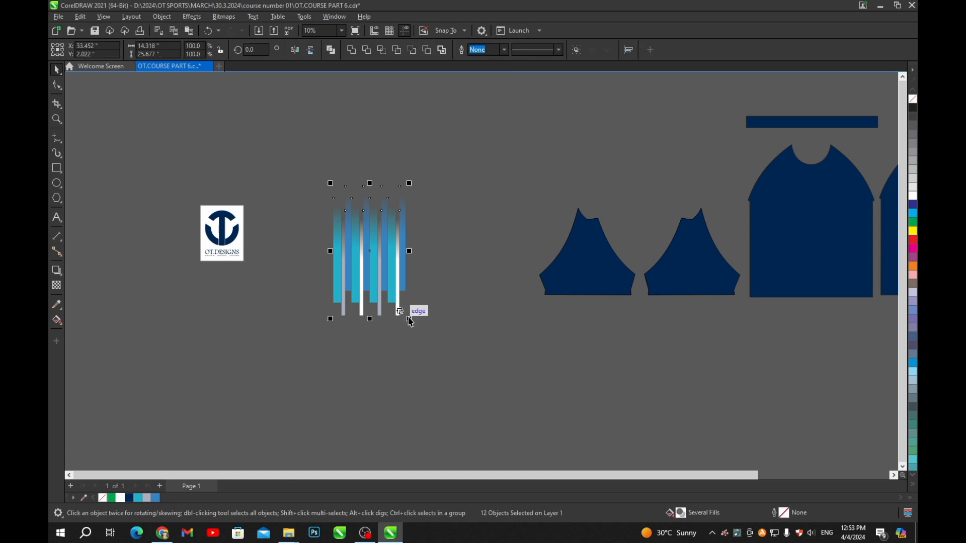
pyautogui.click(428, 323)
pyautogui.moveTo(307, 185); pyautogui.dragTo(463, 359)
pyautogui.hotkey('ctrl', 'g')
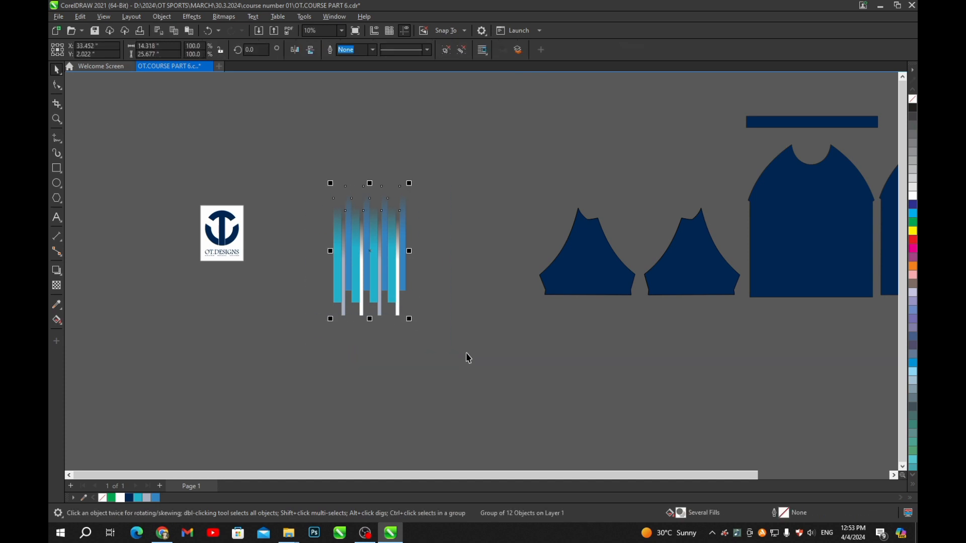
# - Move the stripe group beside the shirt pieces and try tilting it diagonally
pyautogui.scroll(-1, 387, 272)
pyautogui.scroll(1, 377, 281)
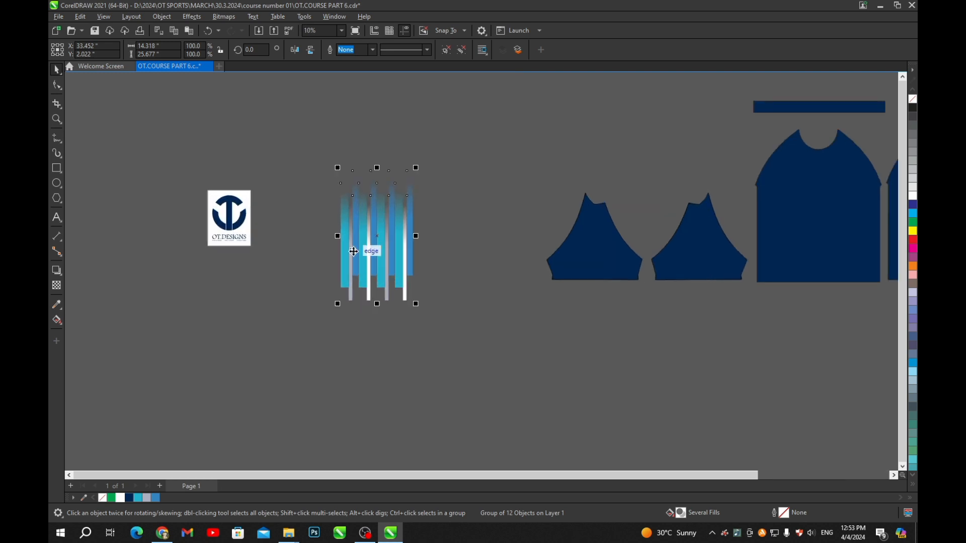
pyautogui.scroll(-1, 355, 253)
pyautogui.moveTo(363, 251); pyautogui.dragTo(643, 311)
pyautogui.scroll(1, 619, 279)
pyautogui.scroll(1, 634, 284)
pyautogui.scroll(-1, 617, 305)
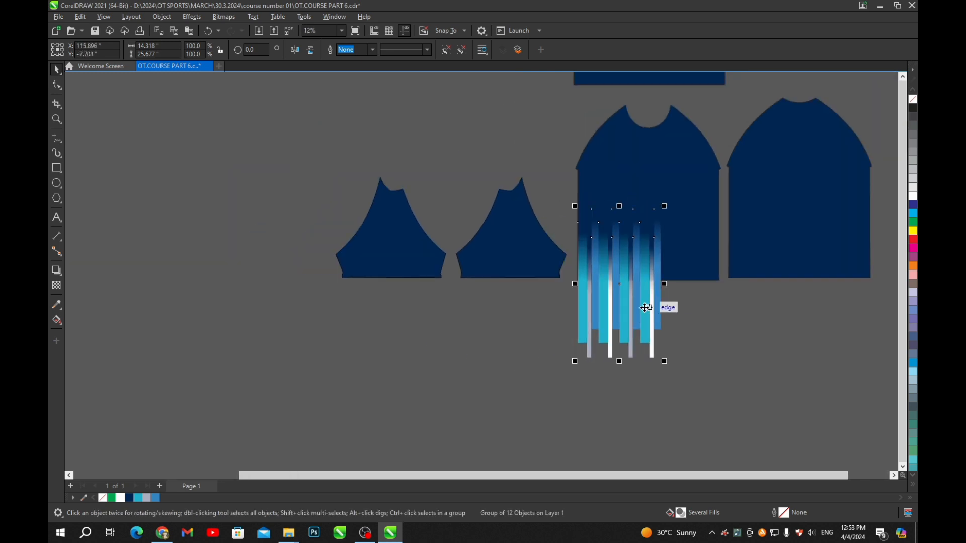
pyautogui.scroll(1, 643, 304)
pyautogui.click(636, 317)
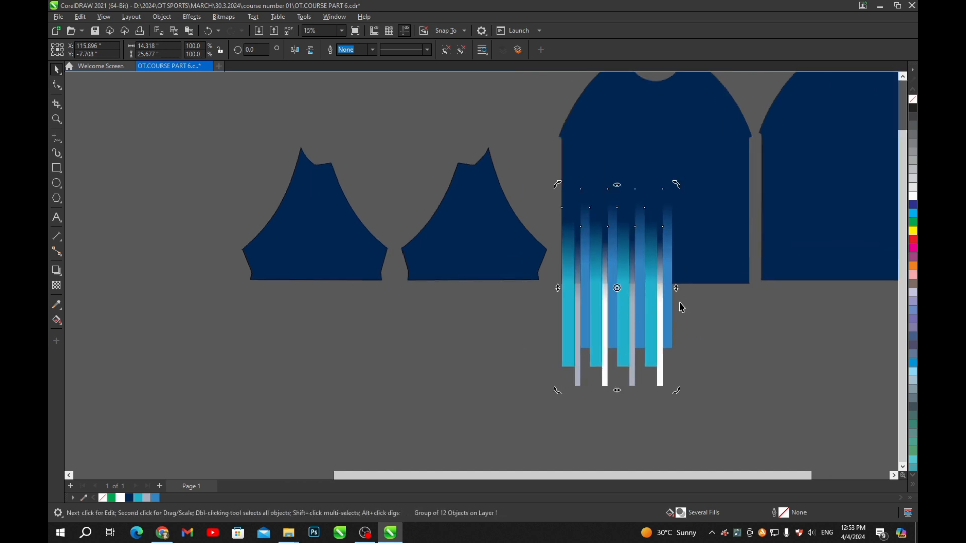
pyautogui.moveTo(678, 184); pyautogui.dragTo(732, 152)
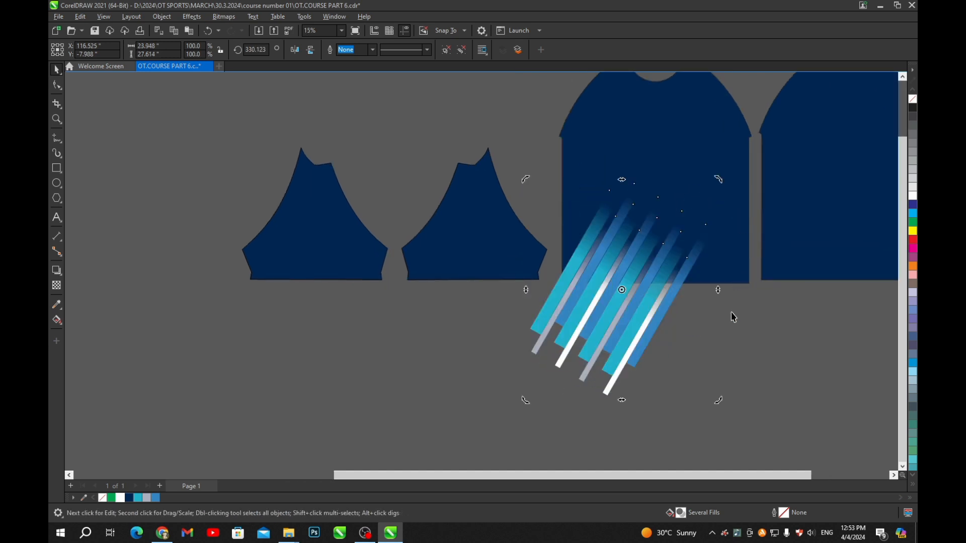
pyautogui.click(733, 317)
pyautogui.moveTo(643, 324); pyautogui.dragTo(572, 306)
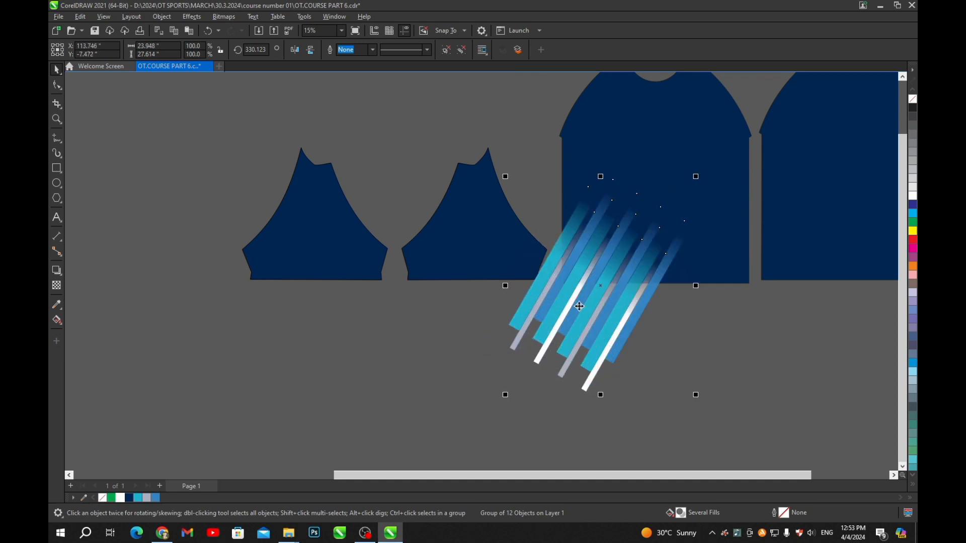
# - Undo the tilt and place the upright stripe group back beside the logo
pyautogui.scroll(-3, 628, 282)
pyautogui.hotkey('ctrl', 'z')
pyautogui.hotkey('ctrl', 'z')
pyautogui.hotkey('ctrl', 'z')
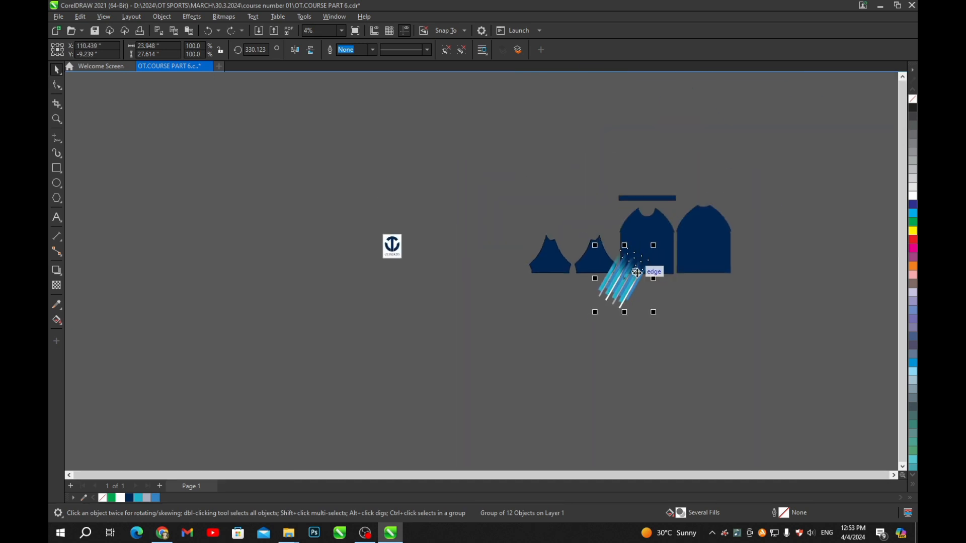
pyautogui.moveTo(644, 299); pyautogui.dragTo(423, 283)
pyautogui.scroll(3, 414, 282)
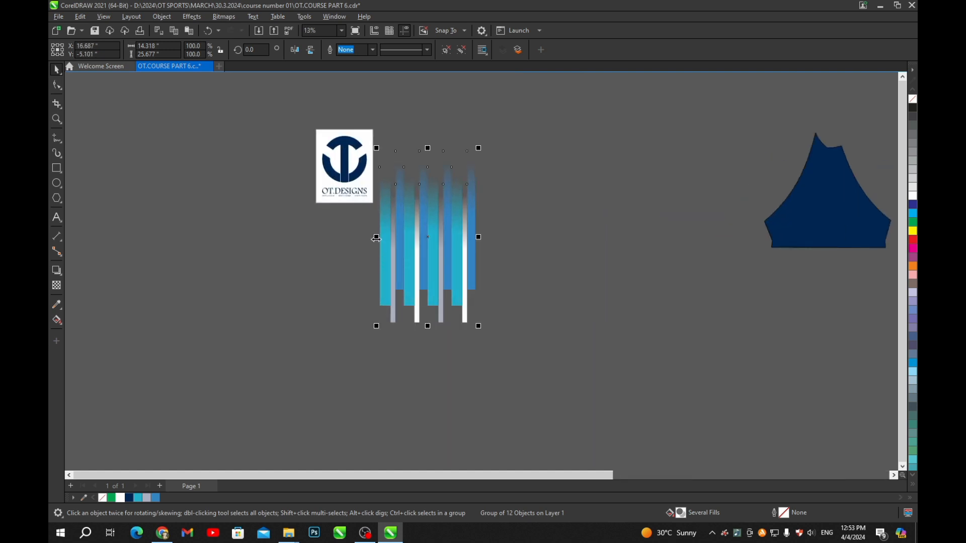
# - Add a horizontally mirrored copy of the stripes and group both sets together
pyautogui.moveTo(378, 241); pyautogui.dragTo(537, 275)
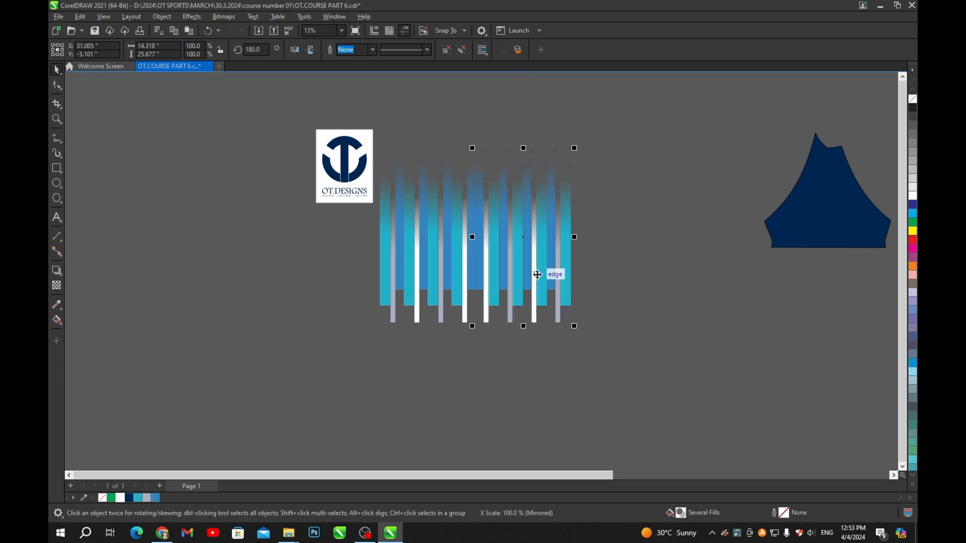
pyautogui.click(298, 53)
pyautogui.moveTo(652, 90); pyautogui.dragTo(368, 390)
pyautogui.hotkey('ctrl', 'g')
pyautogui.scroll(-2, 498, 294)
# - Place the doubled stripes over the navy front panel, rotated to about 339°
pyautogui.moveTo(498, 294); pyautogui.dragTo(710, 294)
pyautogui.scroll(2, 788, 303)
pyautogui.scroll(1, 787, 304)
pyautogui.scroll(3, 720, 319)
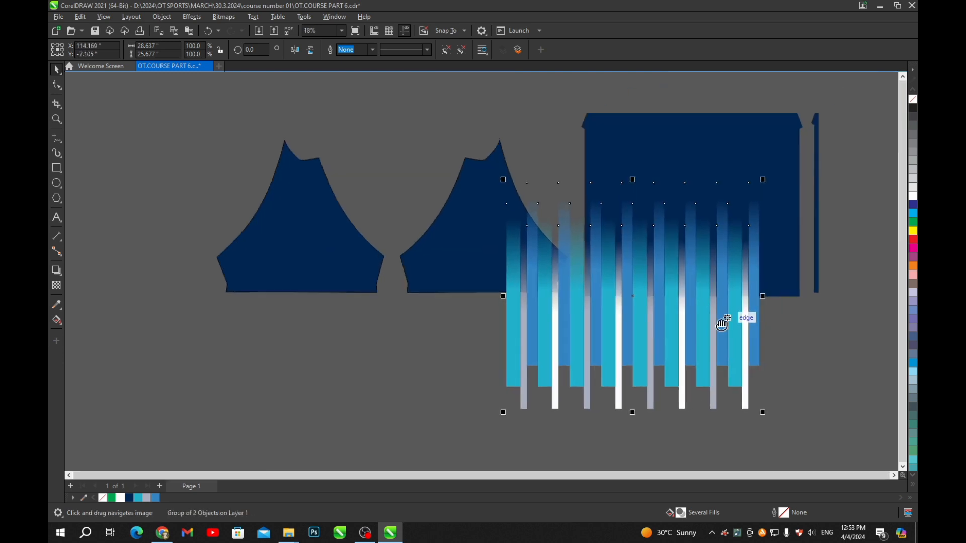
pyautogui.moveTo(647, 338); pyautogui.dragTo(678, 334)
pyautogui.scroll(-2, 670, 333)
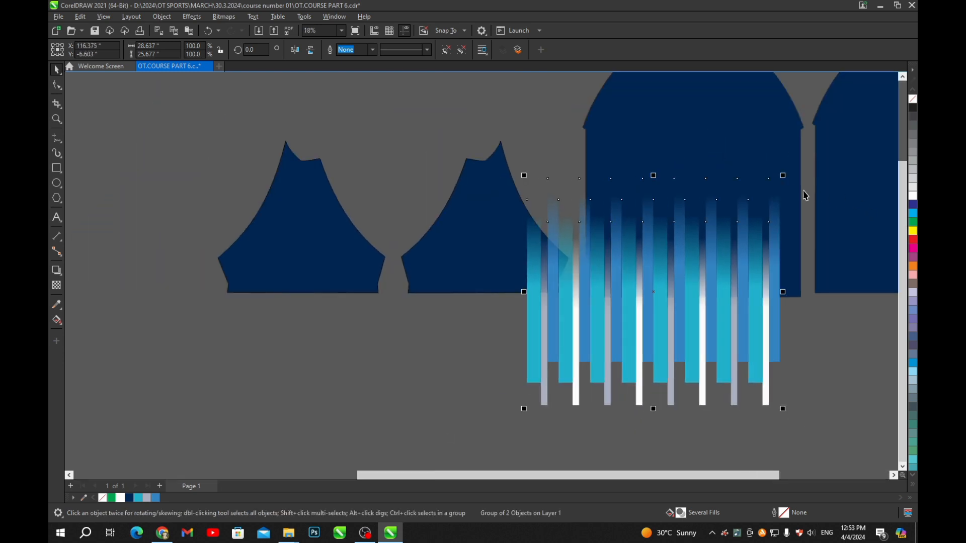
pyautogui.click(738, 261)
pyautogui.moveTo(783, 176); pyautogui.dragTo(848, 219)
pyautogui.click(855, 366)
pyautogui.moveTo(673, 337)
pyautogui.mouseDown()
pyautogui.moveTo(681, 345)
pyautogui.moveTo(669, 339)
pyautogui.mouseUp()
pyautogui.click(666, 345)
# - Reposition the stripe group and rotate it to about 334°
pyautogui.moveTo(685, 371); pyautogui.dragTo(691, 361)
pyautogui.scroll(-2, 691, 361)
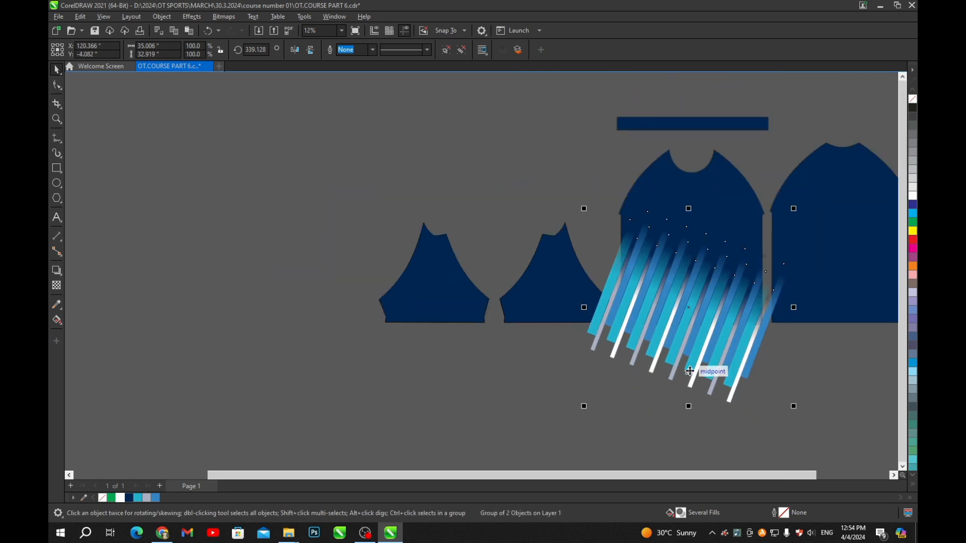
pyautogui.click(710, 373)
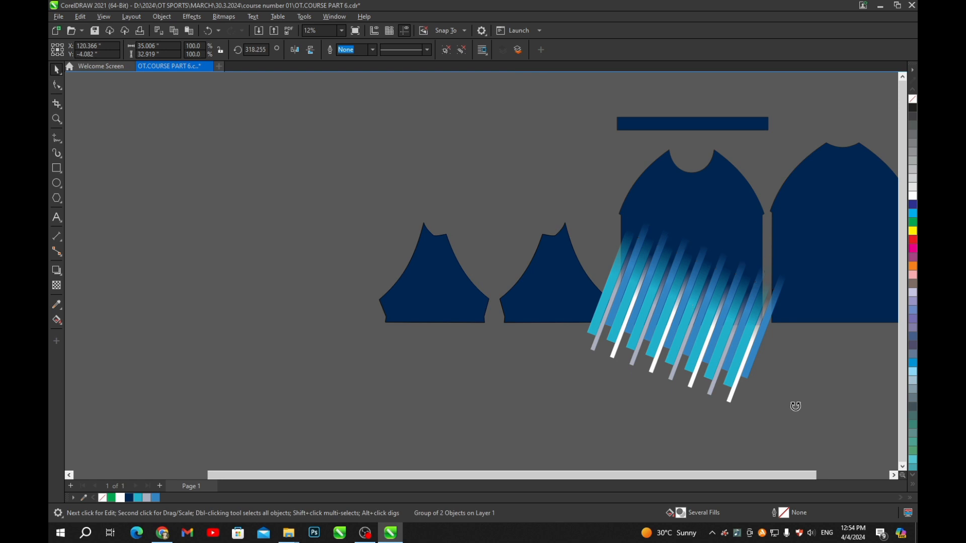
pyautogui.moveTo(795, 406); pyautogui.dragTo(798, 406)
pyautogui.scroll(2, 672, 330)
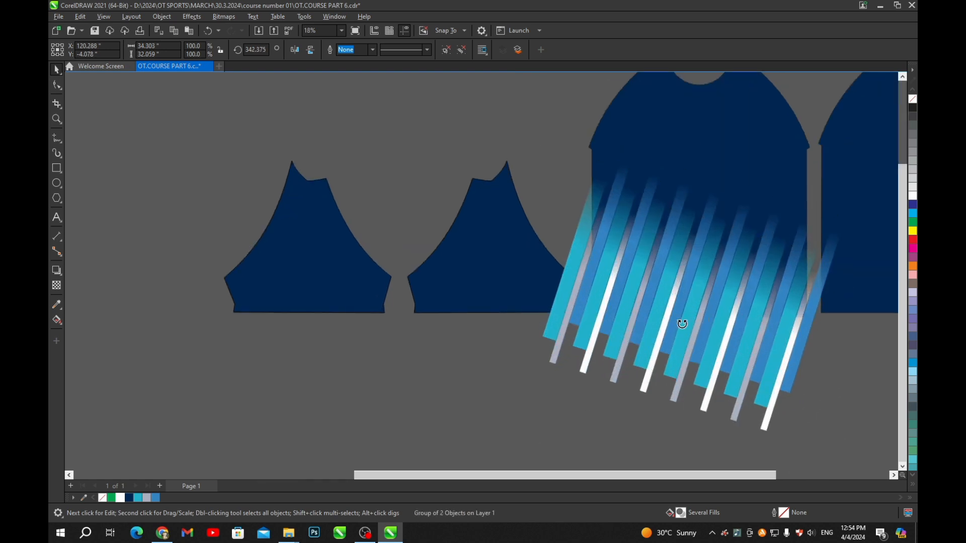
pyautogui.moveTo(682, 324); pyautogui.dragTo(711, 371)
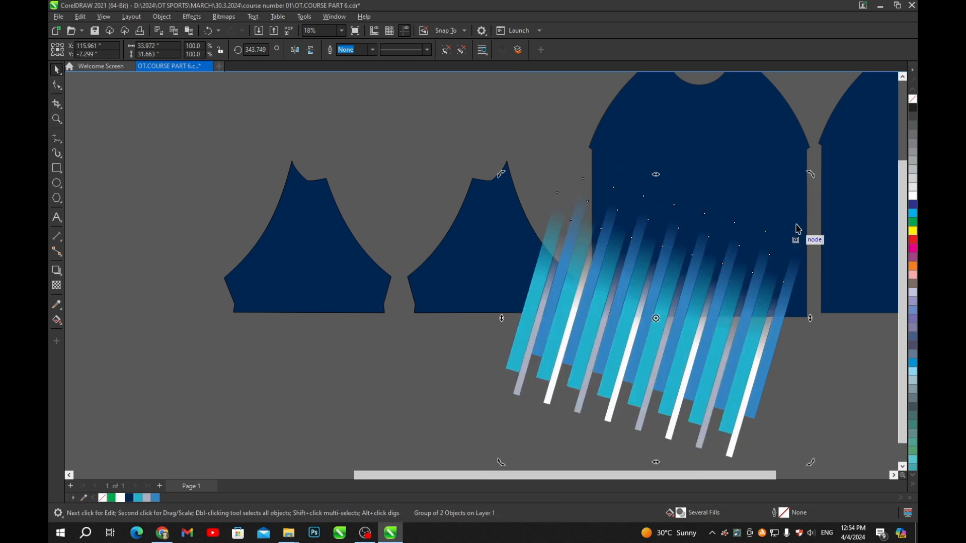
pyautogui.moveTo(810, 175); pyautogui.dragTo(817, 213)
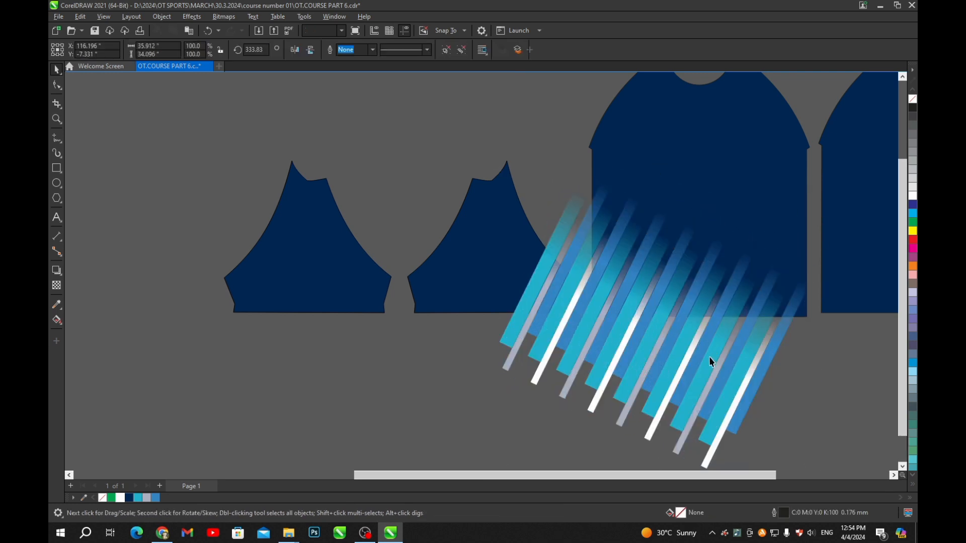
# - Shrink the stripes to 84.2% and move them to the front panel's lower left
pyautogui.moveTo(712, 360)
pyautogui.mouseDown()
pyautogui.moveTo(703, 394)
pyautogui.moveTo(721, 365)
pyautogui.mouseUp()
pyautogui.scroll(-2, 721, 365)
pyautogui.moveTo(762, 401); pyautogui.dragTo(733, 370)
pyautogui.scroll(3, 678, 322)
pyautogui.moveTo(657, 322); pyautogui.dragTo(687, 328)
pyautogui.scroll(-3, 709, 322)
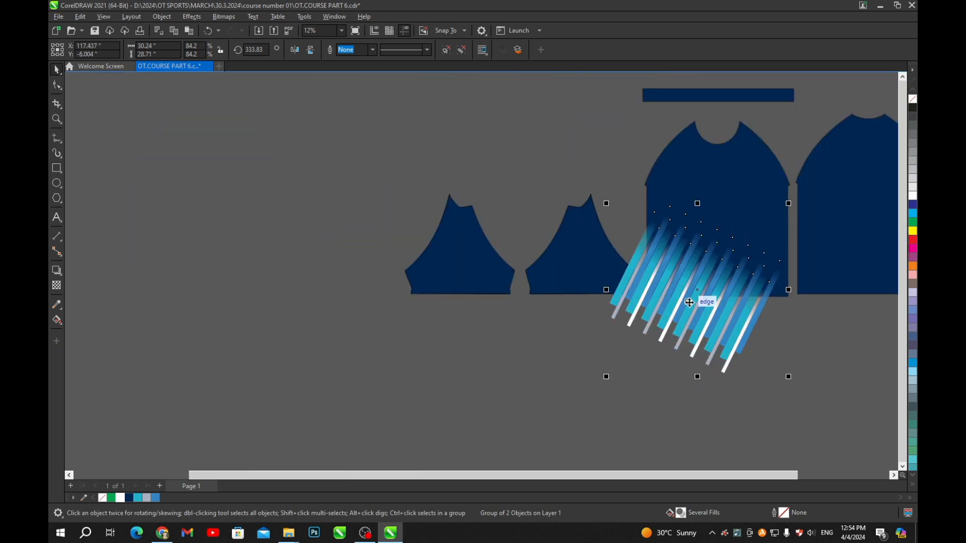
pyautogui.hotkey('alt', 'w')
# - Clip the stripes into the navy front panel, trying and undoing vertically flipped copies
pyautogui.click(752, 189)
pyautogui.click(686, 342)
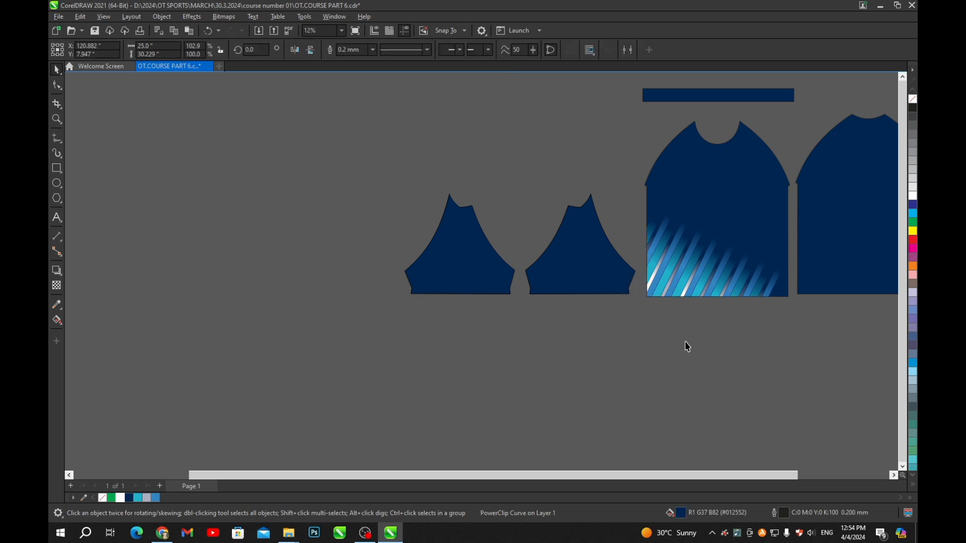
pyautogui.hotkey('ctrl', 'z')
pyautogui.moveTo(713, 230); pyautogui.dragTo(629, 283)
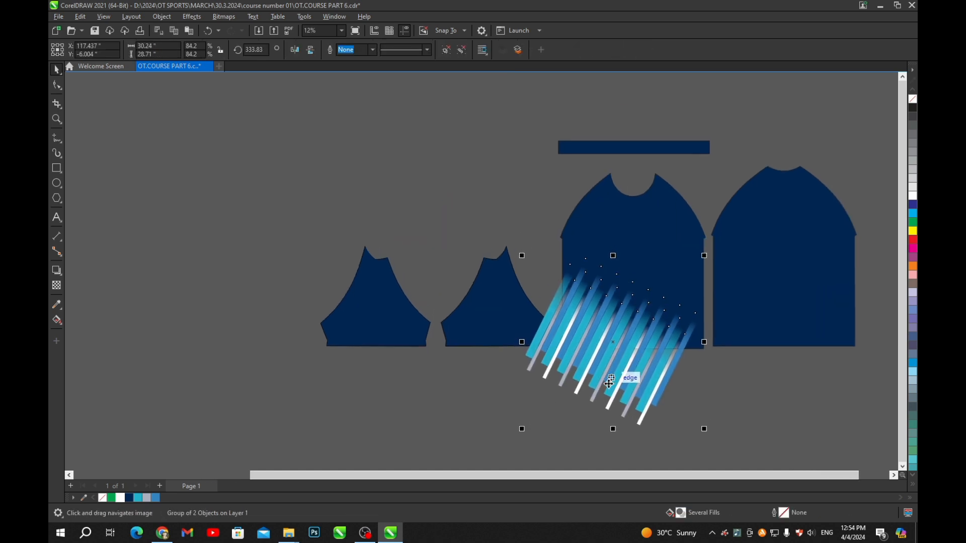
pyautogui.moveTo(613, 432); pyautogui.dragTo(660, 267)
pyautogui.rightClick(660, 267)
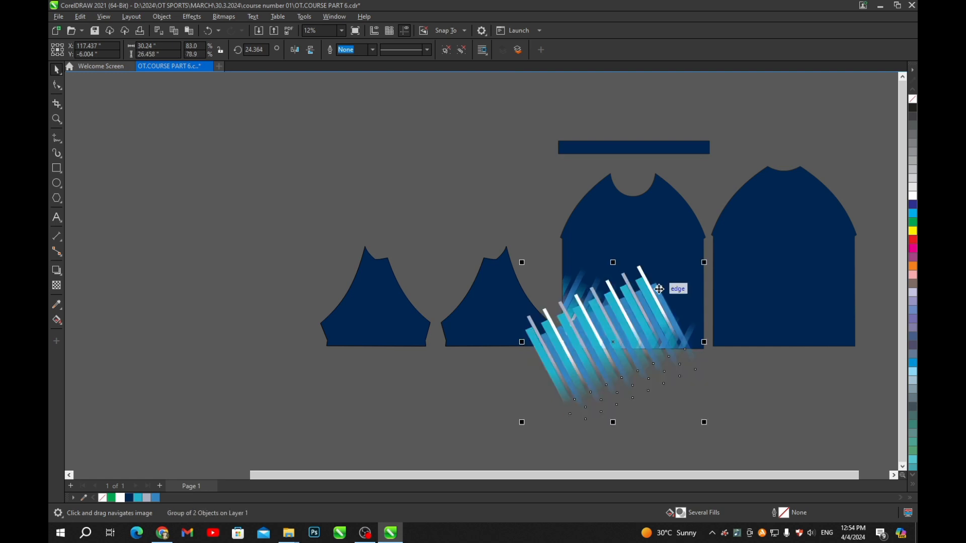
pyautogui.hotkey('ctrl', 'z')
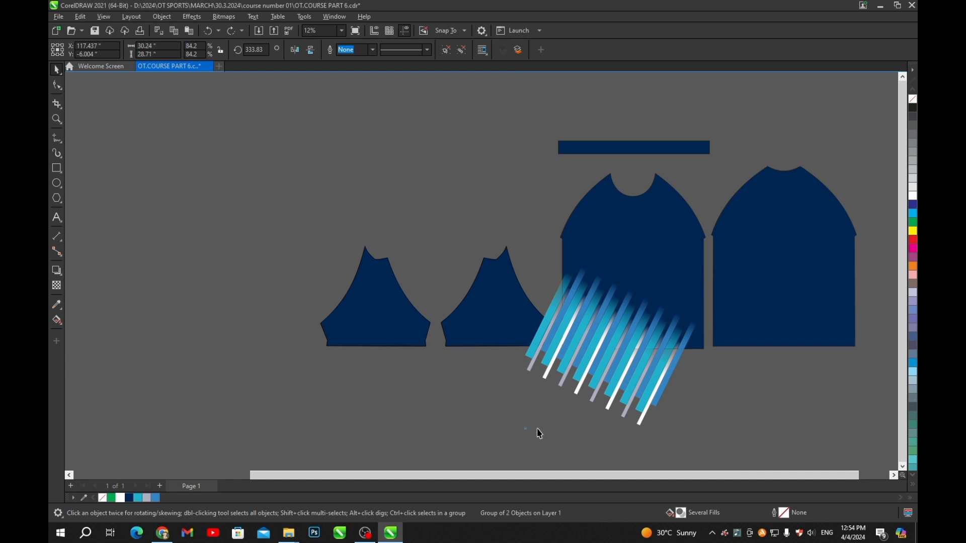
pyautogui.moveTo(611, 430); pyautogui.dragTo(653, 294)
pyautogui.hotkey('ctrl', 'z')
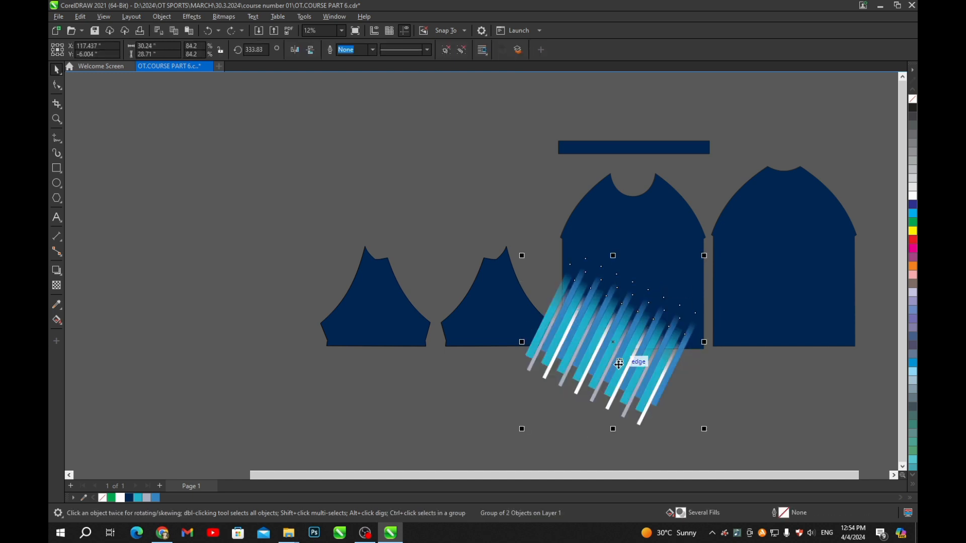
# - Mirror the stripes vertically and horizontally over the upper shoulder, then finish the PowerClip edit
pyautogui.moveTo(619, 363); pyautogui.dragTo(653, 227)
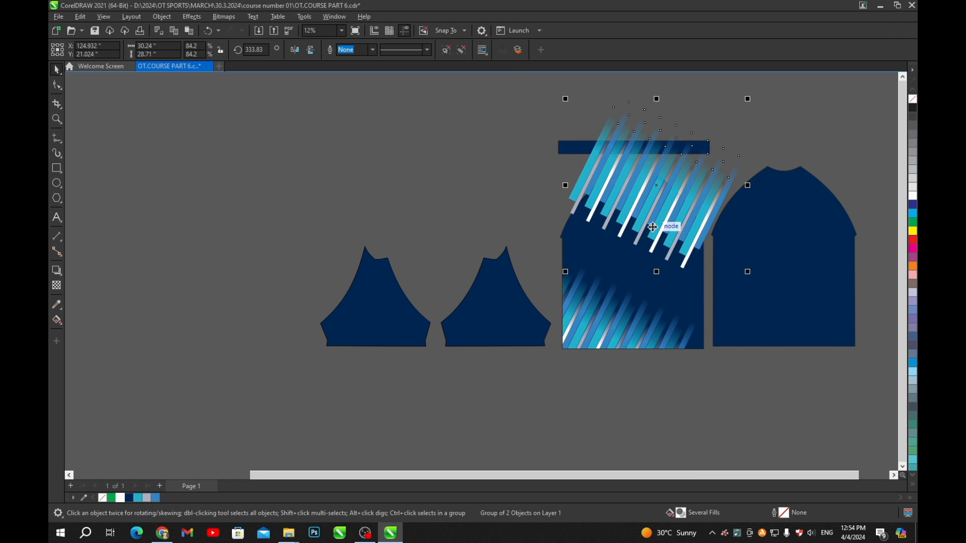
pyautogui.click(309, 50)
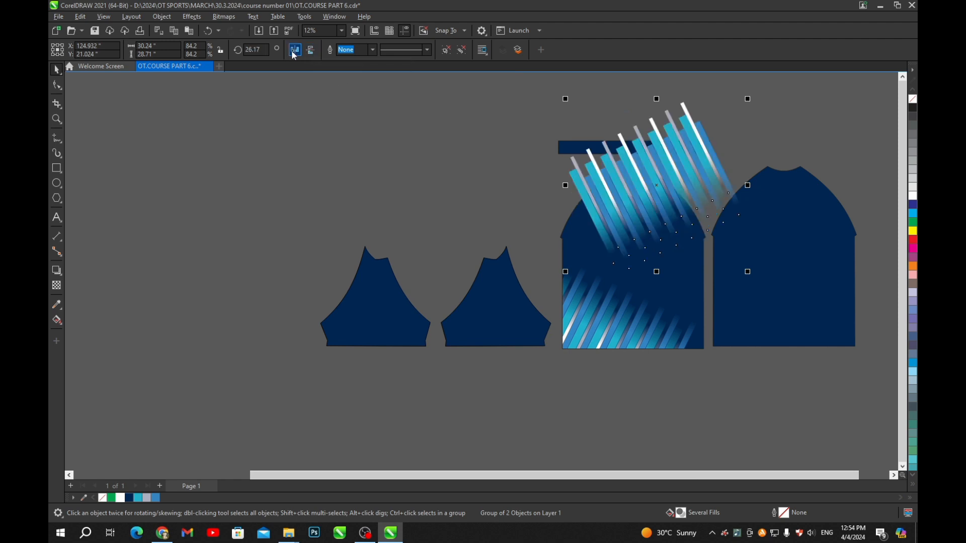
pyautogui.click(294, 52)
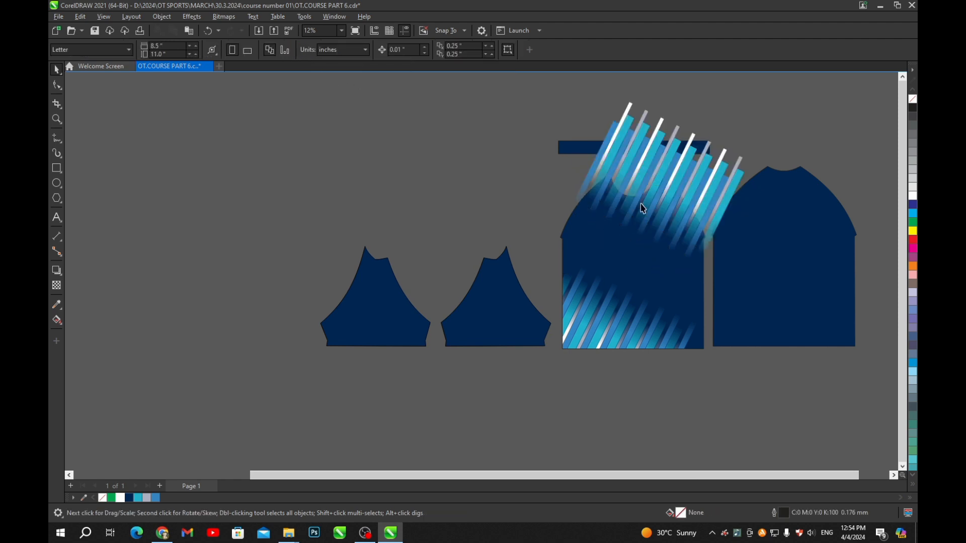
pyautogui.scroll(2, 679, 198)
pyautogui.moveTo(679, 199); pyautogui.dragTo(706, 215)
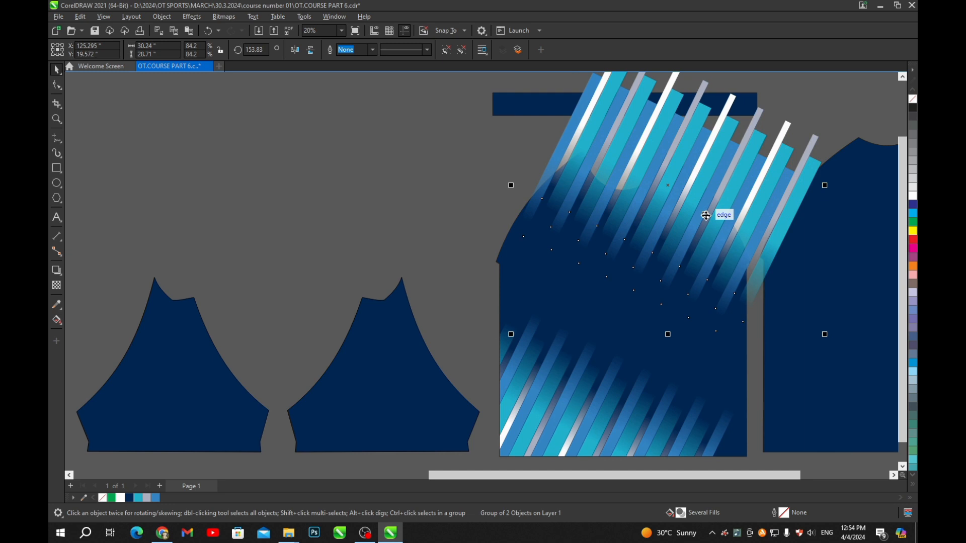
pyautogui.scroll(-1, 704, 215)
pyautogui.scroll(1, 689, 228)
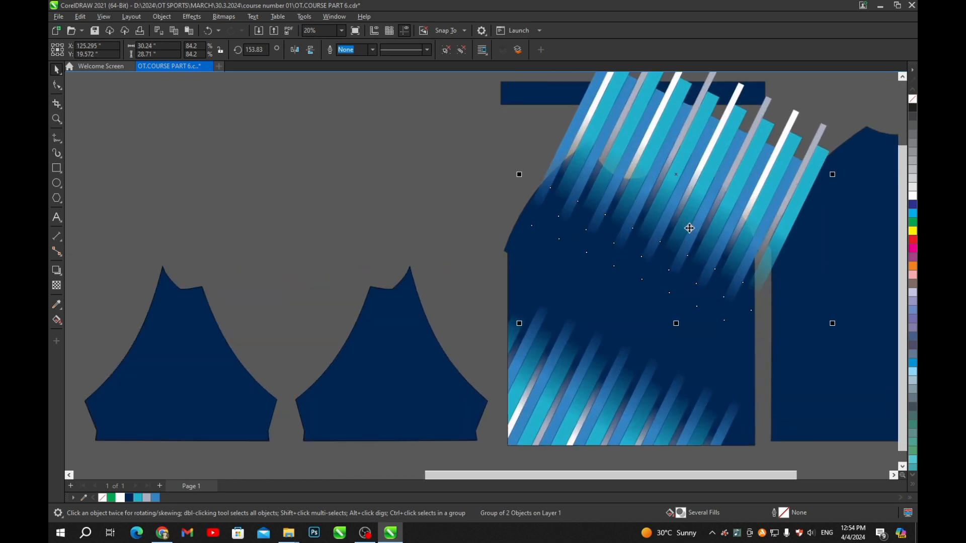
pyautogui.keyDown('ctrl'); pyautogui.click(554, 272); pyautogui.keyUp('ctrl')
pyautogui.click(464, 212)
pyautogui.scroll(-2, 494, 184)
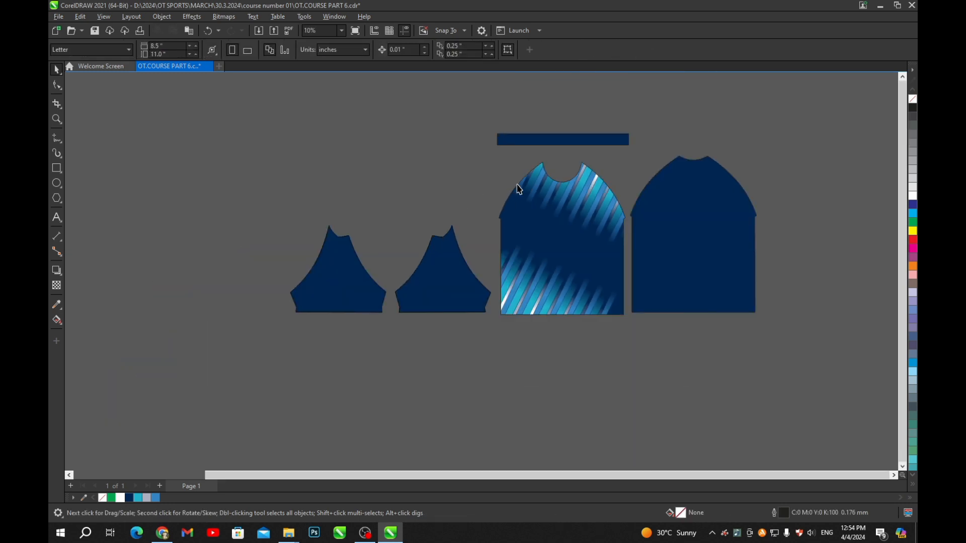
# - Nudge the upper stripe group inside the front piece slightly up and right
pyautogui.scroll(2, 584, 247)
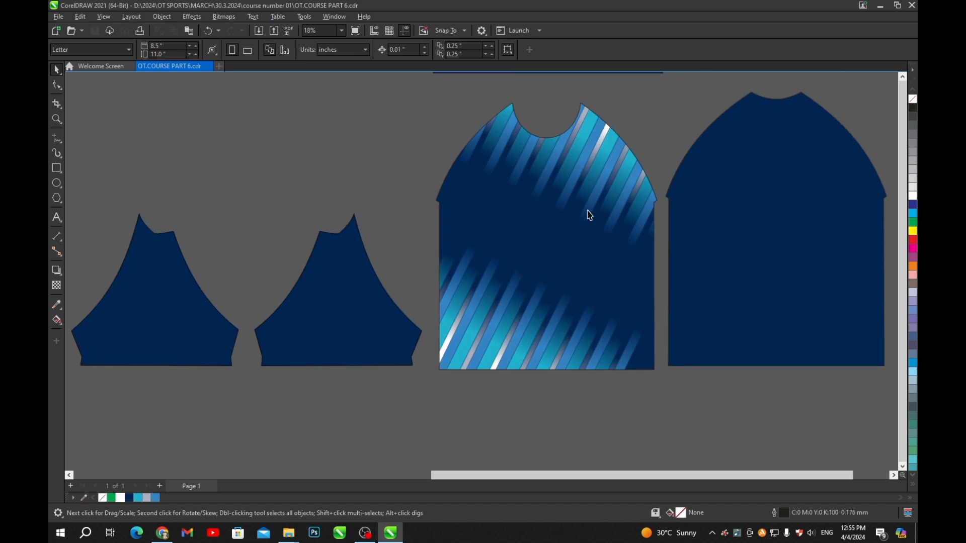
pyautogui.scroll(-2, 588, 211)
pyautogui.scroll(2, 587, 207)
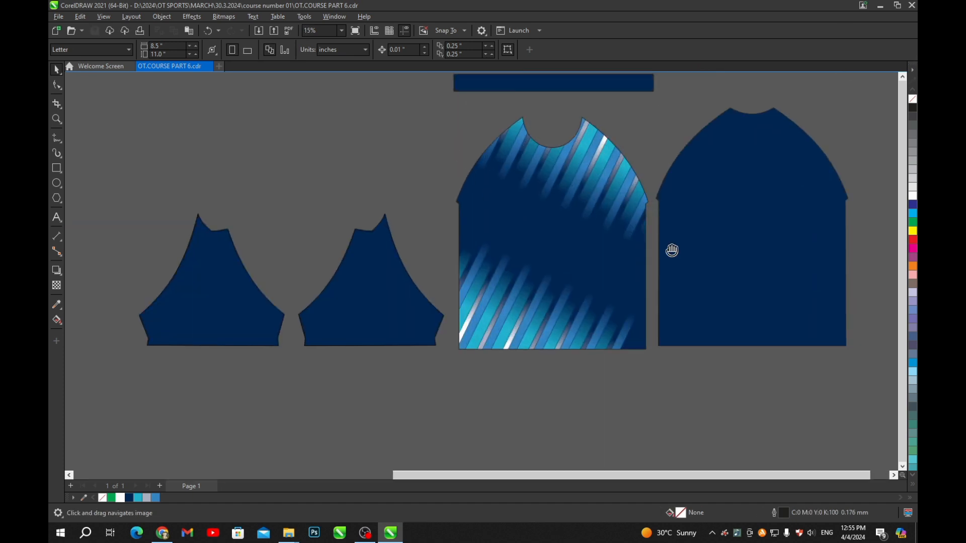
pyautogui.scroll(2, 574, 242)
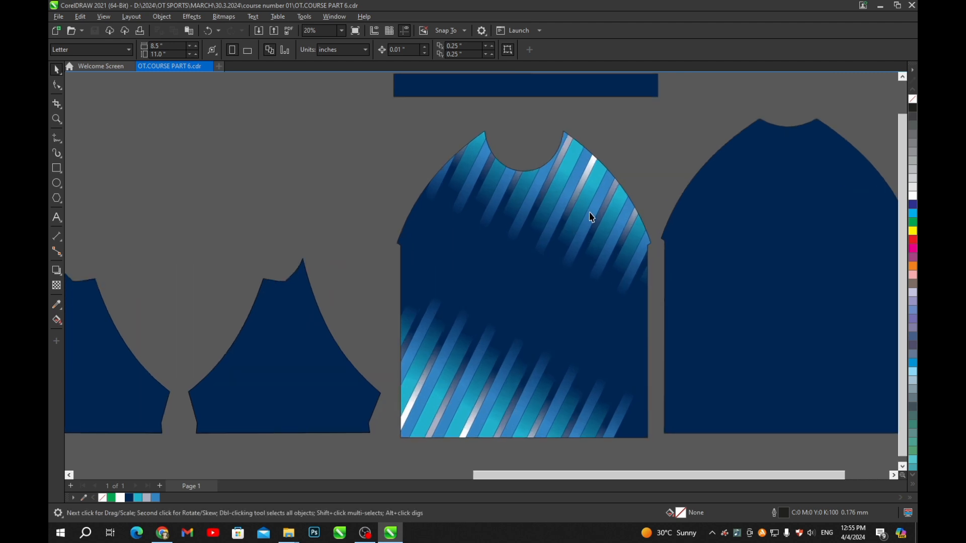
pyautogui.keyDown('ctrl'); pyautogui.click(589, 213); pyautogui.keyUp('ctrl')
pyautogui.moveTo(589, 212)
pyautogui.mouseDown()
pyautogui.moveTo(597, 204)
pyautogui.moveTo(588, 217)
pyautogui.mouseUp()
pyautogui.scroll(-3, 558, 217)
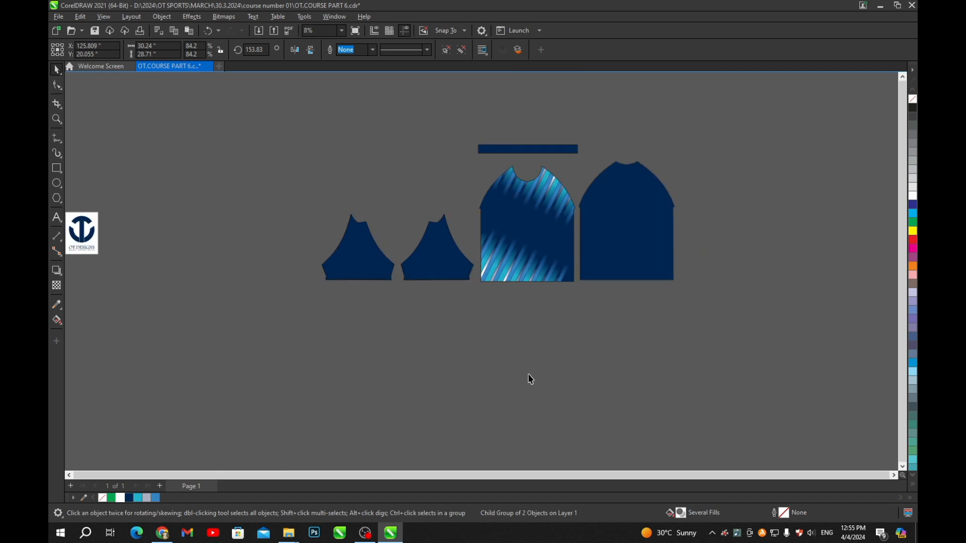
pyautogui.click(527, 374)
# - Save the document with the finished striped front piece
pyautogui.hotkey('ctrl', 's')
pyautogui.scroll(1, 529, 341)
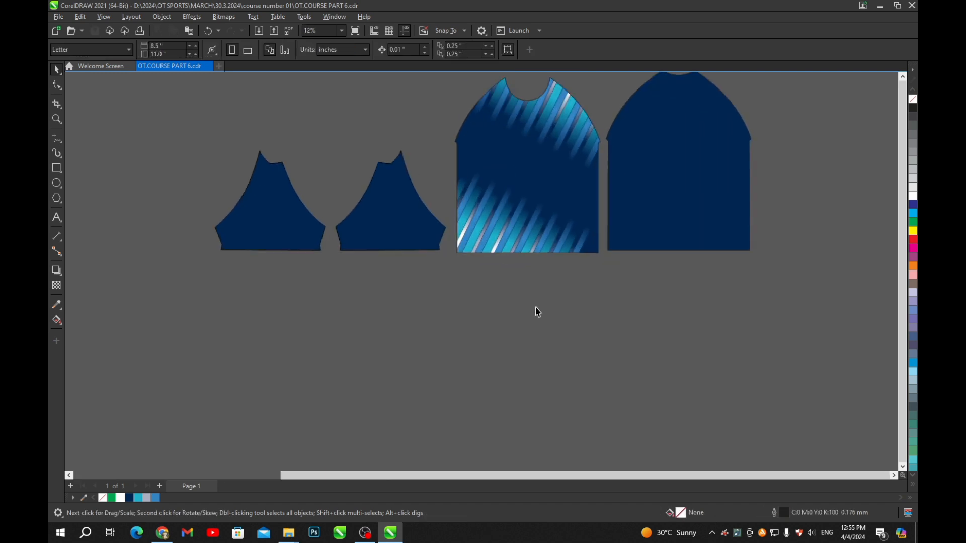
pyautogui.scroll(-2, 536, 302)
pyautogui.scroll(1, 527, 237)
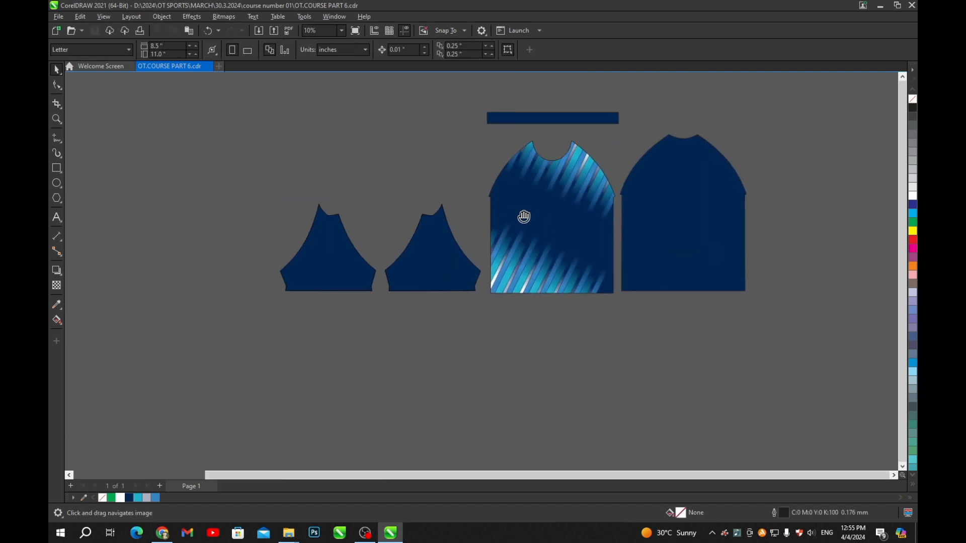
pyautogui.scroll(-1, 524, 217)
pyautogui.scroll(2, 561, 237)
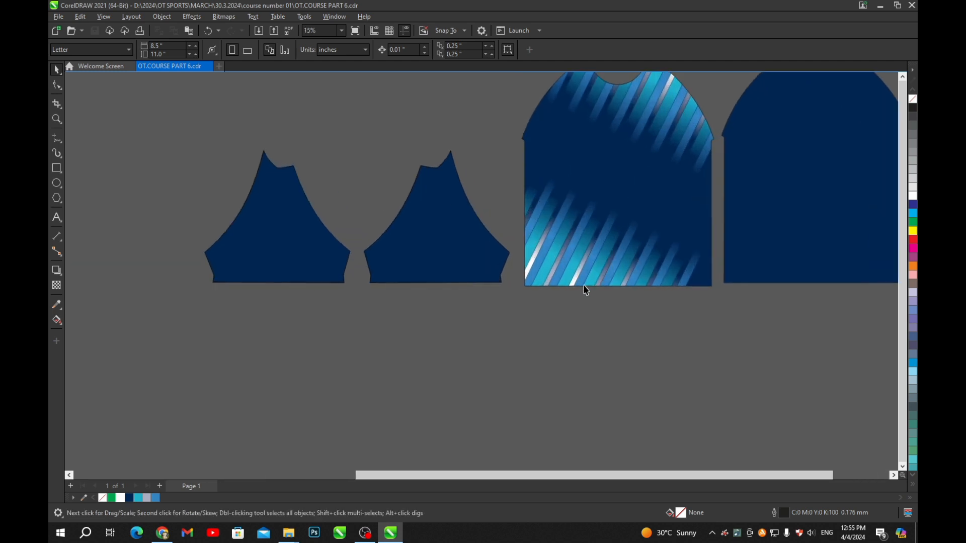
pyautogui.scroll(1, 548, 272)
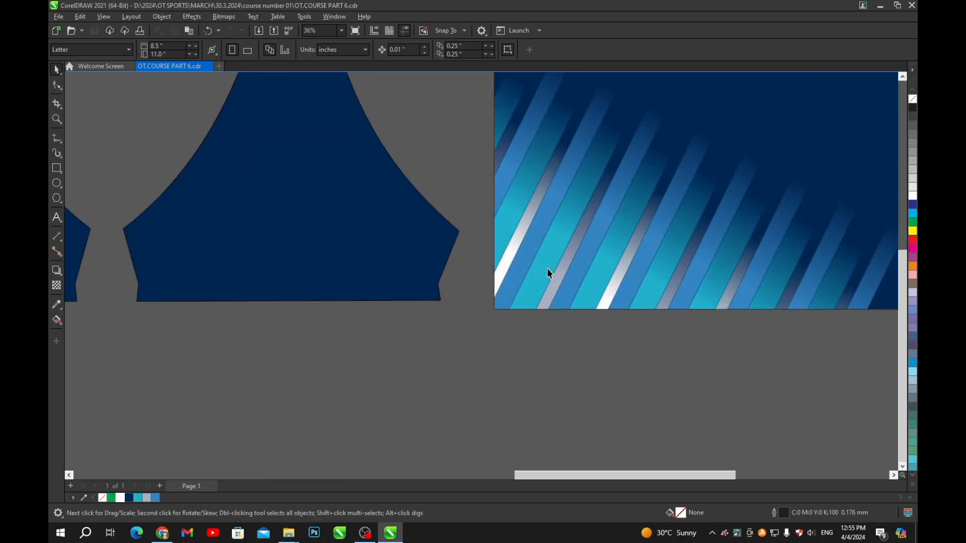
pyautogui.scroll(-3, 547, 272)
pyautogui.scroll(2, 496, 244)
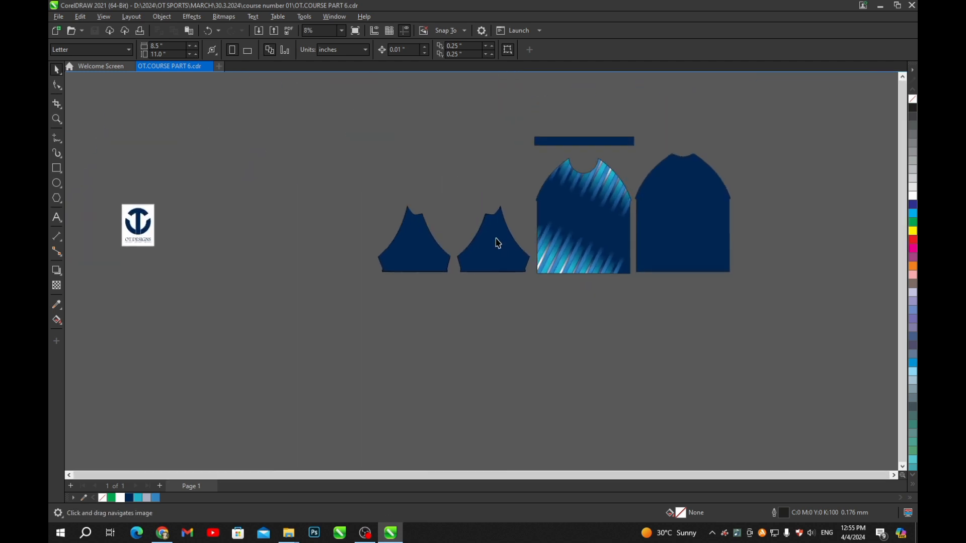
# - Move the navy strip below the sleeves, fill it light blue, and remove its outline
pyautogui.click(492, 299)
pyautogui.scroll(2, 503, 286)
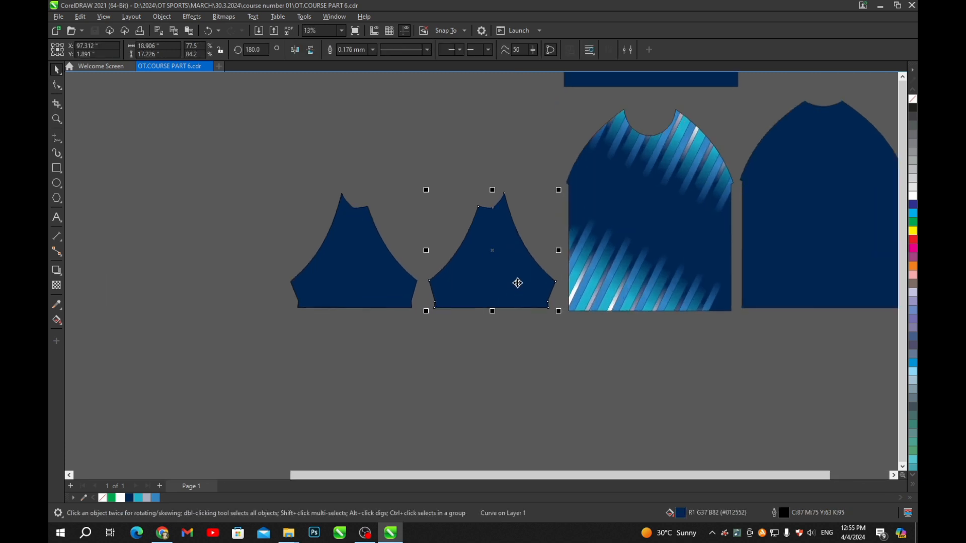
pyautogui.scroll(-3, 653, 118)
pyautogui.moveTo(650, 104); pyautogui.dragTo(556, 259)
pyautogui.scroll(5, 559, 249)
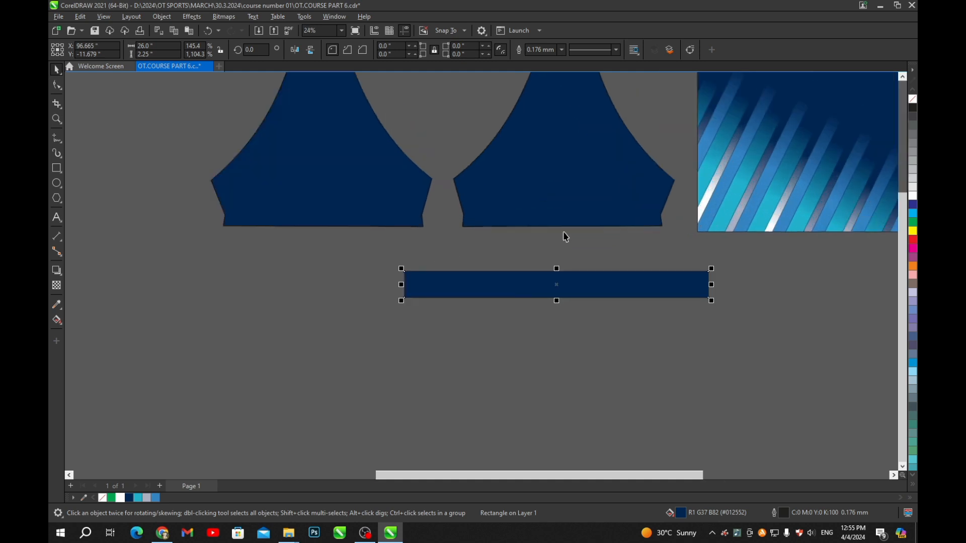
pyautogui.click(154, 498)
pyautogui.rightClick(913, 100)
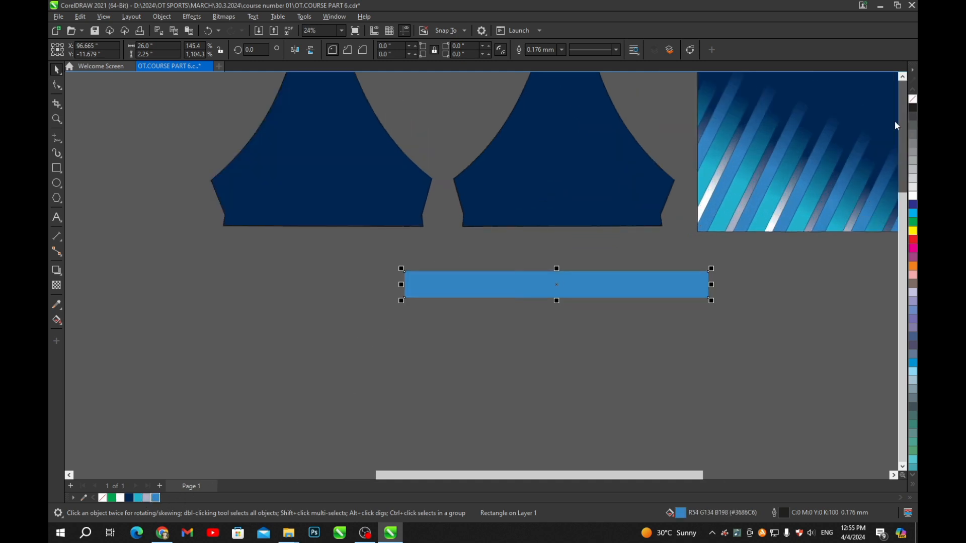
# - Set the light-blue strip's height to 2 inches
pyautogui.moveTo(513, 385); pyautogui.dragTo(504, 386)
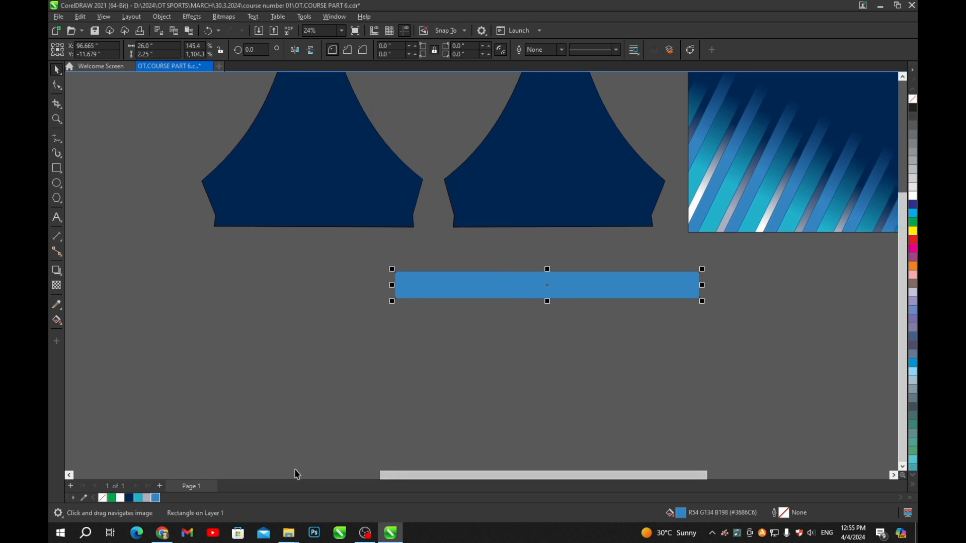
pyautogui.moveTo(584, 266); pyautogui.dragTo(567, 279)
pyautogui.click(151, 54)
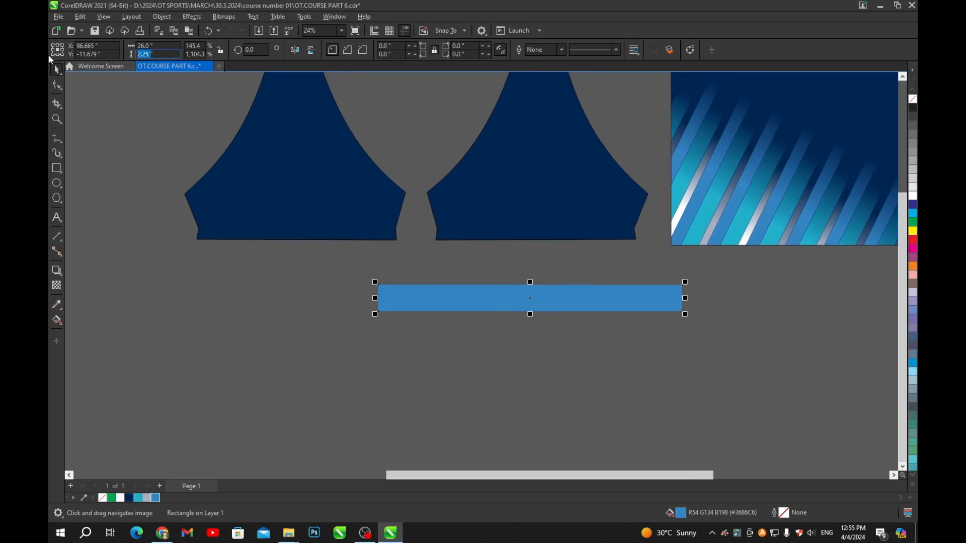
pyautogui.write('2')
pyautogui.press('Return')
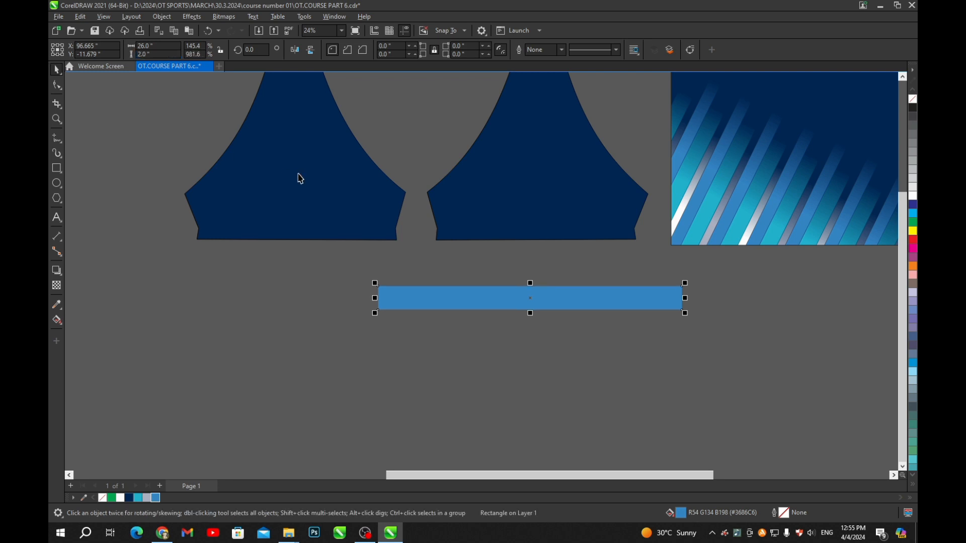
# - Centre the strip on the second sleeve's bottom edge and PowerClip it inside the sleeve
pyautogui.keyDown('shift'); pyautogui.click(495, 206); pyautogui.keyUp('shift')
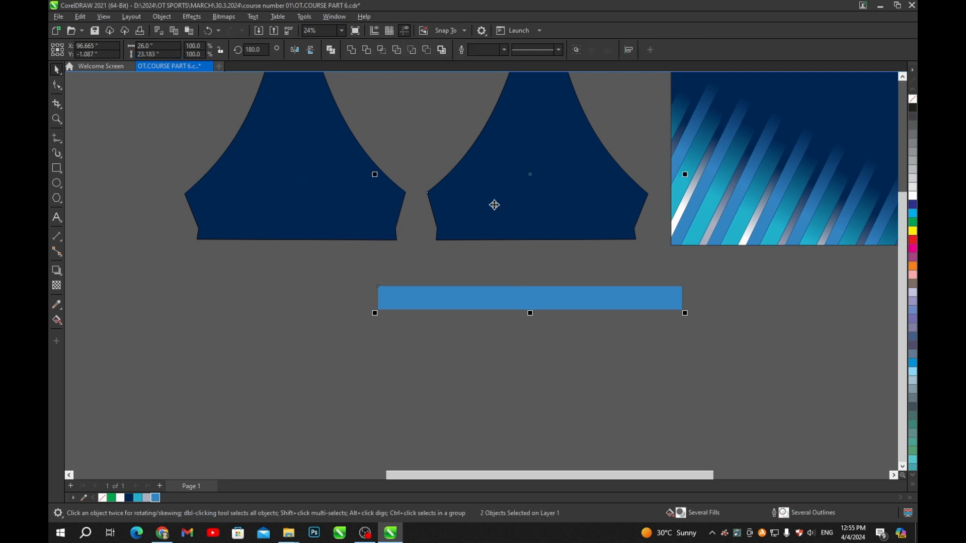
pyautogui.press('e')
pyautogui.press('b')
pyautogui.click(513, 327)
pyautogui.click(552, 222)
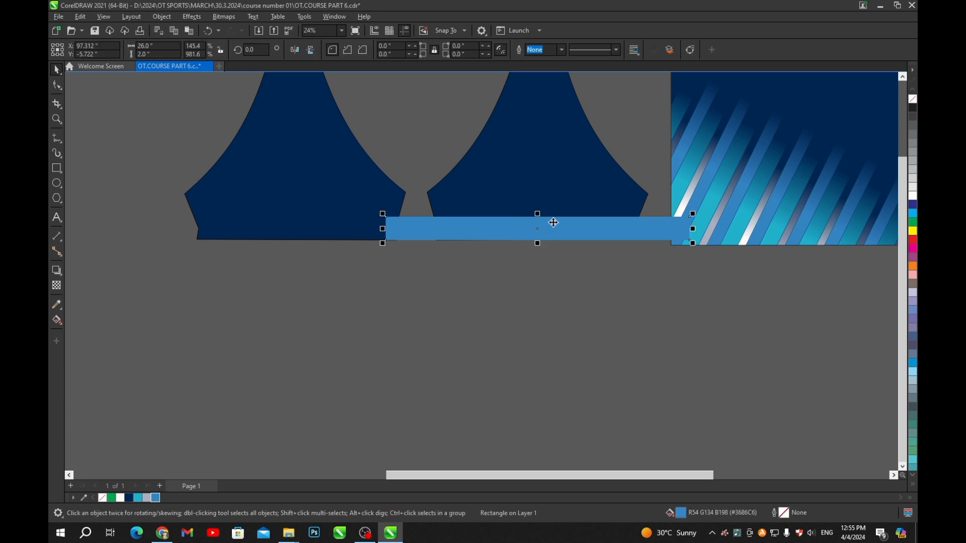
pyautogui.hotkey('ctrl', 'w')
pyautogui.click(565, 166)
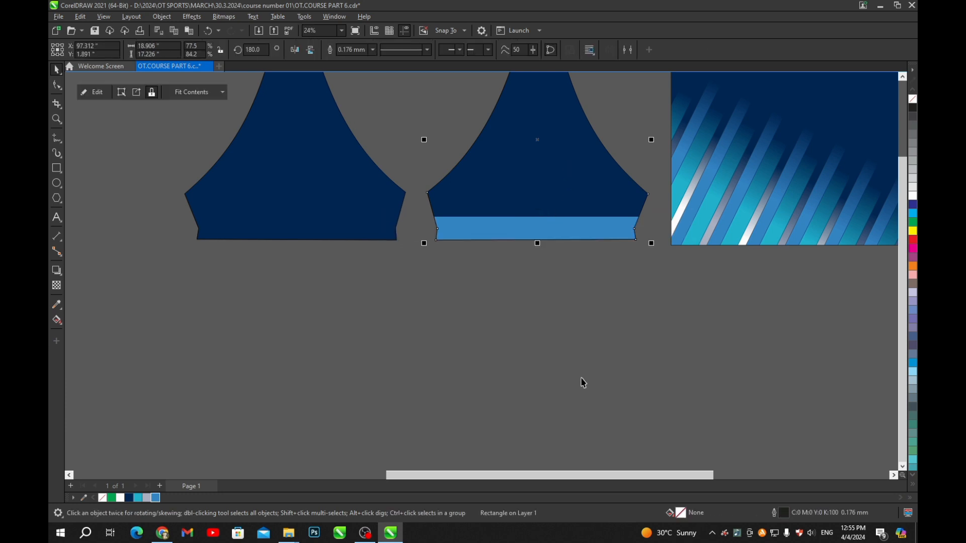
# - Paste a free copy of the front piece's lower diagonal stripe group
pyautogui.click(602, 373)
pyautogui.scroll(-1, 618, 346)
pyautogui.scroll(2, 587, 287)
pyautogui.scroll(1, 458, 277)
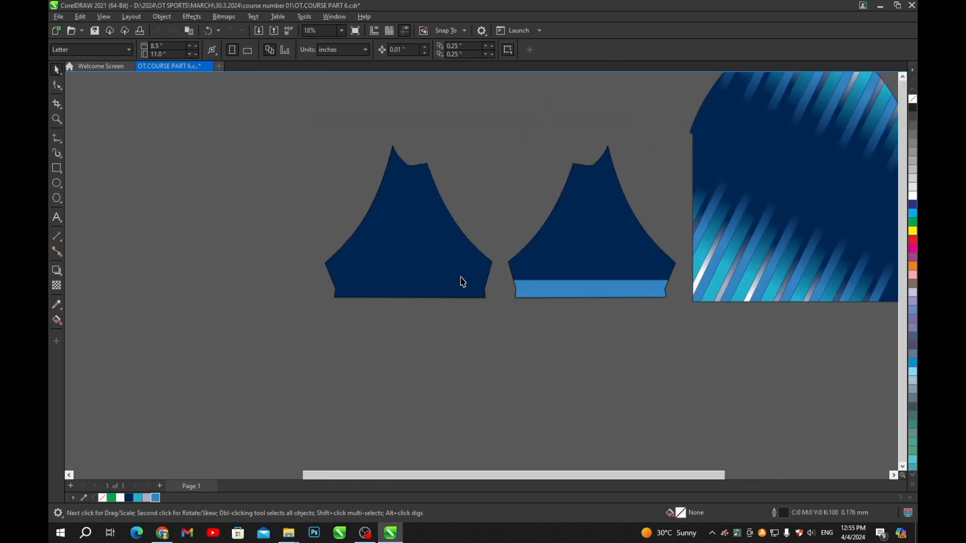
pyautogui.moveTo(691, 272); pyautogui.dragTo(613, 276)
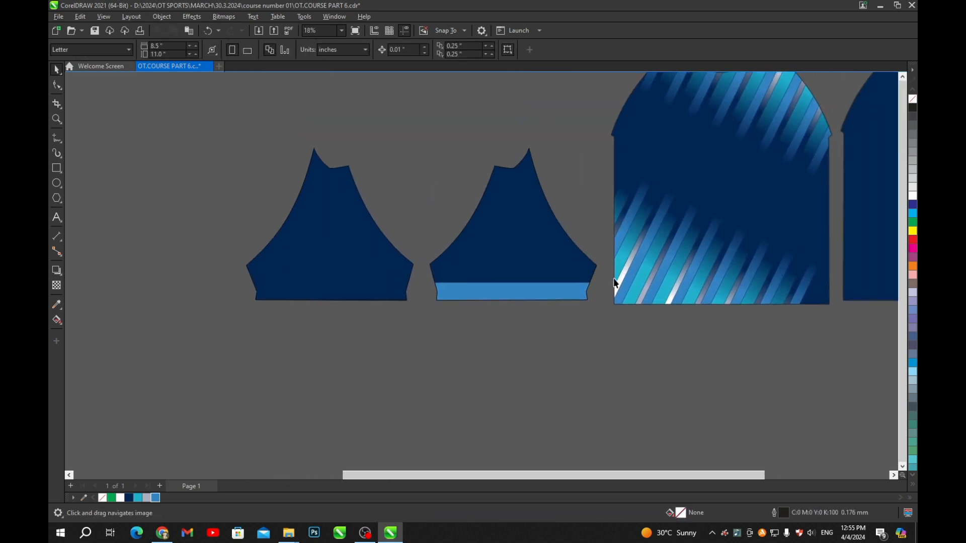
pyautogui.keyDown('ctrl'); pyautogui.click(719, 268); pyautogui.keyUp('ctrl')
pyautogui.hotkey('ctrl', 'v')
pyautogui.scroll(-2, 728, 268)
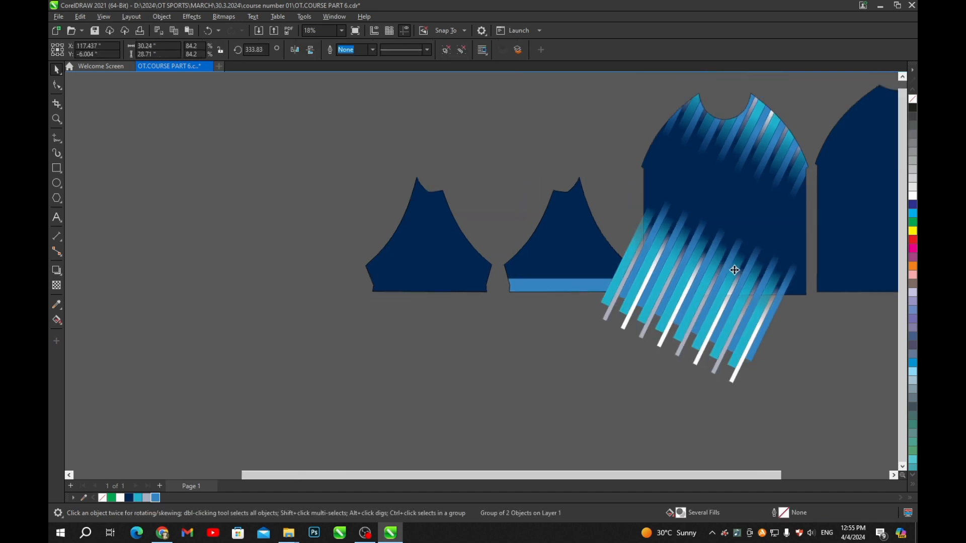
pyautogui.click(611, 375)
# - Move the pasted stripe copy across toward the second sleeve piece
pyautogui.scroll(1, 637, 298)
pyautogui.moveTo(709, 289); pyautogui.dragTo(662, 313)
pyautogui.scroll(1, 633, 293)
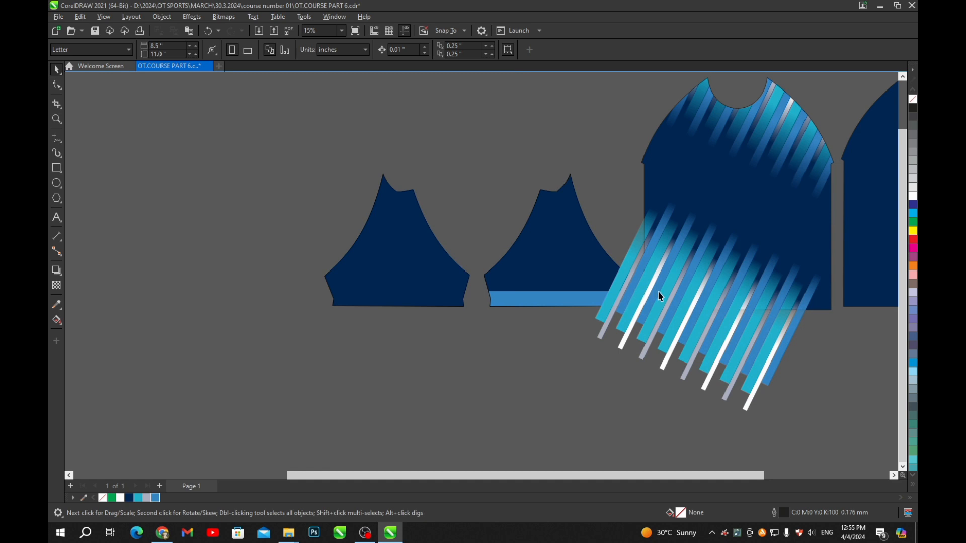
pyautogui.moveTo(702, 309); pyautogui.dragTo(571, 214)
pyautogui.scroll(2, 572, 215)
pyautogui.scroll(-1, 618, 230)
pyautogui.scroll(2, 614, 230)
pyautogui.moveTo(613, 246); pyautogui.dragTo(646, 213)
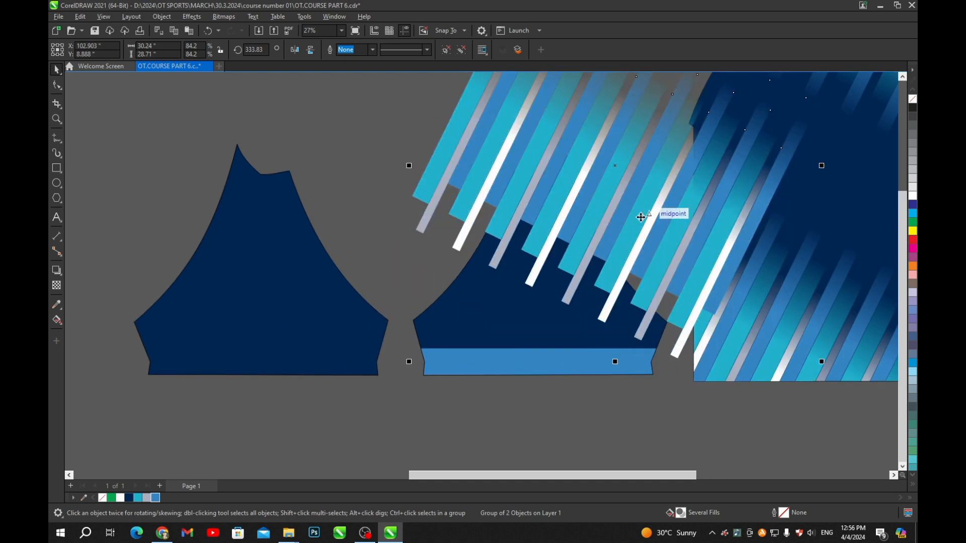
pyautogui.scroll(-3, 642, 209)
pyautogui.scroll(2, 648, 205)
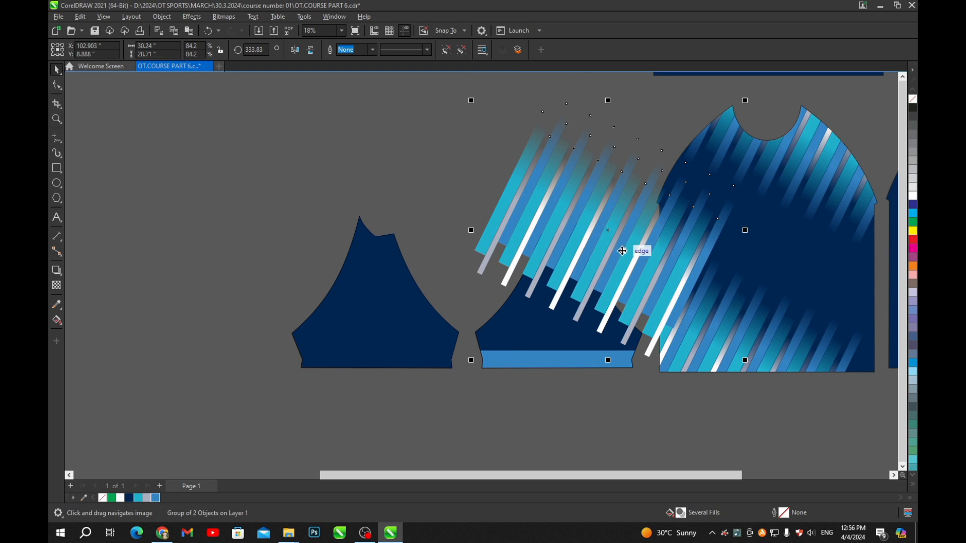
pyautogui.moveTo(622, 250); pyautogui.dragTo(594, 277)
pyautogui.scroll(1, 588, 281)
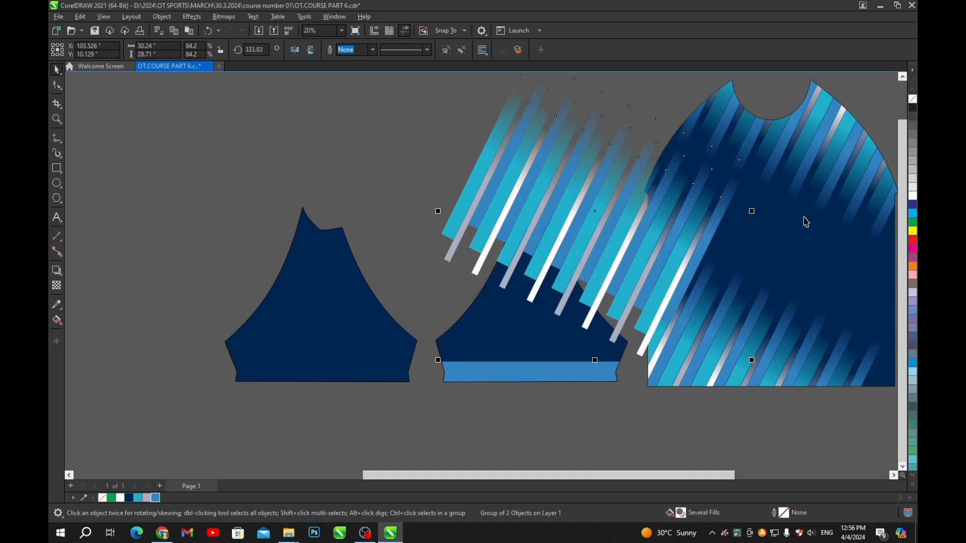
pyautogui.moveTo(713, 235); pyautogui.dragTo(672, 249)
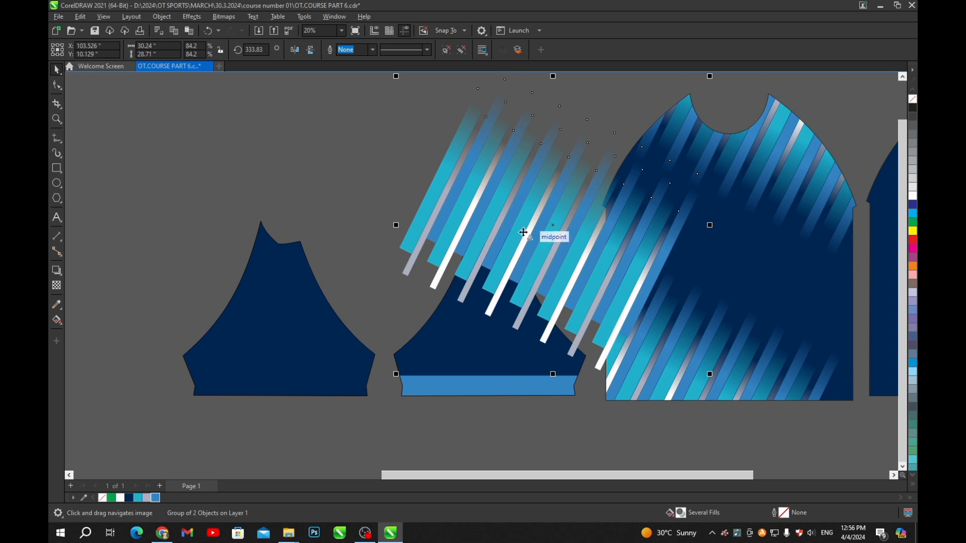
# - Position the stripes over the second sleeve and PowerClip them inside its outline
pyautogui.moveTo(523, 231); pyautogui.dragTo(557, 251)
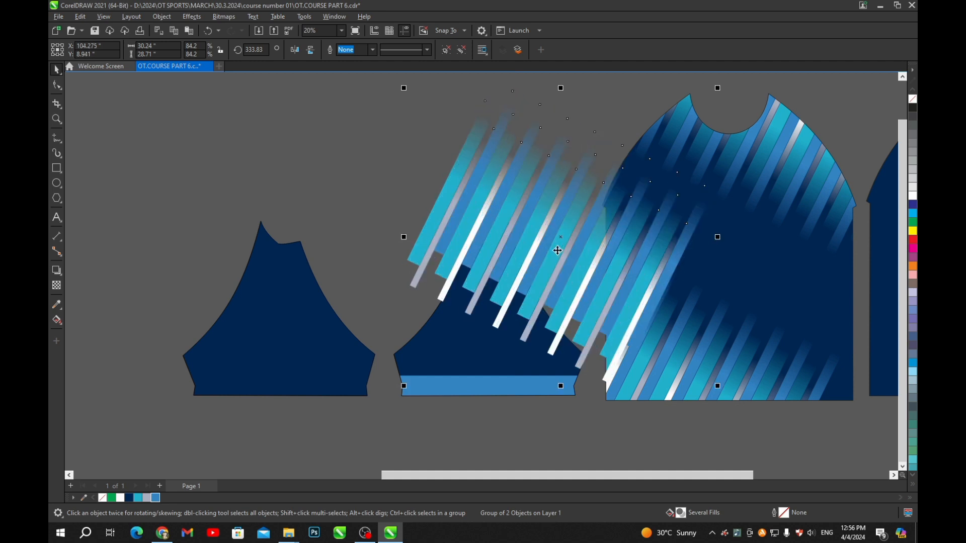
pyautogui.hotkey('alt', 'j')
pyautogui.press('w')
pyautogui.press('p')
pyautogui.click(460, 346)
pyautogui.press('Escape')
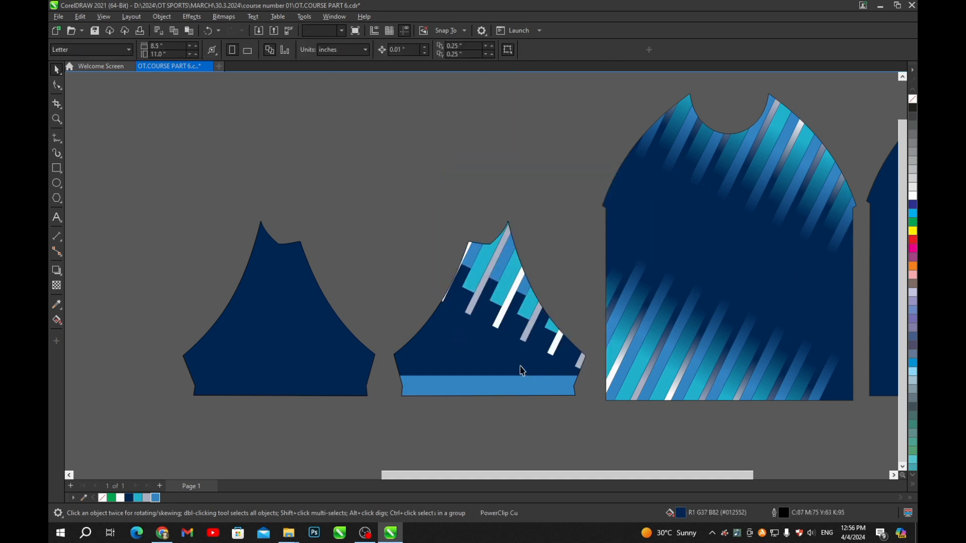
# - Delete the plain left sleeve piece
pyautogui.scroll(-2, 528, 367)
pyautogui.scroll(2, 505, 262)
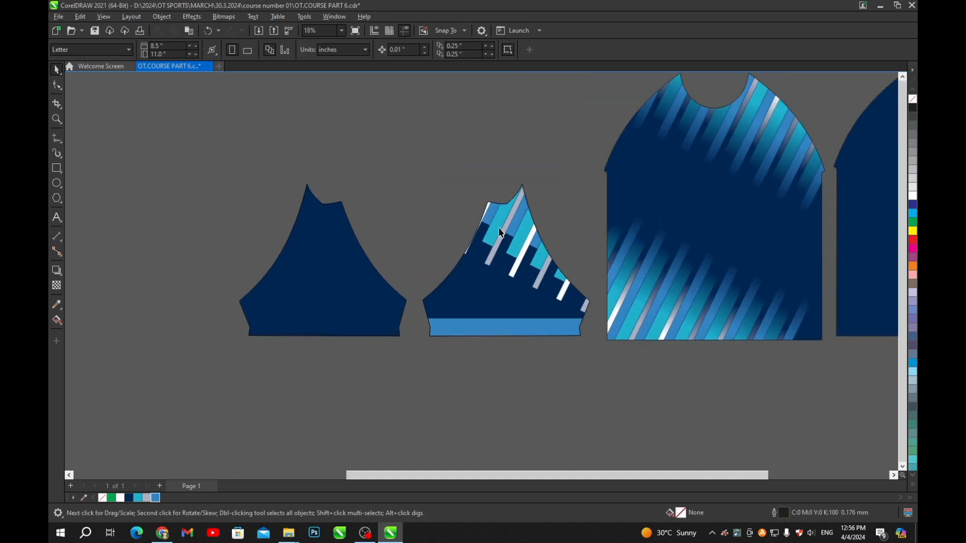
pyautogui.scroll(-2, 563, 206)
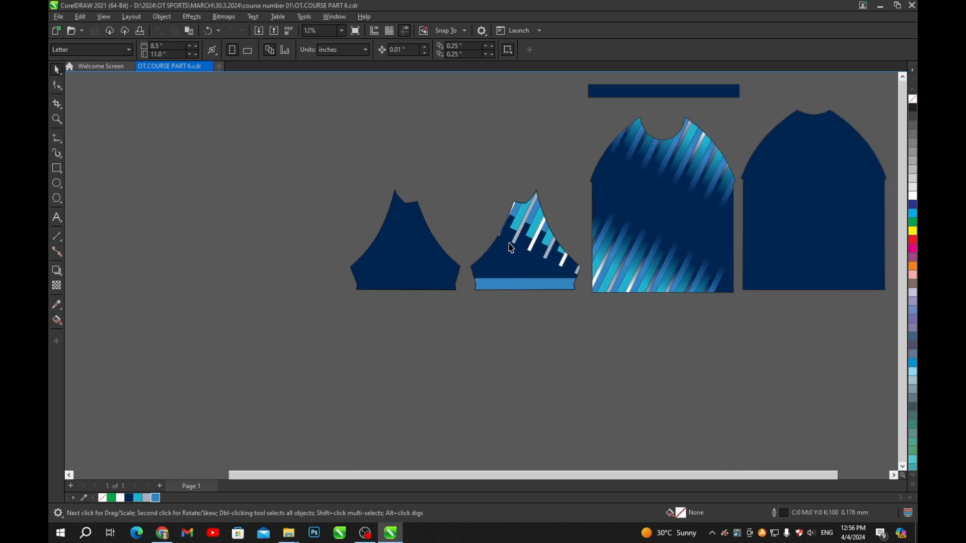
pyautogui.scroll(2, 511, 248)
pyautogui.moveTo(563, 255); pyautogui.dragTo(628, 230)
pyautogui.moveTo(491, 254); pyautogui.dragTo(437, 286)
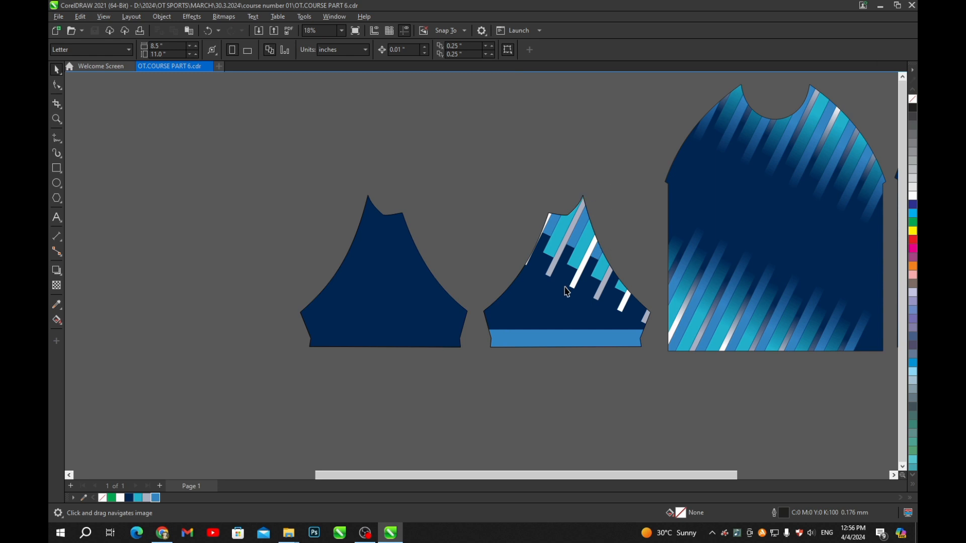
pyautogui.click(395, 318)
pyautogui.press('Delete')
# - Make a mirrored copy of the striped sleeve to its left
pyautogui.click(613, 299)
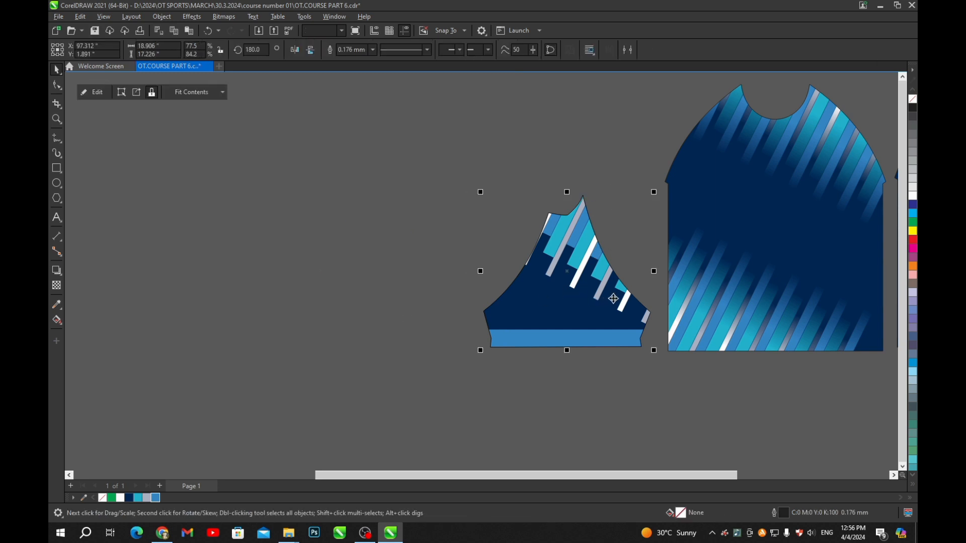
pyautogui.moveTo(654, 271); pyautogui.dragTo(397, 308)
pyautogui.rightClick(396, 308)
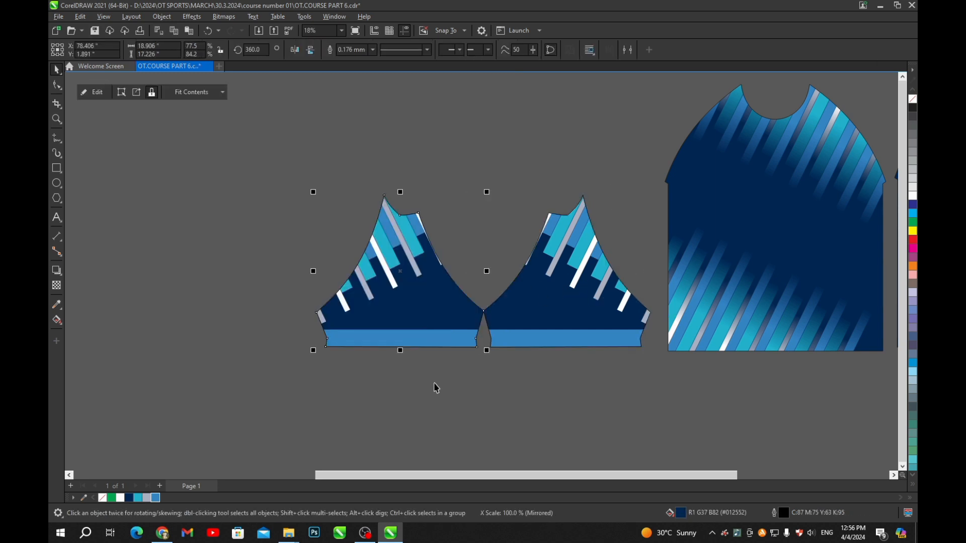
pyautogui.click(460, 424)
# - Move the mirrored striped sleeve over the back panel's shoulder
pyautogui.scroll(-2, 412, 226)
pyautogui.click(415, 271)
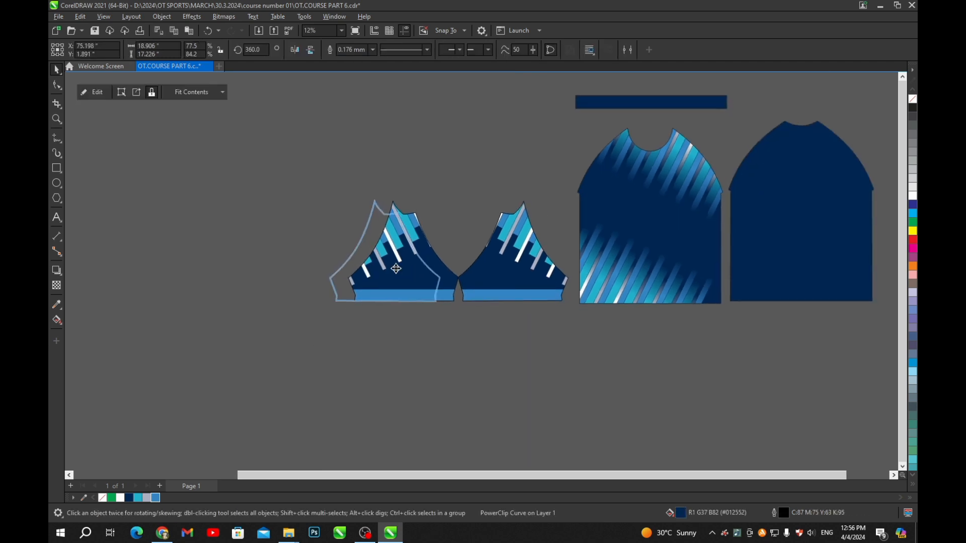
pyautogui.scroll(1, 371, 268)
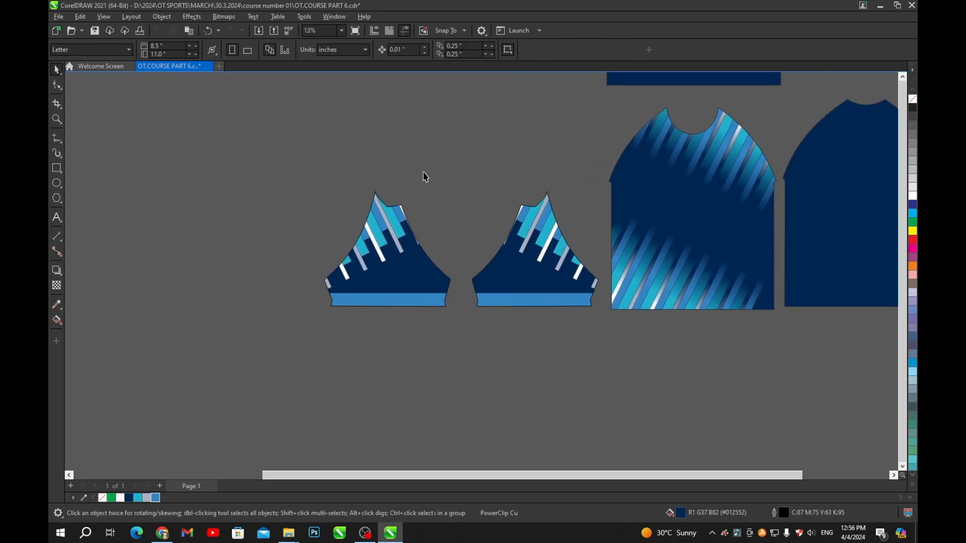
pyautogui.scroll(-2, 449, 243)
pyautogui.moveTo(525, 258); pyautogui.dragTo(610, 278)
pyautogui.scroll(3, 700, 187)
# - Try rotating the sleeve to lie along the back shoulder, then undo the rotations
pyautogui.scroll(-2, 610, 279)
pyautogui.click(660, 229)
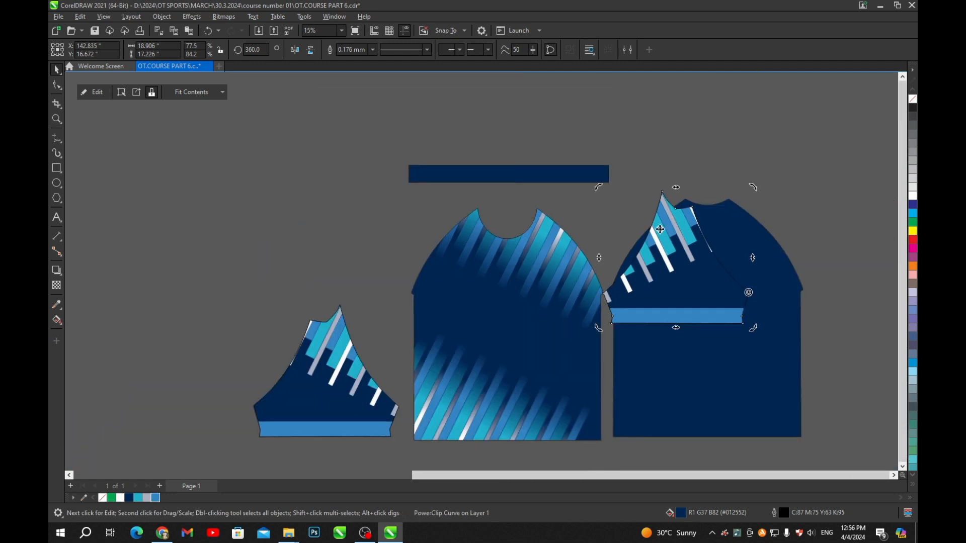
pyautogui.moveTo(602, 189); pyautogui.dragTo(481, 203)
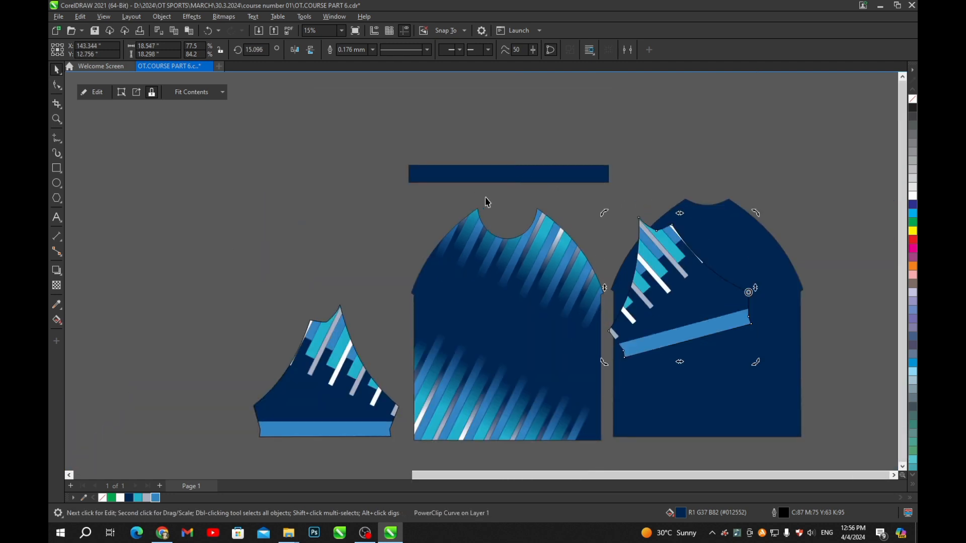
pyautogui.hotkey('ctrl', 'z')
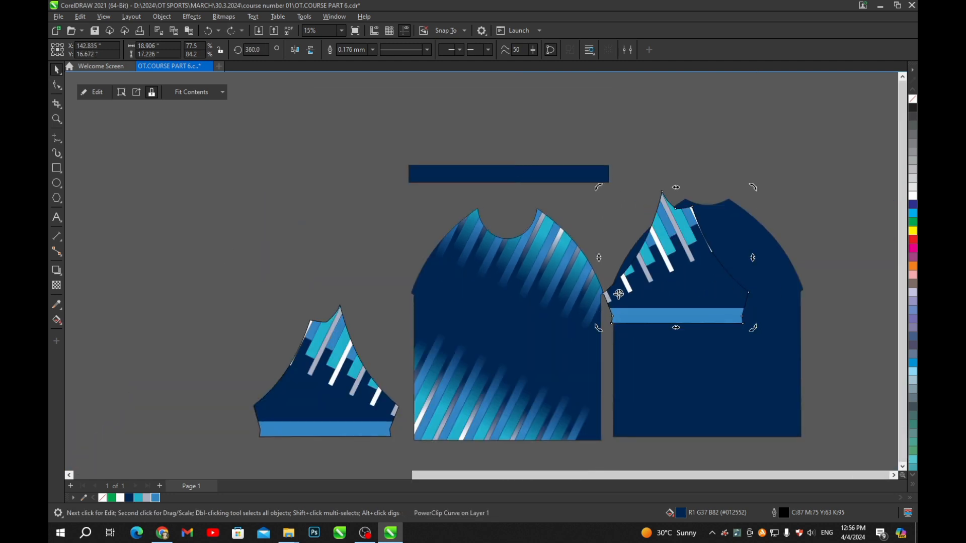
pyautogui.moveTo(595, 188); pyautogui.dragTo(457, 241)
pyautogui.scroll(3, 610, 181)
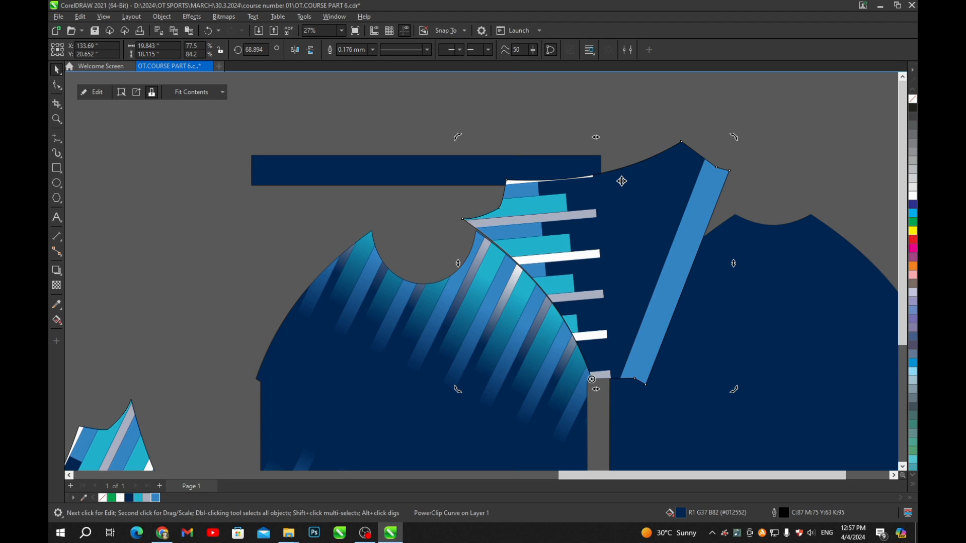
pyautogui.hotkey('ctrl', 'z')
pyautogui.scroll(-3, 653, 166)
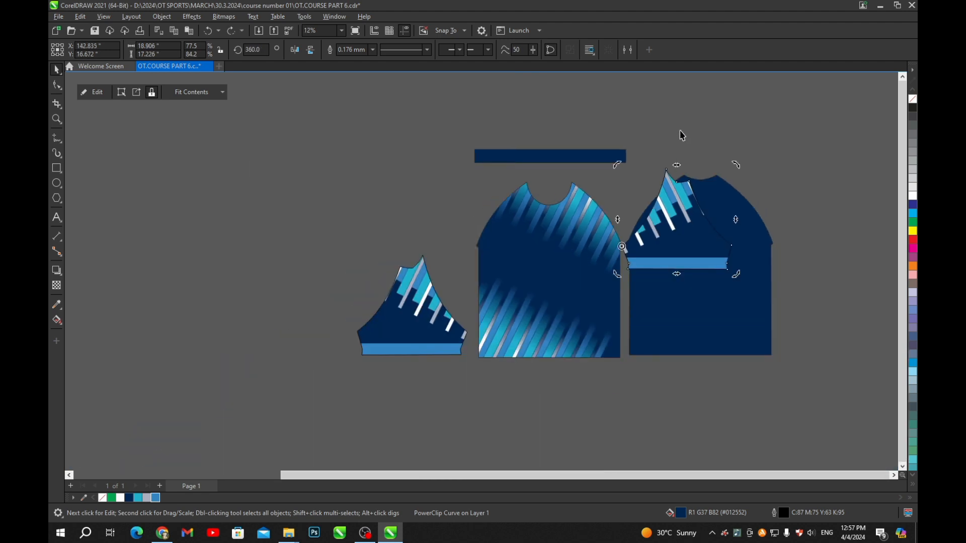
# - Move the sleeve off the back panel to the left and select its stripe group
pyautogui.click(697, 136)
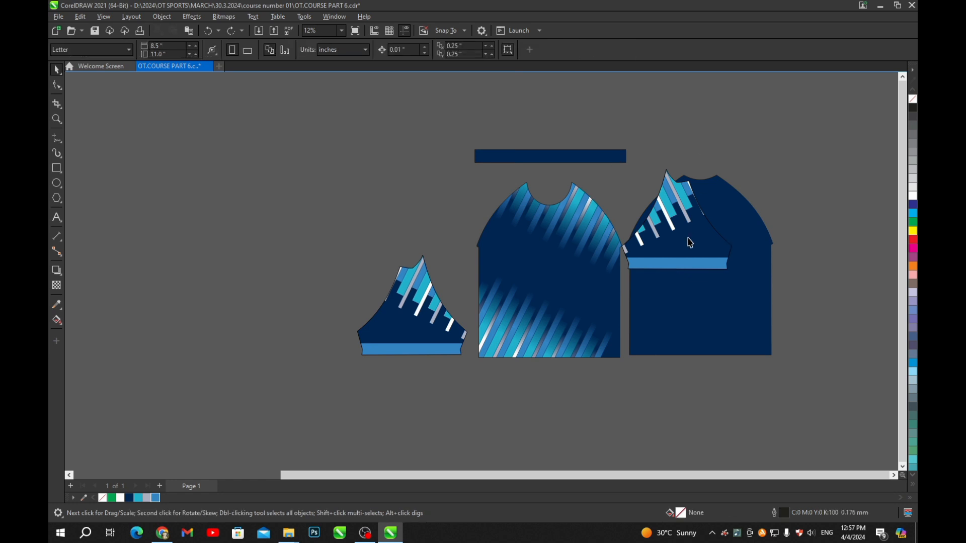
pyautogui.moveTo(690, 243); pyautogui.dragTo(536, 218)
pyautogui.scroll(1, 536, 219)
pyautogui.moveTo(547, 216); pyautogui.dragTo(539, 273)
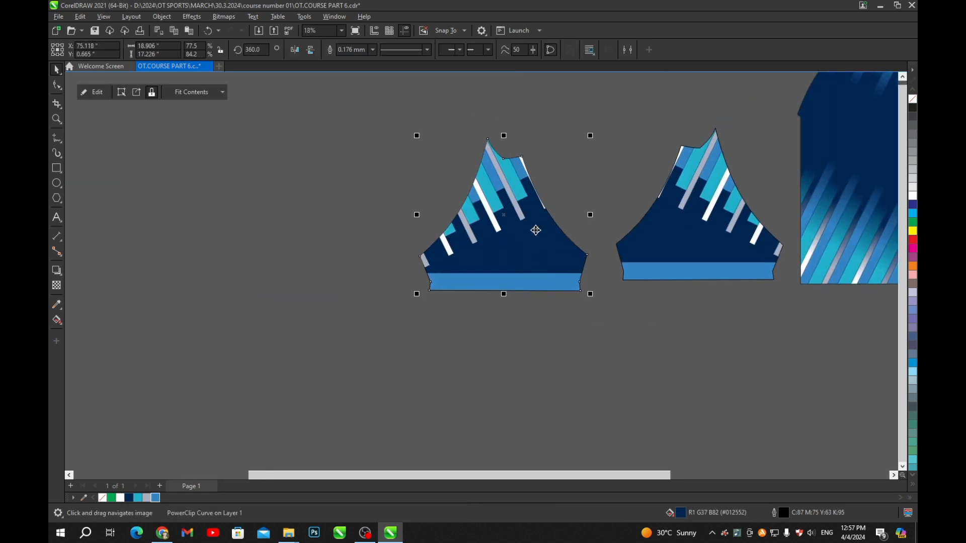
pyautogui.click(570, 160)
pyautogui.keyDown('ctrl'); pyautogui.click(492, 199); pyautogui.keyUp('ctrl')
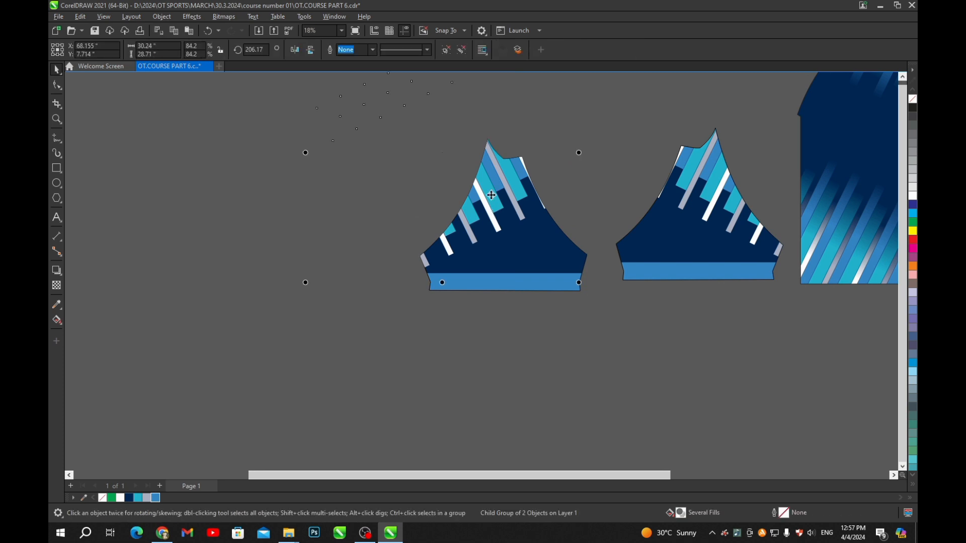
# - Mirror the sleeve's stripes horizontally and reposition them inside the sleeve
pyautogui.click(310, 50)
pyautogui.moveTo(495, 211); pyautogui.dragTo(578, 194)
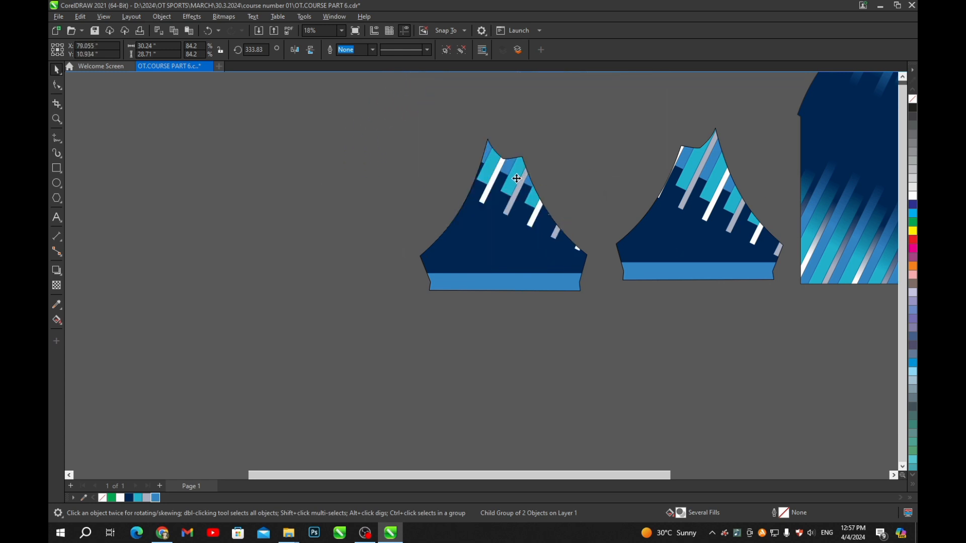
pyautogui.moveTo(517, 178); pyautogui.dragTo(505, 197)
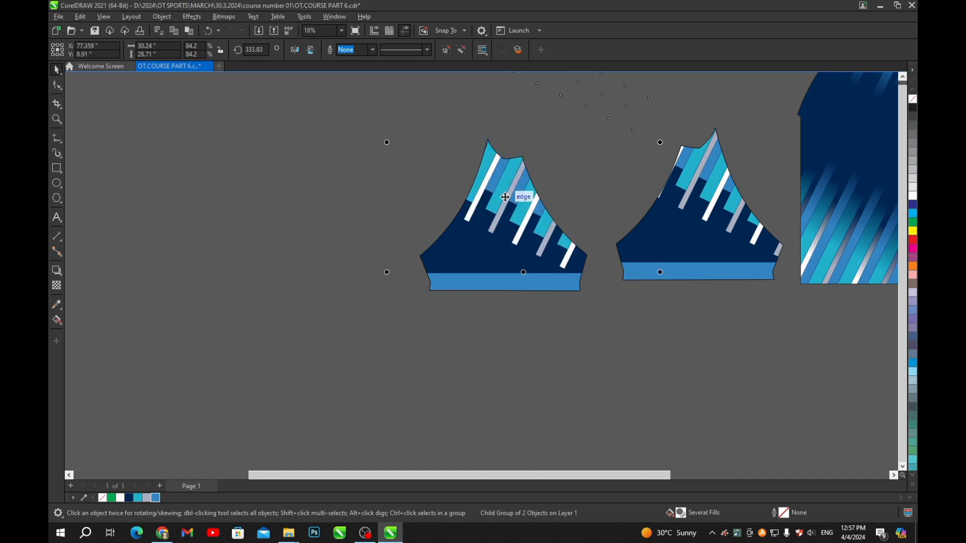
pyautogui.scroll(-3, 507, 195)
pyautogui.click(519, 288)
pyautogui.scroll(1, 601, 176)
# - Move the mirrored sleeve up so it sits above the other striped sleeve
pyautogui.click(576, 236)
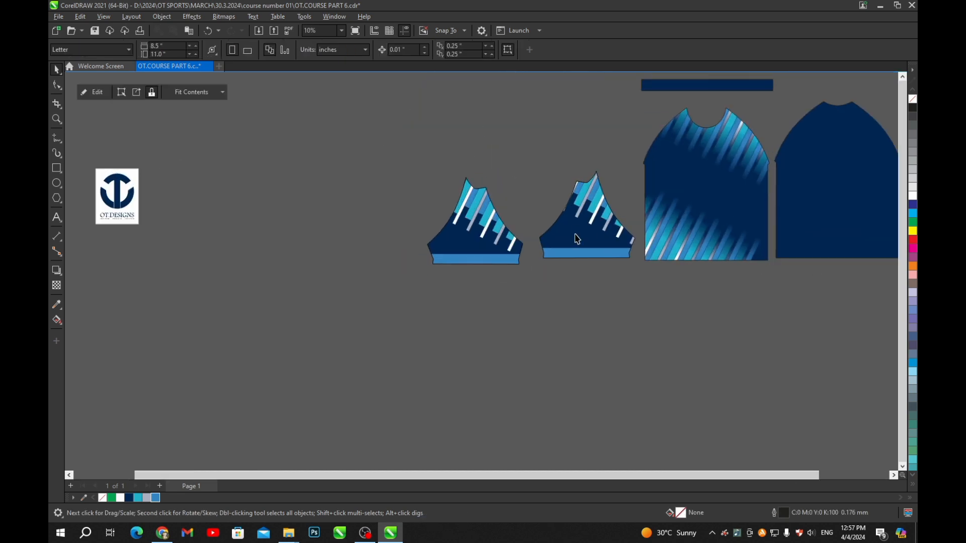
pyautogui.scroll(1, 591, 197)
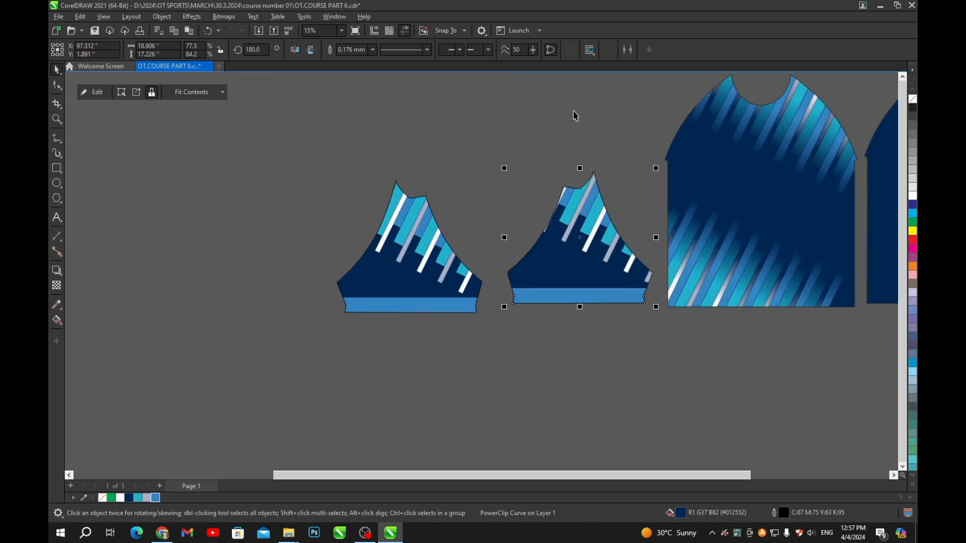
pyautogui.click(567, 126)
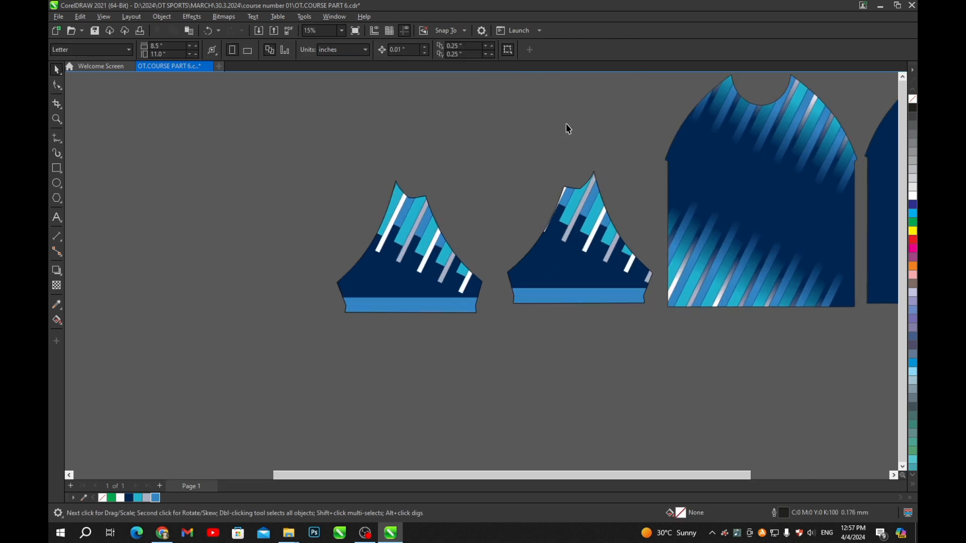
pyautogui.scroll(-4, 537, 196)
pyautogui.scroll(3, 496, 235)
pyautogui.moveTo(491, 241); pyautogui.dragTo(453, 251)
pyautogui.scroll(-1, 454, 252)
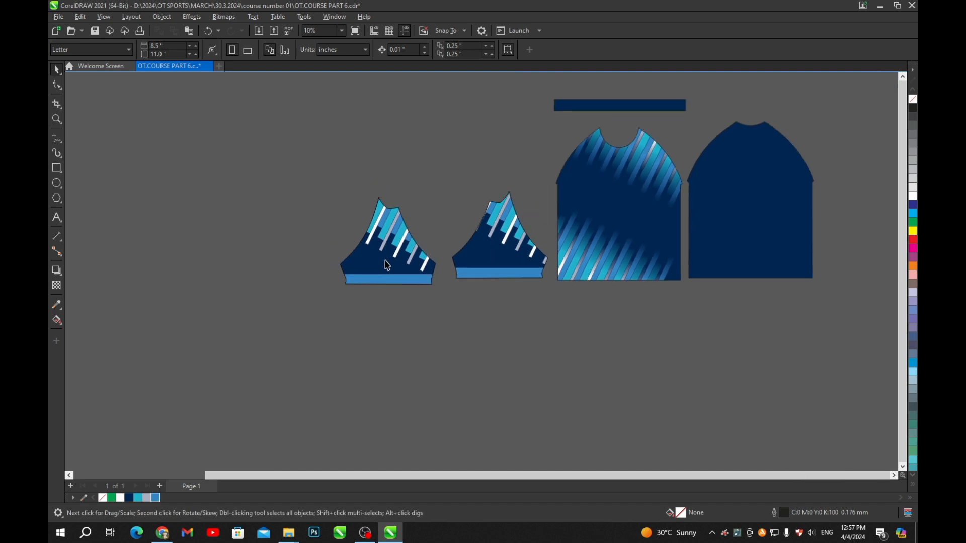
pyautogui.moveTo(384, 263); pyautogui.dragTo(489, 165)
pyautogui.scroll(1, 715, 187)
pyautogui.scroll(1, 534, 175)
pyautogui.scroll(-2, 544, 157)
pyautogui.scroll(5, 510, 171)
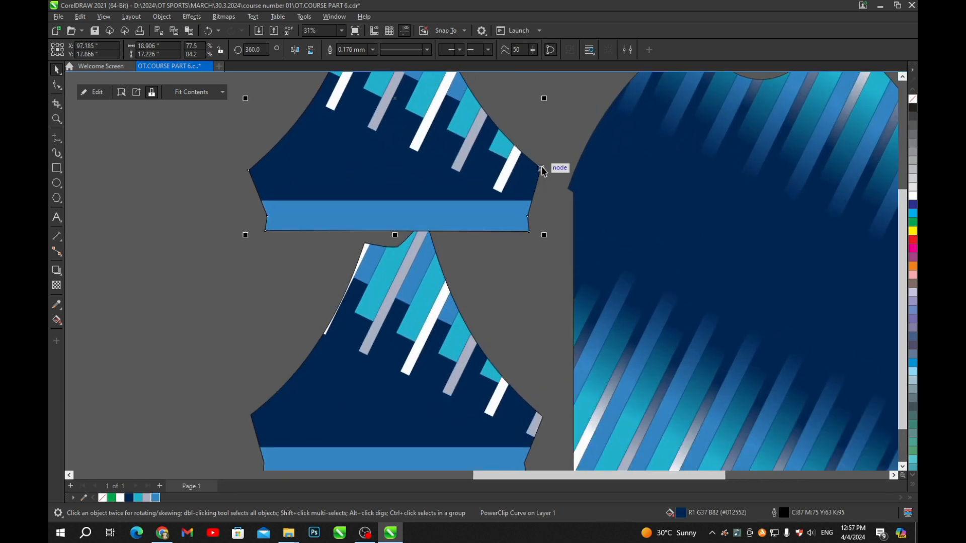
pyautogui.moveTo(542, 170); pyautogui.dragTo(553, 222)
pyautogui.scroll(-1, 566, 187)
pyautogui.scroll(-1, 553, 222)
pyautogui.click(520, 215)
pyautogui.scroll(2, 593, 198)
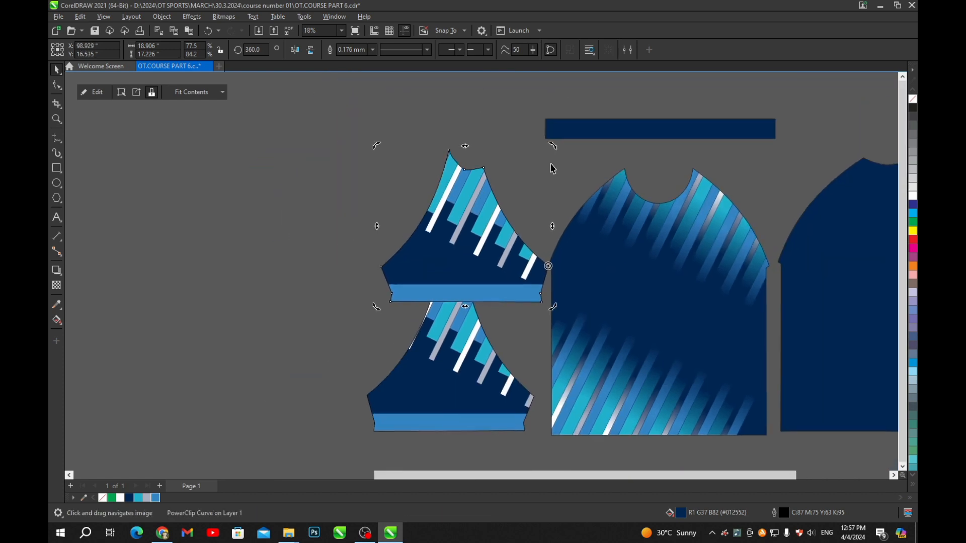
pyautogui.moveTo(550, 144); pyautogui.dragTo(726, 237)
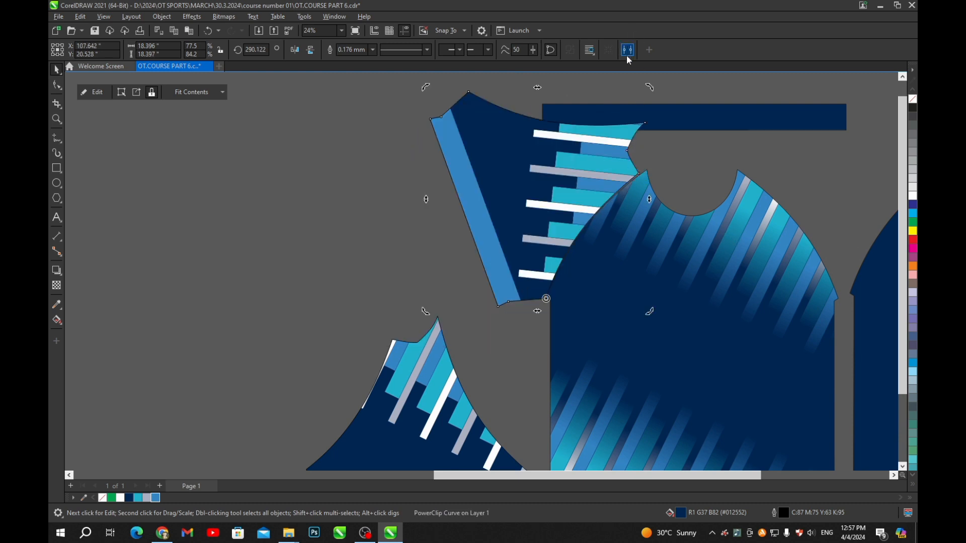
pyautogui.scroll(-2, 573, 137)
pyautogui.scroll(4, 562, 187)
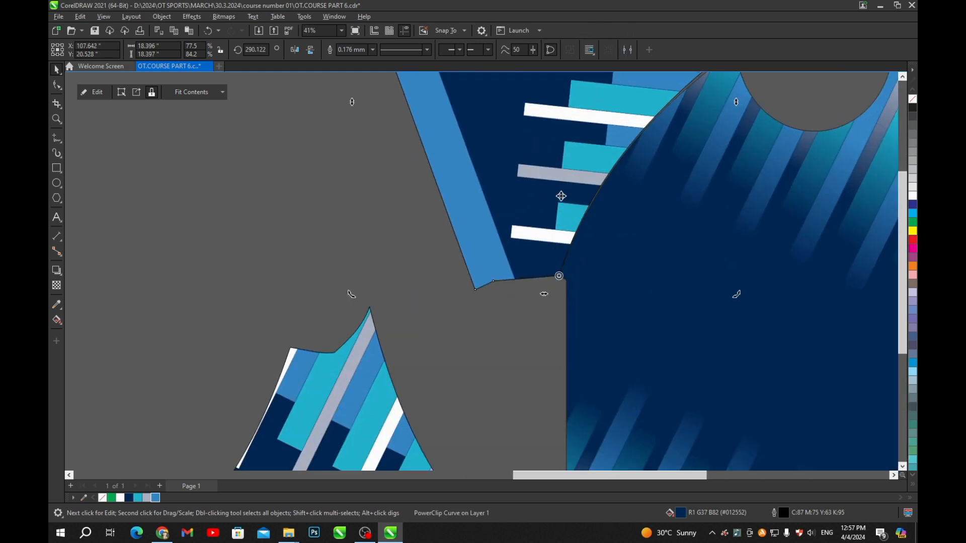
pyautogui.scroll(-2, 557, 194)
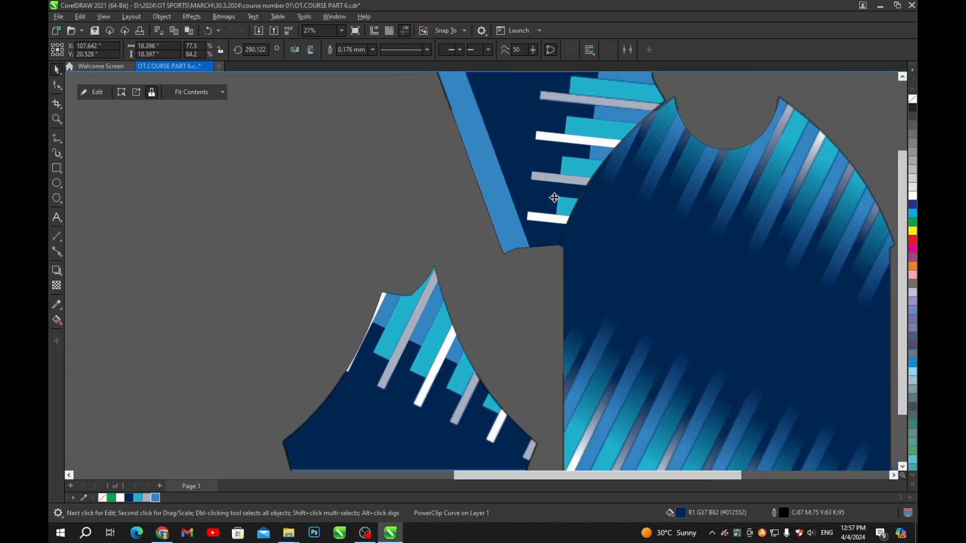
pyautogui.scroll(-2, 553, 231)
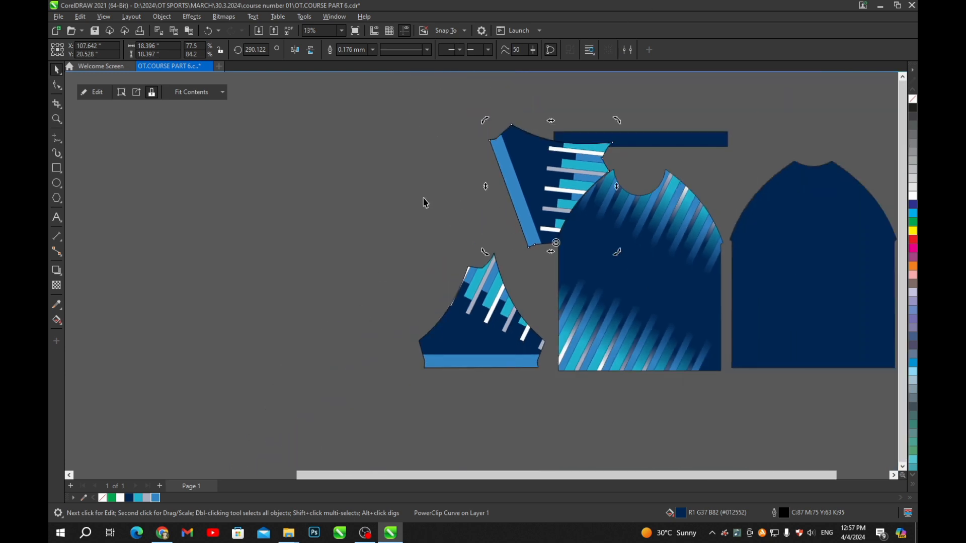
pyautogui.hotkey('ctrl', 'z')
pyautogui.click(404, 176)
pyautogui.scroll(-1, 460, 206)
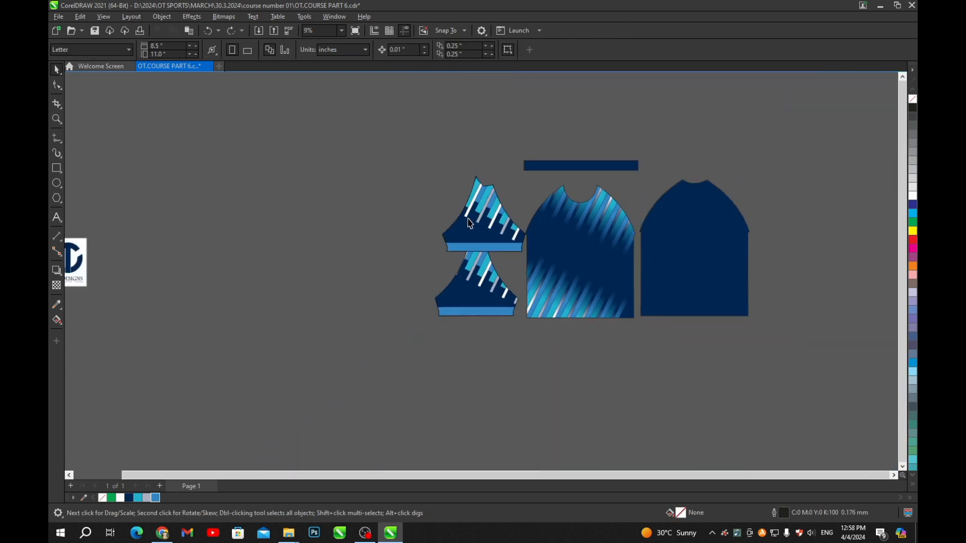
# - Move the upper sleeve left into empty space and nudge the right sleeve lower
pyautogui.moveTo(459, 228); pyautogui.dragTo(344, 307)
pyautogui.scroll(2, 417, 305)
pyautogui.moveTo(458, 301); pyautogui.dragTo(385, 273)
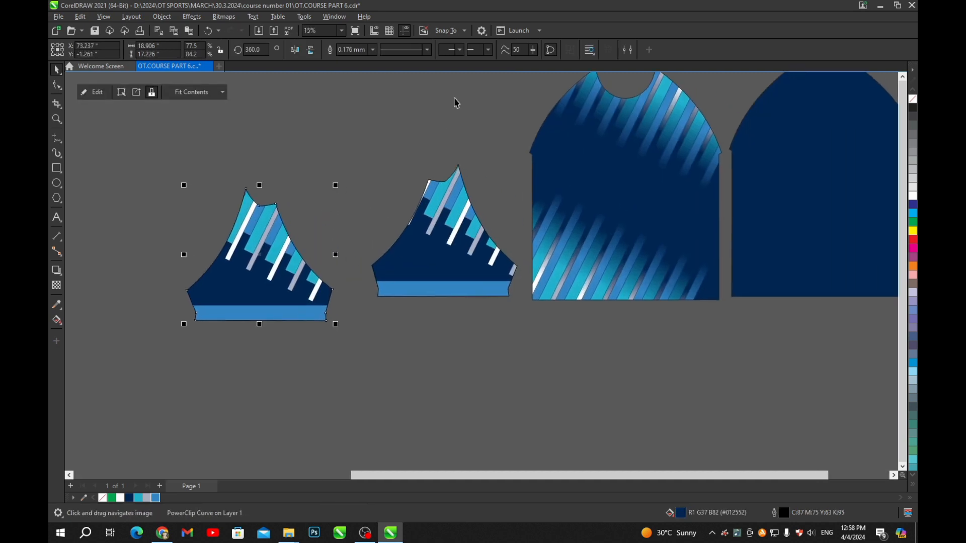
pyautogui.moveTo(435, 189); pyautogui.dragTo(404, 204)
pyautogui.scroll(-1, 417, 225)
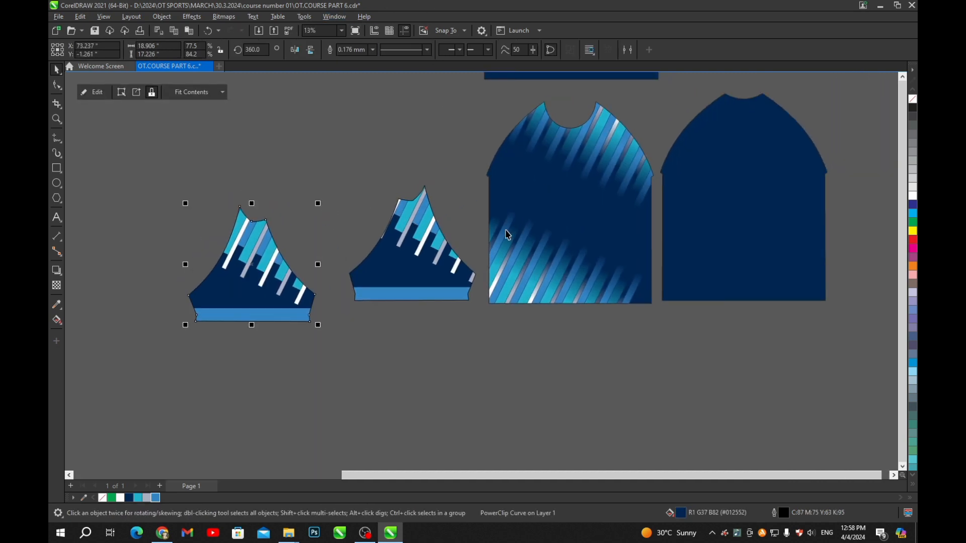
pyautogui.moveTo(507, 234); pyautogui.dragTo(452, 261)
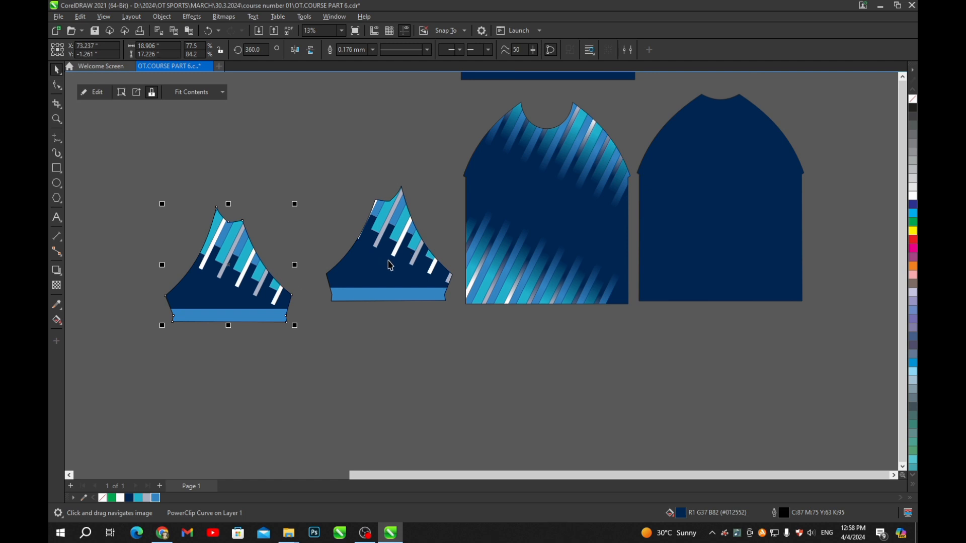
pyautogui.moveTo(389, 273); pyautogui.dragTo(388, 280)
# - Shift the left sleeve right, then move both sleeves up so they sit level
pyautogui.keyDown('shift'); pyautogui.click(274, 294); pyautogui.keyUp('shift')
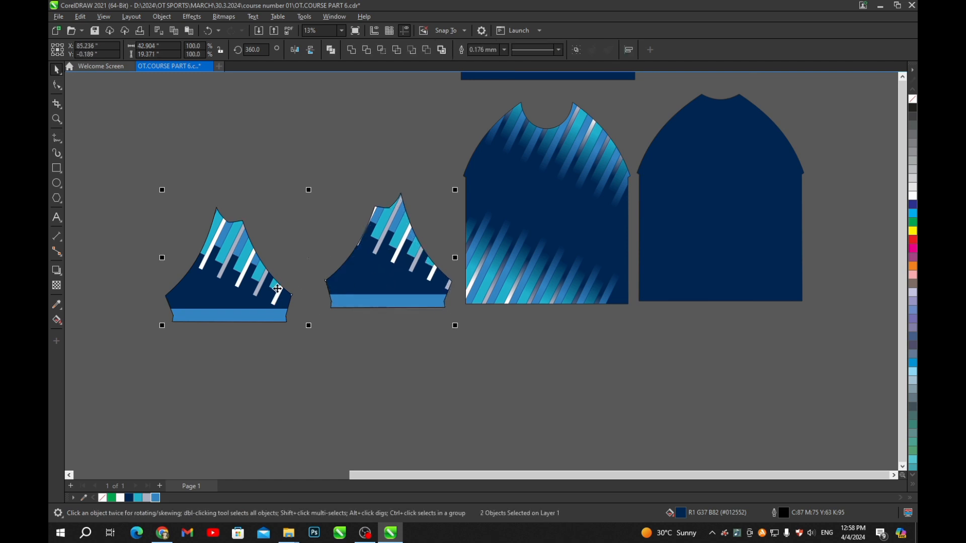
pyautogui.click(334, 318)
pyautogui.click(276, 301)
pyautogui.moveTo(282, 302); pyautogui.dragTo(298, 301)
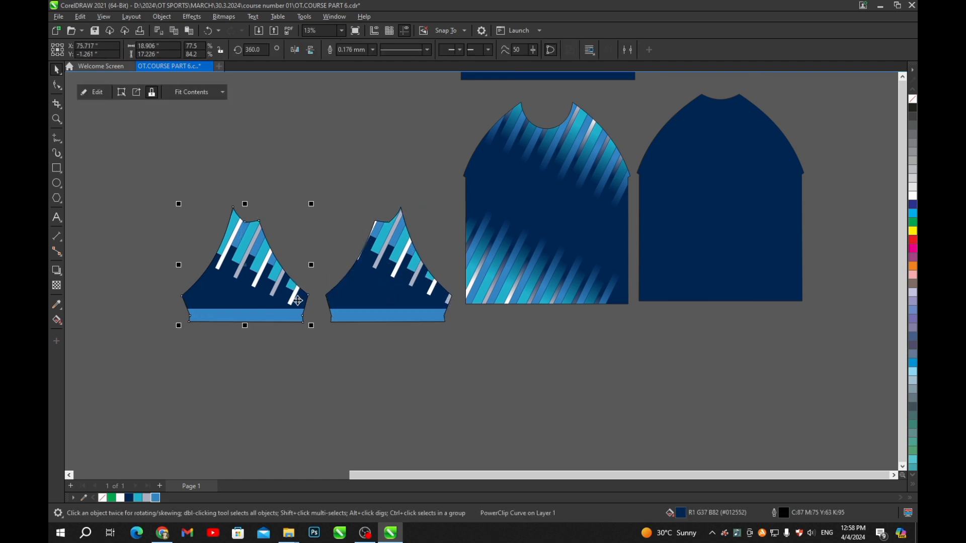
pyautogui.keyDown('shift'); pyautogui.click(375, 299); pyautogui.keyUp('shift')
pyautogui.moveTo(375, 300); pyautogui.dragTo(369, 275)
pyautogui.click(379, 316)
# - Check the sleeve pair, then drag a copy of the striped front onto the back piece
pyautogui.click(410, 257)
pyautogui.keyDown('shift'); pyautogui.click(285, 275); pyautogui.keyUp('shift')
pyautogui.click(397, 133)
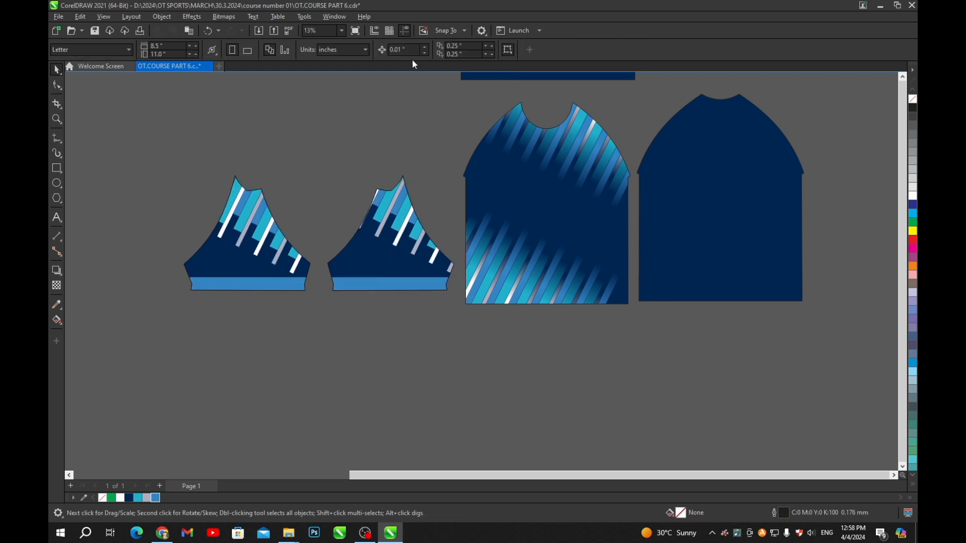
pyautogui.scroll(-2, 455, 190)
pyautogui.scroll(4, 459, 185)
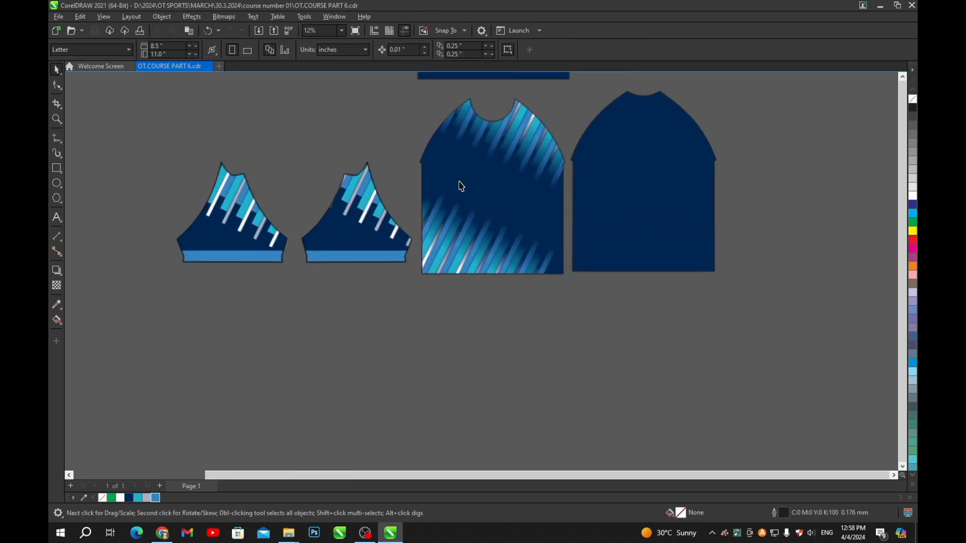
pyautogui.scroll(-2, 440, 204)
pyautogui.moveTo(421, 222); pyautogui.dragTo(503, 231)
# - Center the front copy on the back piece, mirror its stripes, and send it behind
pyautogui.scroll(2, 561, 216)
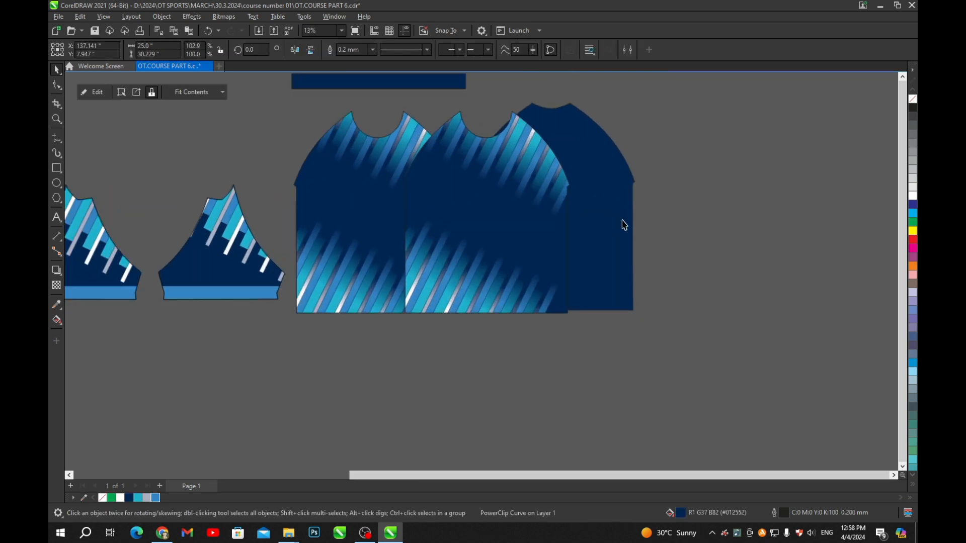
pyautogui.press('c')
pyautogui.press('e')
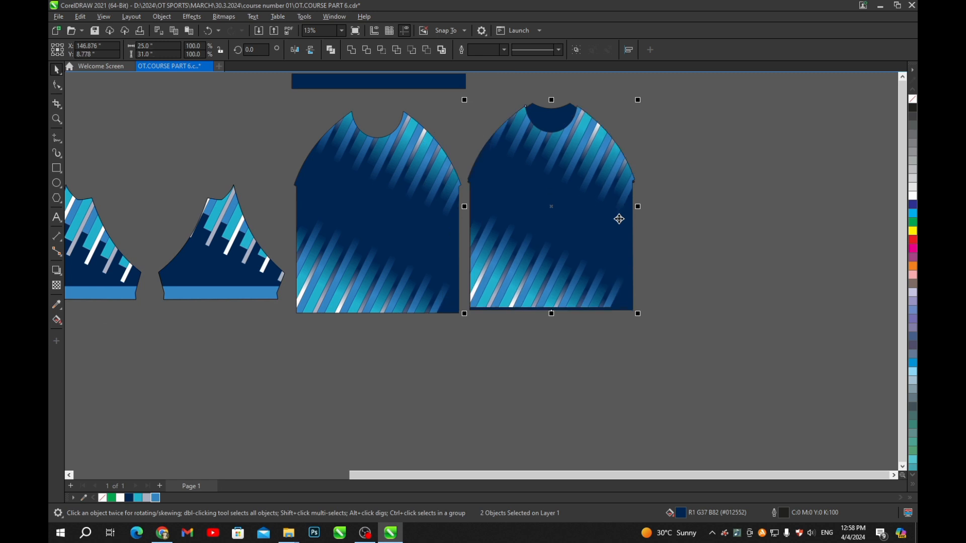
pyautogui.click(704, 176)
pyautogui.scroll(1, 538, 155)
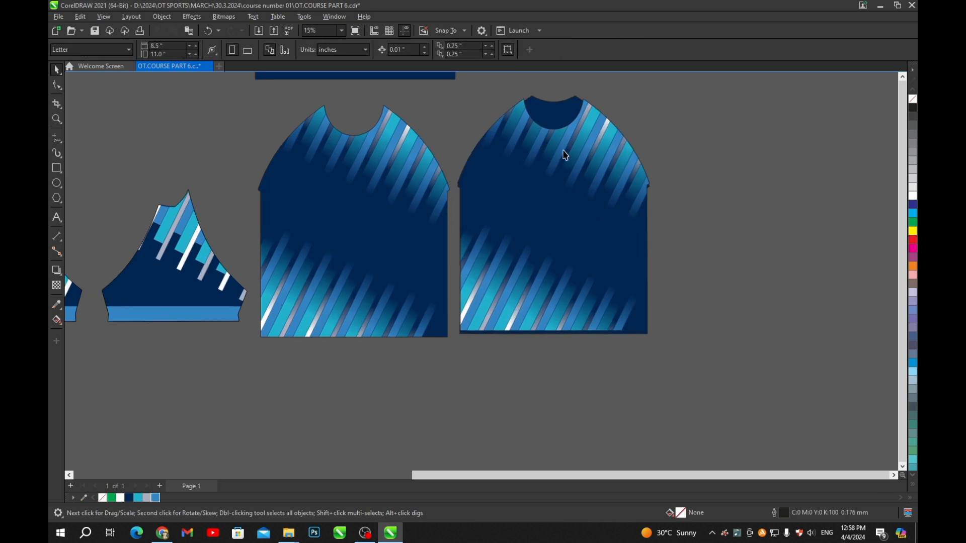
pyautogui.scroll(2, 564, 155)
pyautogui.click(586, 173)
pyautogui.scroll(-3, 586, 173)
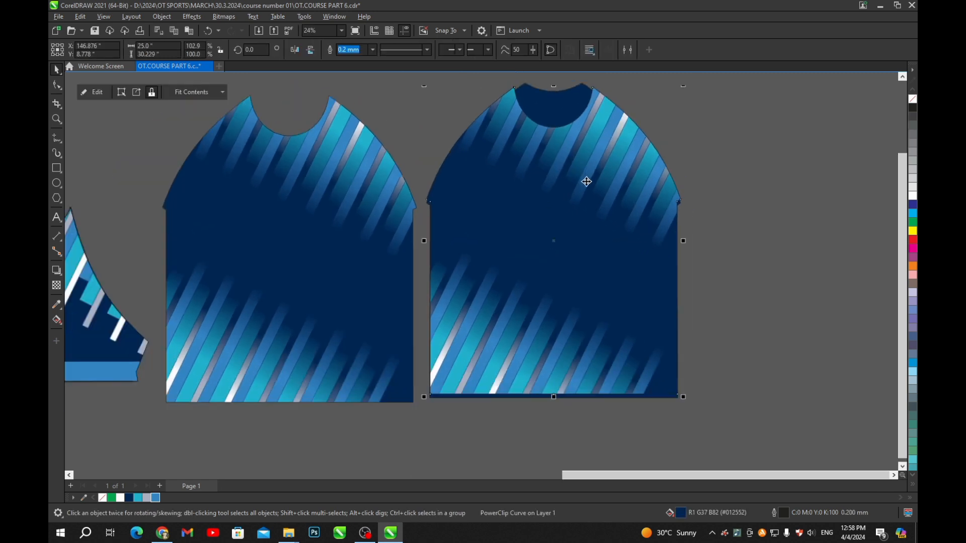
pyautogui.click(310, 52)
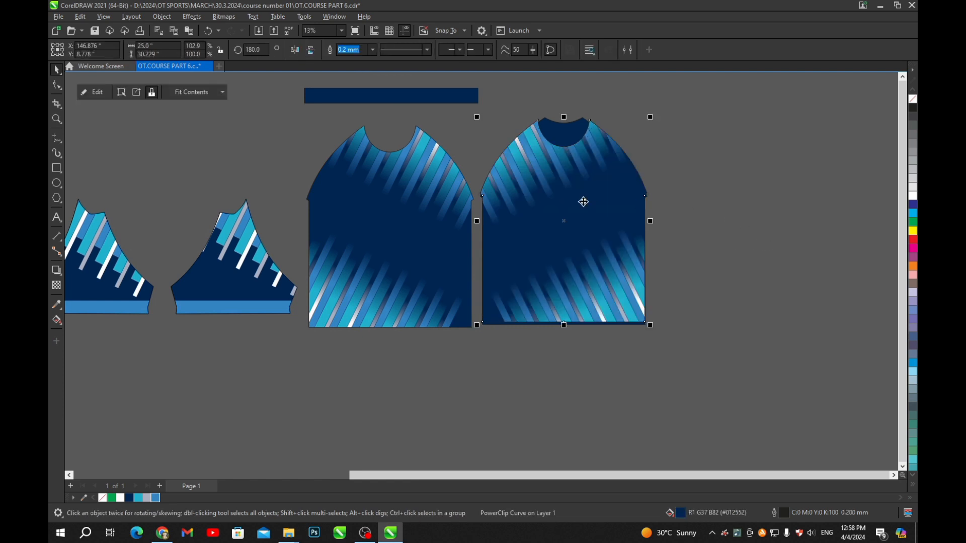
pyautogui.hotkey('shift', 'pagedown')
# - Extract the stripes, PowerClip them into the navy back piece, and delete the leftover front copy
pyautogui.hotkey('ctrl', '2')
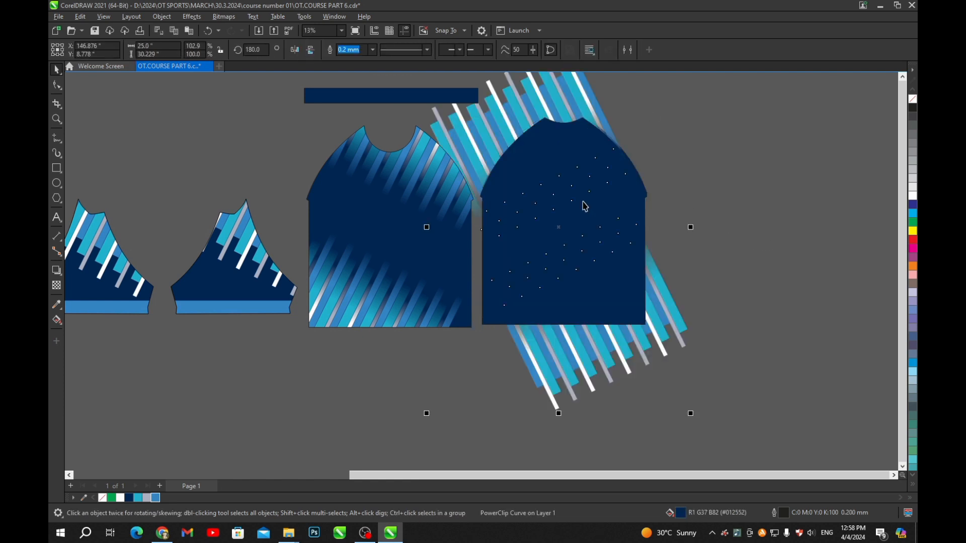
pyautogui.hotkey('ctrl', '1')
pyautogui.click(557, 236)
pyautogui.click(639, 220)
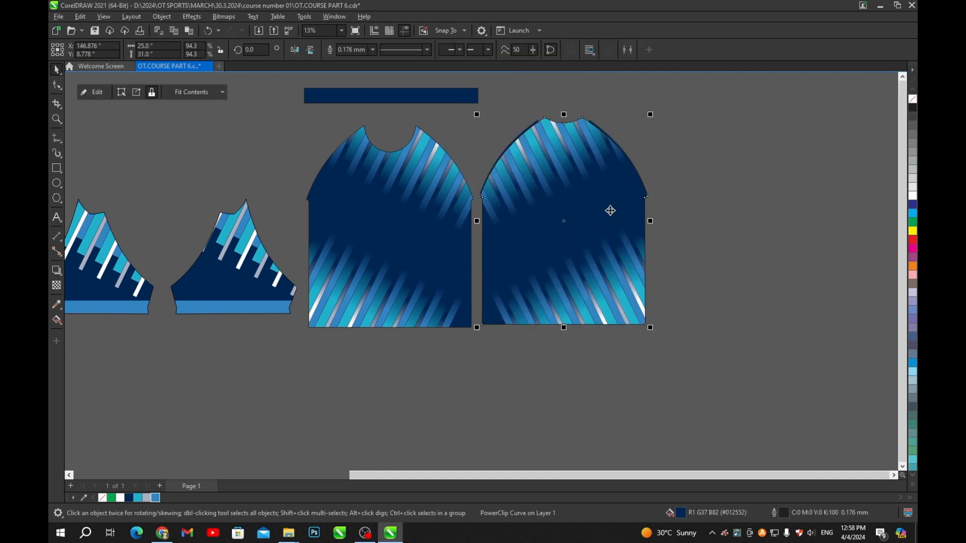
pyautogui.press('Delete')
# - Restore the accidentally deleted striped back piece and save the file
pyautogui.click(610, 210)
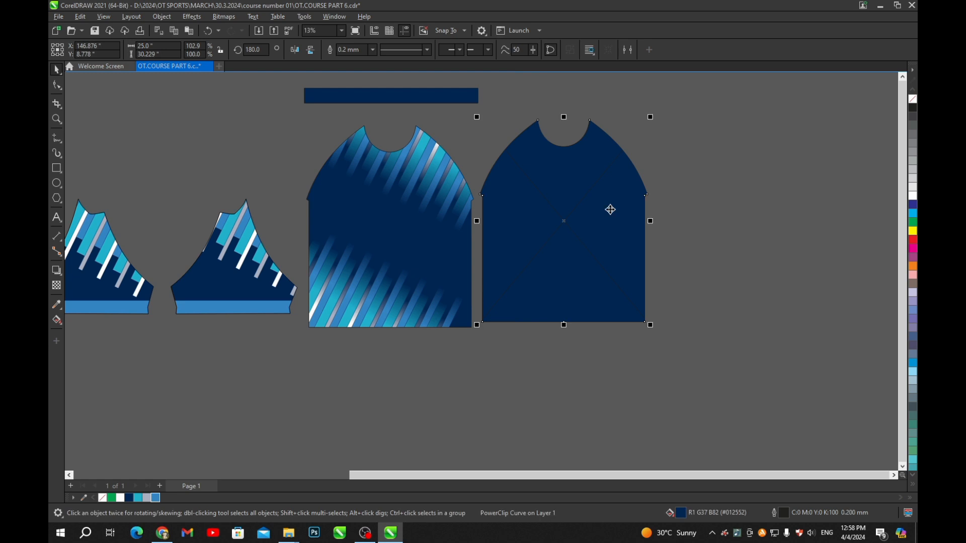
pyautogui.press('Delete')
pyautogui.hotkey('ctrl', 'z')
pyautogui.click(649, 192)
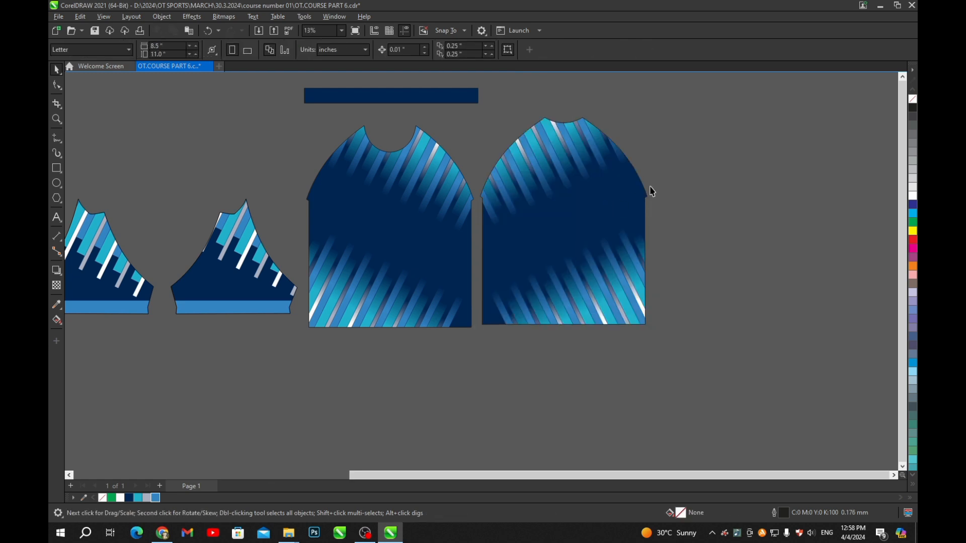
pyautogui.scroll(1, 652, 187)
pyautogui.hotkey('ctrl', 's')
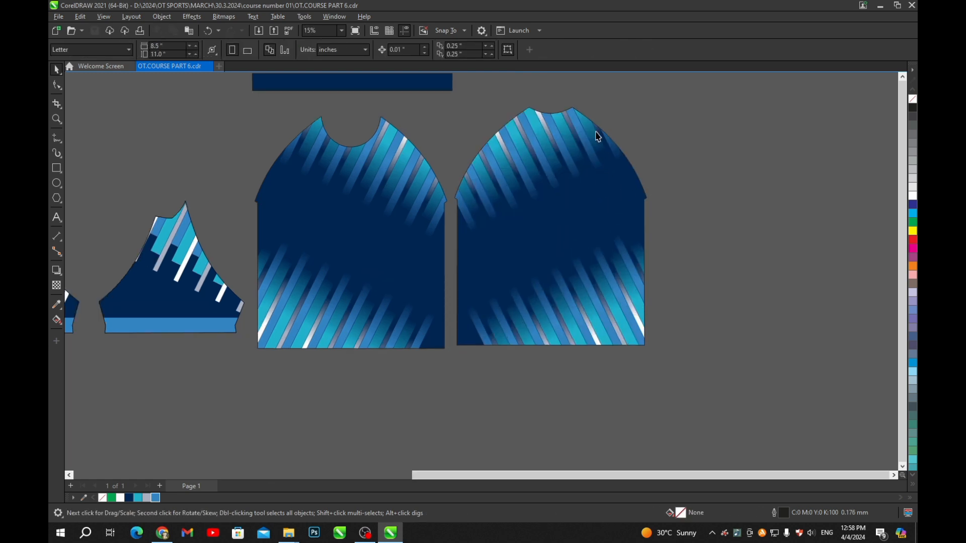
# - Select the right sleeve and move the front panel left to make room for it
pyautogui.scroll(-2, 597, 137)
pyautogui.scroll(1, 548, 190)
pyautogui.moveTo(548, 160); pyautogui.dragTo(577, 172)
pyautogui.moveTo(309, 187); pyautogui.dragTo(359, 200)
pyautogui.moveTo(282, 202); pyautogui.dragTo(301, 204)
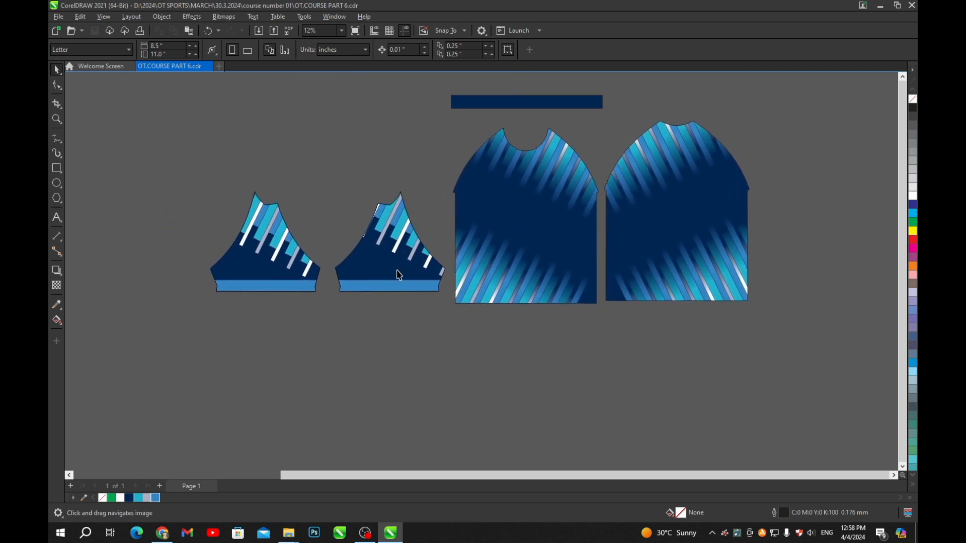
pyautogui.scroll(1, 397, 271)
pyautogui.moveTo(409, 275); pyautogui.dragTo(583, 231)
pyautogui.click(371, 333)
pyautogui.scroll(3, 589, 237)
pyautogui.scroll(-2, 652, 251)
pyautogui.scroll(-2, 586, 207)
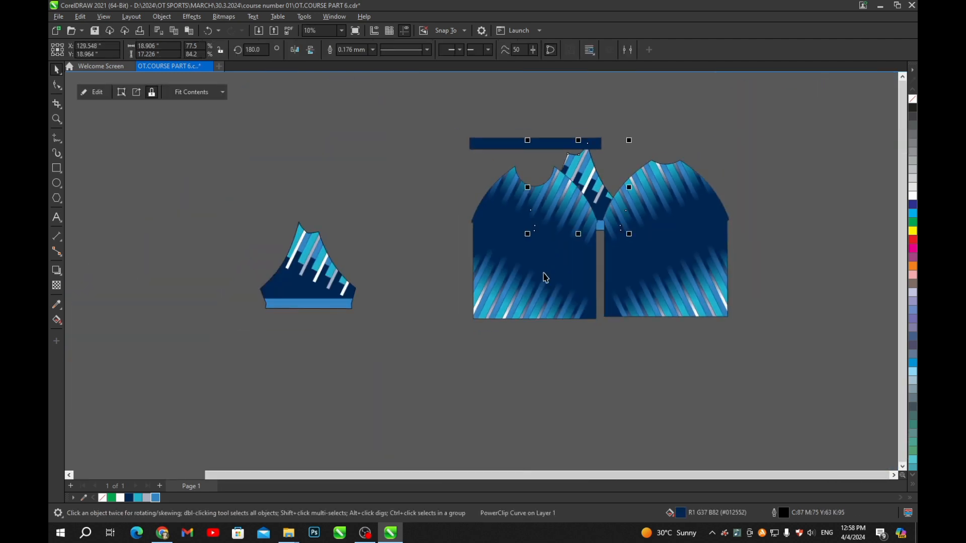
pyautogui.moveTo(545, 275); pyautogui.dragTo(469, 276)
pyautogui.click(527, 362)
# - Place the sleeve between the panels and rotate it about 110° onto the back panel's shoulder
pyautogui.scroll(3, 647, 207)
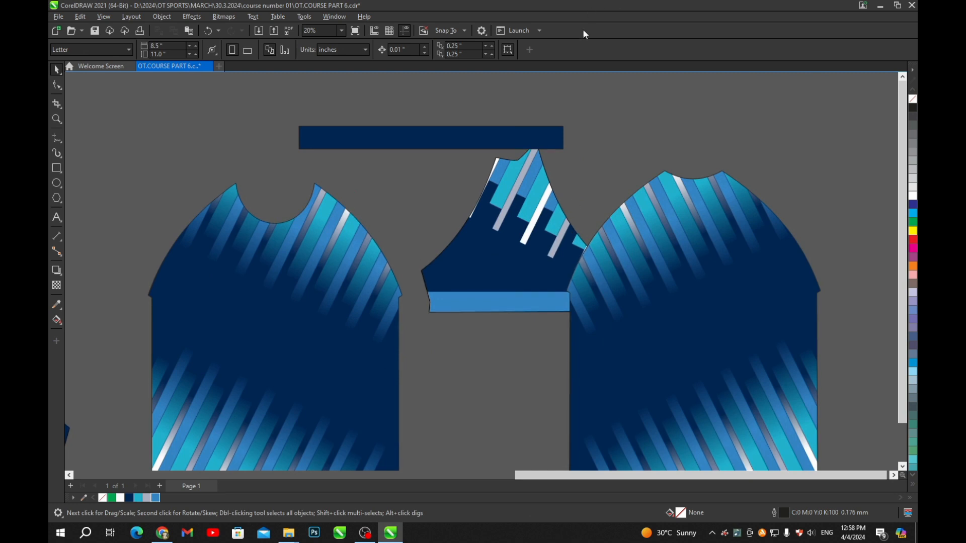
pyautogui.moveTo(535, 143); pyautogui.dragTo(513, 115)
pyautogui.moveTo(554, 221); pyautogui.dragTo(525, 220)
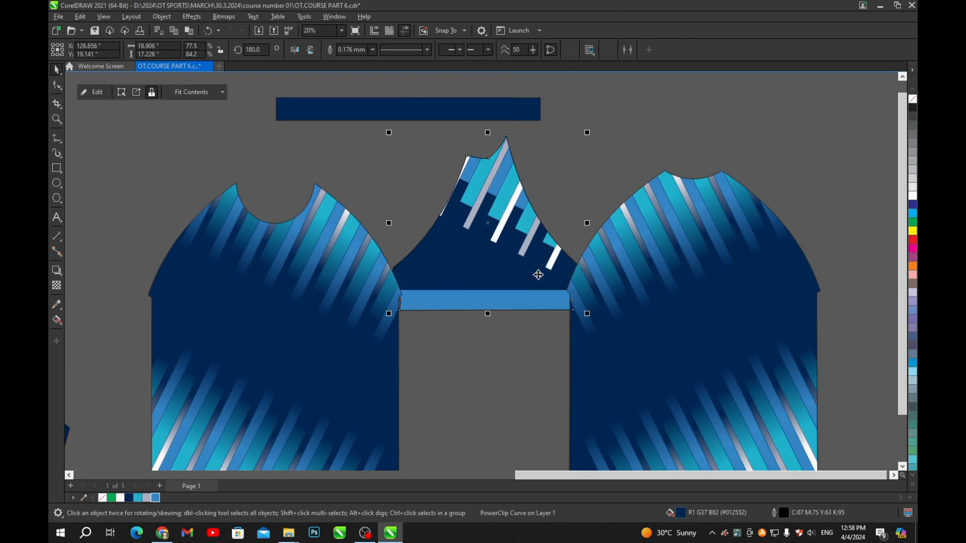
pyautogui.click(539, 274)
pyautogui.scroll(-2, 560, 260)
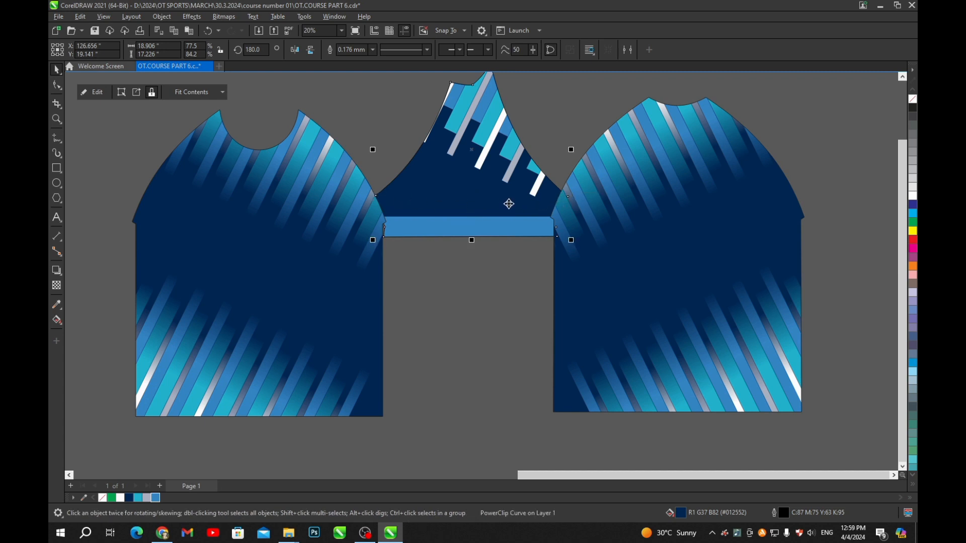
pyautogui.moveTo(509, 202); pyautogui.dragTo(550, 217)
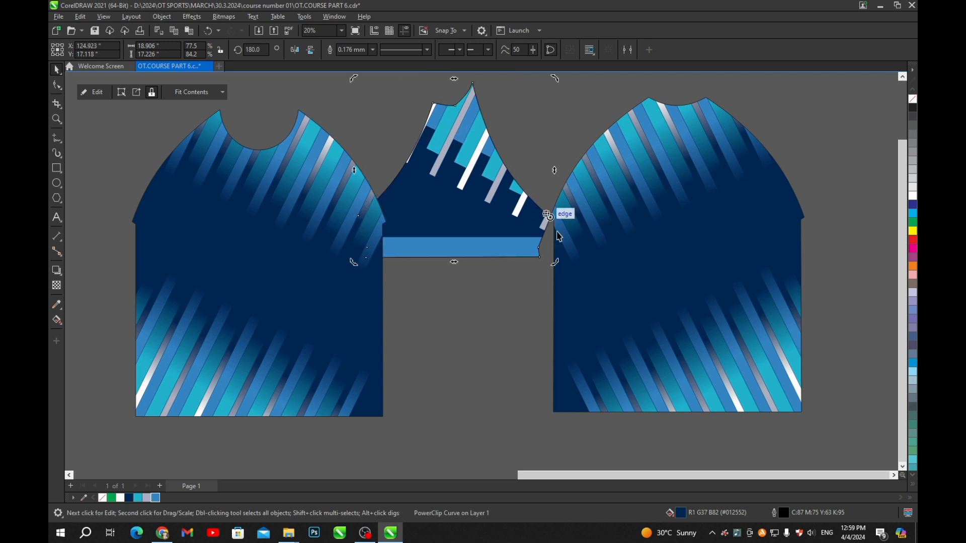
pyautogui.scroll(3, 553, 219)
pyautogui.scroll(-3, 552, 226)
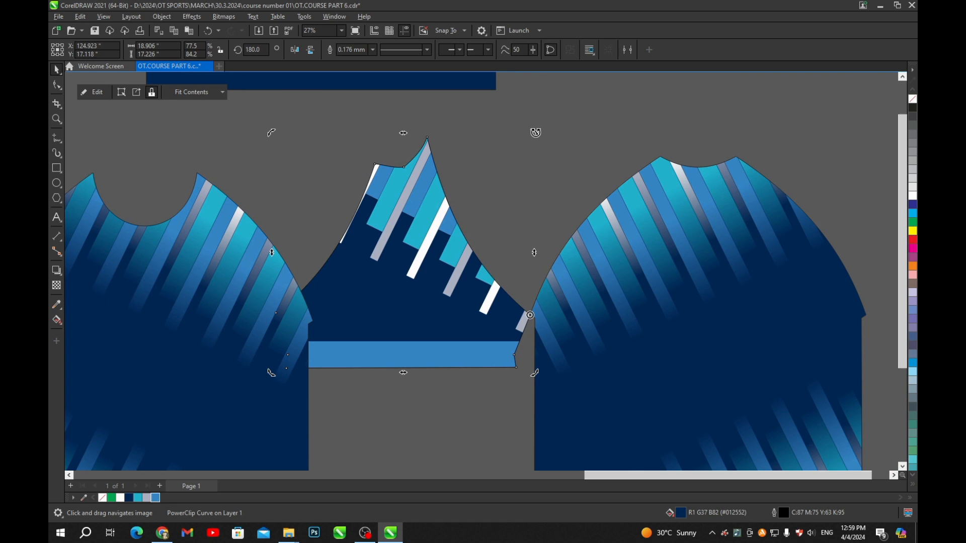
pyautogui.moveTo(535, 132); pyautogui.dragTo(791, 222)
# - Confirm the sleeve's rotation and nudge its old stripe group left and down
pyautogui.click(685, 117)
pyautogui.scroll(-2, 567, 219)
pyautogui.scroll(3, 535, 217)
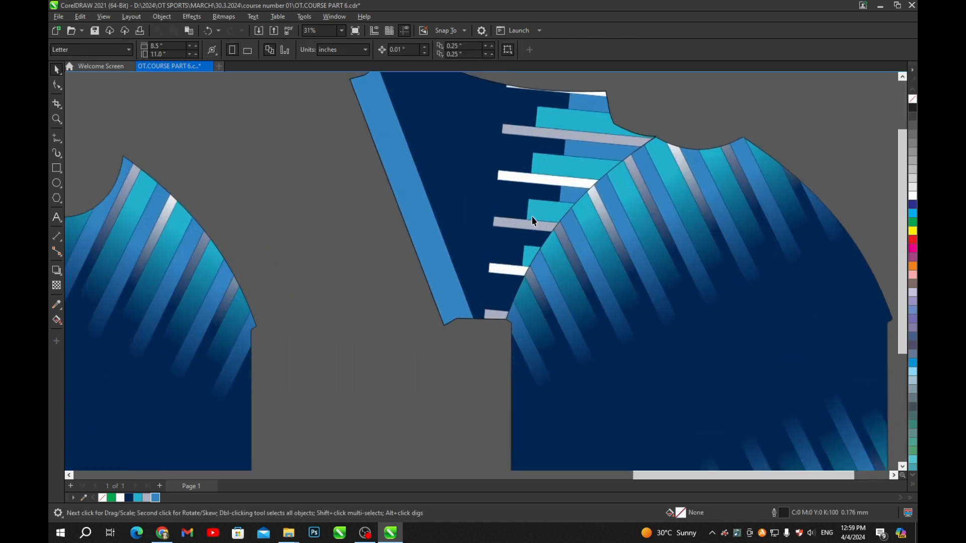
pyautogui.keyDown('ctrl'); pyautogui.click(568, 212); pyautogui.keyUp('ctrl')
pyautogui.scroll(1, 567, 211)
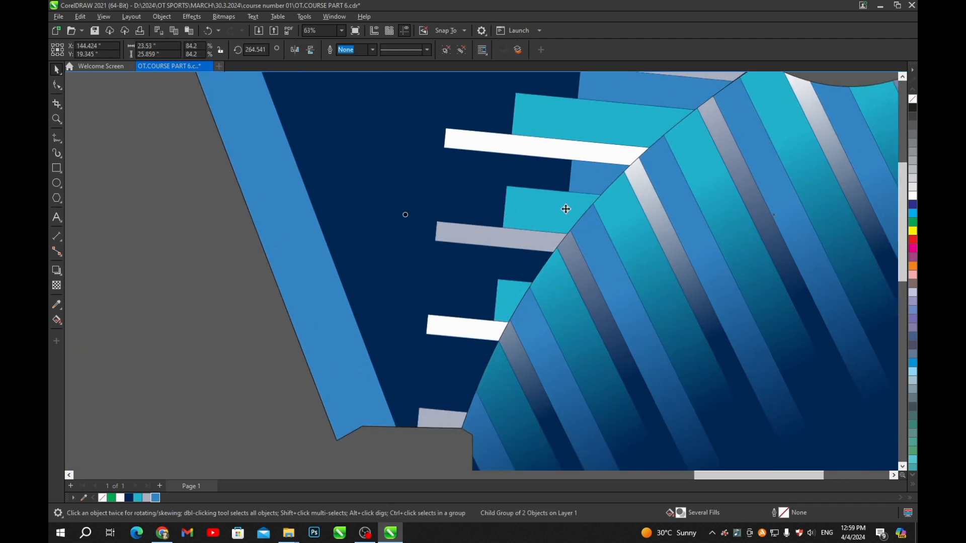
pyautogui.moveTo(575, 192); pyautogui.dragTo(571, 184)
pyautogui.scroll(-2, 569, 188)
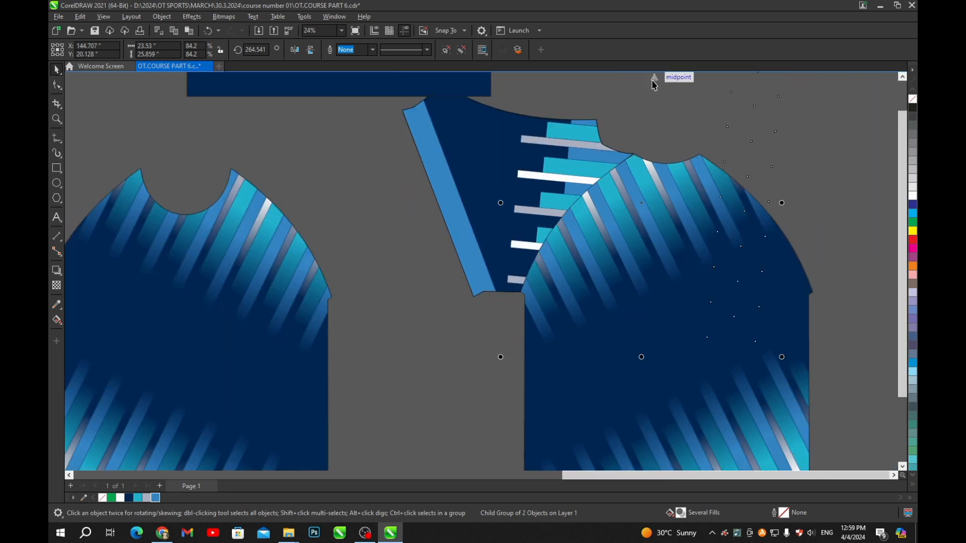
pyautogui.scroll(2, 571, 188)
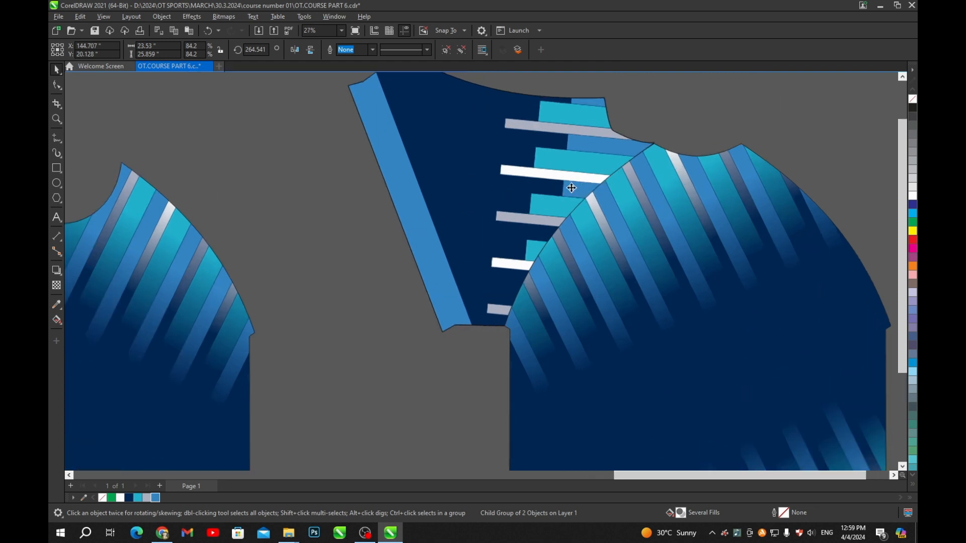
pyautogui.press('Left')
pyautogui.press('Left')
pyautogui.press('Left')
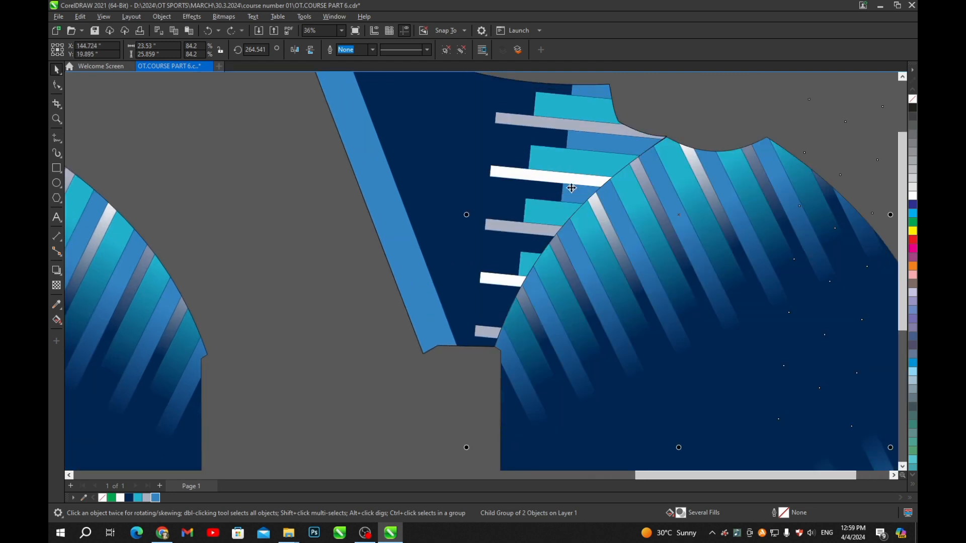
pyautogui.press('Down')
pyautogui.press('Down')
pyautogui.press('Down')
pyautogui.press('Down')
pyautogui.press('Down')
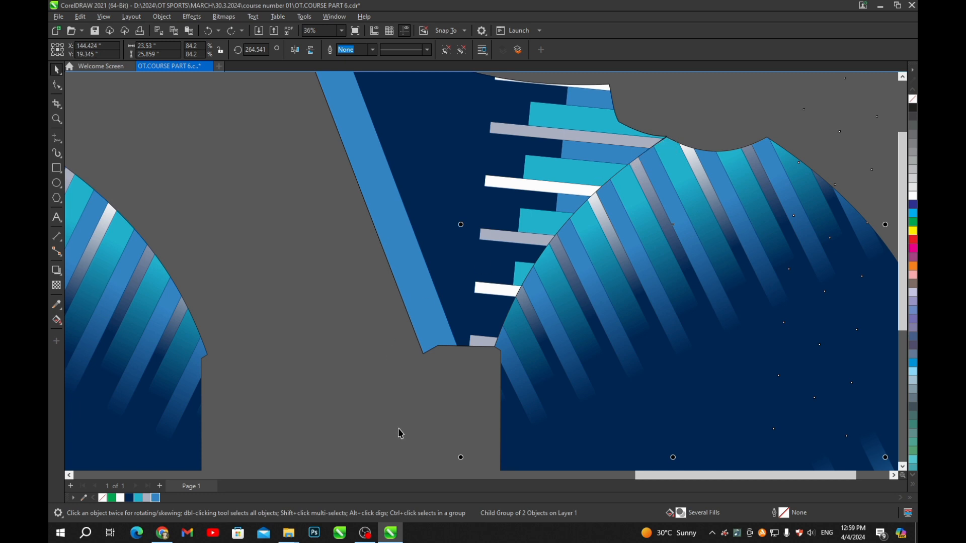
pyautogui.click(387, 463)
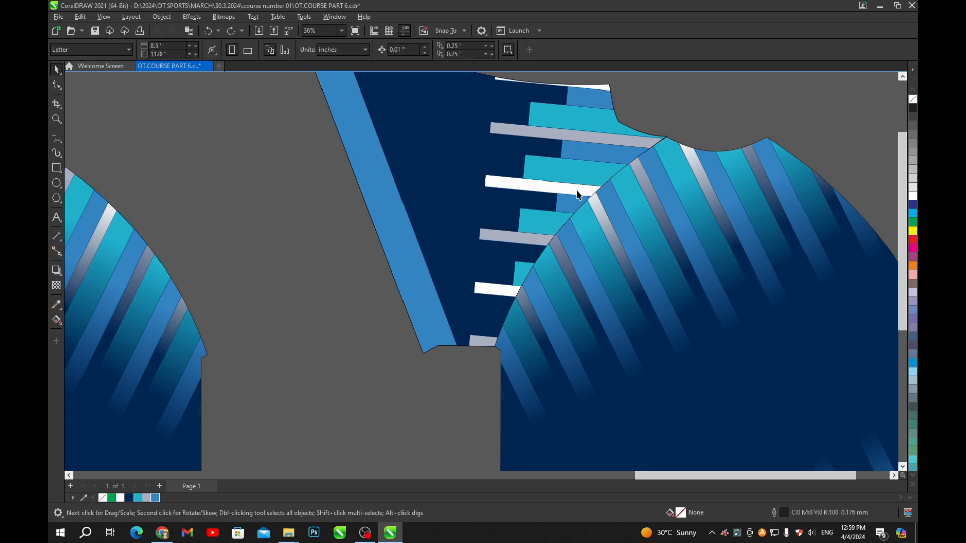
# - Drag the sleeve's stripes once more, then delete the sleeve's old stripe group
pyautogui.scroll(4, 567, 186)
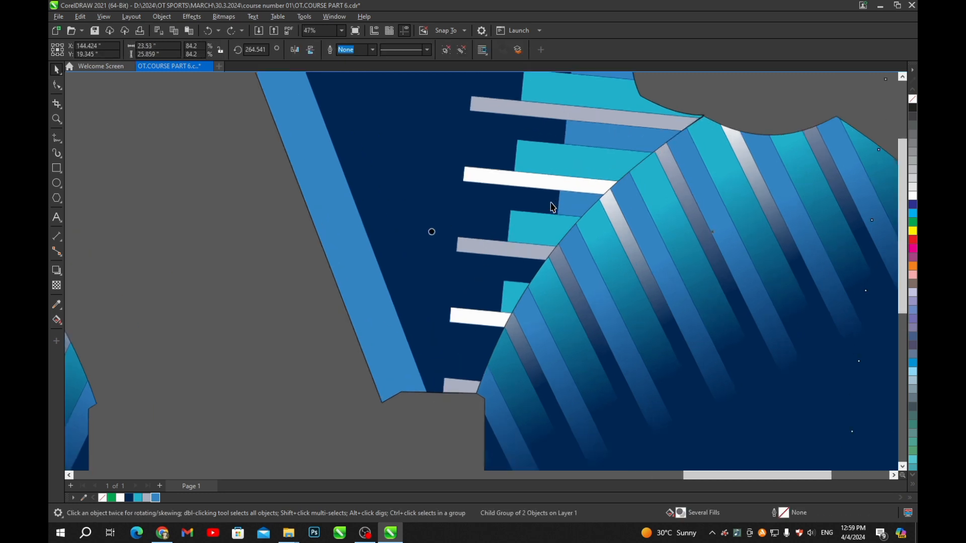
pyautogui.keyDown('ctrl'); pyautogui.click(545, 216); pyautogui.keyUp('ctrl')
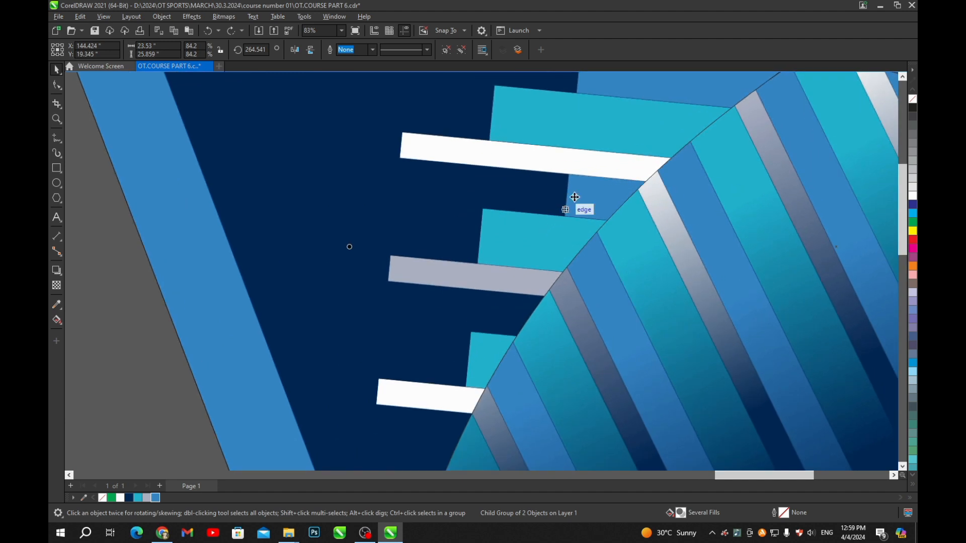
pyautogui.moveTo(595, 178); pyautogui.dragTo(570, 189)
pyautogui.scroll(-5, 570, 189)
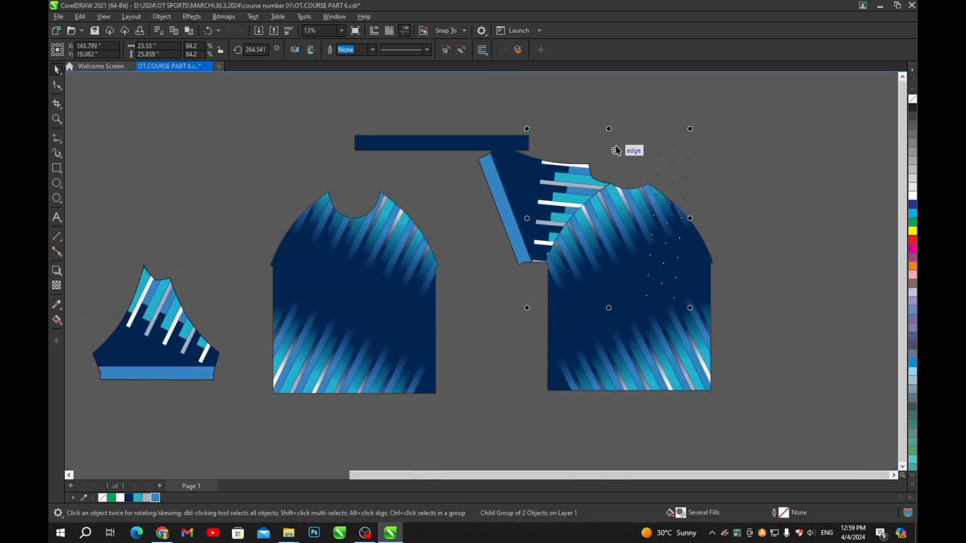
pyautogui.click(610, 108)
pyautogui.scroll(4, 610, 108)
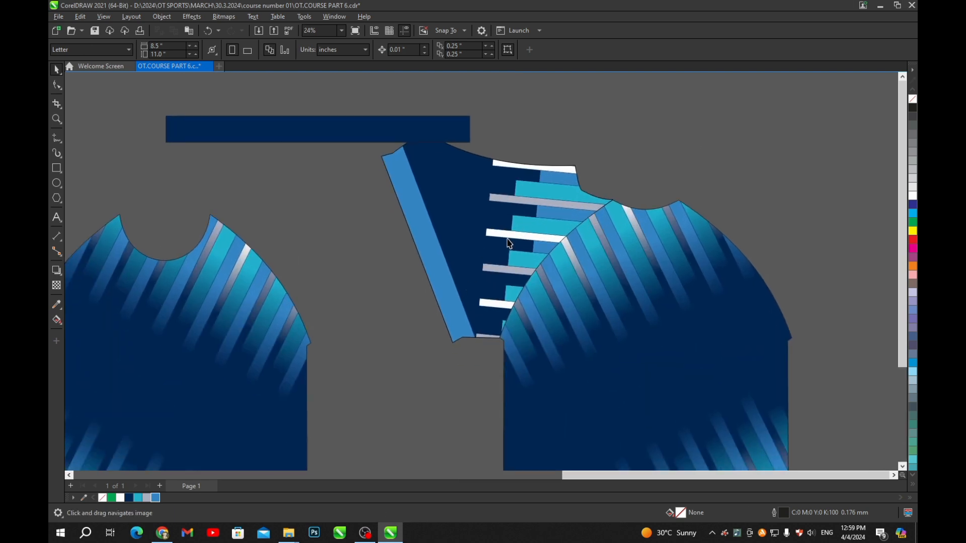
pyautogui.keyDown('ctrl'); pyautogui.click(546, 215); pyautogui.keyUp('ctrl')
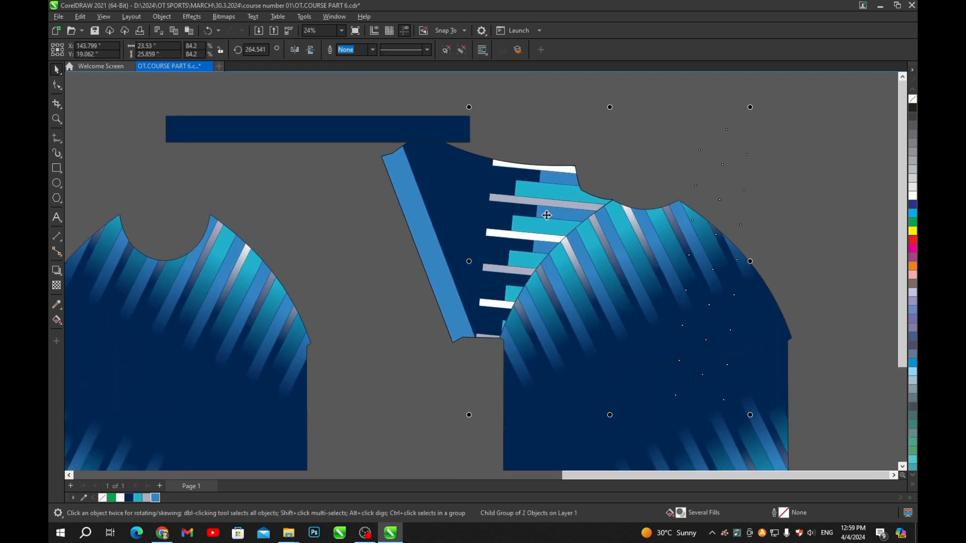
pyautogui.press('Delete')
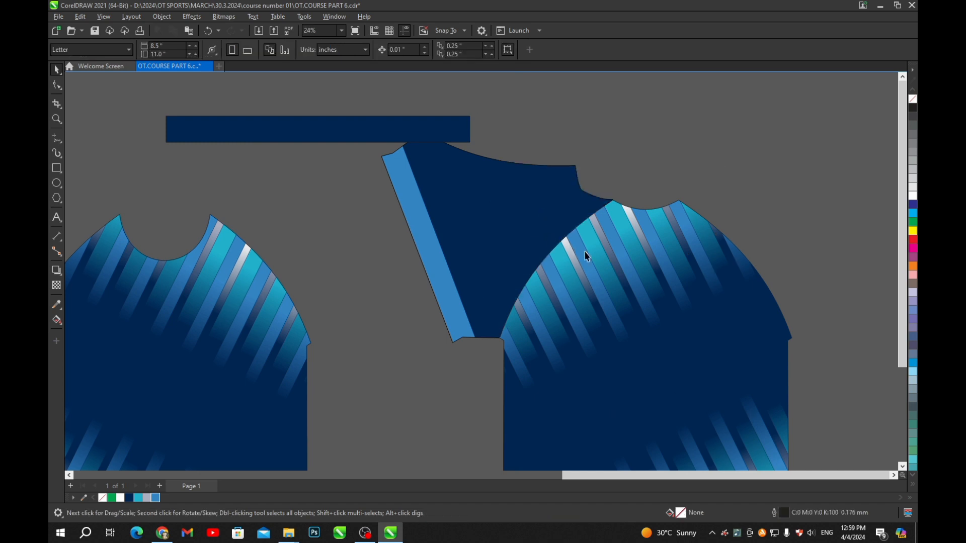
# - Take an unclipped copy of the body's diagonal stripes and PowerClip it into the sleeve
pyautogui.keyDown('ctrl'); pyautogui.click(599, 254); pyautogui.keyUp('ctrl')
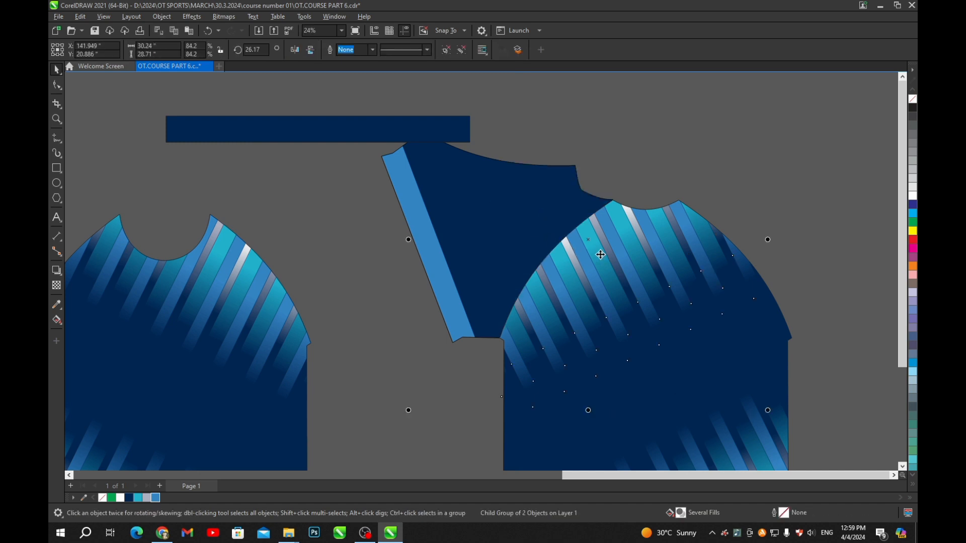
pyautogui.hotkey('ctrl', 'v')
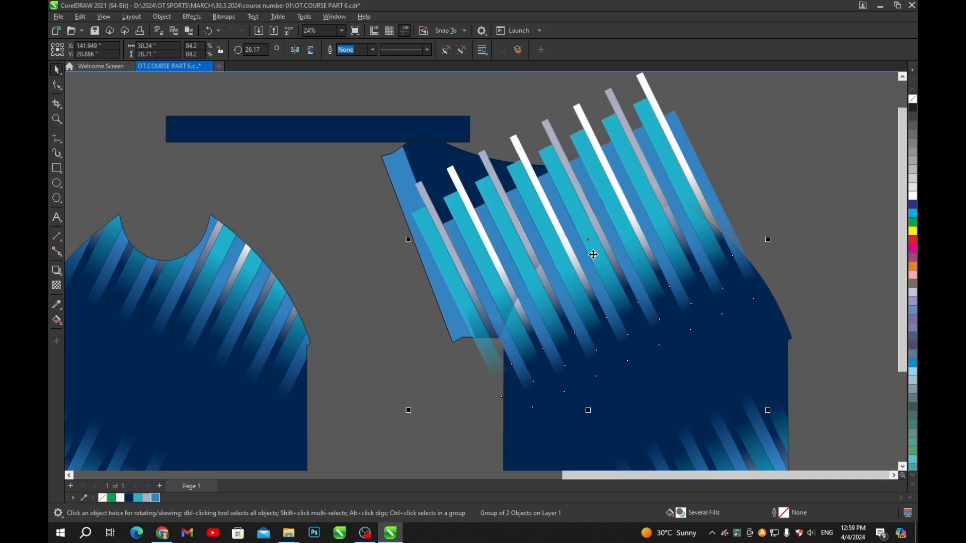
pyautogui.moveTo(545, 103); pyautogui.dragTo(558, 138)
pyautogui.click(556, 109)
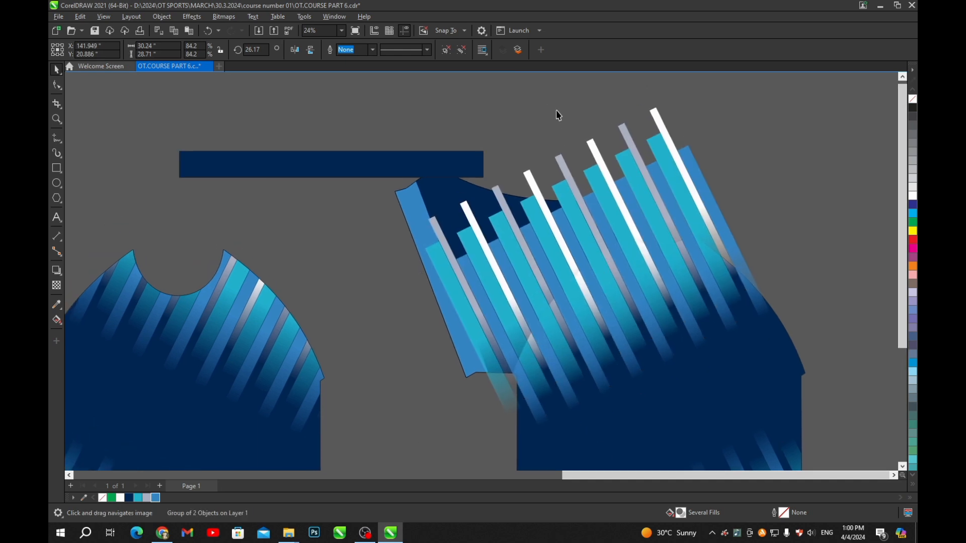
pyautogui.click(583, 231)
pyautogui.hotkey('ctrl', '1')
pyautogui.click(450, 200)
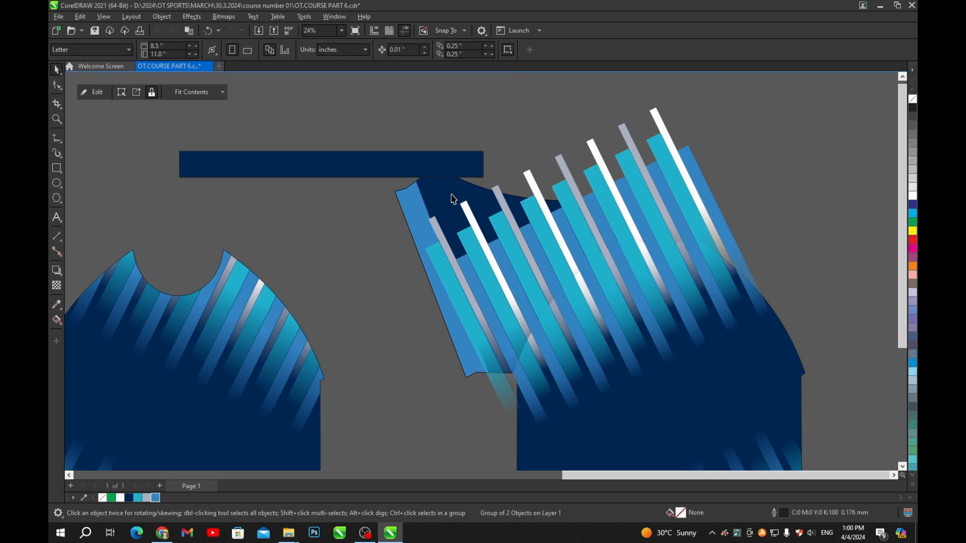
pyautogui.click(584, 136)
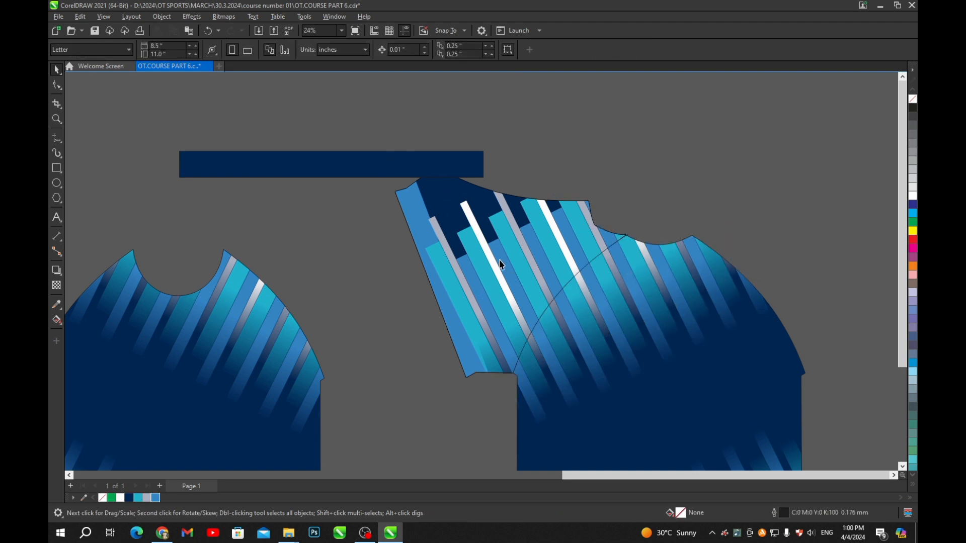
# - Send the sleeve's stripes back one, behind the light-blue edge strip
pyautogui.keyDown('ctrl'); pyautogui.click(495, 266); pyautogui.keyUp('ctrl')
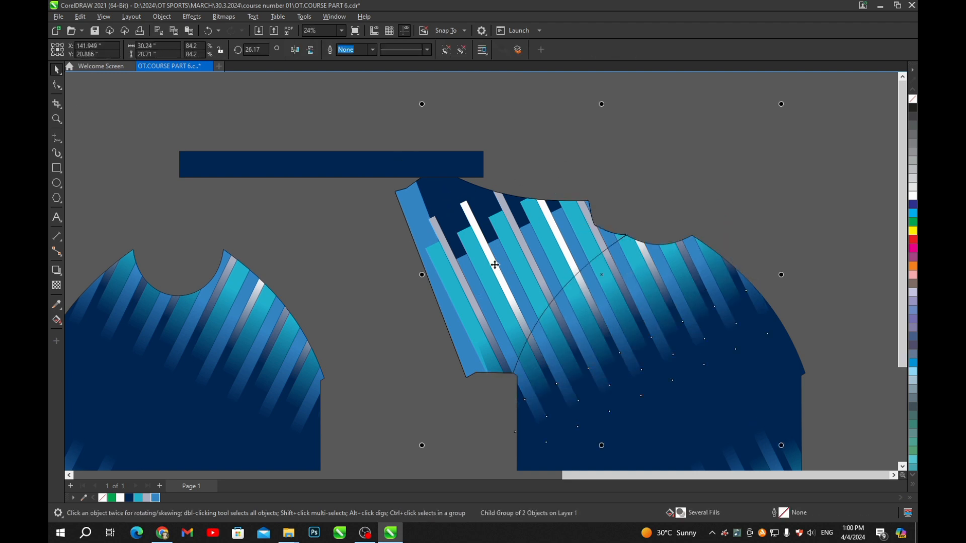
pyautogui.hotkey('shift', 'pagedown')
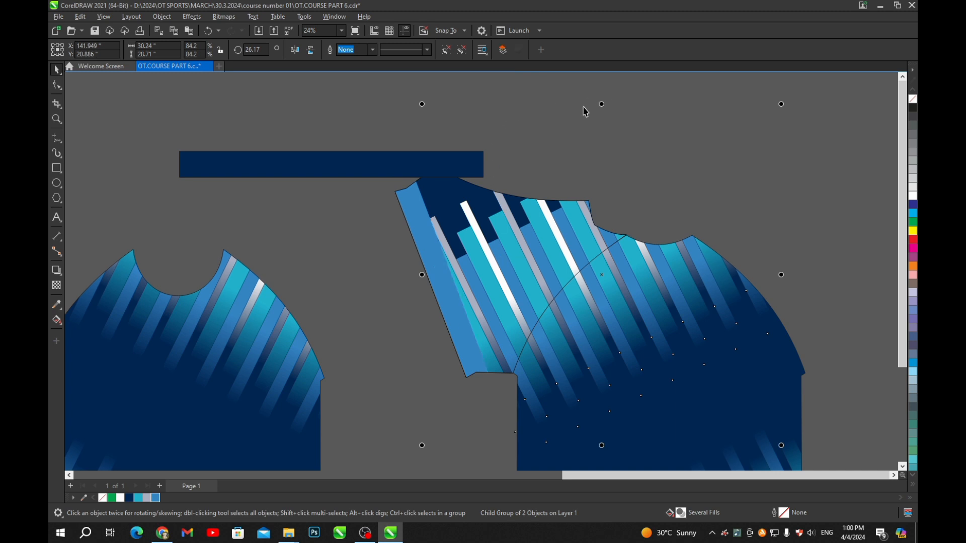
pyautogui.click(701, 209)
pyautogui.scroll(-2, 700, 212)
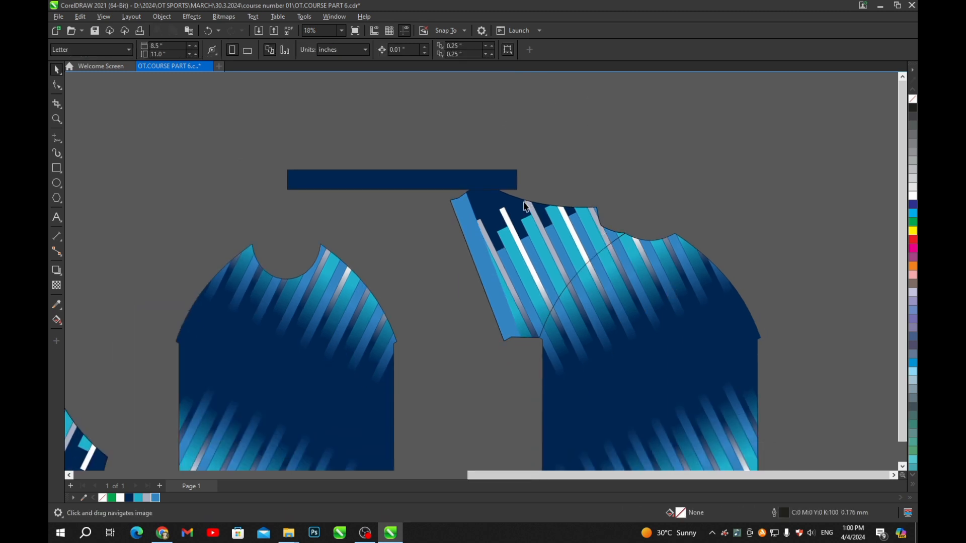
pyautogui.scroll(-1, 623, 200)
pyautogui.scroll(4, 539, 277)
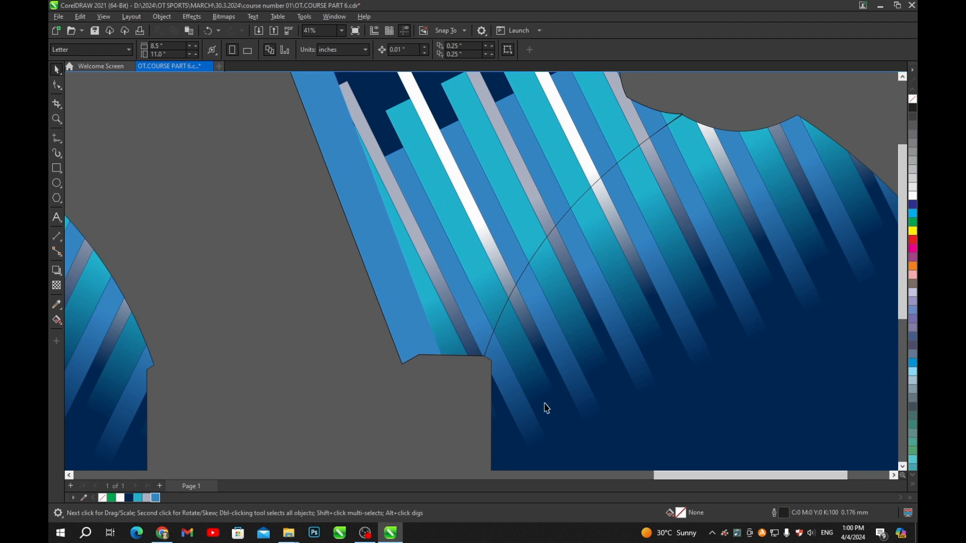
pyautogui.scroll(-2, 479, 302)
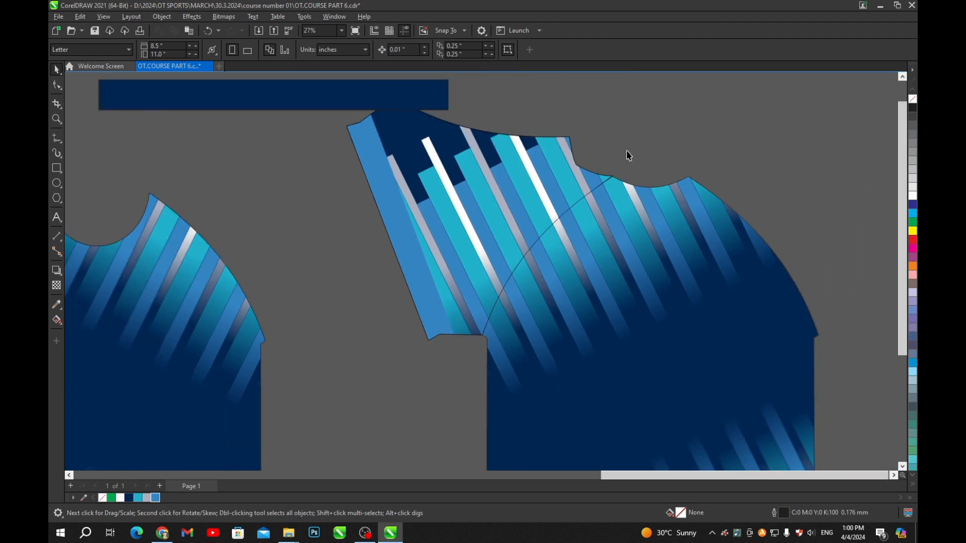
pyautogui.scroll(-1, 599, 206)
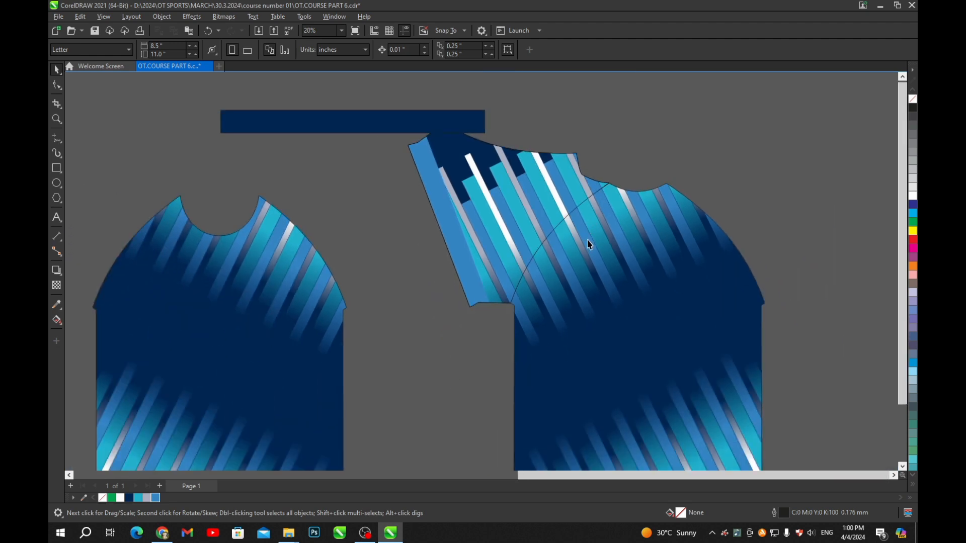
pyautogui.scroll(-2, 569, 206)
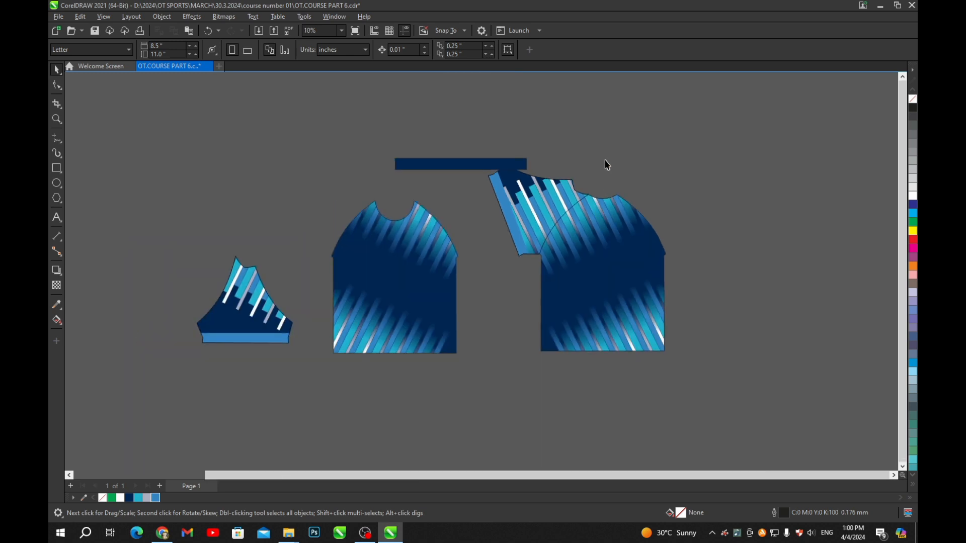
# - Move the striped sleeve panel beside the other sleeve piece
pyautogui.click(521, 211)
pyautogui.scroll(2, 549, 212)
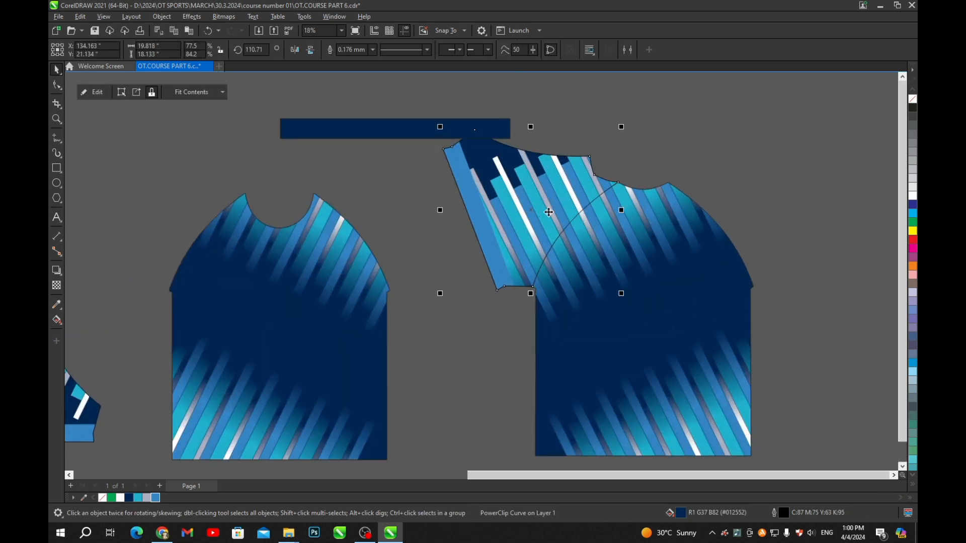
pyautogui.scroll(-3, 554, 218)
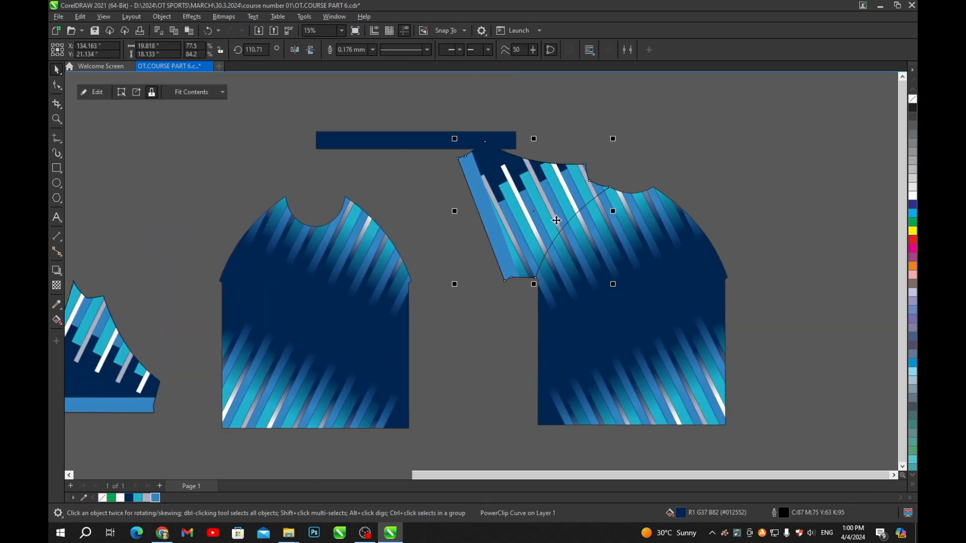
pyautogui.scroll(3, 570, 202)
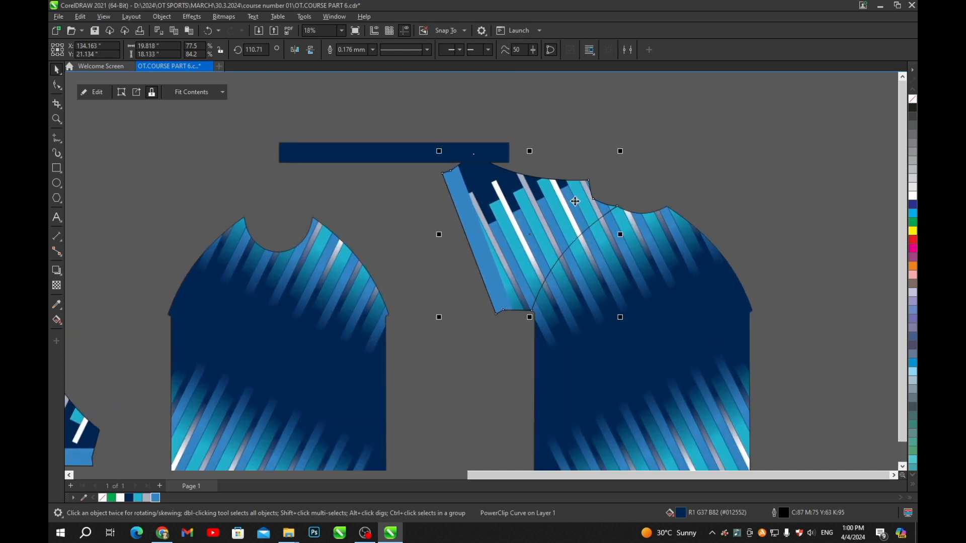
pyautogui.scroll(-3, 567, 202)
pyautogui.scroll(3, 598, 274)
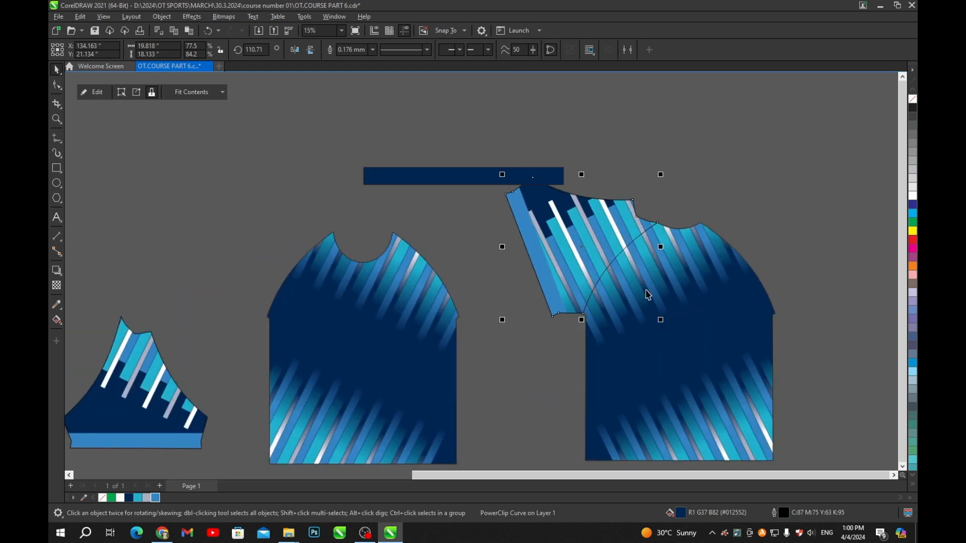
pyautogui.scroll(-4, 647, 291)
pyautogui.click(648, 201)
pyautogui.scroll(4, 614, 277)
pyautogui.scroll(-5, 649, 257)
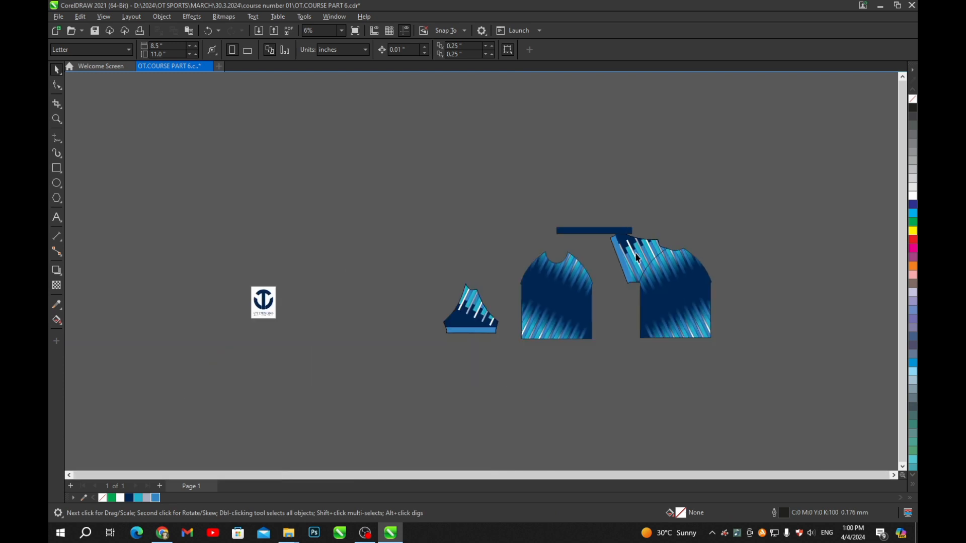
pyautogui.moveTo(636, 257); pyautogui.dragTo(409, 315)
# - Set the sleeve's rotation to 0, mirror it vertically, place it, and save
pyautogui.scroll(1, 425, 314)
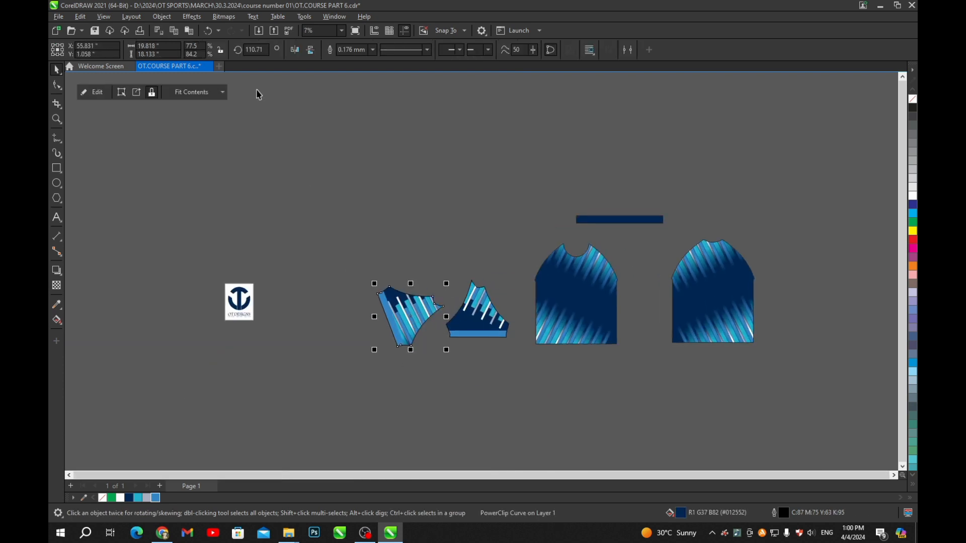
pyautogui.doubleClick(257, 49)
pyautogui.write('0')
pyautogui.press('Return')
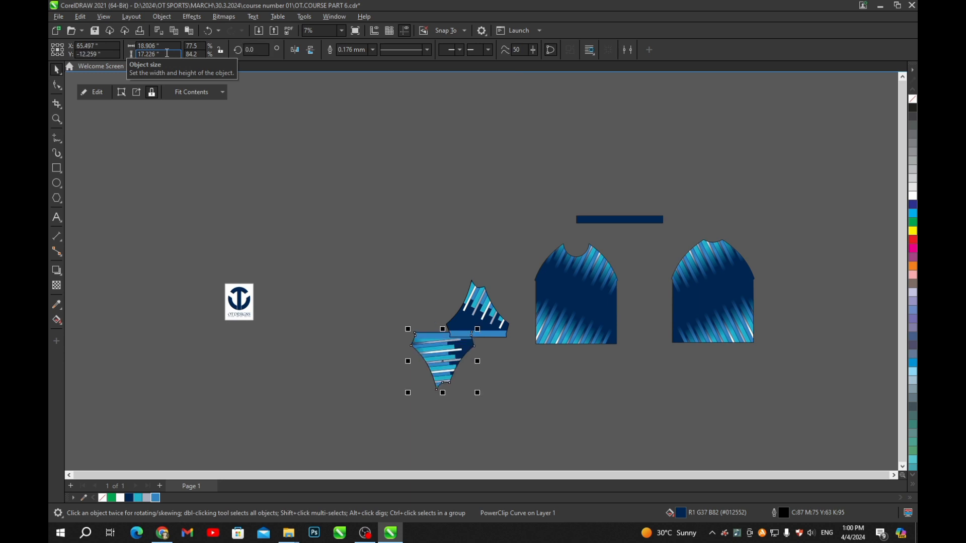
pyautogui.click(310, 50)
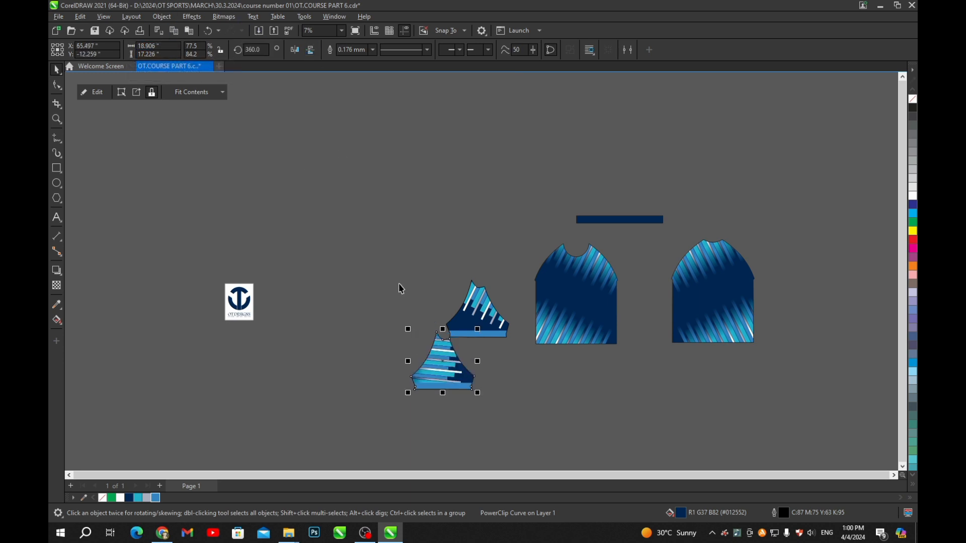
pyautogui.moveTo(445, 380); pyautogui.dragTo(407, 328)
pyautogui.scroll(2, 407, 328)
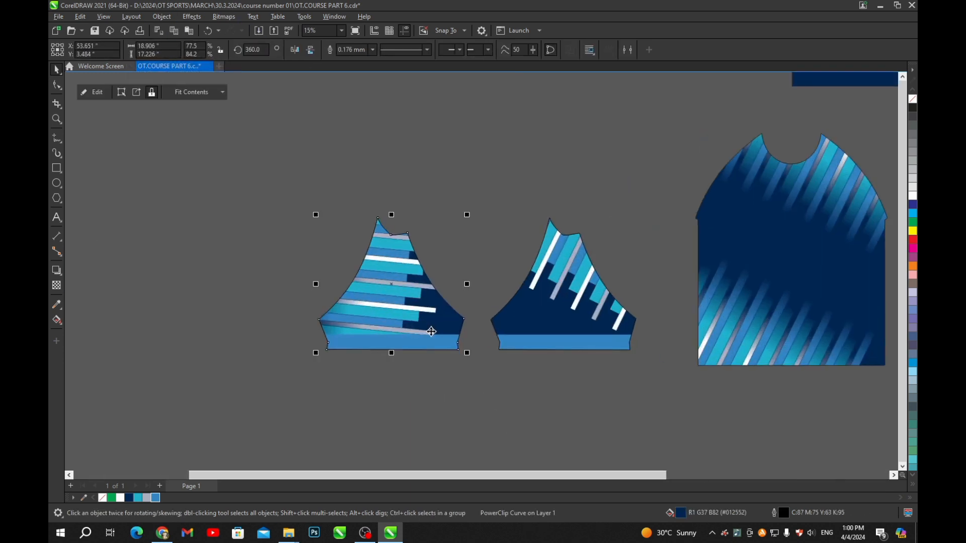
pyautogui.hotkey('ctrl', 's')
# - Shift the left sleeve right and nudge the right sleeve so their edges touch
pyautogui.scroll(-2, 431, 332)
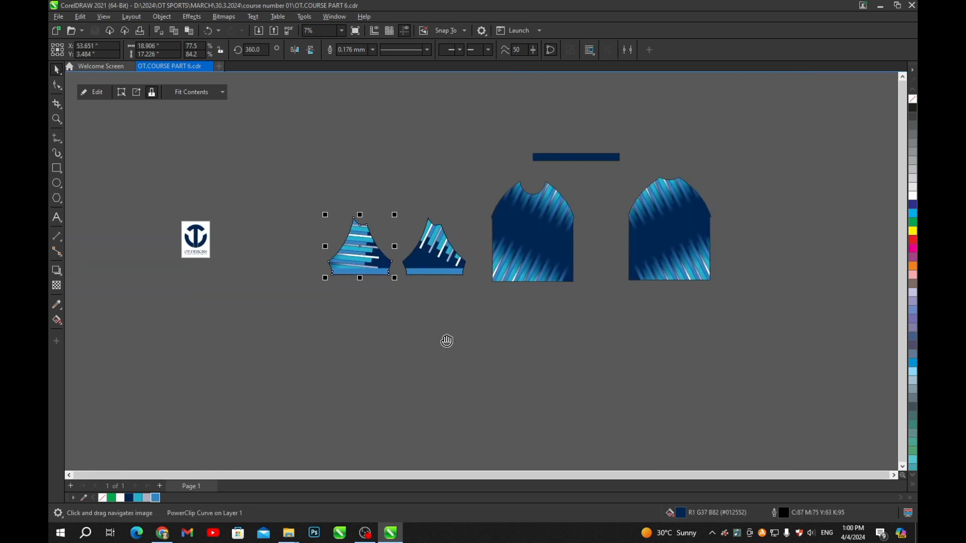
pyautogui.click(445, 282)
pyautogui.scroll(5, 401, 268)
pyautogui.moveTo(328, 247); pyautogui.dragTo(388, 266)
pyautogui.moveTo(461, 248); pyautogui.dragTo(476, 248)
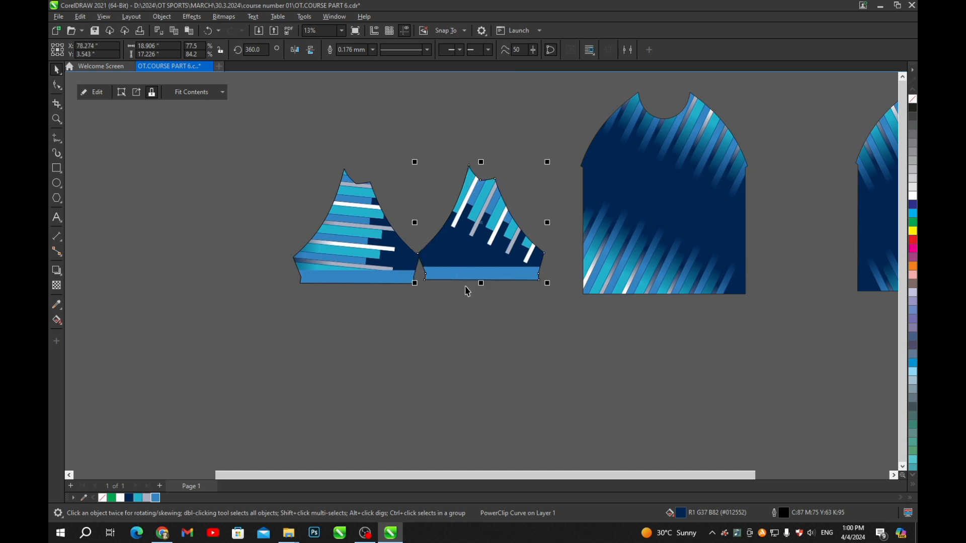
pyautogui.click(491, 338)
pyautogui.scroll(3, 432, 230)
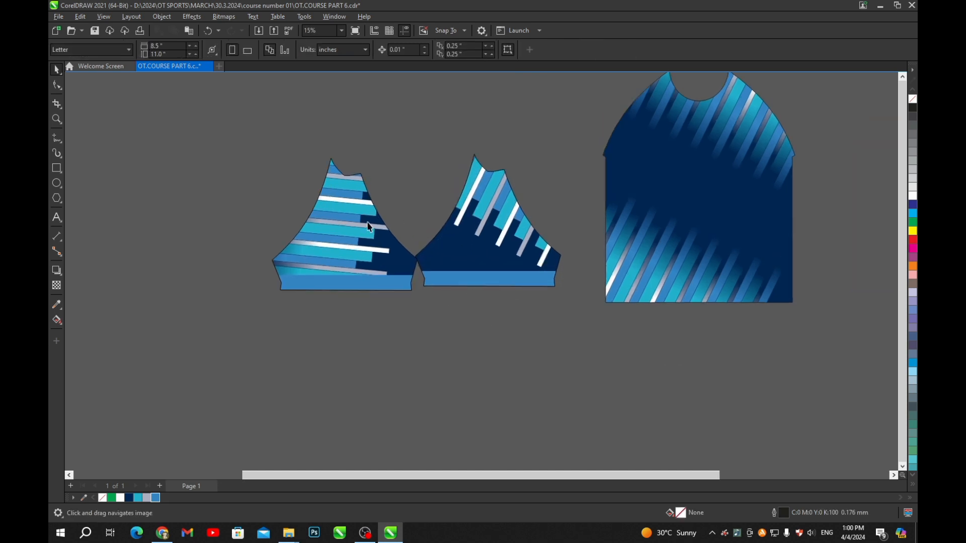
# - Delete the right sleeve's stripes and paste a copy of the left sleeve's stripe group
pyautogui.keyDown('ctrl'); pyautogui.click(509, 212); pyautogui.keyUp('ctrl')
pyautogui.press('Delete')
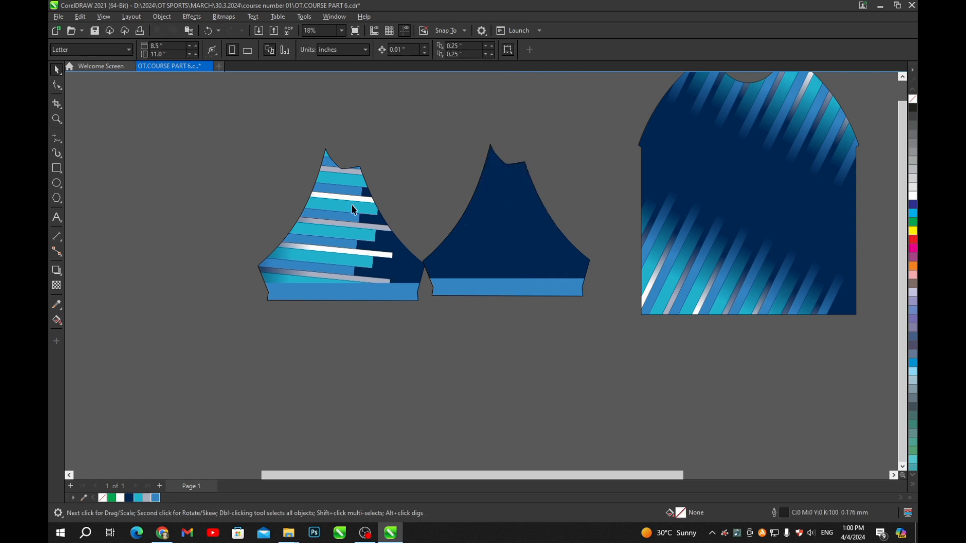
pyautogui.keyDown('ctrl'); pyautogui.click(335, 209); pyautogui.keyUp('ctrl')
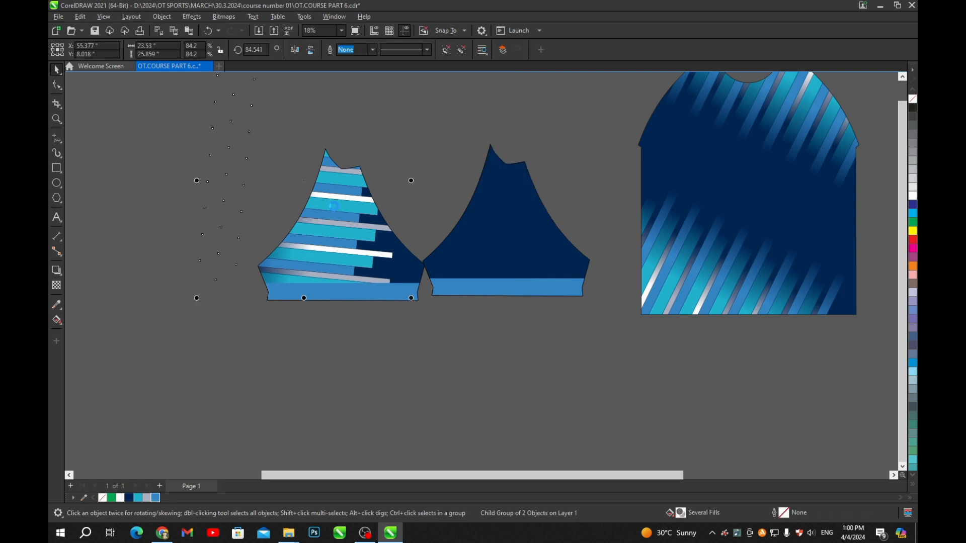
pyautogui.hotkey('ctrl', 'v')
pyautogui.scroll(-1, 351, 253)
pyautogui.moveTo(323, 245); pyautogui.dragTo(462, 205)
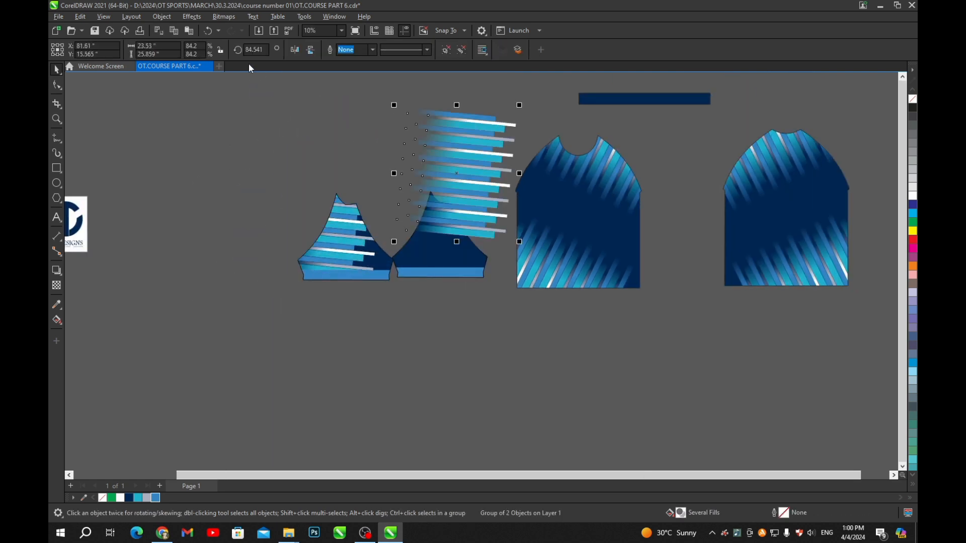
# - Set the stripe copy's rotation to 0 and mirror it vertically so stripes stand upright
pyautogui.moveTo(264, 51); pyautogui.dragTo(200, 49)
pyautogui.write('0')
pyautogui.press('Return')
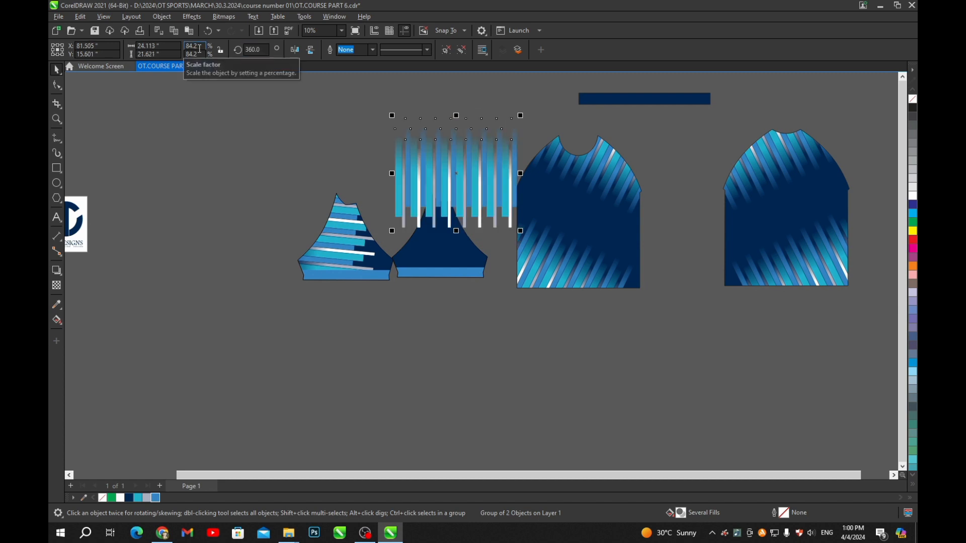
pyautogui.click(307, 136)
pyautogui.scroll(4, 422, 208)
pyautogui.moveTo(476, 177); pyautogui.dragTo(460, 265)
pyautogui.scroll(-2, 469, 226)
pyautogui.click(469, 231)
pyautogui.click(310, 49)
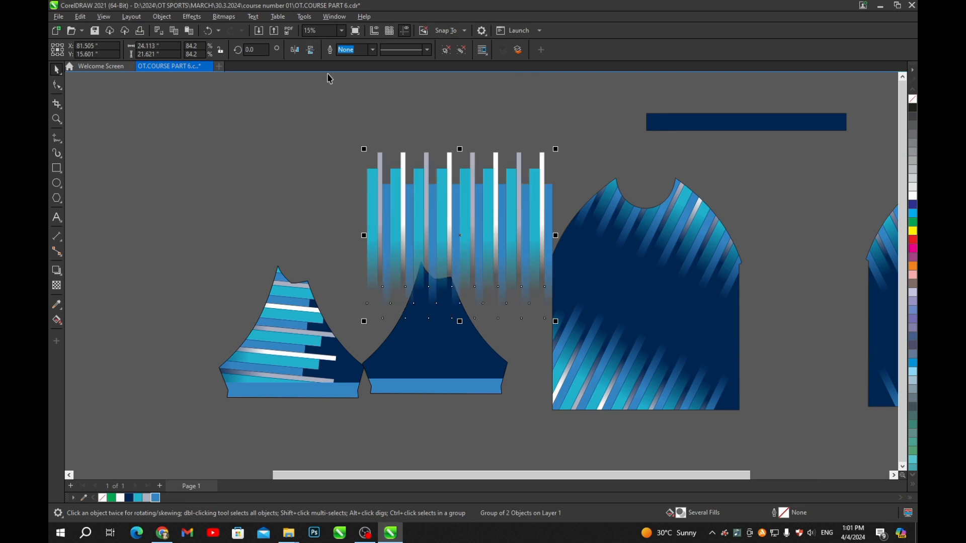
pyautogui.click(511, 82)
# - Centre the upright stripes horizontally on the middle sleeve piece and lower them over it
pyautogui.scroll(1, 478, 279)
pyautogui.moveTo(466, 285); pyautogui.dragTo(487, 230)
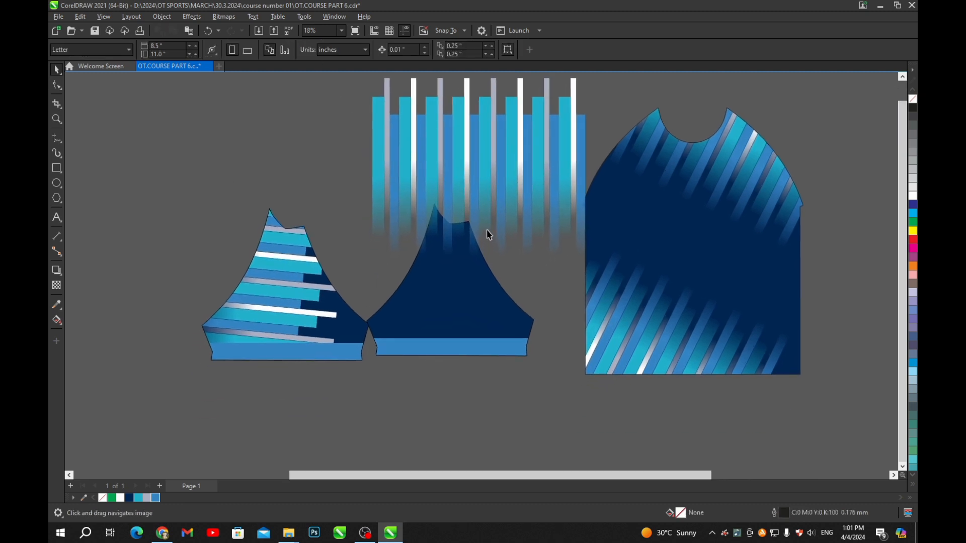
pyautogui.moveTo(461, 168); pyautogui.dragTo(449, 193)
pyautogui.keyDown('shift'); pyautogui.click(406, 352); pyautogui.keyUp('shift')
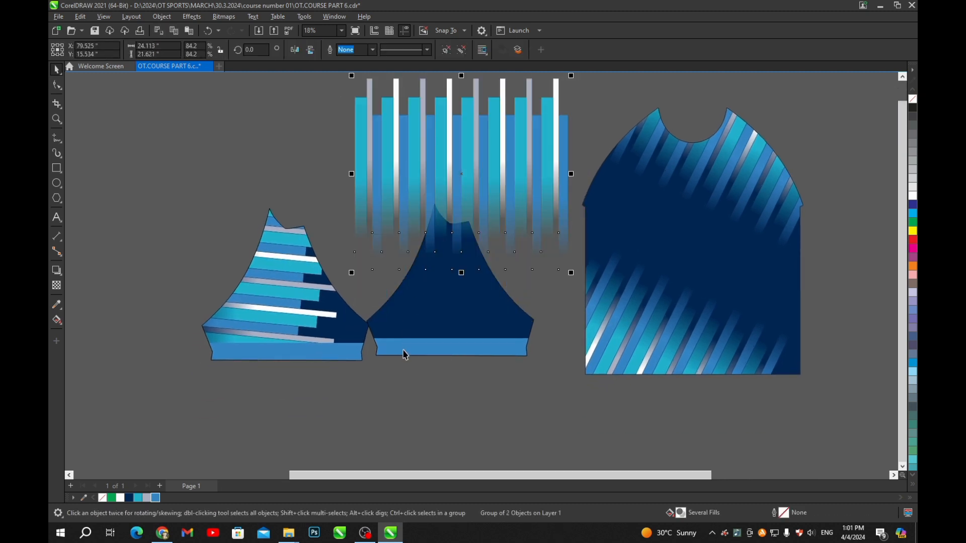
pyautogui.press('c')
pyautogui.click(489, 424)
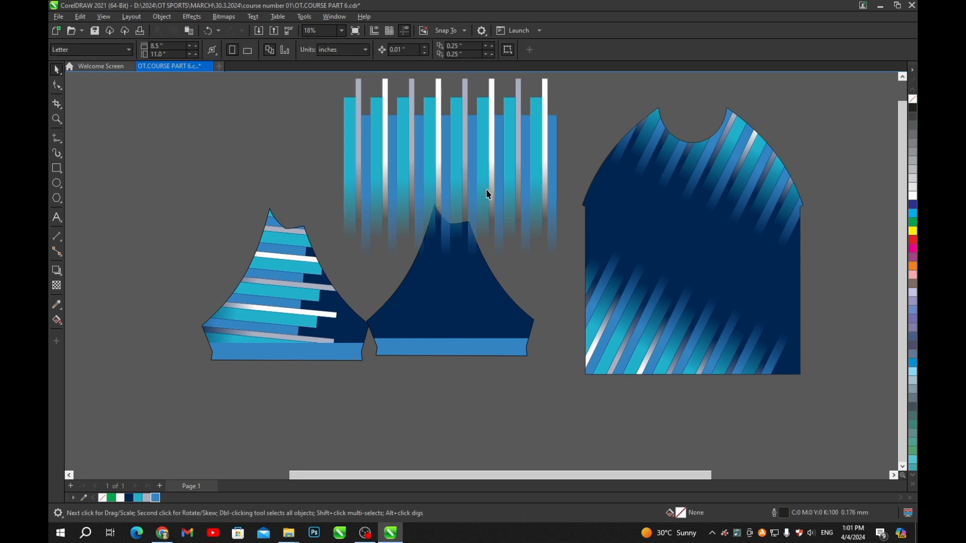
pyautogui.moveTo(490, 169); pyautogui.dragTo(492, 215)
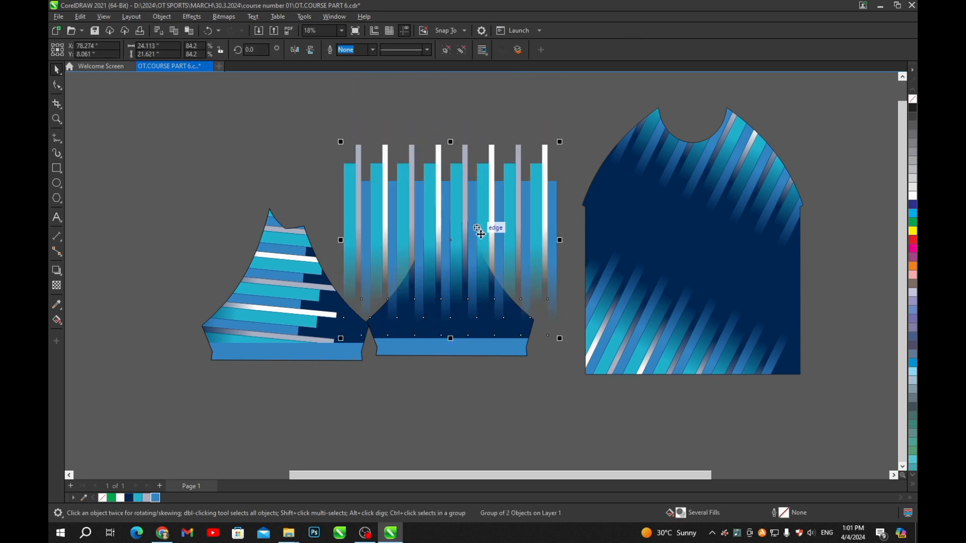
# - PowerClip the upright stripes inside the middle sleeve piece
pyautogui.hotkey('ctrl', '1')
pyautogui.click(456, 338)
pyautogui.click(466, 391)
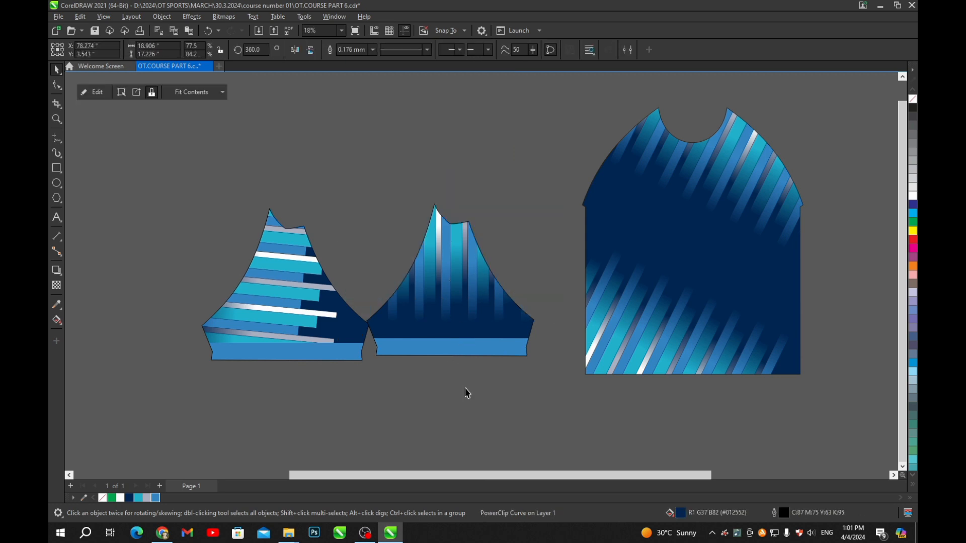
pyautogui.keyDown('ctrl'); pyautogui.click(449, 298); pyautogui.keyUp('ctrl')
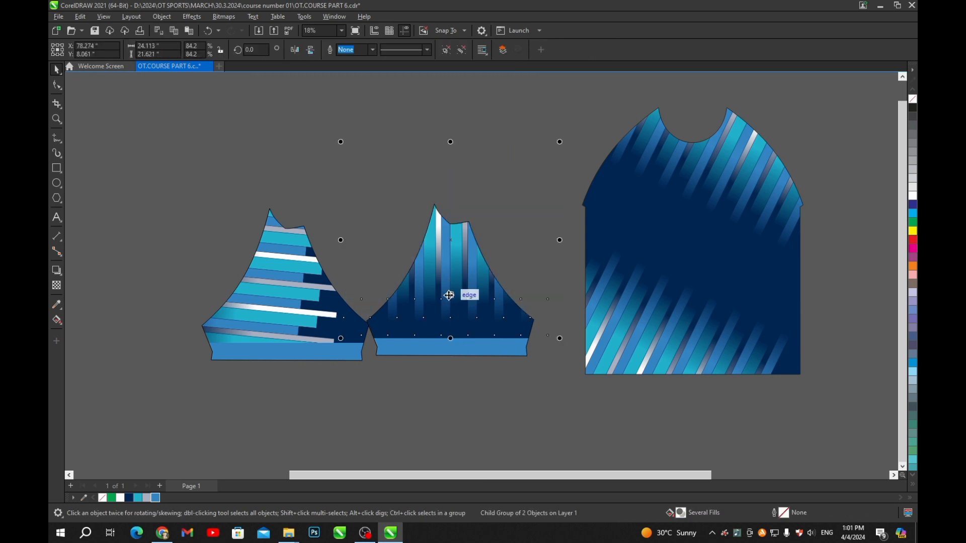
pyautogui.click(472, 388)
# - Move the left sleeve piece up beside the middle one
pyautogui.click(276, 322)
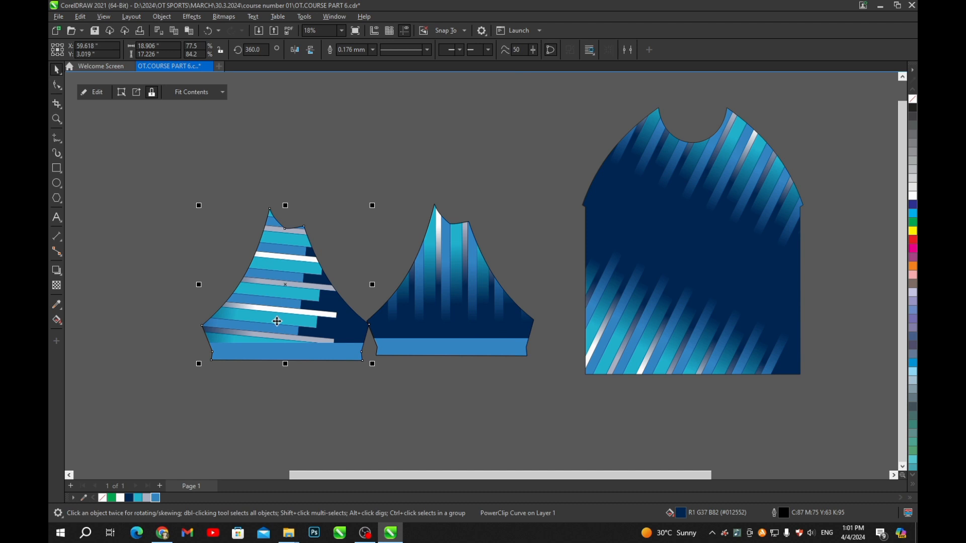
pyautogui.moveTo(277, 321); pyautogui.dragTo(267, 297)
pyautogui.scroll(-2, 403, 185)
pyautogui.click(406, 298)
pyautogui.scroll(1, 396, 212)
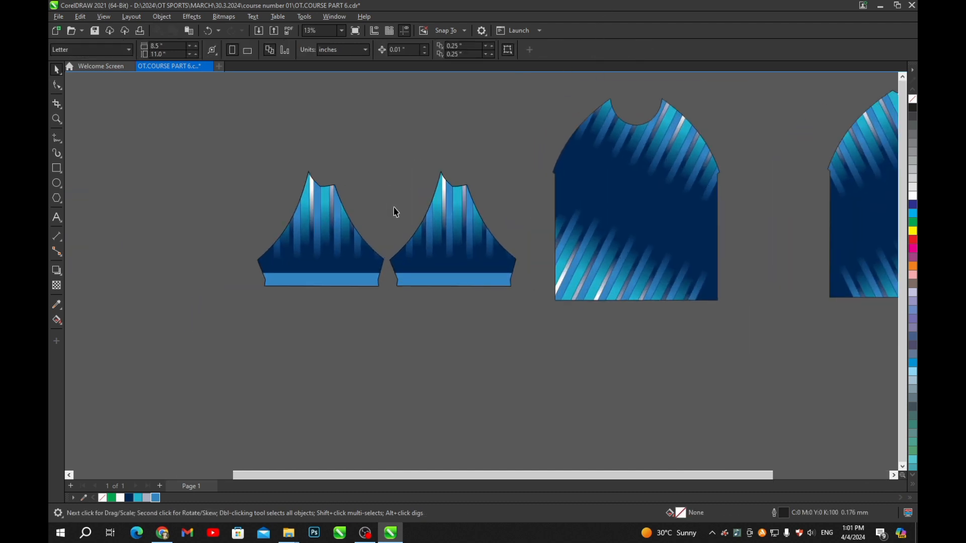
# - Move the back panel next to the front panel
pyautogui.scroll(-1, 401, 197)
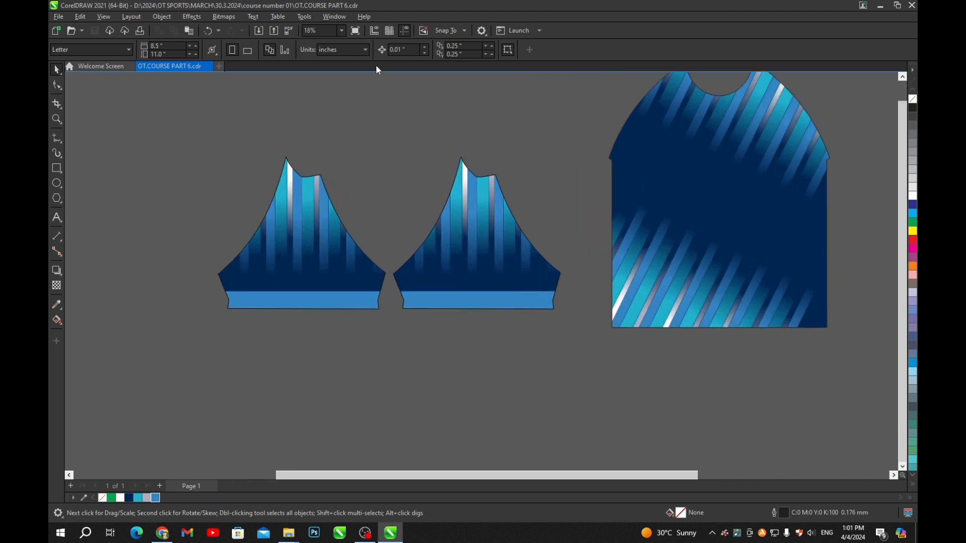
pyautogui.scroll(1, 452, 182)
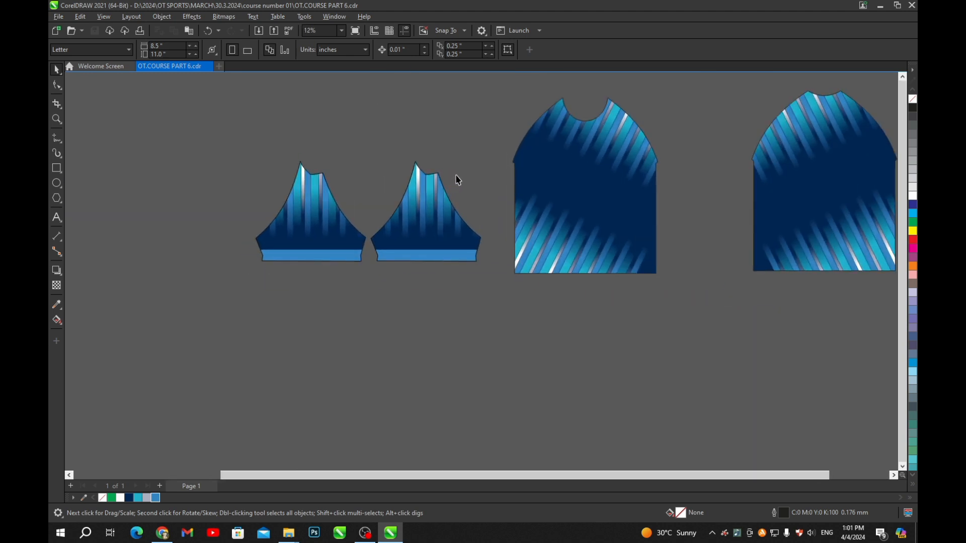
pyautogui.scroll(-2, 459, 178)
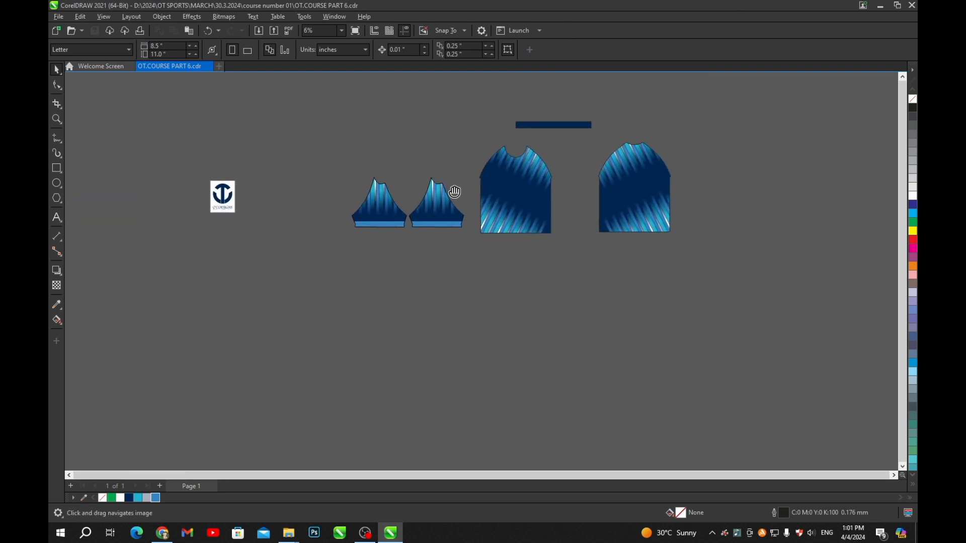
pyautogui.scroll(2, 443, 204)
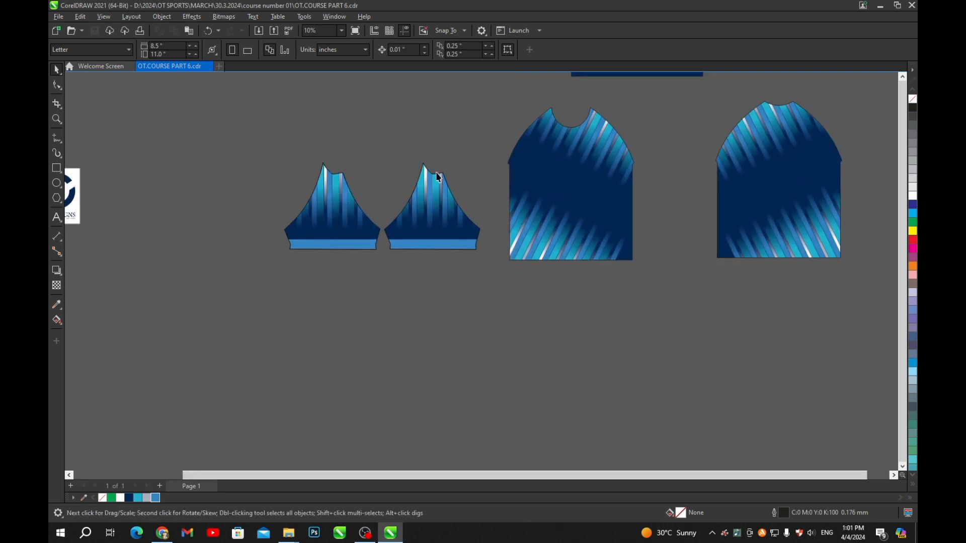
pyautogui.scroll(-2, 438, 177)
pyautogui.scroll(2, 641, 196)
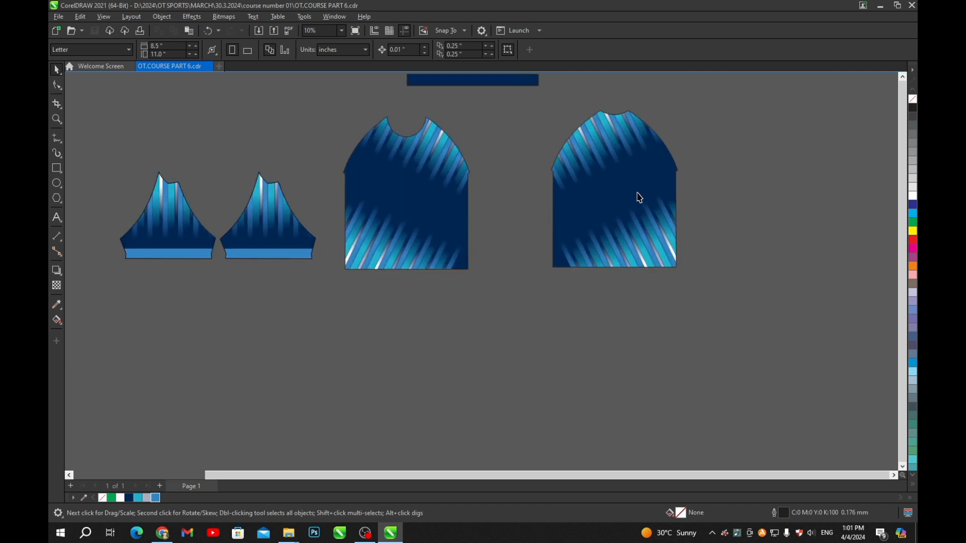
pyautogui.moveTo(638, 199); pyautogui.dragTo(559, 209)
# - Position the navy bar above the front panel
pyautogui.scroll(-1, 486, 146)
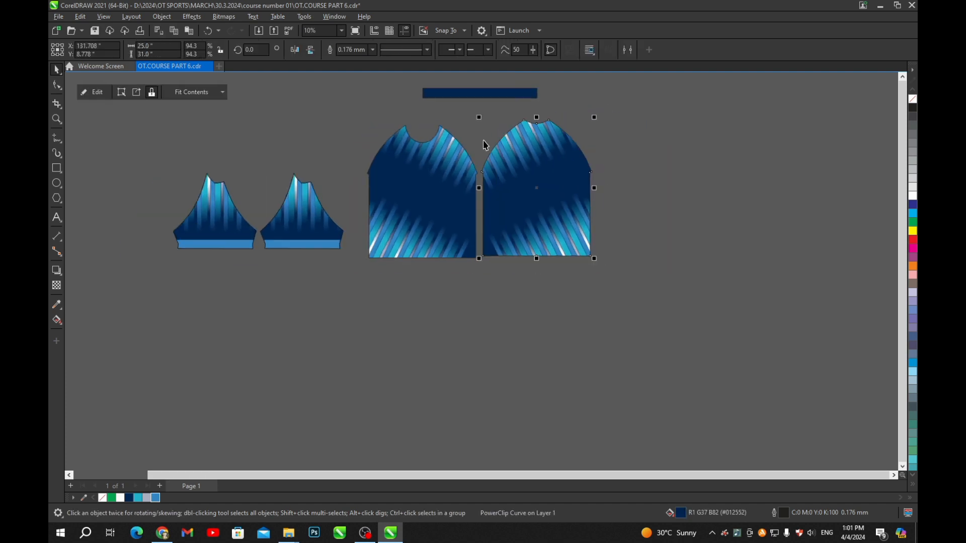
pyautogui.click(473, 94)
pyautogui.scroll(2, 462, 116)
pyautogui.moveTo(246, 220); pyautogui.dragTo(308, 239)
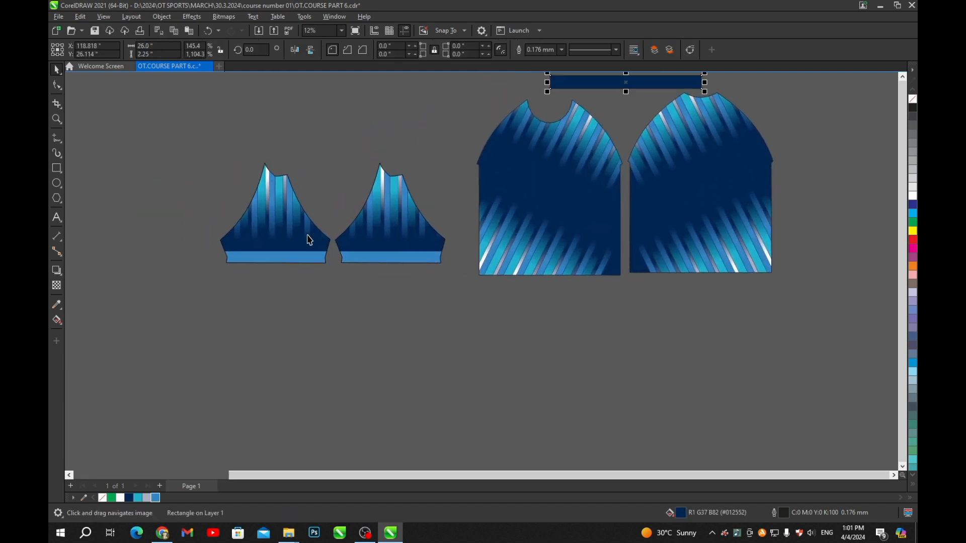
pyautogui.scroll(3, 309, 239)
pyautogui.scroll(-4, 336, 199)
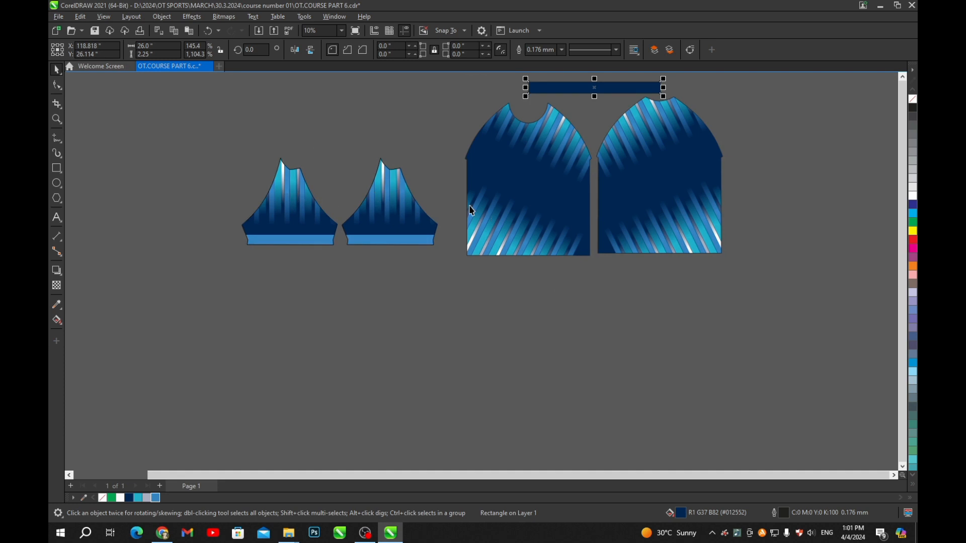
pyautogui.scroll(-2, 487, 201)
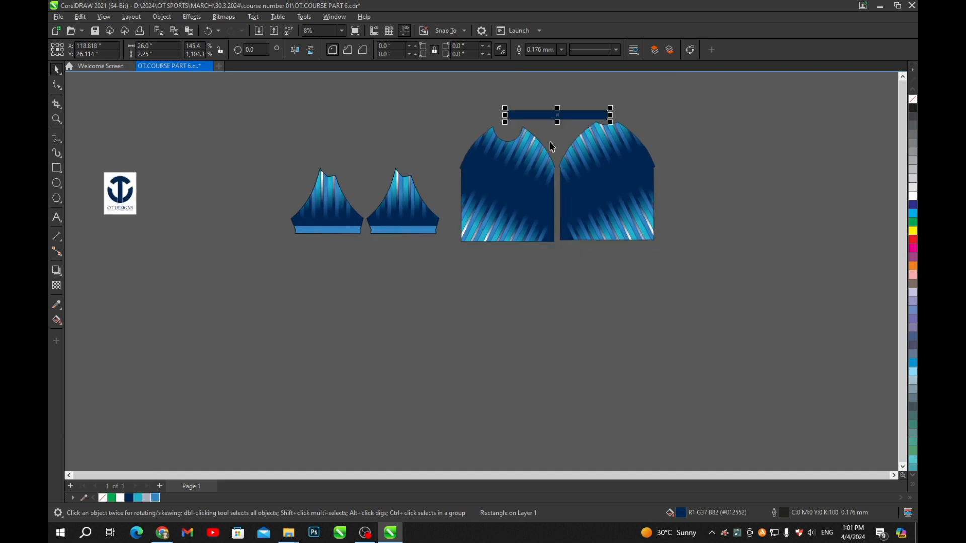
pyautogui.click(679, 135)
pyautogui.scroll(4, 563, 116)
pyautogui.moveTo(555, 114); pyautogui.dragTo(468, 124)
pyautogui.keyDown('shift'); pyautogui.click(485, 162); pyautogui.keyUp('shift')
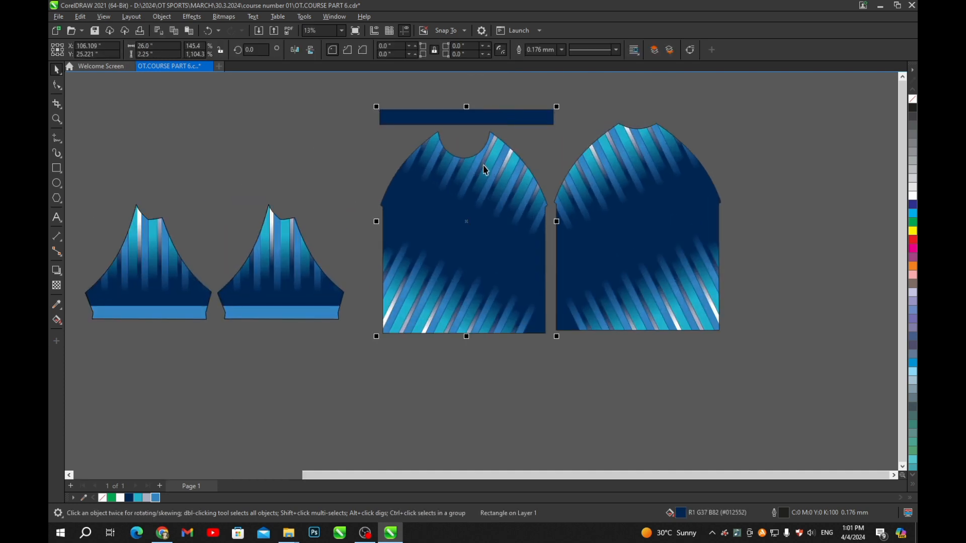
pyautogui.click(500, 86)
# - Drag the OT Designs logo onto the front panel's upper chest
pyautogui.scroll(-2, 519, 179)
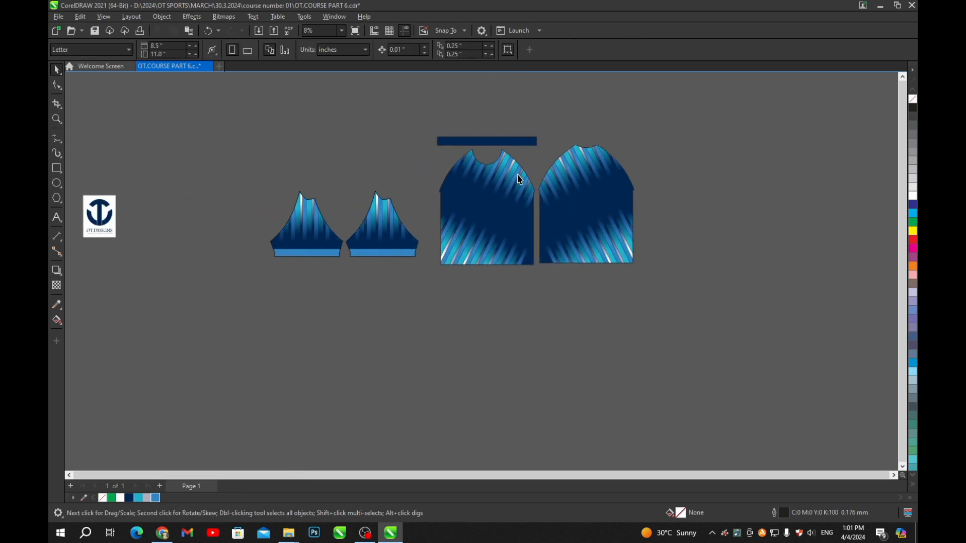
pyautogui.scroll(2, 153, 186)
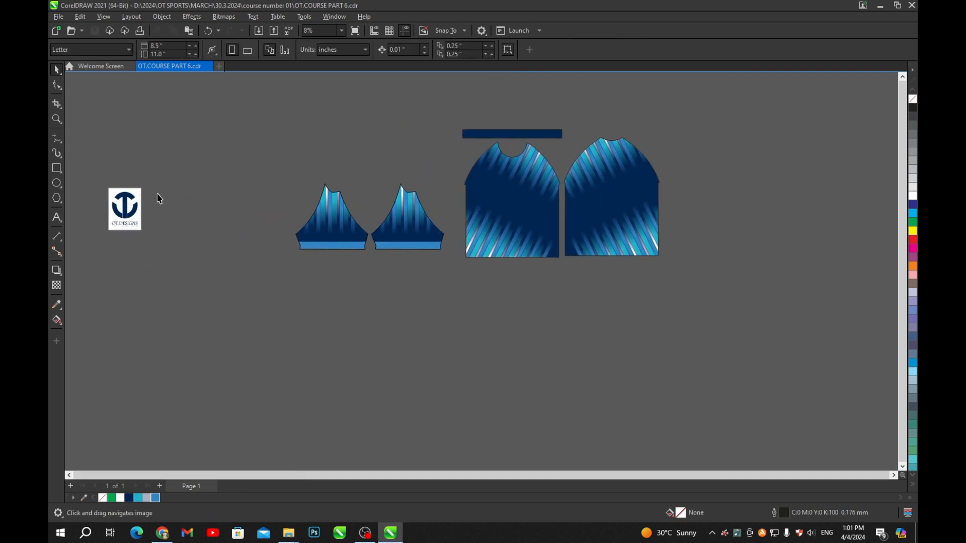
pyautogui.moveTo(116, 220); pyautogui.dragTo(647, 169)
pyautogui.scroll(3, 644, 180)
# - Scale the OT Designs logo down onto the chest and set its height to 3 inches
pyautogui.scroll(1, 644, 179)
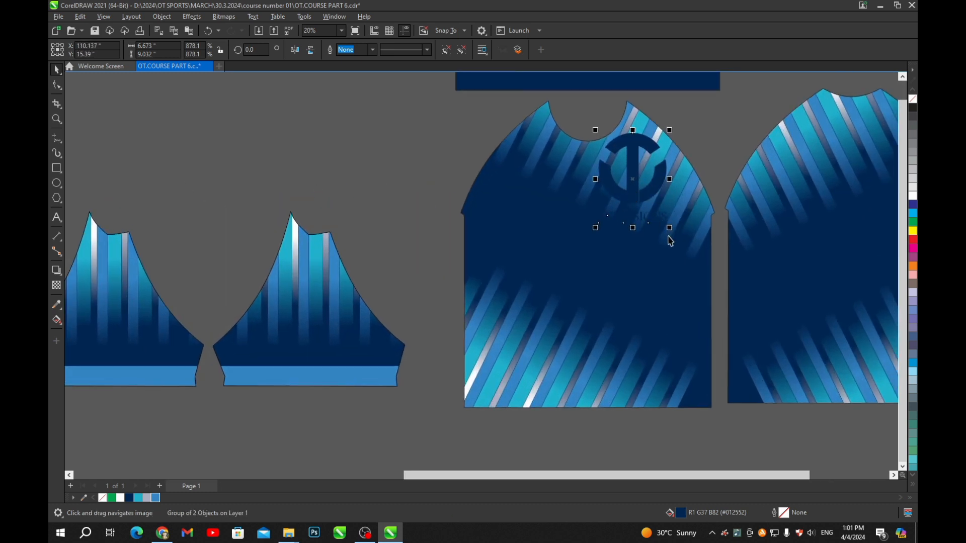
pyautogui.moveTo(669, 227); pyautogui.dragTo(632, 198)
pyautogui.moveTo(616, 164); pyautogui.dragTo(633, 204)
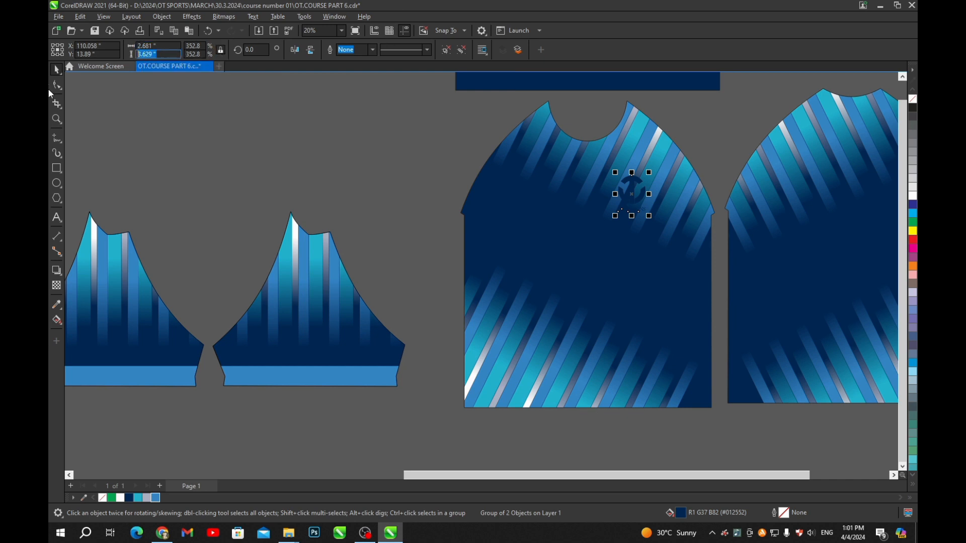
pyautogui.write('2.5')
pyautogui.press('Return')
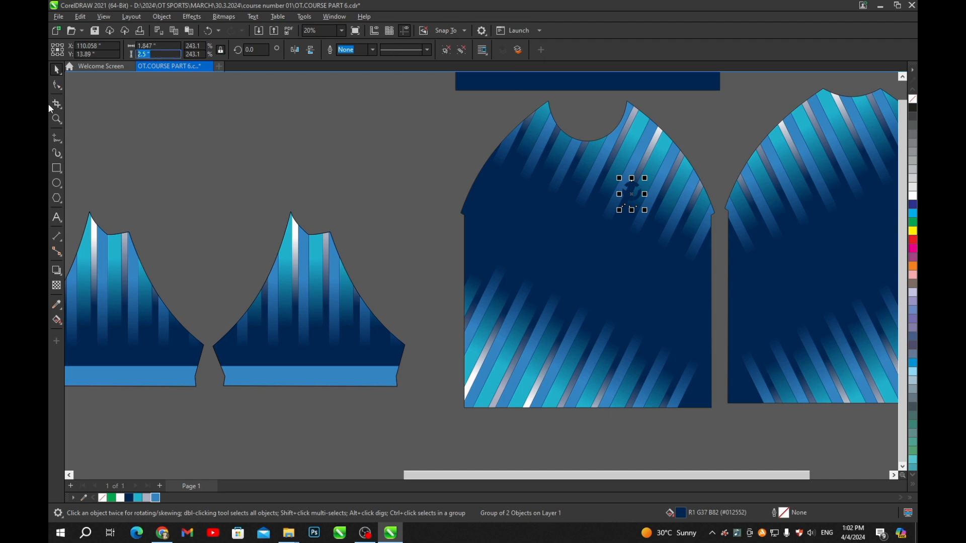
pyautogui.write('3')
pyautogui.press('Return')
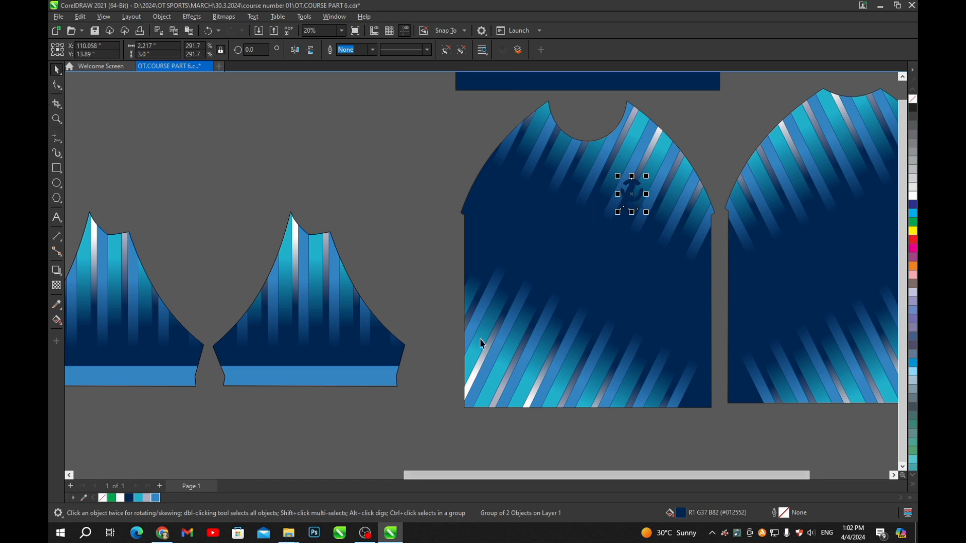
# - Fill the logo white and position it on the upper right of the front chest
pyautogui.click(146, 499)
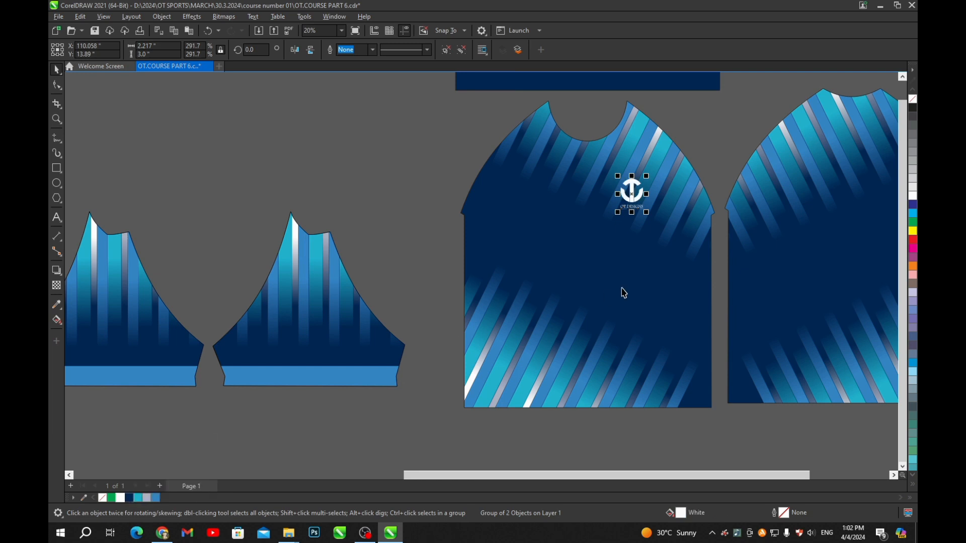
pyautogui.scroll(2, 634, 243)
pyautogui.moveTo(669, 172); pyautogui.dragTo(632, 222)
pyautogui.moveTo(588, 195); pyautogui.dragTo(617, 250)
pyautogui.scroll(-2, 636, 228)
pyautogui.scroll(2, 629, 212)
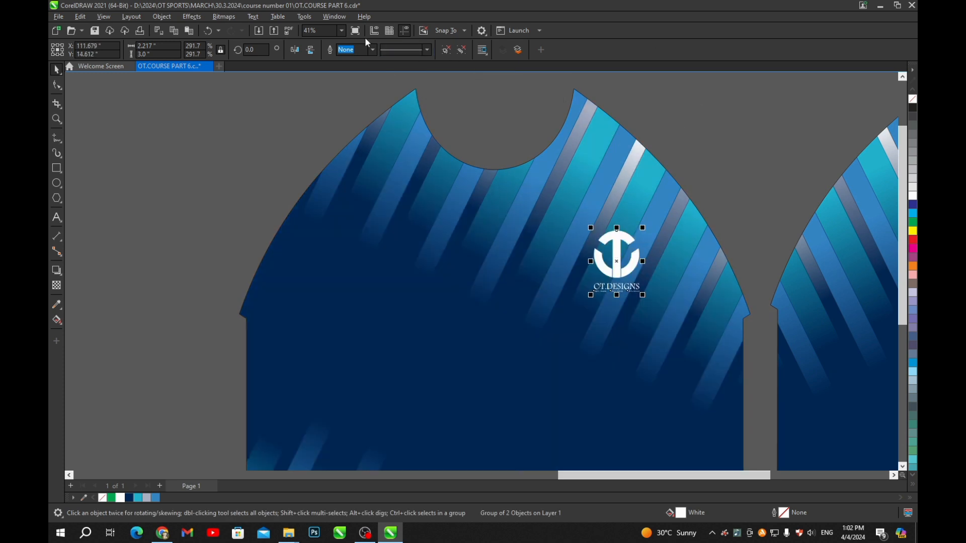
pyautogui.click(61, 171)
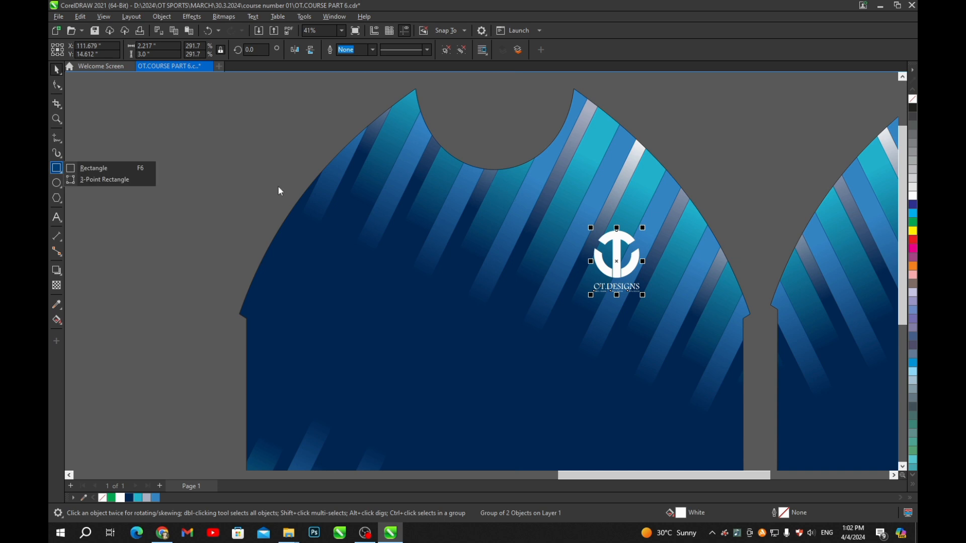
# - Draw a guide rectangle with unlocked ratio, 3 inches tall, centred on the shirt front
pyautogui.click(101, 166)
pyautogui.moveTo(471, 127); pyautogui.dragTo(506, 166)
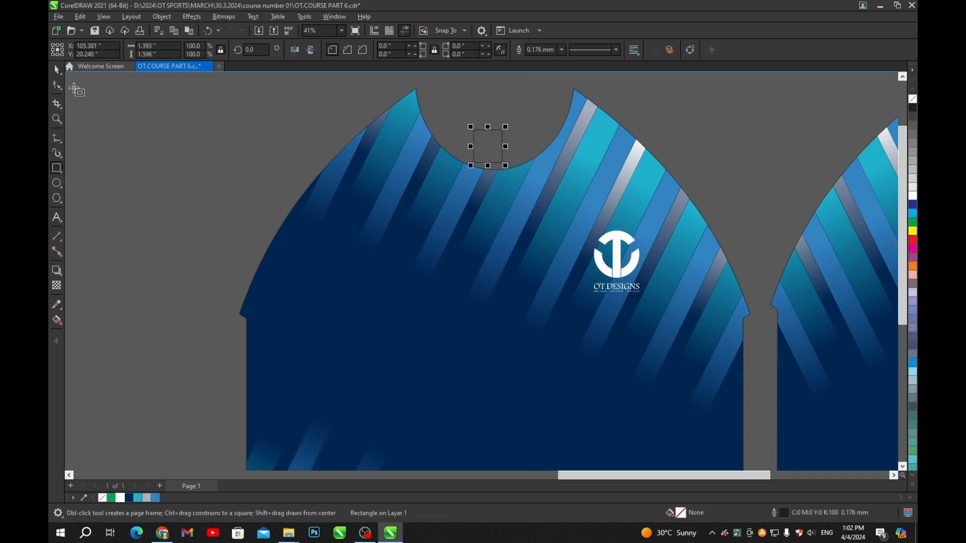
pyautogui.click(57, 71)
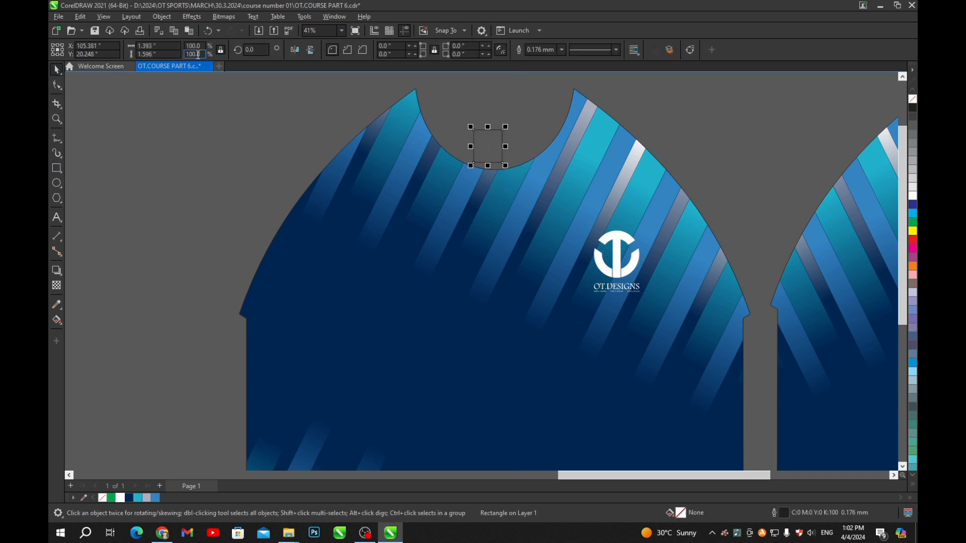
pyautogui.click(224, 51)
pyautogui.doubleClick(151, 54)
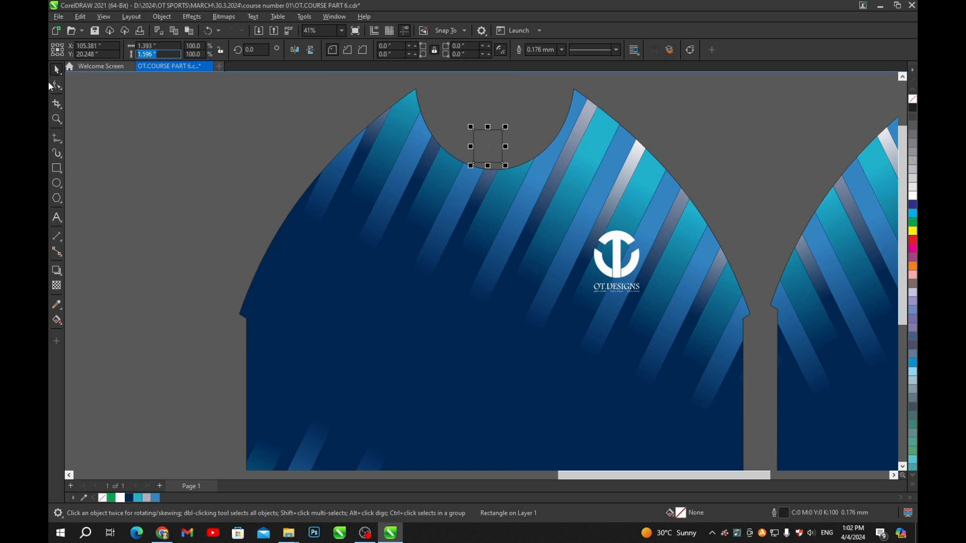
pyautogui.write('3')
pyautogui.press('Return')
pyautogui.scroll(2, 447, 204)
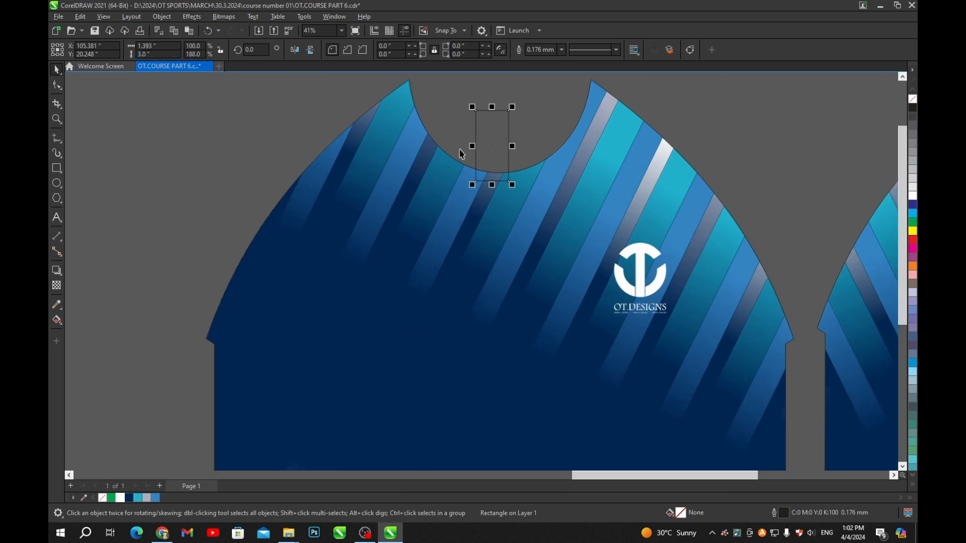
pyautogui.keyDown('shift'); pyautogui.click(596, 207); pyautogui.keyUp('shift')
pyautogui.press('c')
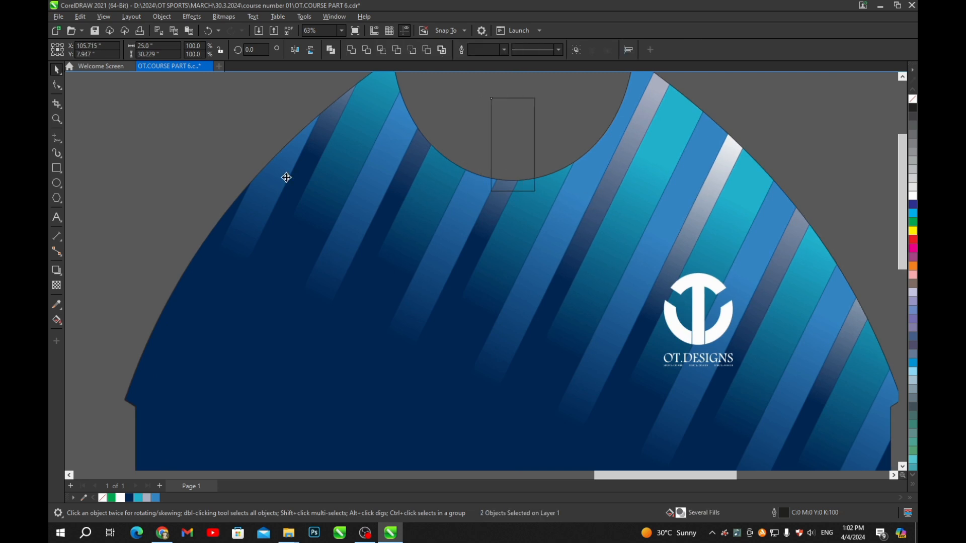
# - Move the guide rectangle below the neckline and stretch it about 15 inches across the chest
pyautogui.click(207, 153)
pyautogui.scroll(1, 486, 194)
pyautogui.click(506, 153)
pyautogui.scroll(-2, 533, 239)
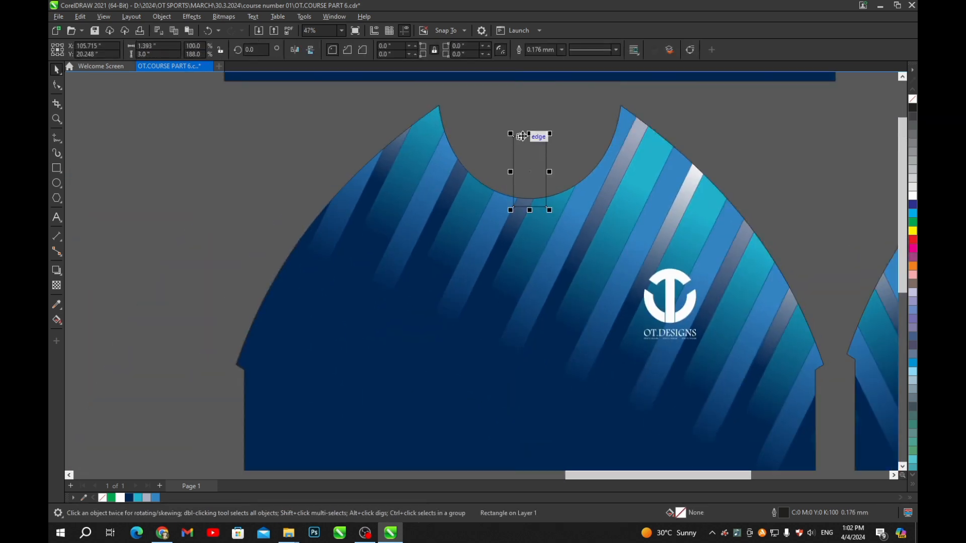
pyautogui.moveTo(530, 137); pyautogui.dragTo(511, 185)
pyautogui.scroll(6, 538, 196)
pyautogui.scroll(-4, 572, 209)
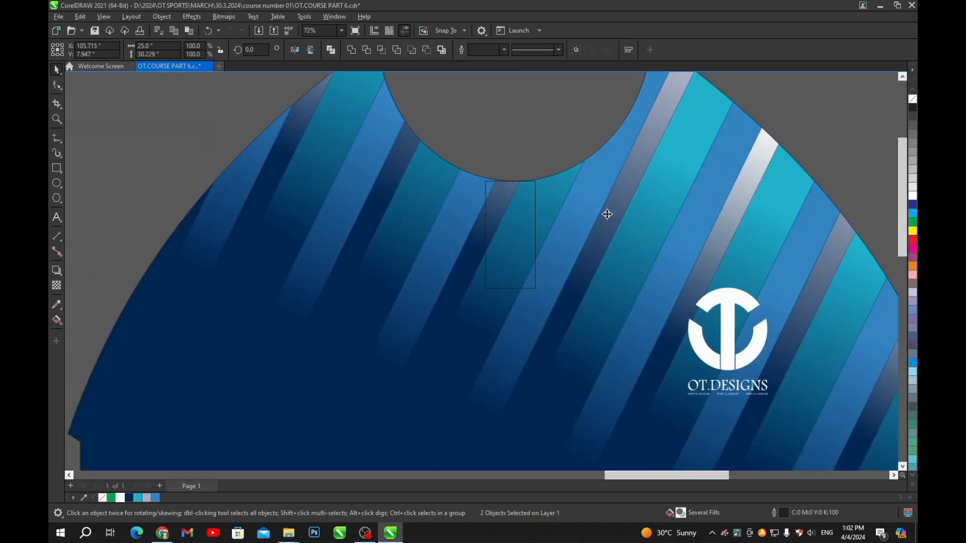
pyautogui.click(509, 142)
pyautogui.scroll(-4, 536, 174)
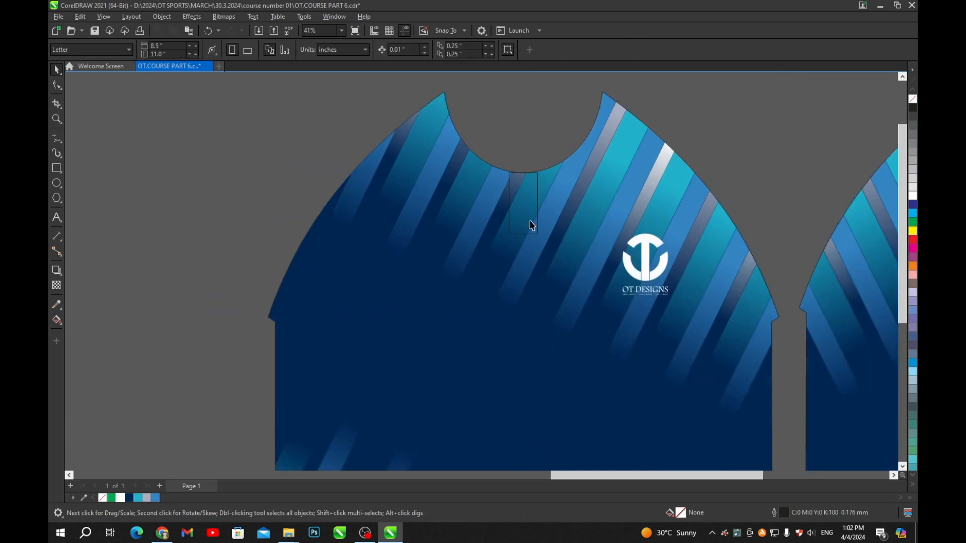
pyautogui.click(537, 234)
pyautogui.scroll(3, 543, 242)
pyautogui.scroll(2, 543, 245)
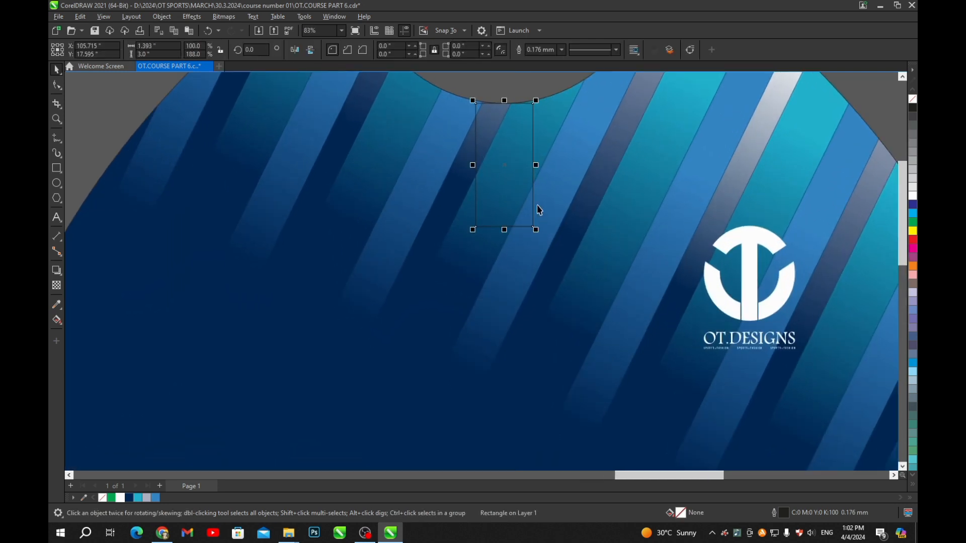
pyautogui.moveTo(538, 165); pyautogui.dragTo(848, 165)
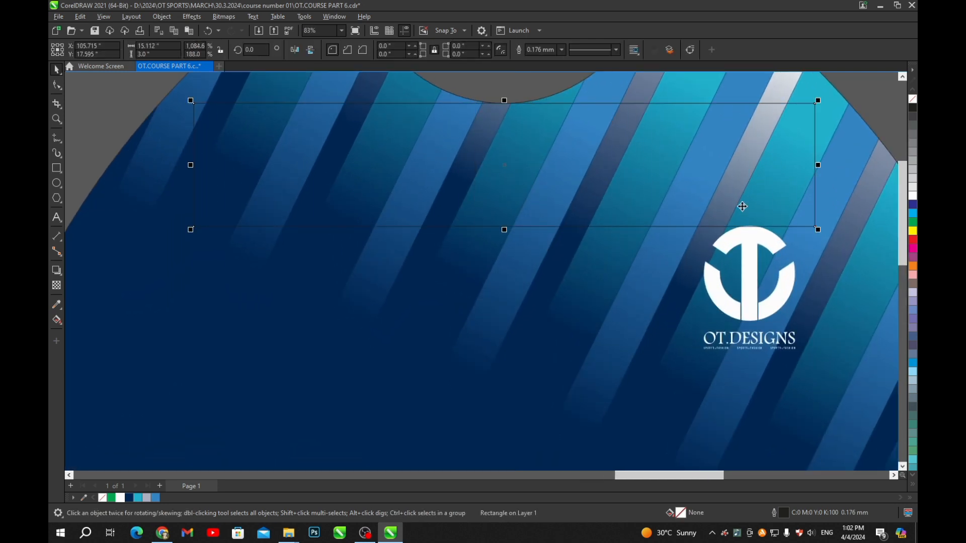
pyautogui.scroll(-3, 624, 174)
pyautogui.click(744, 149)
pyautogui.scroll(2, 653, 234)
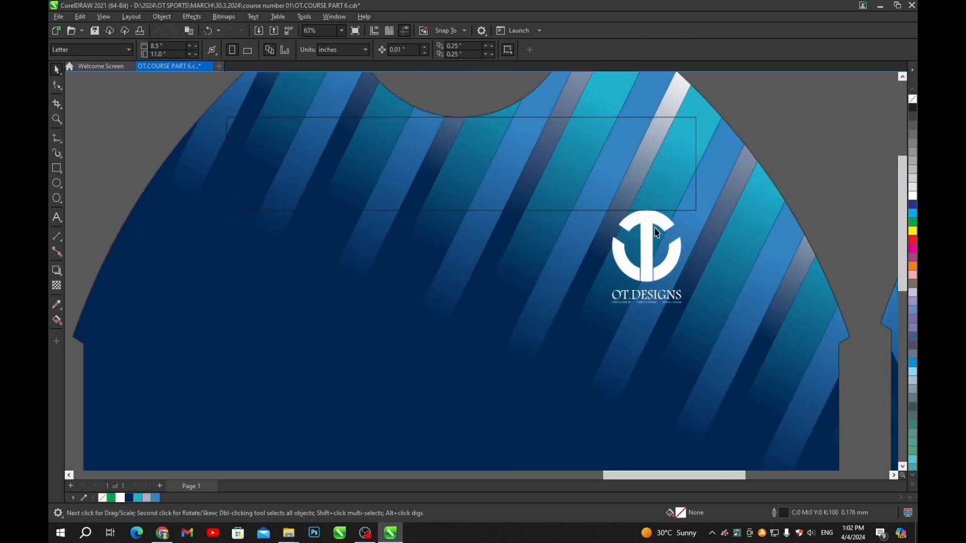
# - Nudge the OT Designs logo slightly downward on the chest
pyautogui.click(650, 233)
pyautogui.scroll(9, 651, 233)
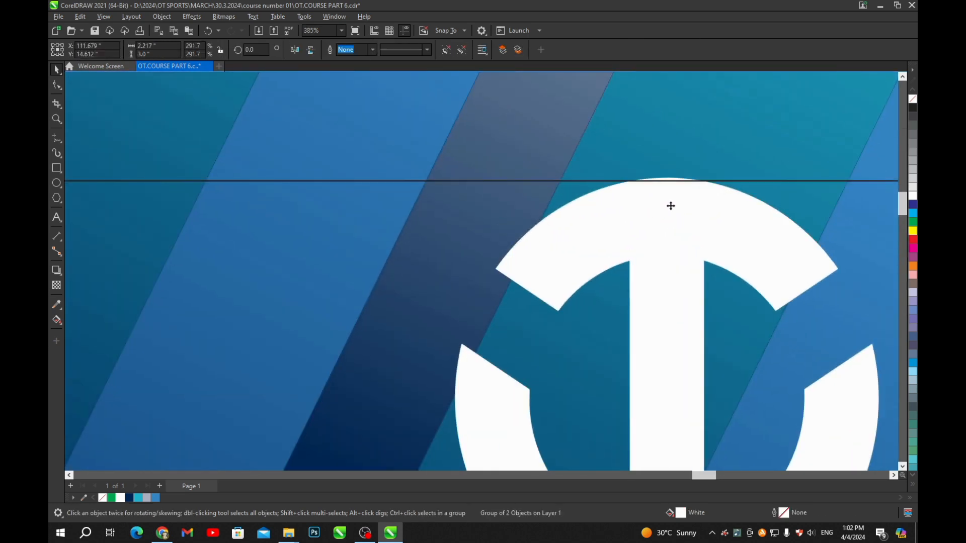
pyautogui.moveTo(671, 206); pyautogui.dragTo(671, 211)
pyautogui.scroll(-5, 643, 216)
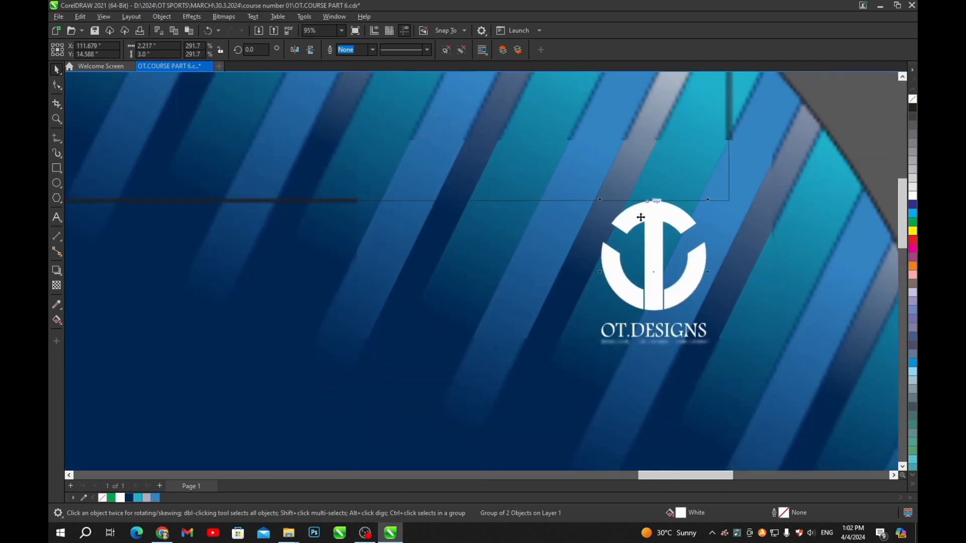
pyautogui.click(724, 159)
pyautogui.click(605, 203)
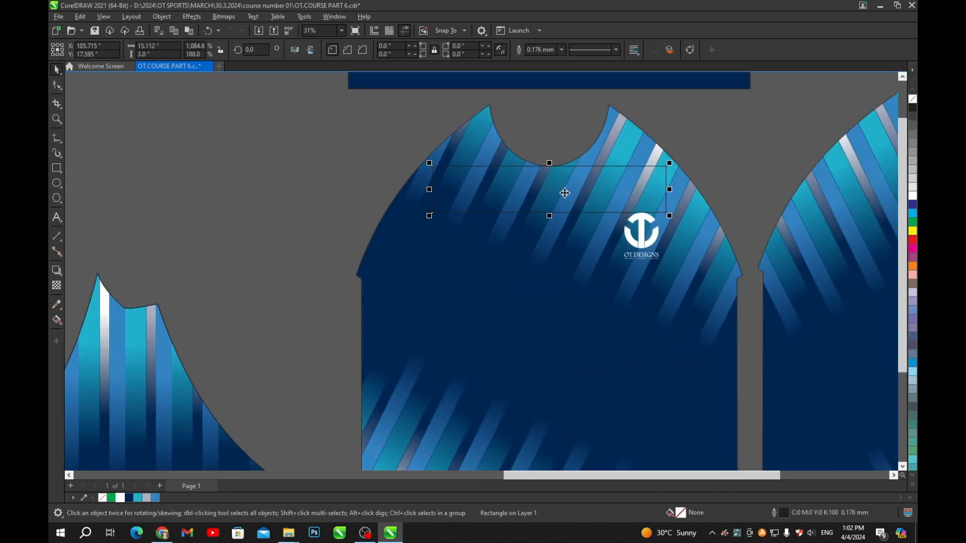
# - Rotate the guide rectangle 90° and snap it to the neckline's right tip
pyautogui.moveTo(565, 193); pyautogui.dragTo(644, 205)
pyautogui.click(645, 190)
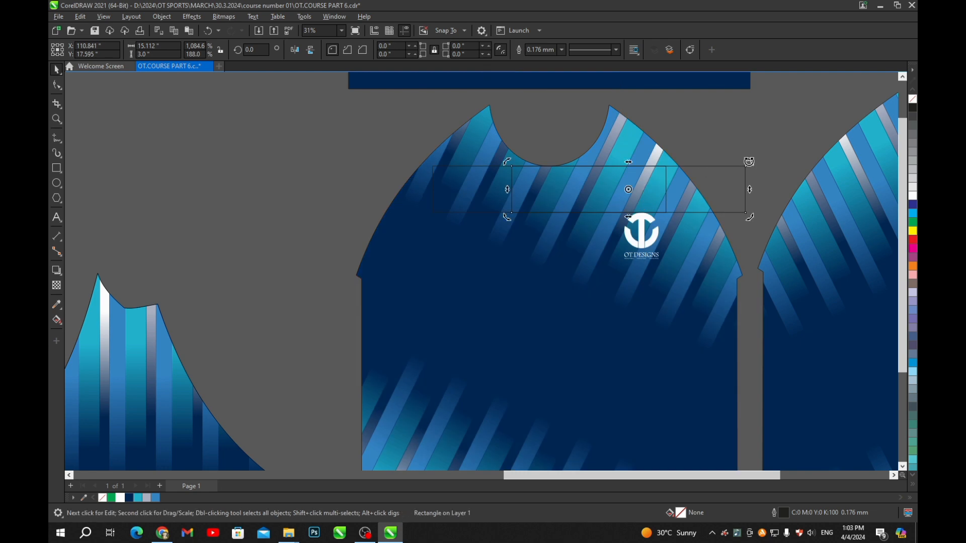
pyautogui.moveTo(746, 159); pyautogui.dragTo(650, 337)
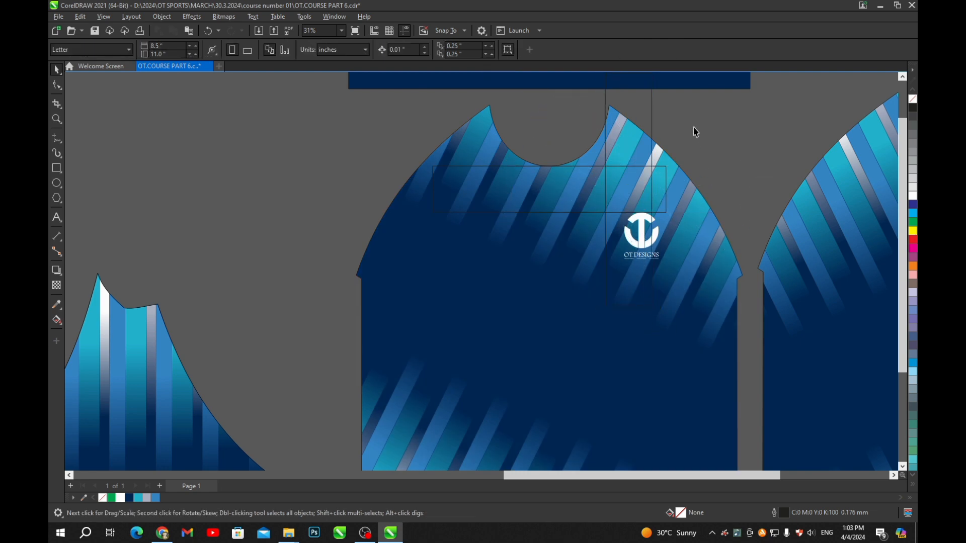
pyautogui.scroll(5, 686, 207)
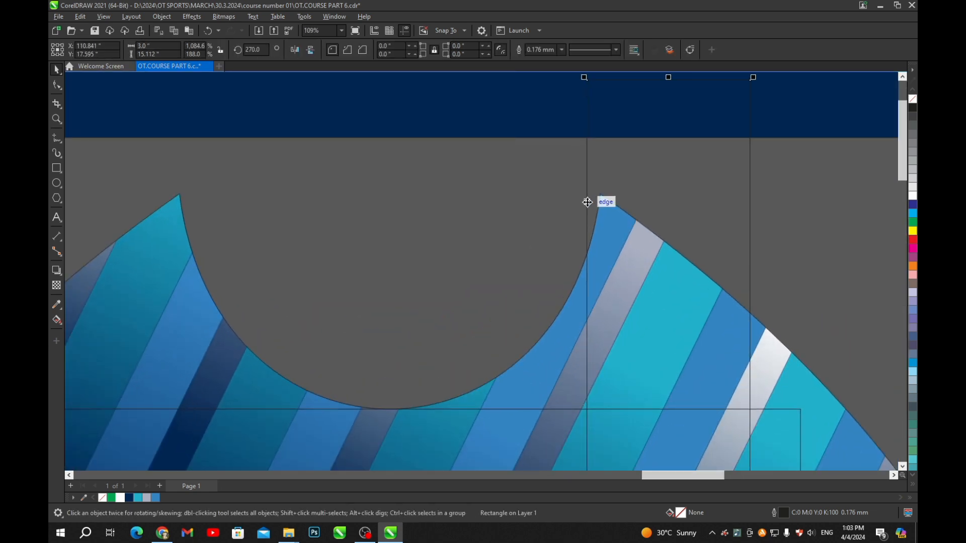
pyautogui.moveTo(586, 201); pyautogui.dragTo(600, 195)
pyautogui.scroll(-10, 600, 195)
pyautogui.click(677, 217)
pyautogui.scroll(3, 669, 259)
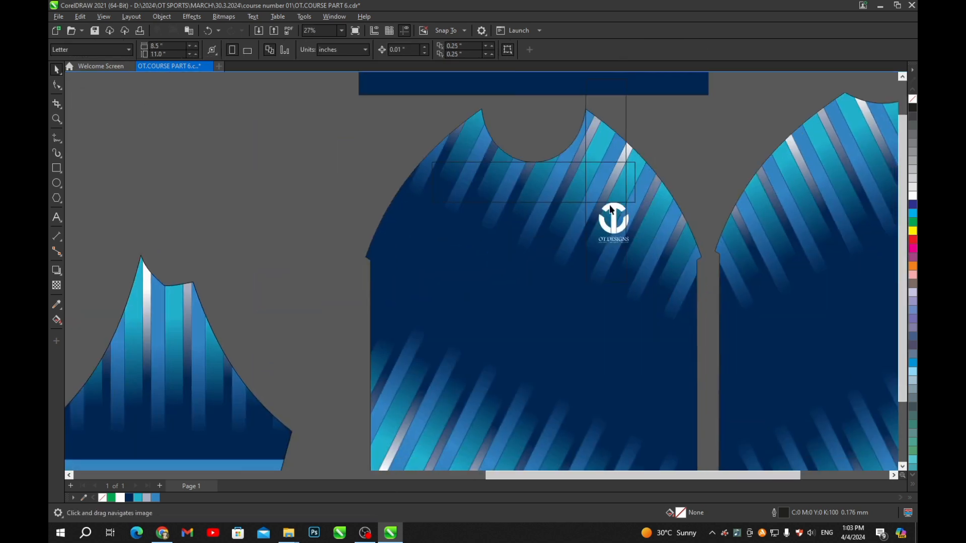
pyautogui.scroll(1, 599, 232)
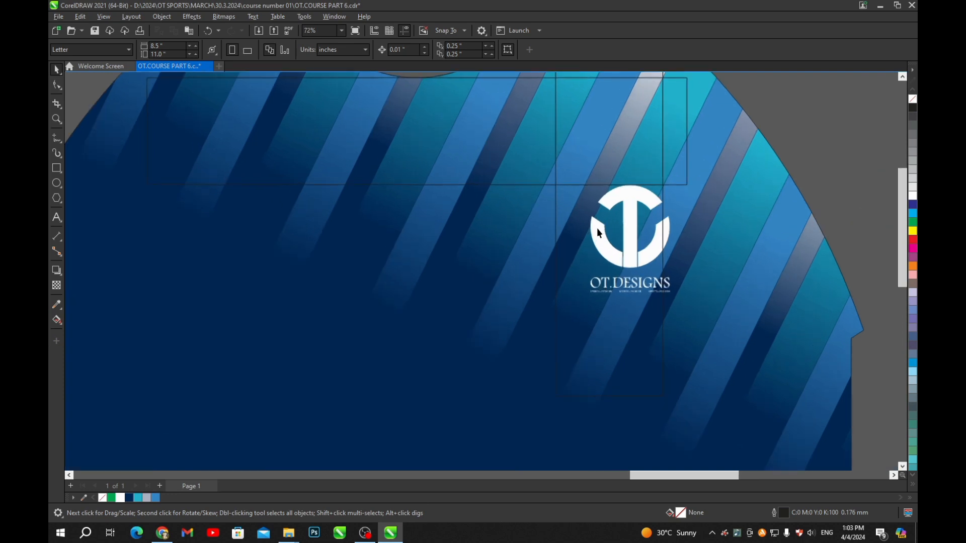
pyautogui.scroll(-3, 598, 232)
pyautogui.scroll(-1, 553, 240)
pyautogui.scroll(-1, 591, 247)
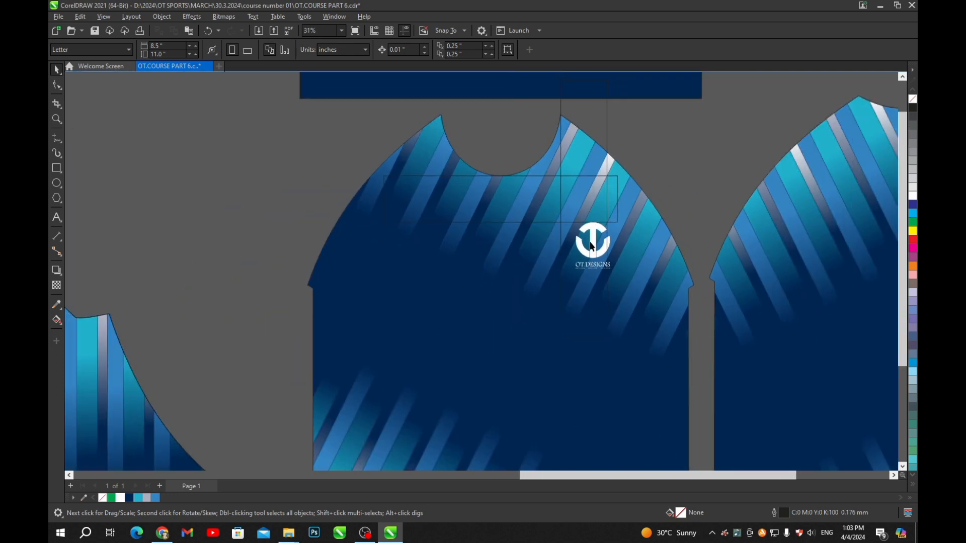
# - Line up the OT Designs logo with the upright guide rectangle
pyautogui.click(590, 249)
pyautogui.scroll(5, 590, 247)
pyautogui.moveTo(586, 239); pyautogui.dragTo(553, 244)
pyautogui.scroll(-4, 556, 242)
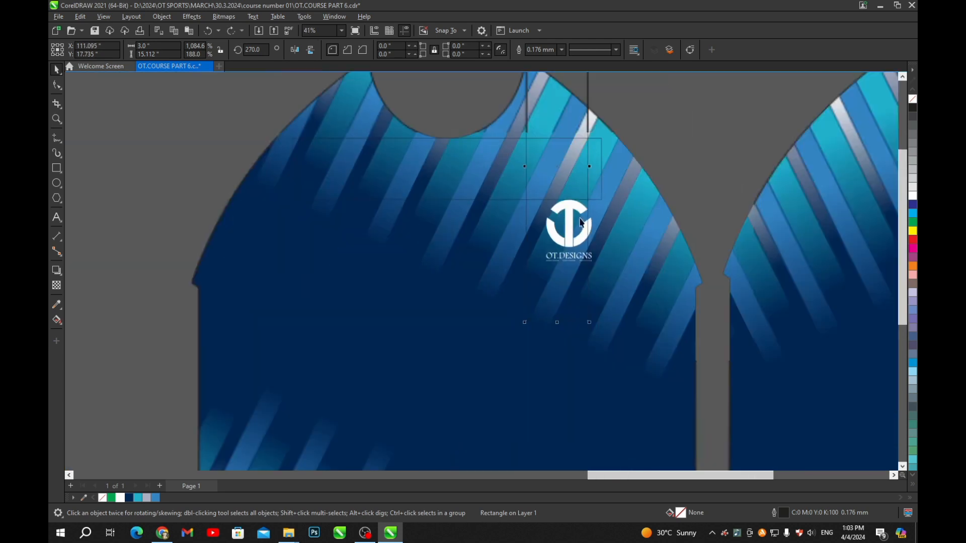
pyautogui.moveTo(631, 211); pyautogui.dragTo(495, 222)
pyautogui.scroll(4, 568, 216)
pyautogui.scroll(-4, 525, 238)
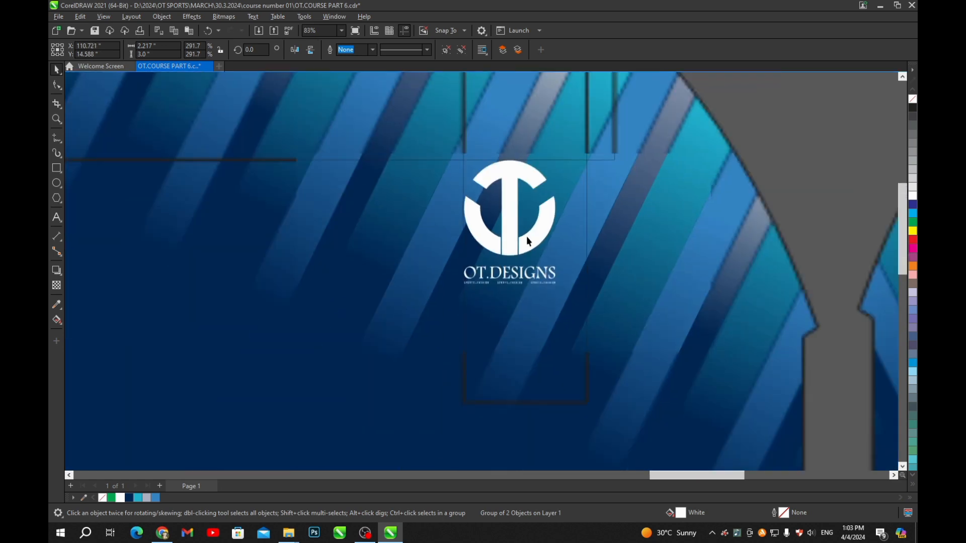
# - Delete both the horizontal and the upright guide rectangles
pyautogui.click(472, 164)
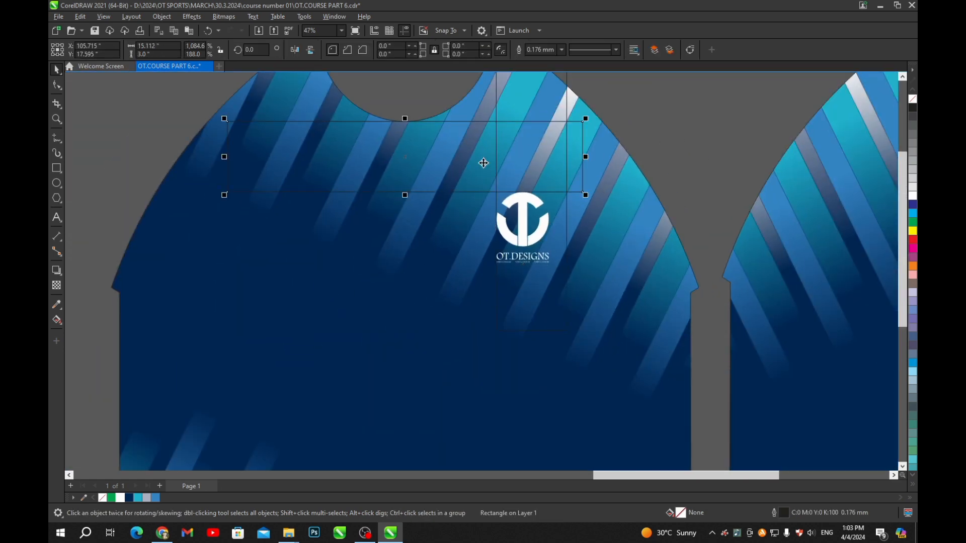
pyautogui.press('Delete')
pyautogui.scroll(-2, 498, 218)
pyautogui.scroll(2, 531, 112)
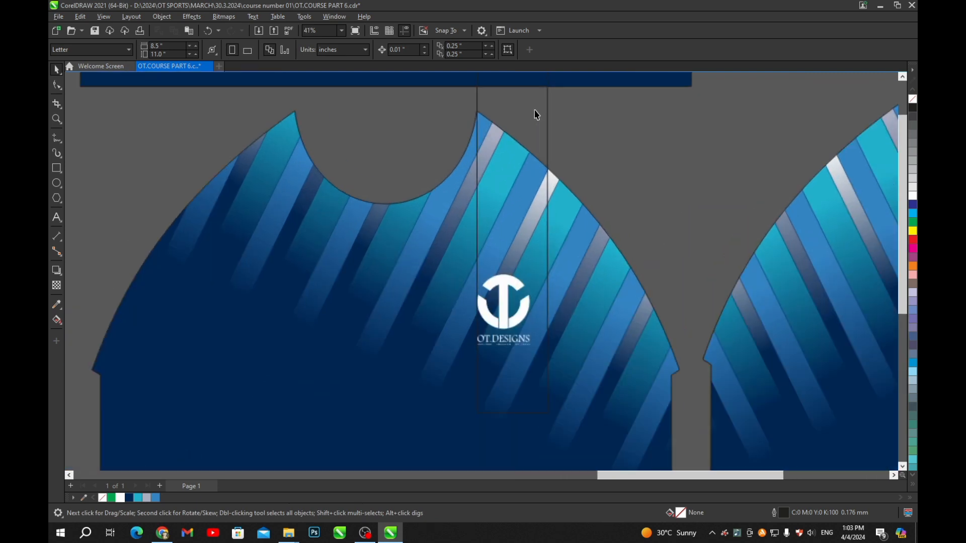
pyautogui.click(535, 110)
pyautogui.press('Delete')
pyautogui.scroll(-2, 515, 156)
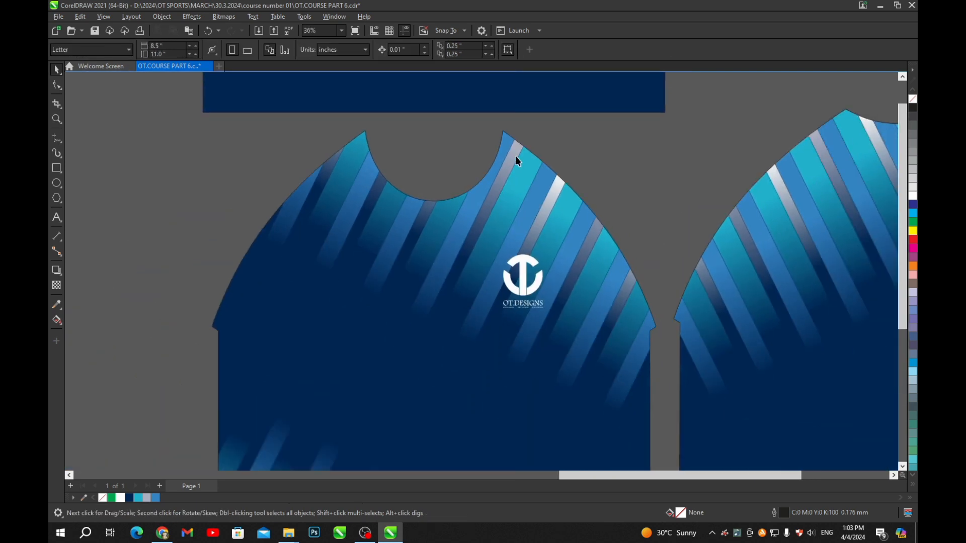
pyautogui.scroll(2, 498, 114)
pyautogui.scroll(-2, 535, 227)
pyautogui.scroll(-2, 535, 227)
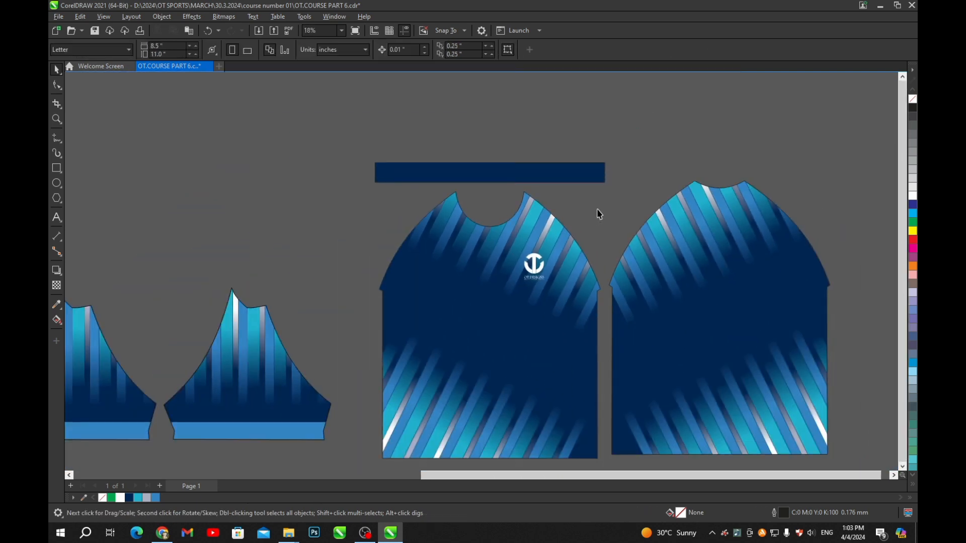
# - Save the jersey document with Ctrl+S
pyautogui.hotkey('ctrl', 's')
pyautogui.click(535, 274)
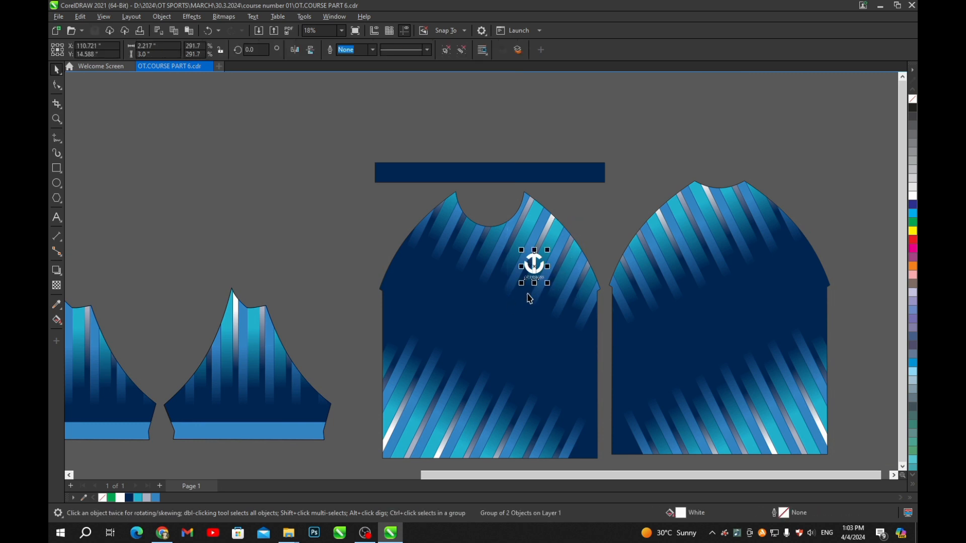
pyautogui.press('Escape')
pyautogui.scroll(-2, 498, 206)
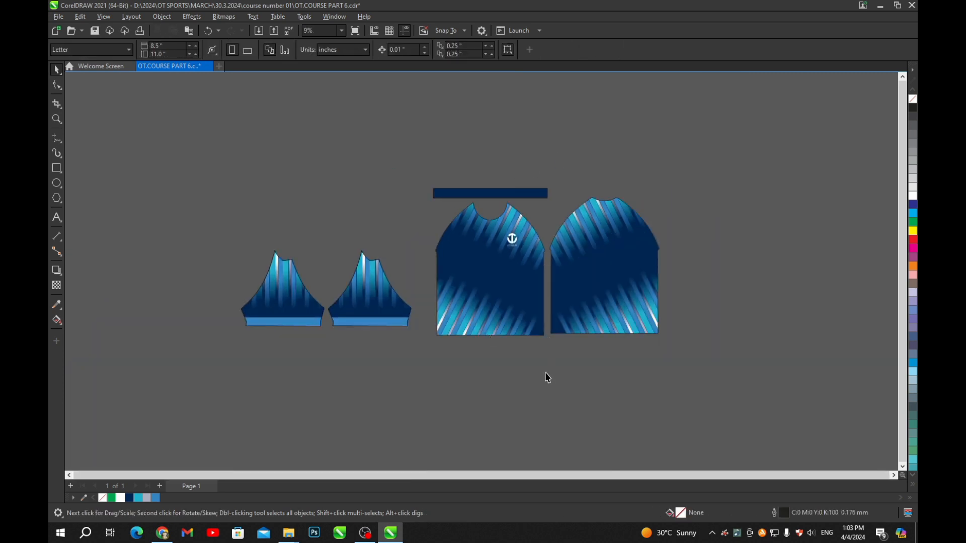
pyautogui.hotkey('ctrl', 's')
# - Start an artistic text object on empty canvas right of the back piece, typing 'h'
pyautogui.click(57, 218)
pyautogui.scroll(2, 643, 218)
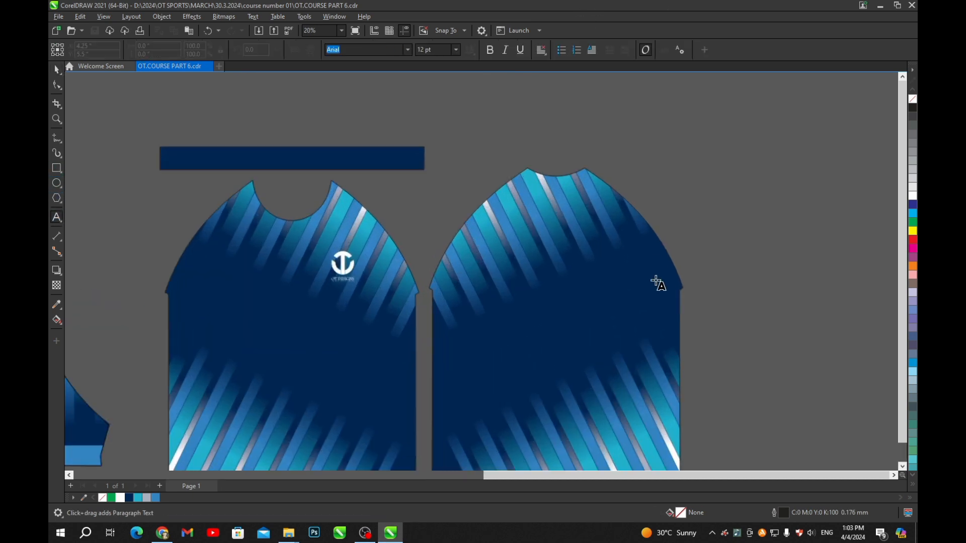
pyautogui.moveTo(696, 298); pyautogui.dragTo(520, 204)
pyautogui.scroll(-1, 519, 211)
pyautogui.click(579, 232)
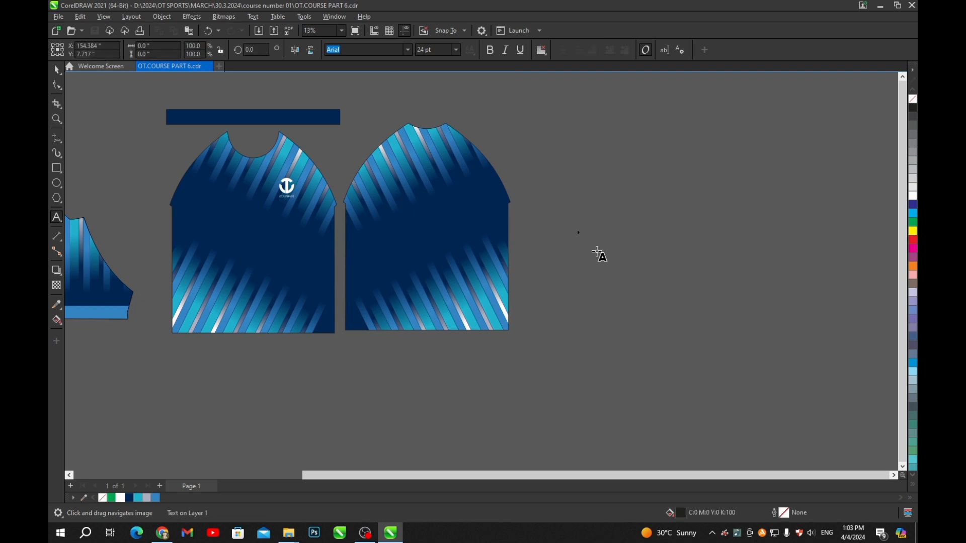
pyautogui.write('h')
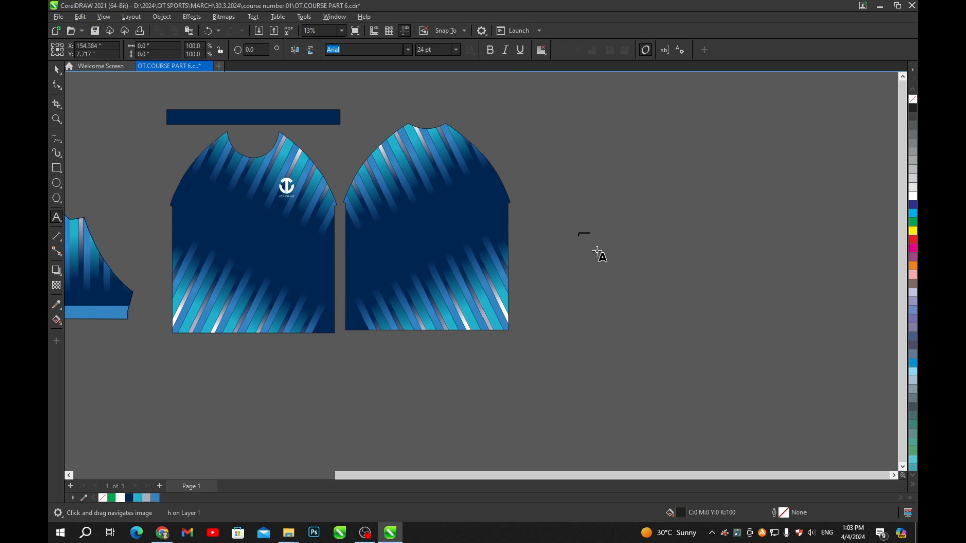
pyautogui.hotkey('ctrl', 'space')
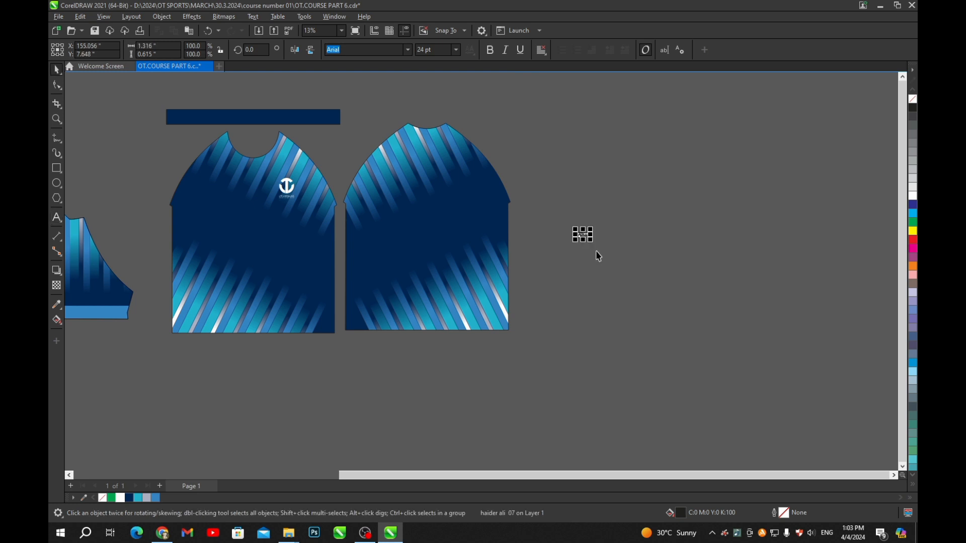
pyautogui.moveTo(592, 240); pyautogui.dragTo(716, 346)
pyautogui.moveTo(692, 294); pyautogui.dragTo(669, 240)
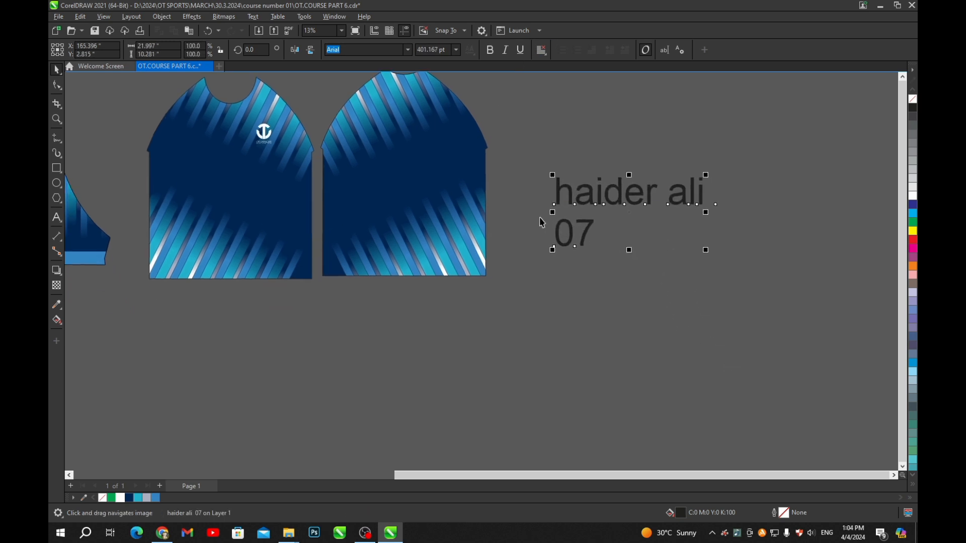
pyautogui.scroll(1, 631, 177)
pyautogui.scroll(1, 632, 176)
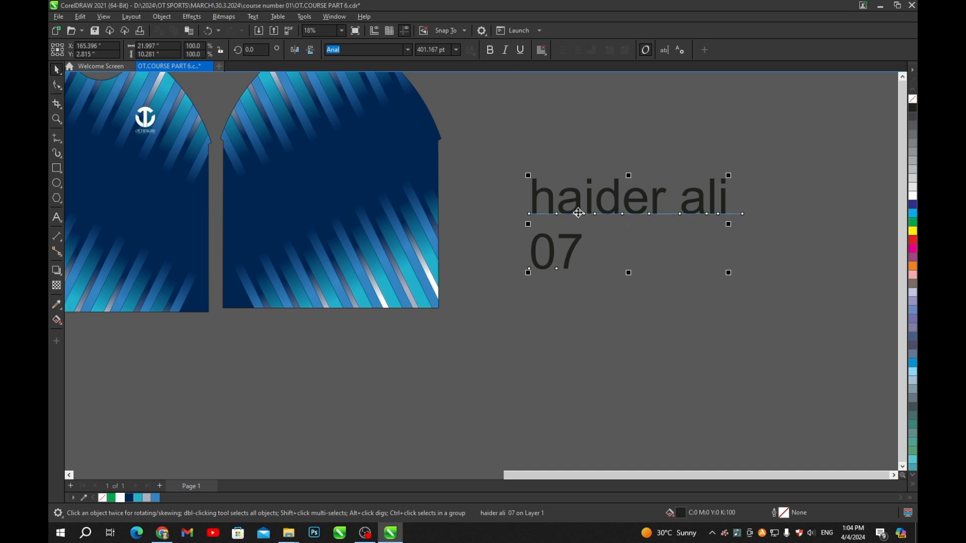
pyautogui.moveTo(618, 193); pyautogui.dragTo(617, 197)
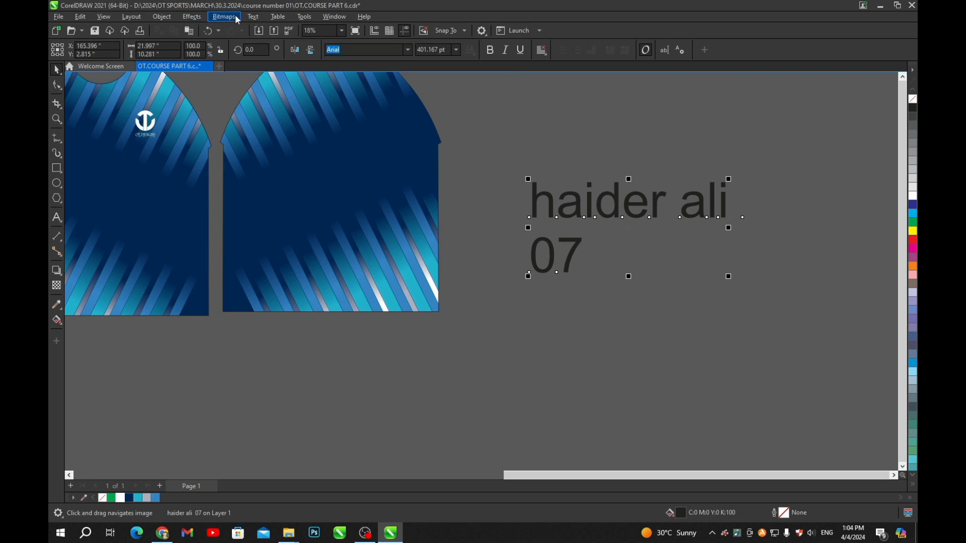
# - Change the text to UPPERCASE and break the name apart from the number
pyautogui.click(250, 17)
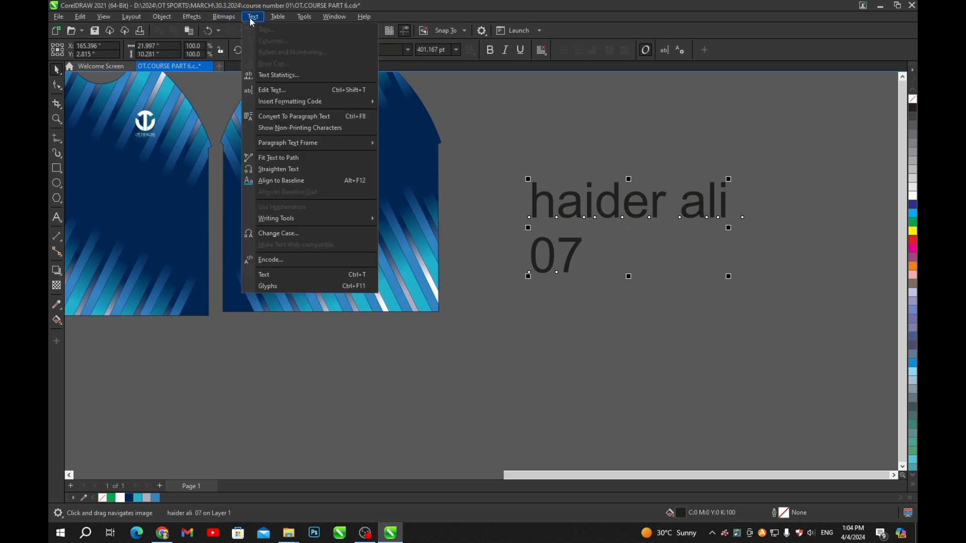
pyautogui.click(276, 234)
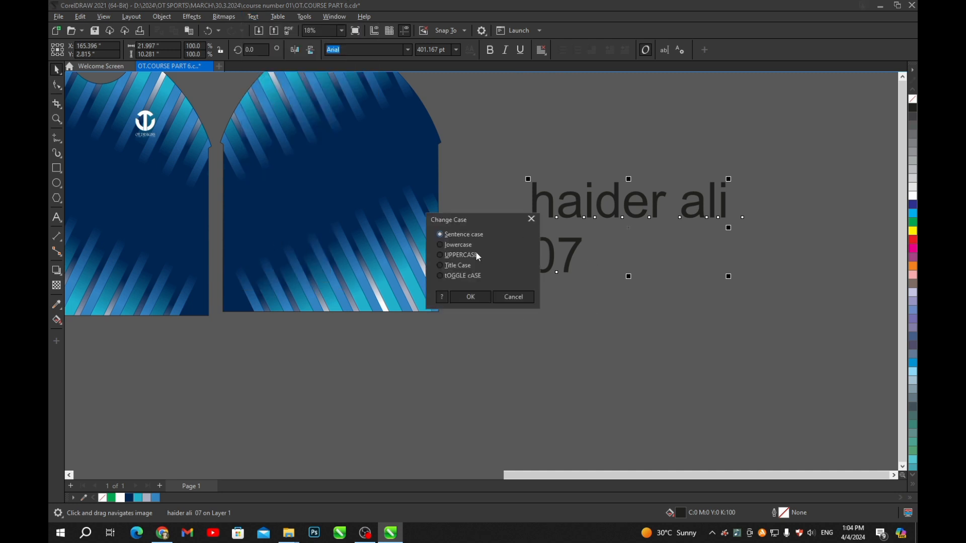
pyautogui.click(441, 256)
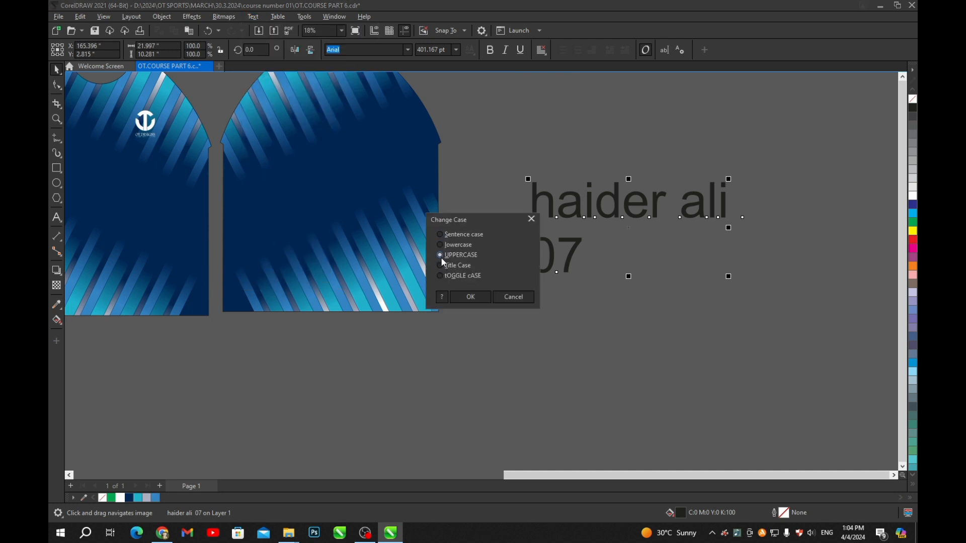
pyautogui.click(468, 296)
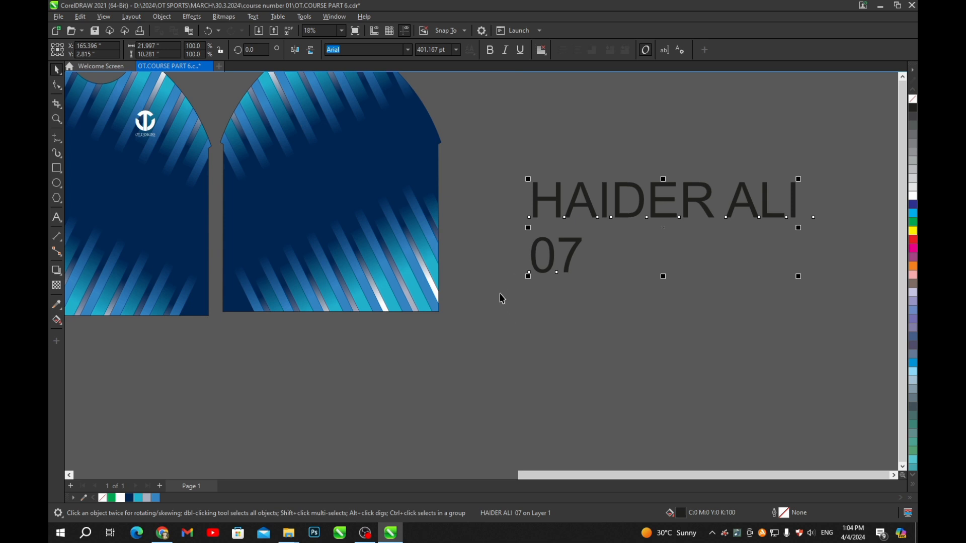
pyautogui.hotkey('ctrl', 'k')
# - Enlarge the 07 number to about 479% of its size
pyautogui.click(667, 340)
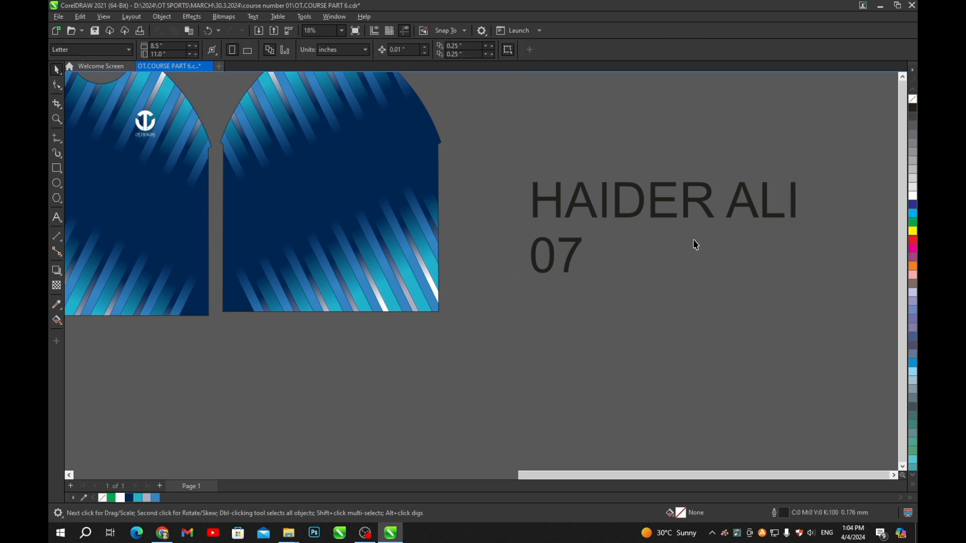
pyautogui.click(709, 211)
pyautogui.click(571, 256)
pyautogui.hscroll(1, 620, 278)
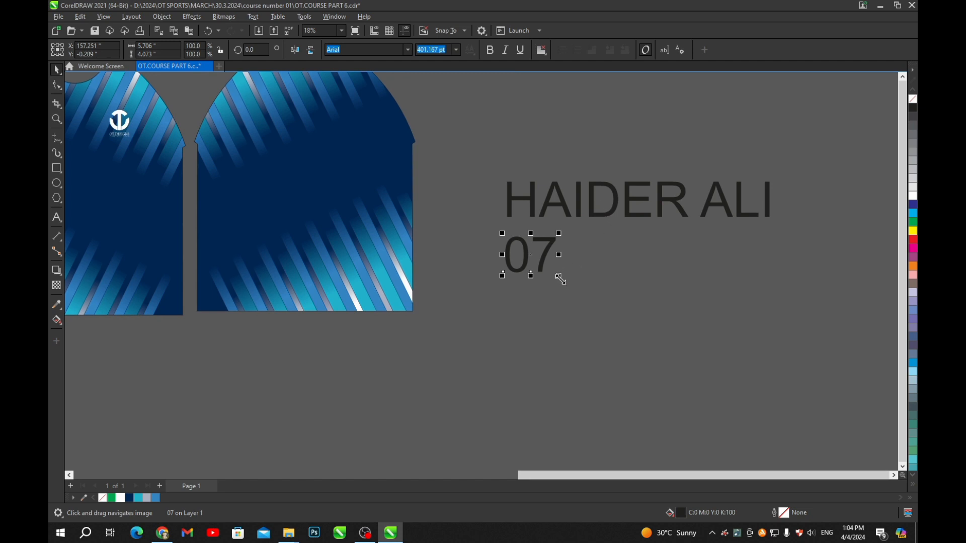
pyautogui.moveTo(558, 276); pyautogui.dragTo(771, 403)
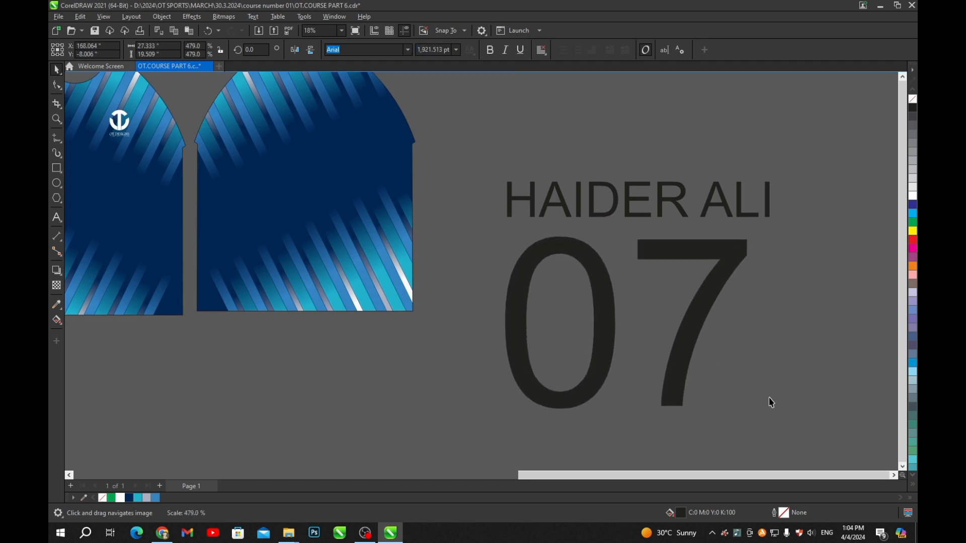
pyautogui.click(683, 217)
pyautogui.click(680, 213)
pyautogui.moveTo(770, 226); pyautogui.dragTo(765, 222)
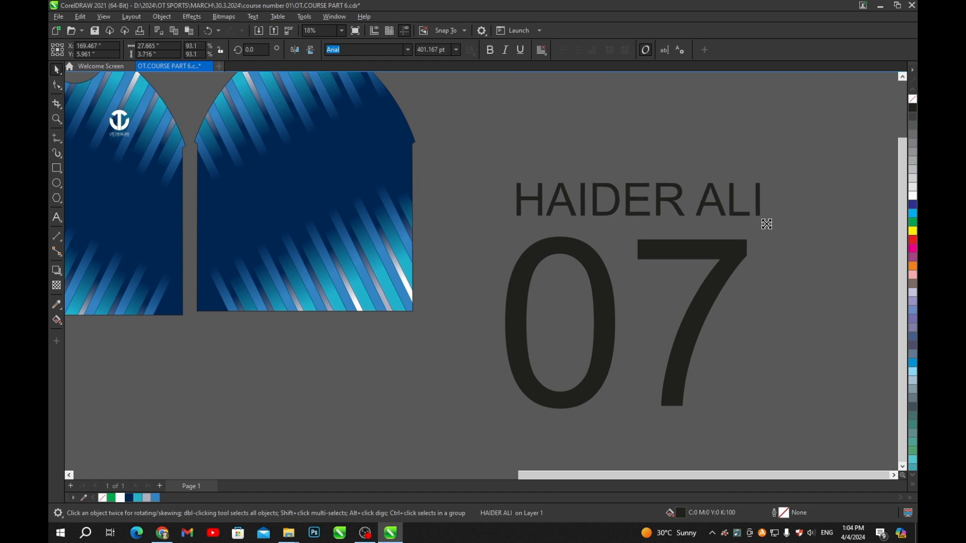
pyautogui.click(673, 167)
pyautogui.scroll(-2, 650, 164)
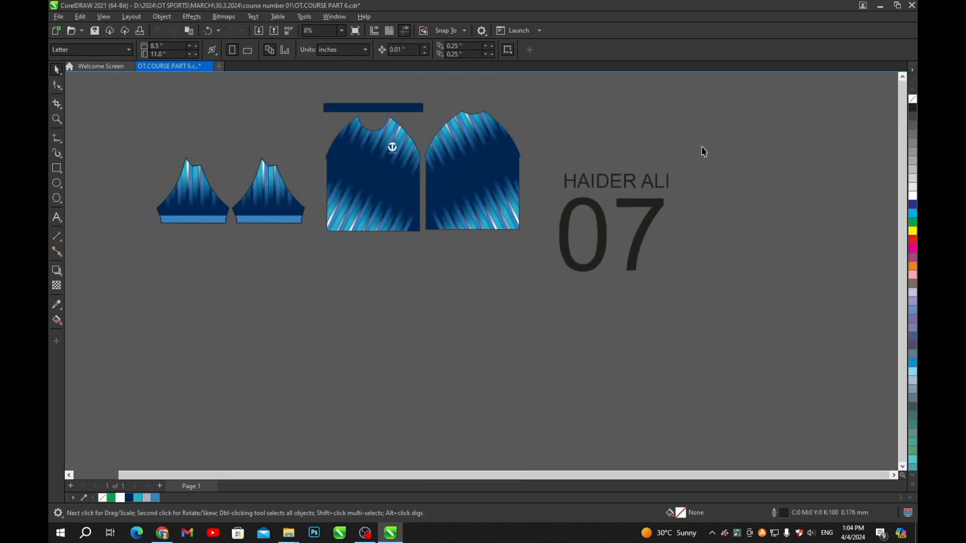
pyautogui.moveTo(701, 149); pyautogui.dragTo(538, 325)
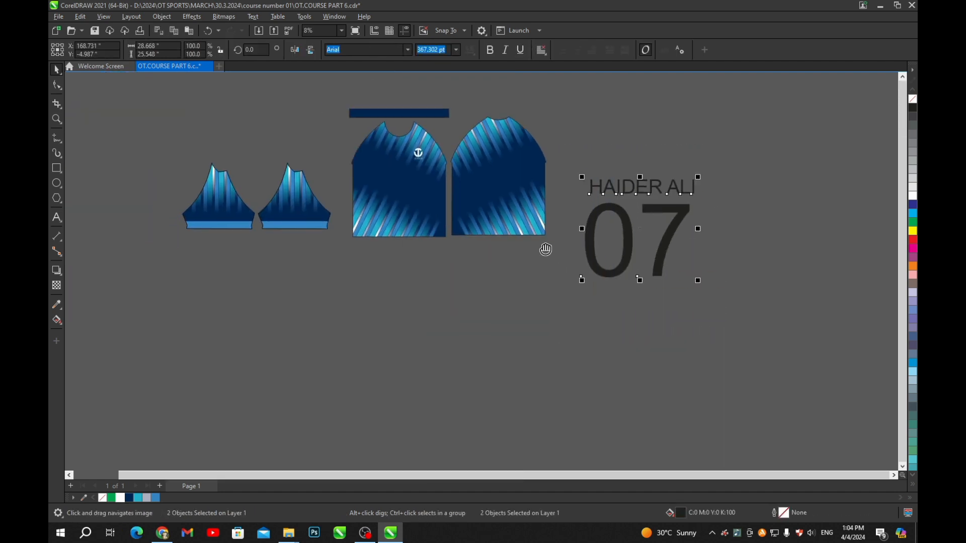
pyautogui.click(408, 50)
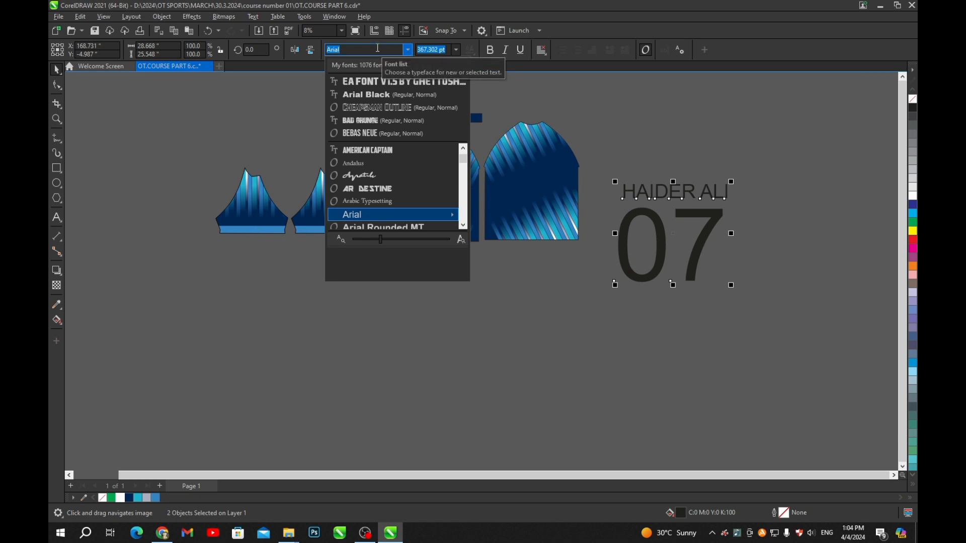
pyautogui.write('mlb')
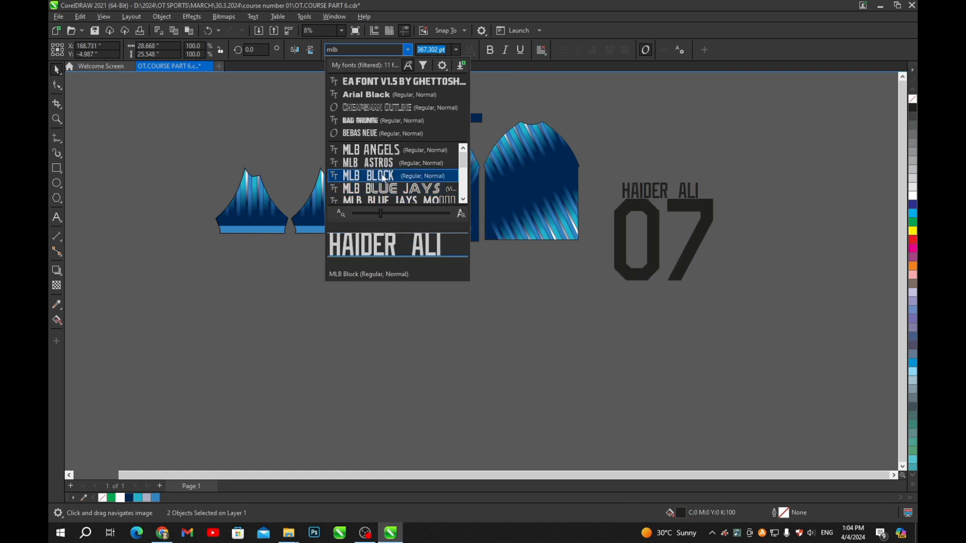
pyautogui.click(384, 177)
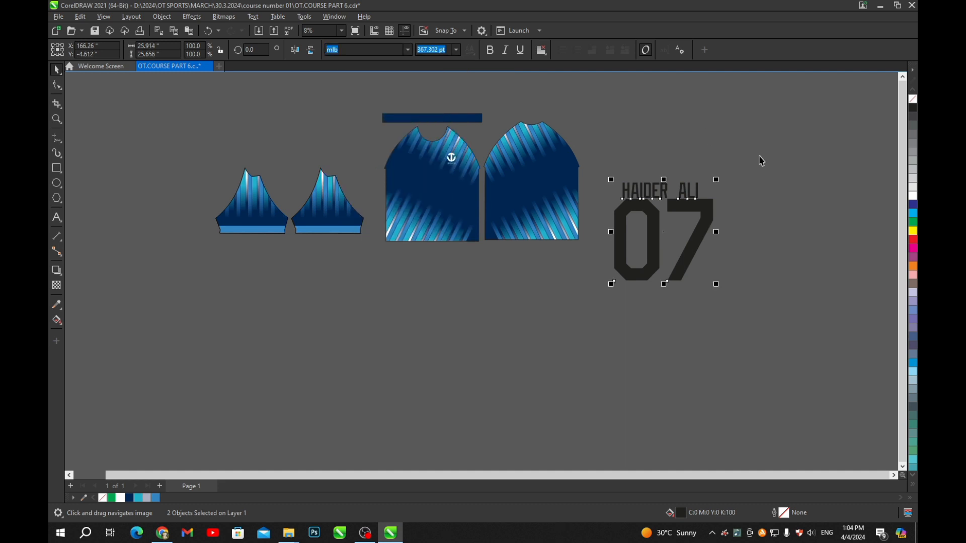
pyautogui.click(759, 174)
pyautogui.scroll(2, 693, 176)
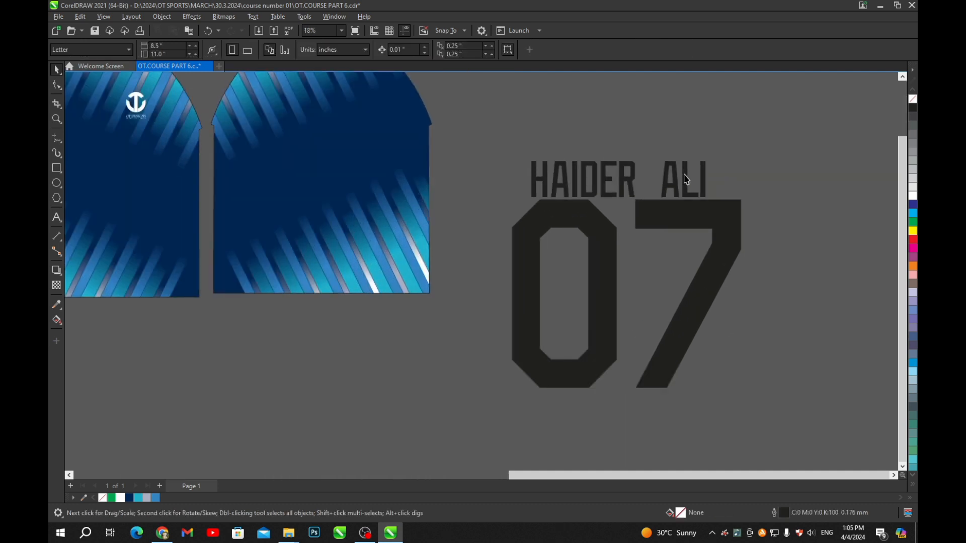
# - Scale the 07 number down somewhat
pyautogui.click(687, 176)
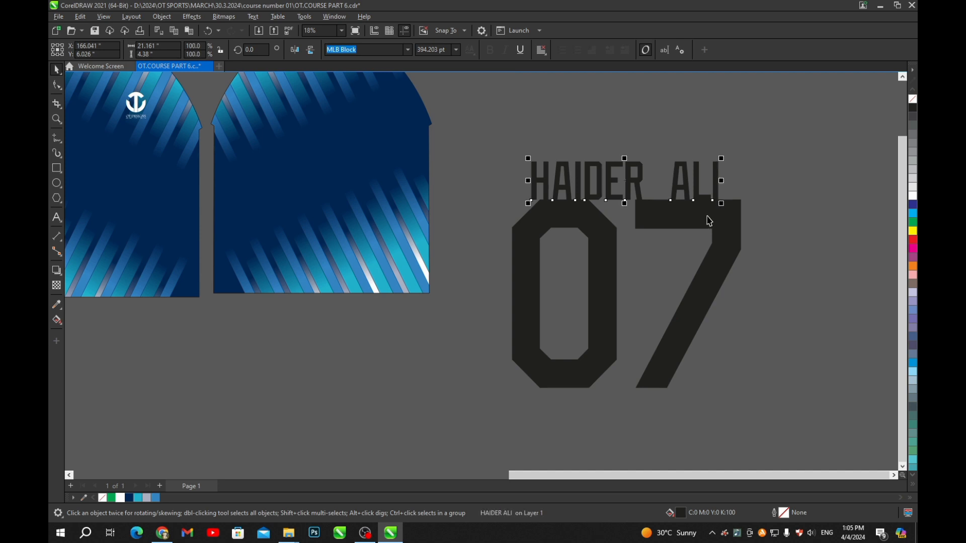
pyautogui.scroll(-2, 710, 214)
pyautogui.click(717, 241)
pyautogui.moveTo(733, 333); pyautogui.dragTo(696, 293)
pyautogui.scroll(-1, 713, 305)
pyautogui.click(642, 167)
pyautogui.scroll(3, 639, 166)
pyautogui.moveTo(636, 206); pyautogui.dragTo(390, 150)
pyautogui.click(641, 242)
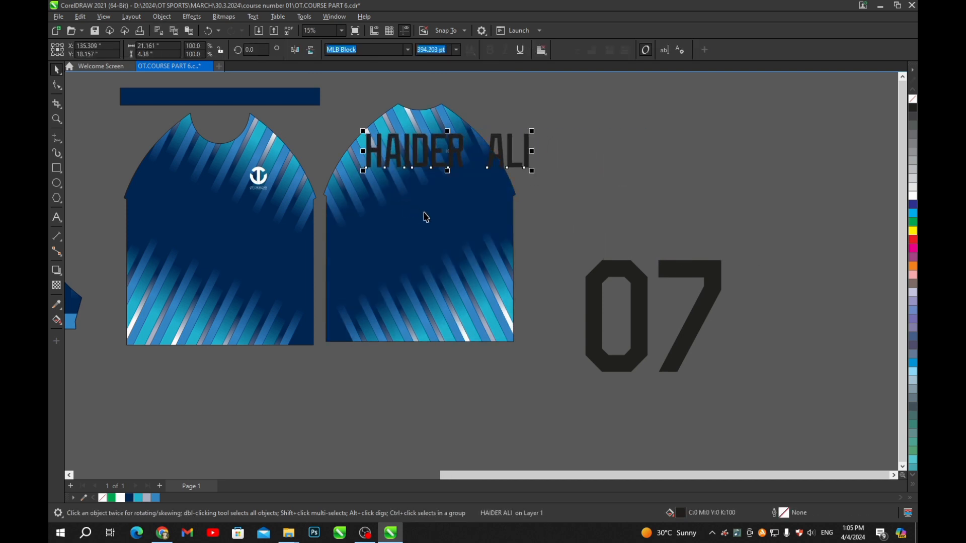
pyautogui.keyDown('shift'); pyautogui.click(422, 208); pyautogui.keyUp('shift')
pyautogui.click(608, 155)
pyautogui.scroll(1, 409, 156)
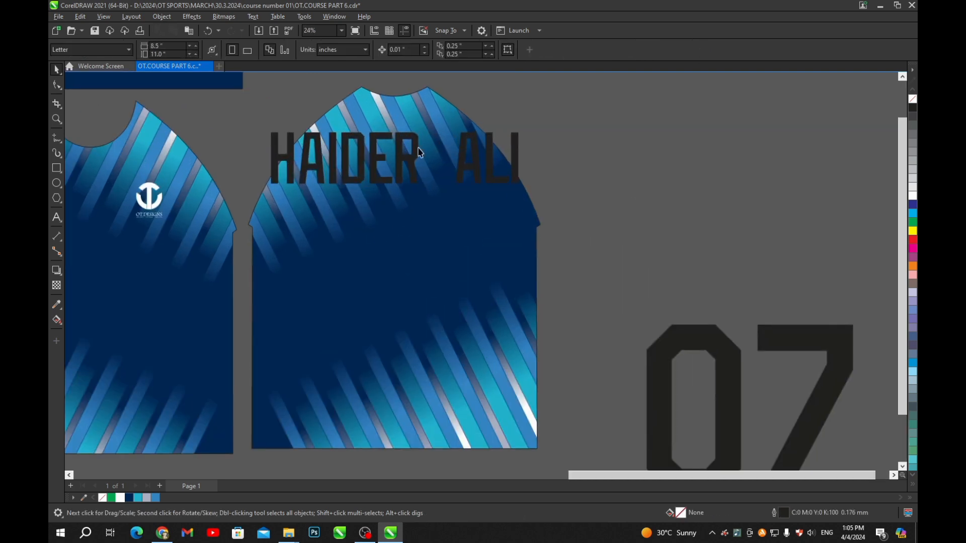
pyautogui.scroll(1, 443, 169)
pyautogui.click(442, 165)
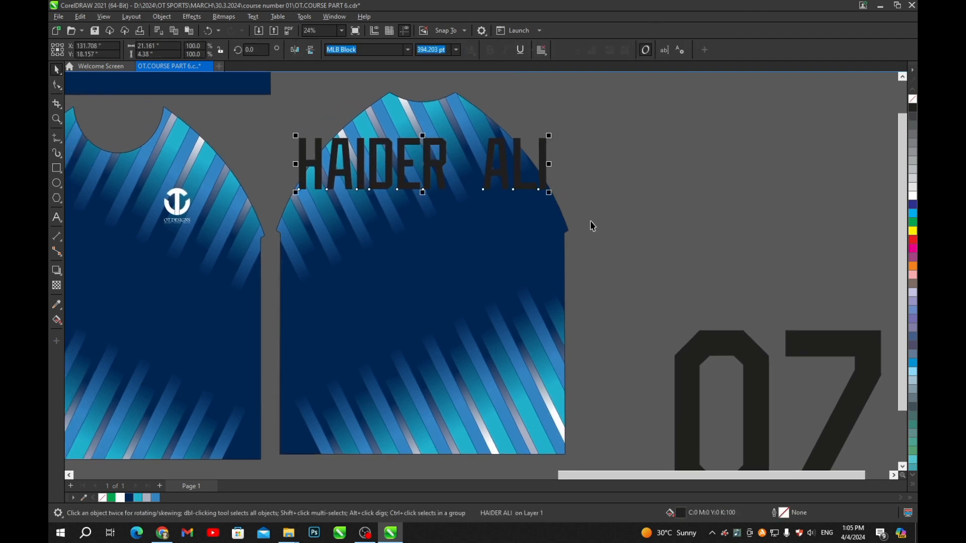
pyautogui.moveTo(549, 192); pyautogui.dragTo(488, 179)
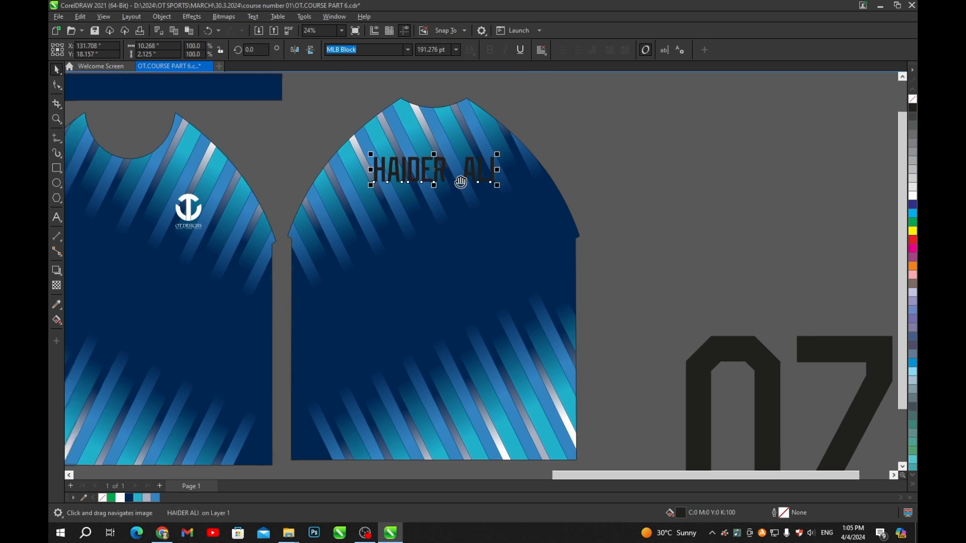
pyautogui.scroll(2, 461, 182)
pyautogui.keyDown('shift'); pyautogui.click(523, 153); pyautogui.keyUp('shift')
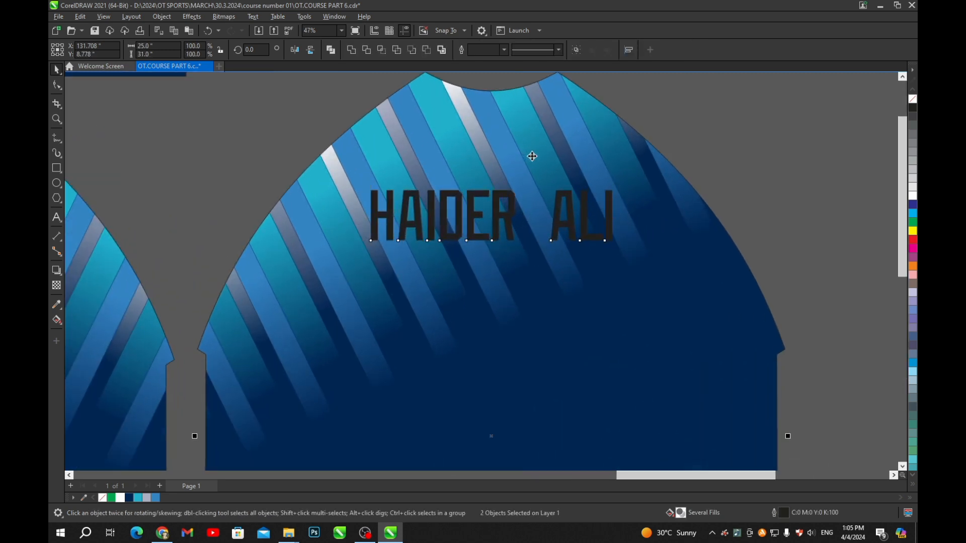
pyautogui.click(755, 146)
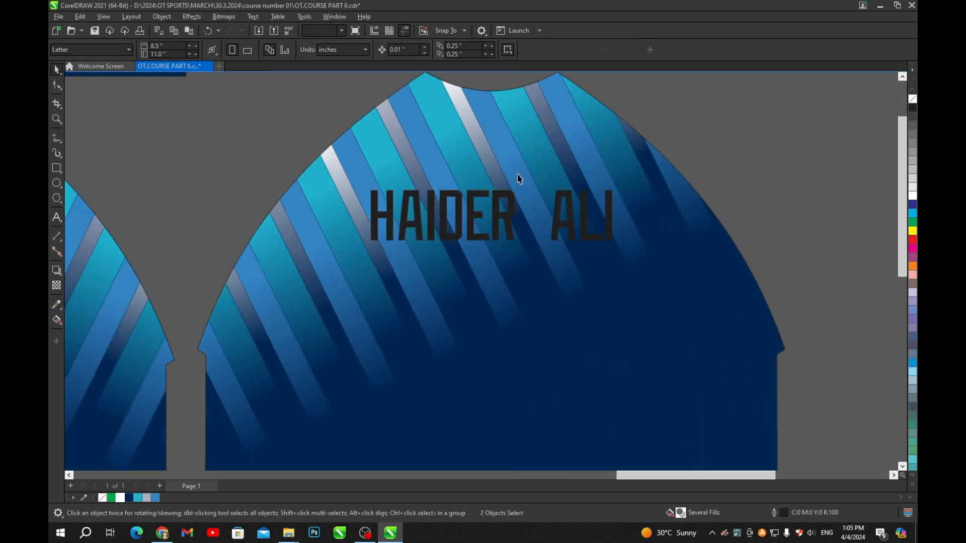
pyautogui.moveTo(502, 202); pyautogui.dragTo(505, 248)
pyautogui.scroll(1, 516, 250)
pyautogui.click(514, 249)
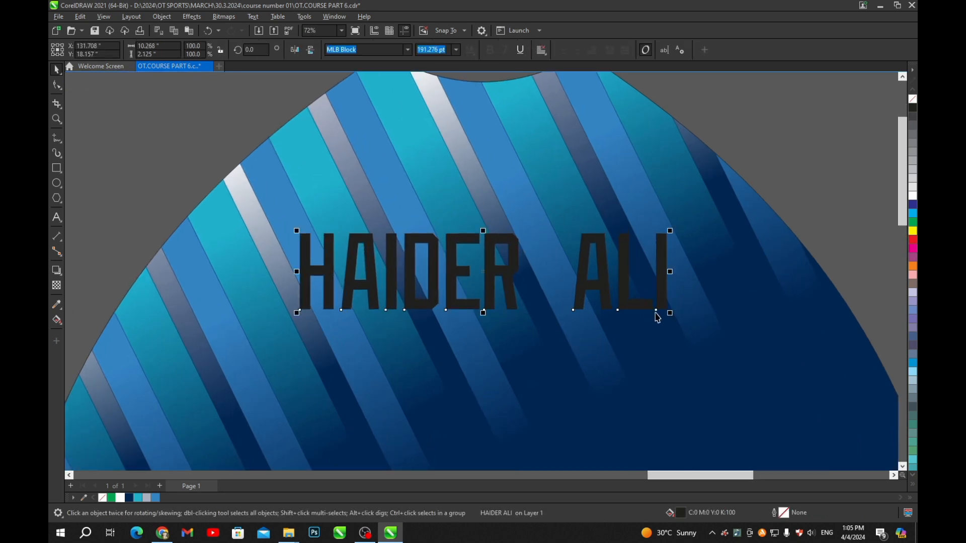
pyautogui.moveTo(670, 315); pyautogui.dragTo(650, 308)
pyautogui.scroll(-2, 670, 289)
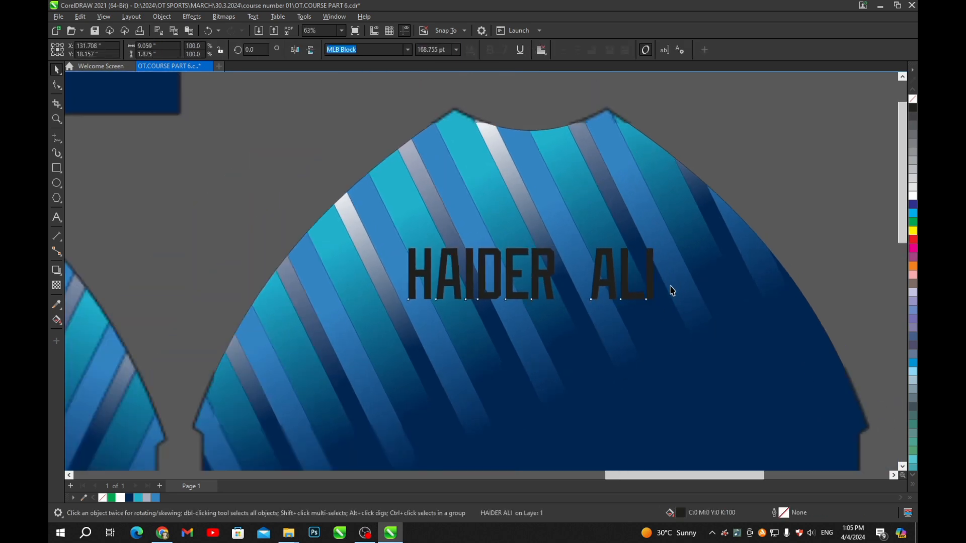
pyautogui.moveTo(576, 275); pyautogui.dragTo(593, 181)
pyautogui.scroll(4, 587, 189)
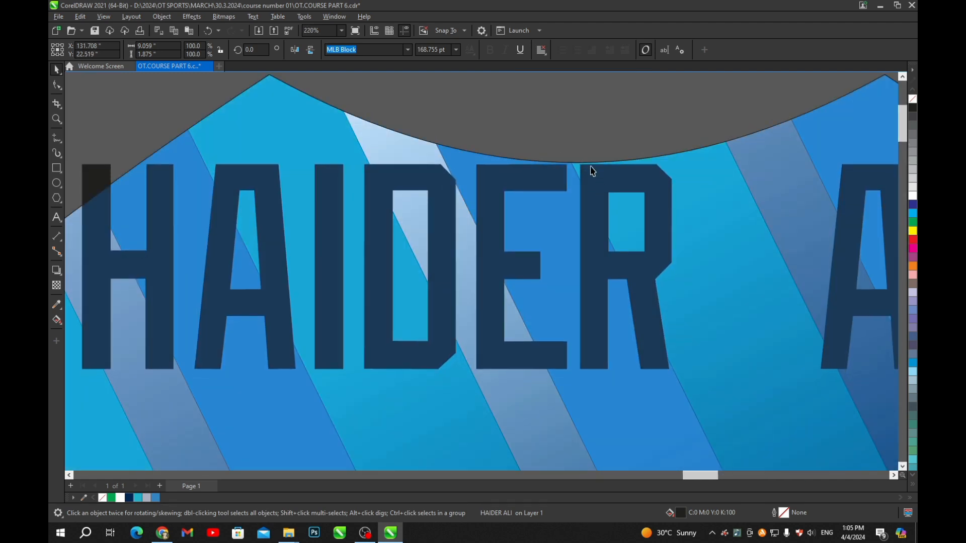
pyautogui.click(585, 141)
# - Try a 3.5-inch nudge distance, nudging the name down and back up
pyautogui.press('Tab')
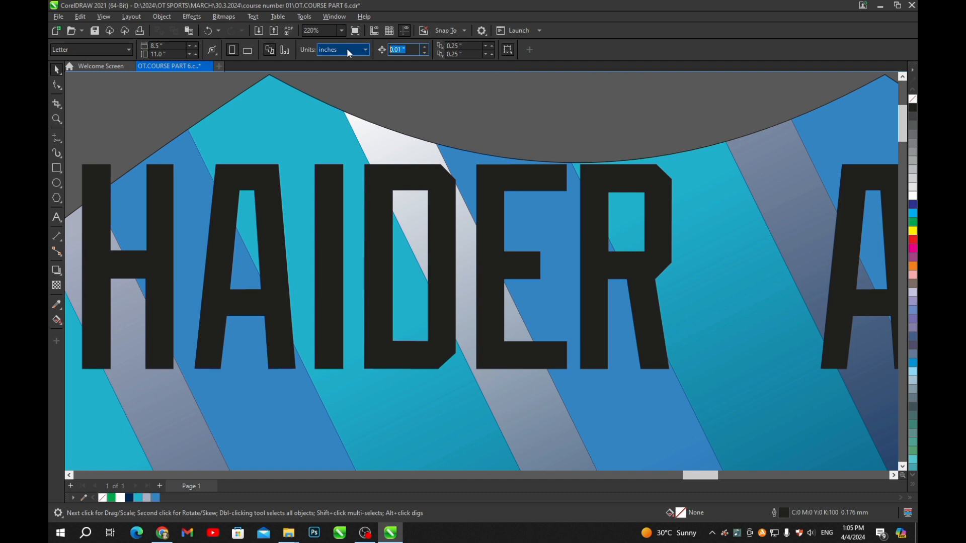
pyautogui.write('3')
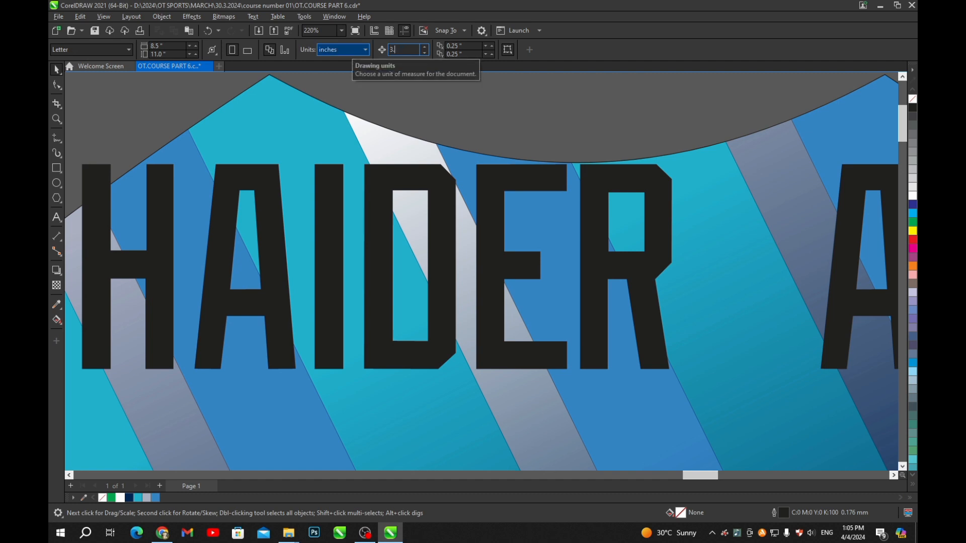
pyautogui.write('.5')
pyautogui.press('Return')
pyautogui.scroll(-5, 470, 146)
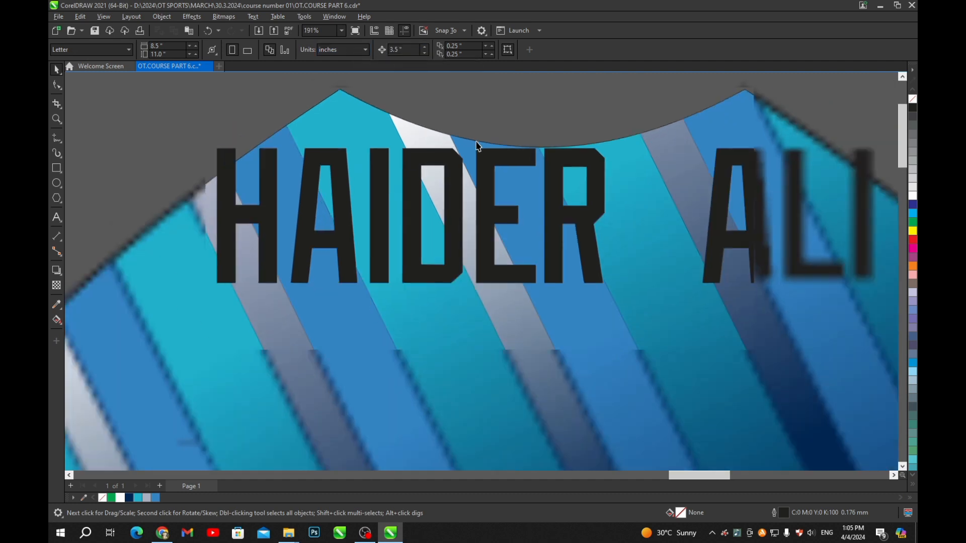
pyautogui.click(490, 153)
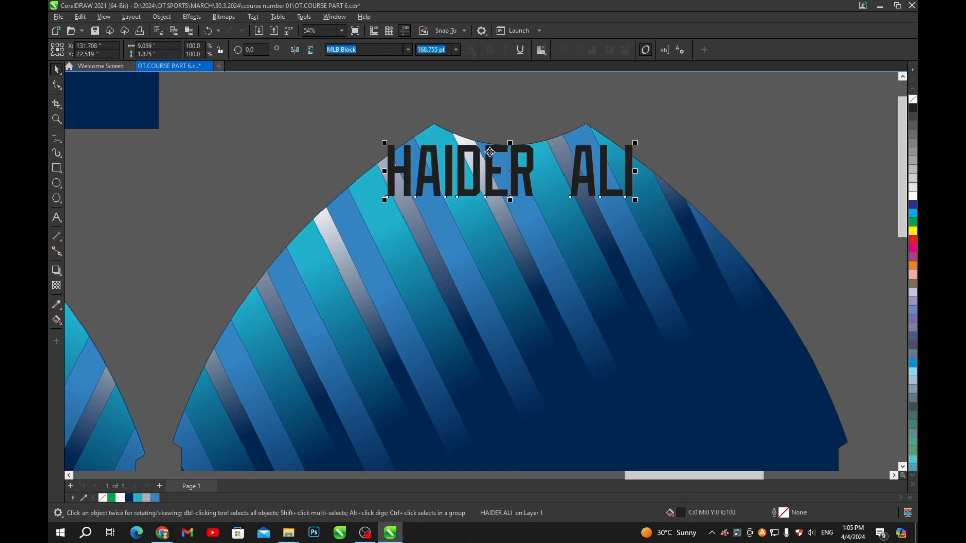
pyautogui.press('Down')
pyautogui.scroll(-3, 488, 151)
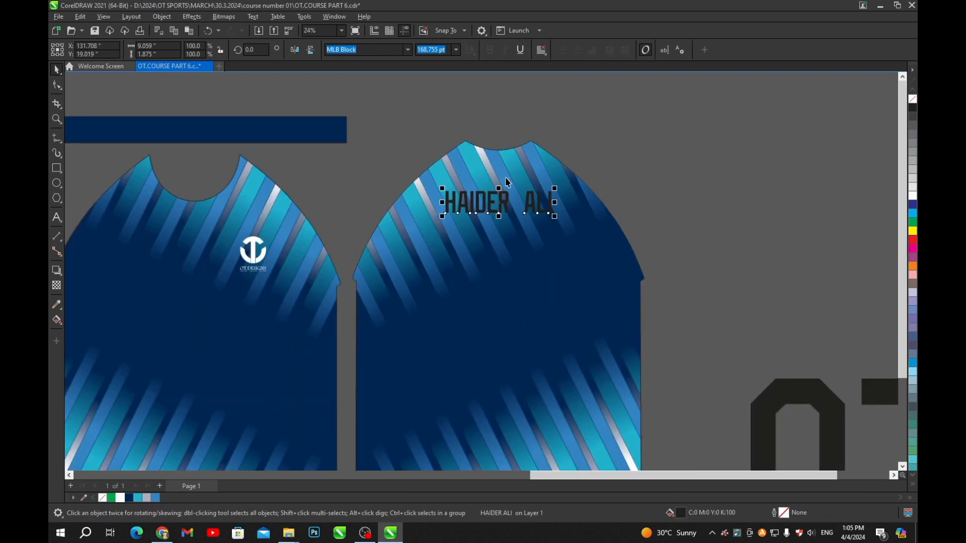
pyautogui.press('Up')
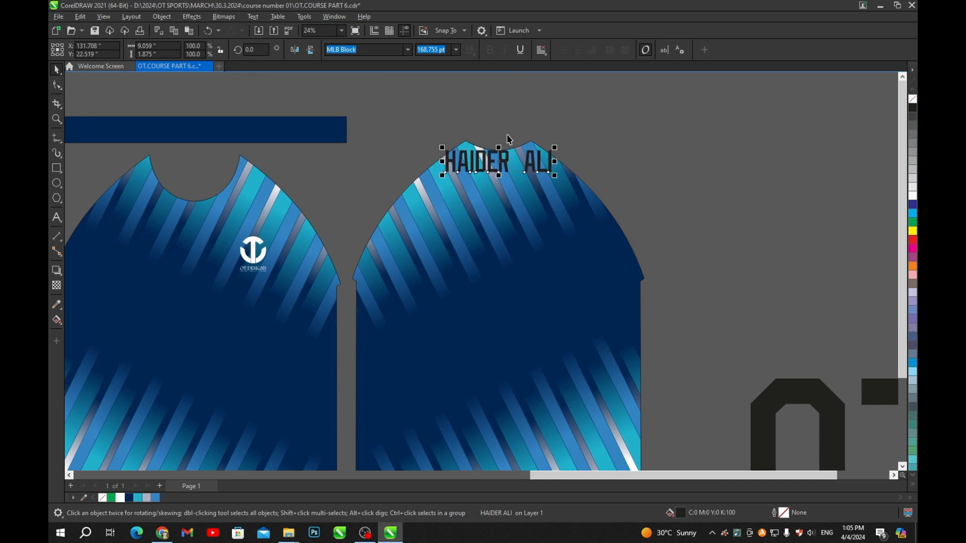
pyautogui.scroll(2, 507, 135)
pyautogui.scroll(1, 505, 160)
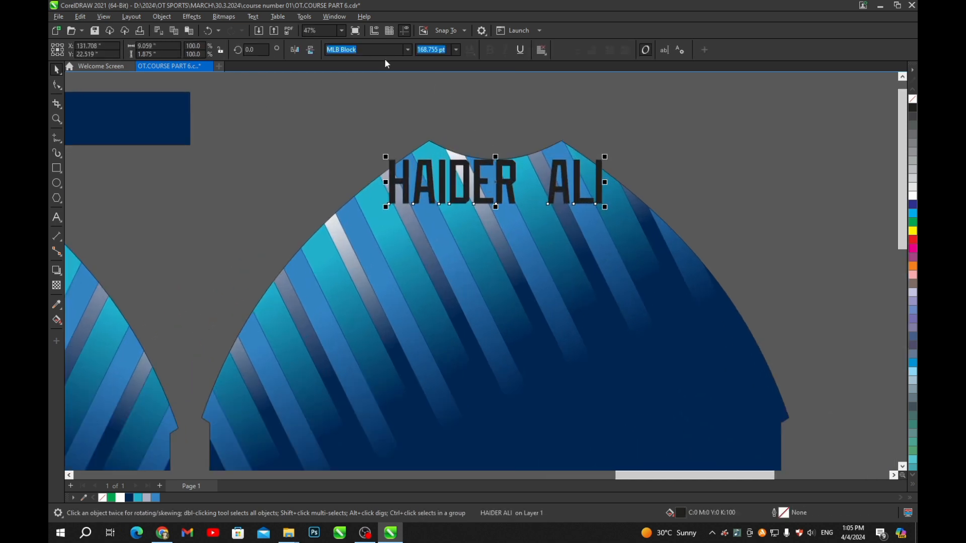
pyautogui.click(478, 130)
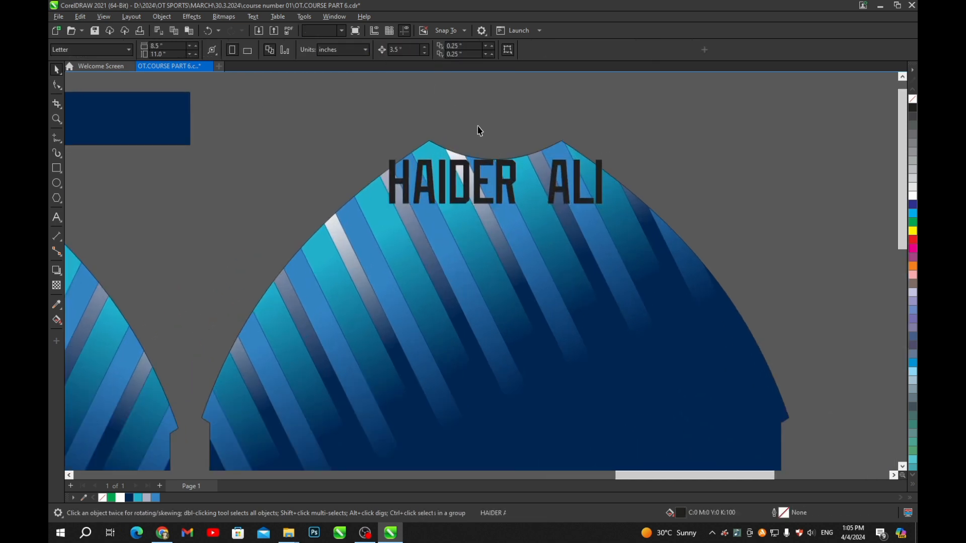
pyautogui.click(390, 50)
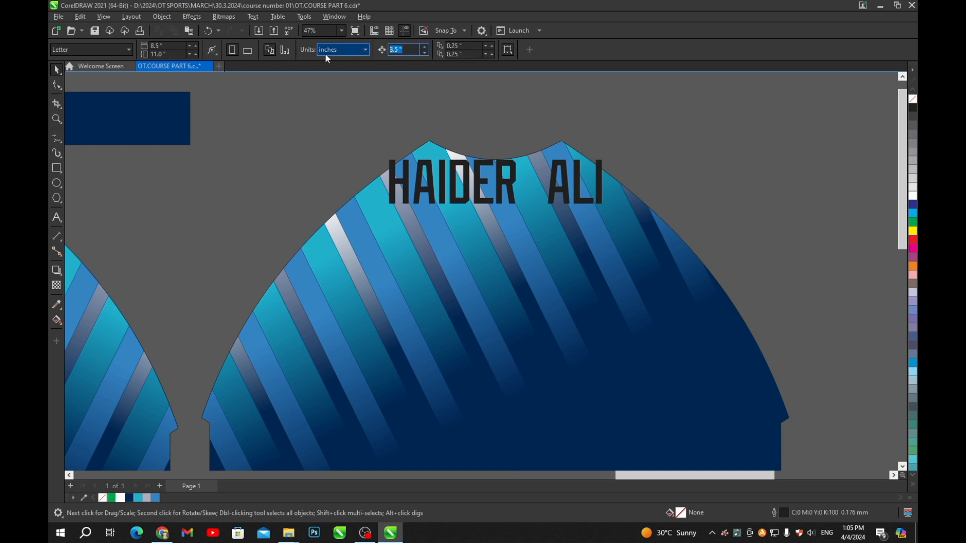
pyautogui.write('3')
pyautogui.press('Return')
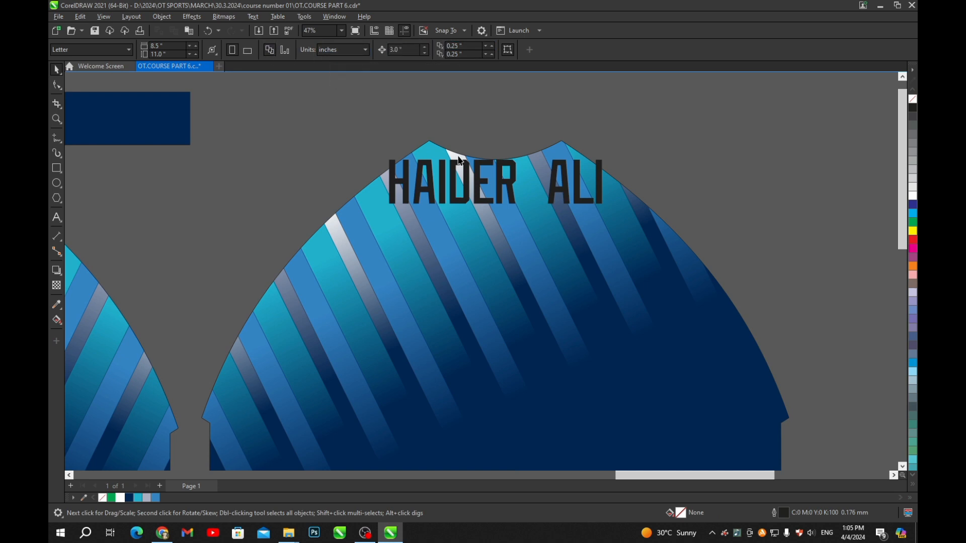
pyautogui.click(480, 175)
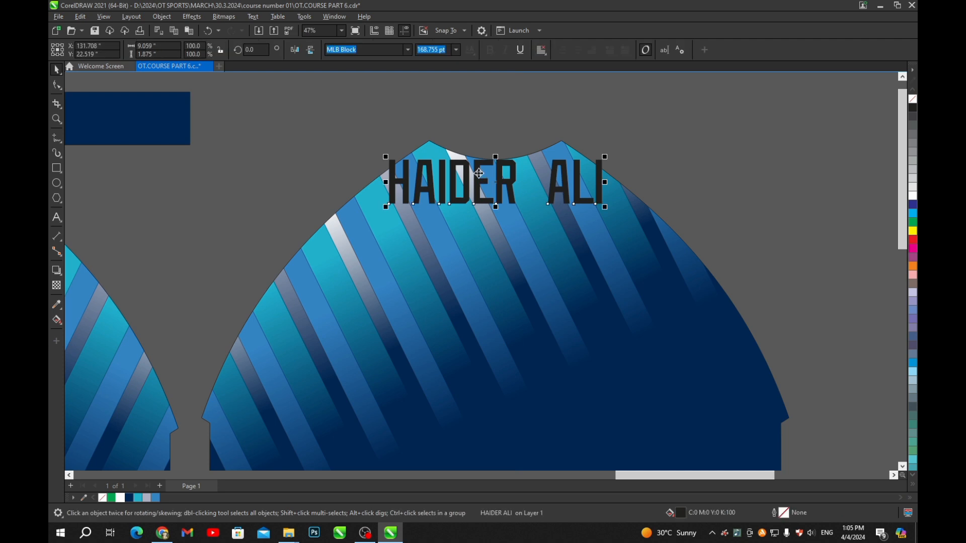
pyautogui.press('Down')
pyautogui.scroll(-5, 488, 172)
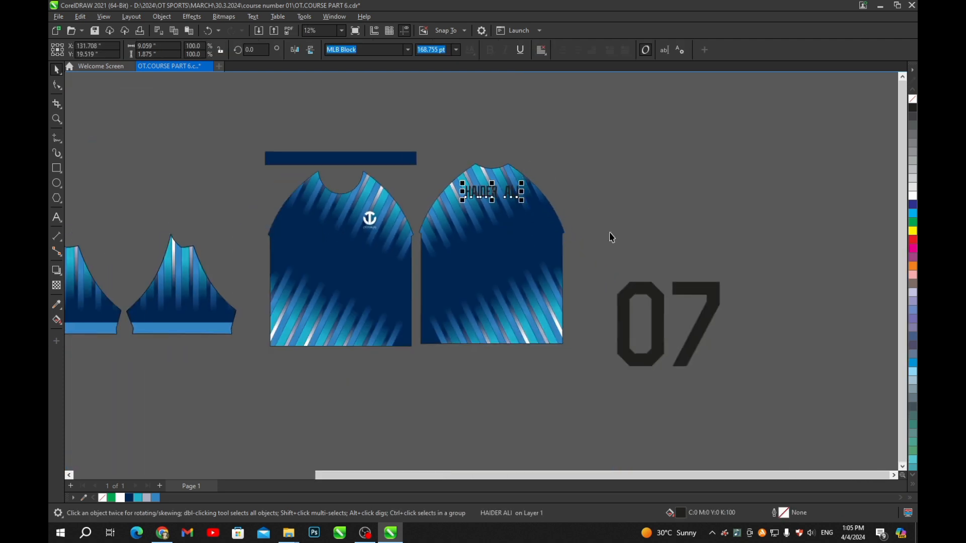
# - Delete the extra 07 copy and place the 07 number inside the jersey back
pyautogui.moveTo(662, 302); pyautogui.dragTo(643, 291)
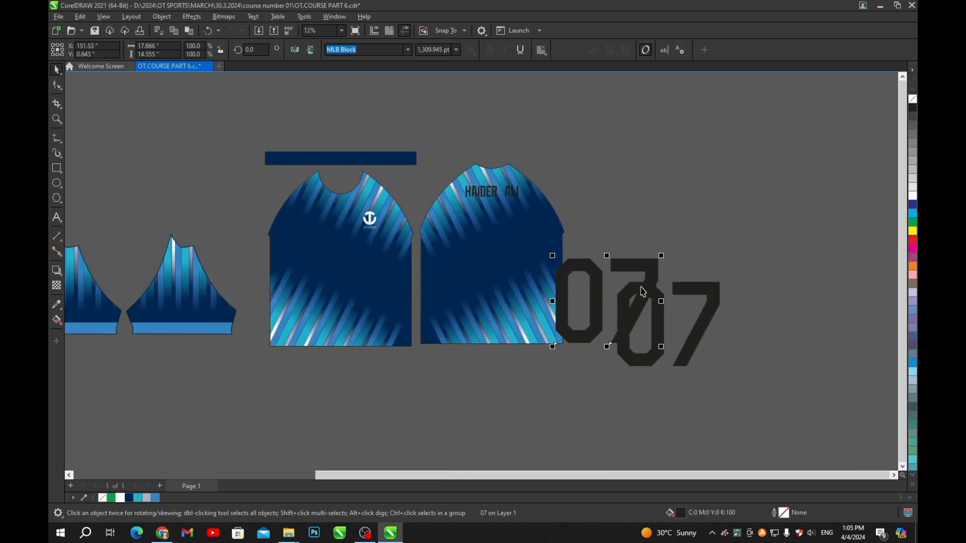
pyautogui.click(715, 316)
pyautogui.press('Delete')
pyautogui.rightClick(443, 118)
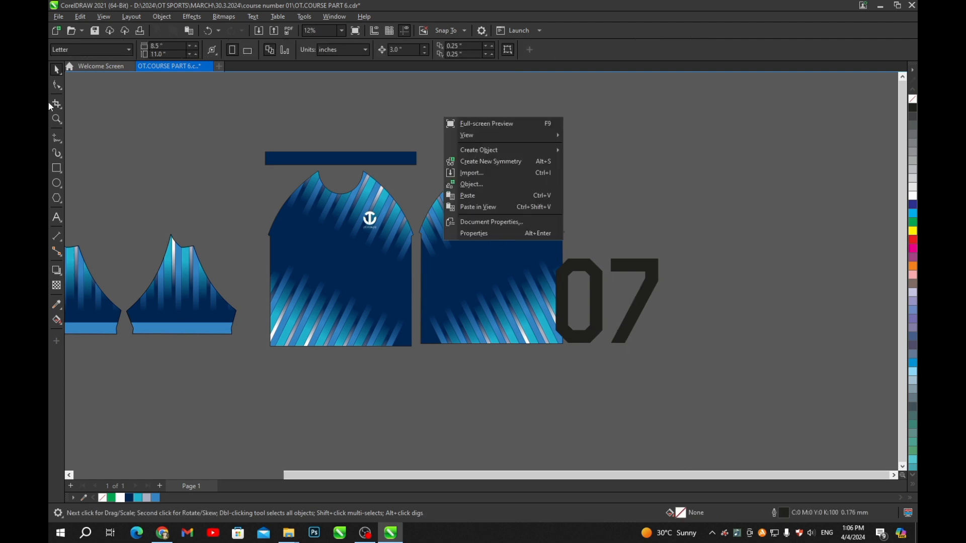
pyautogui.click(670, 270)
pyautogui.moveTo(660, 281); pyautogui.dragTo(533, 222)
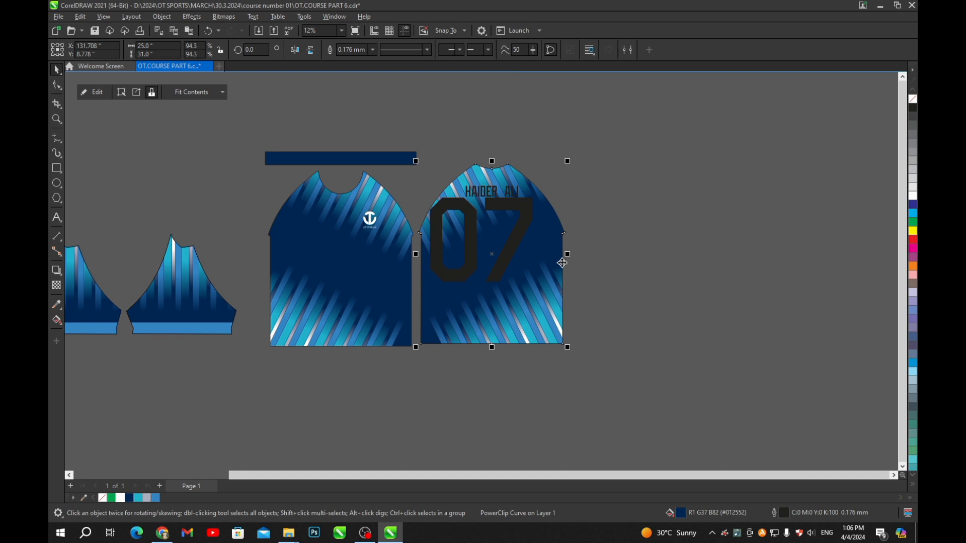
# - Set the 07 number's height to 8 inches
pyautogui.keyDown('ctrl'); pyautogui.click(526, 221); pyautogui.keyUp('ctrl')
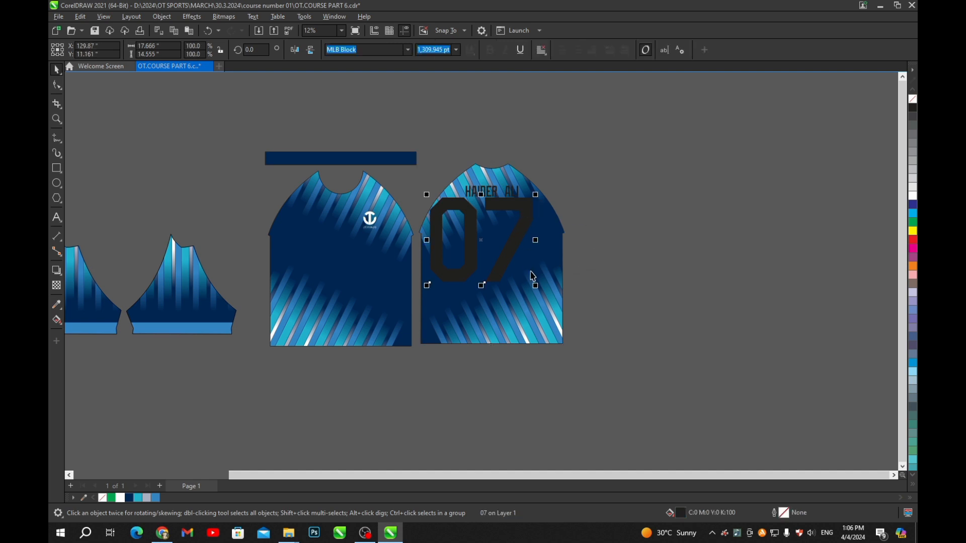
pyautogui.click(524, 319)
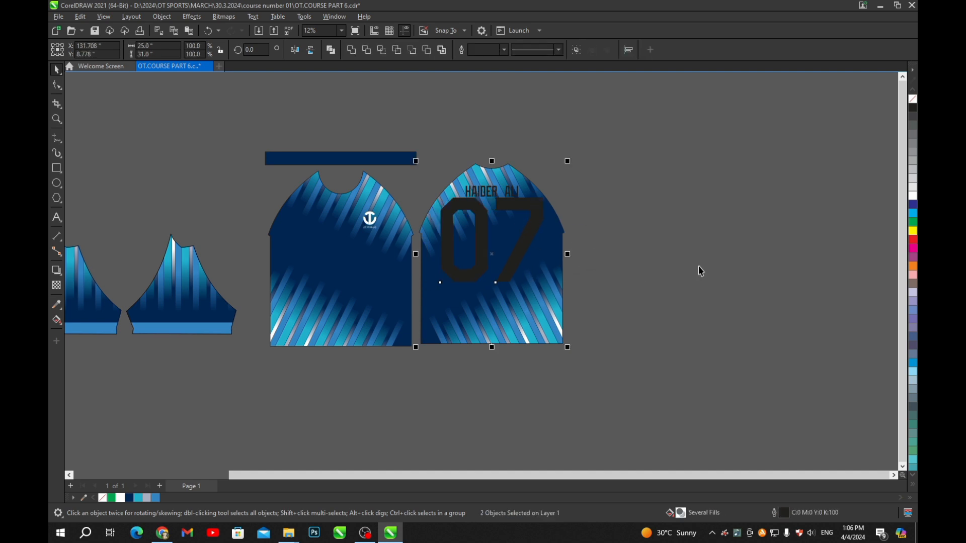
pyautogui.click(699, 269)
pyautogui.scroll(1, 536, 184)
pyautogui.scroll(1, 536, 184)
pyautogui.keyDown('ctrl'); pyautogui.click(517, 222); pyautogui.keyUp('ctrl')
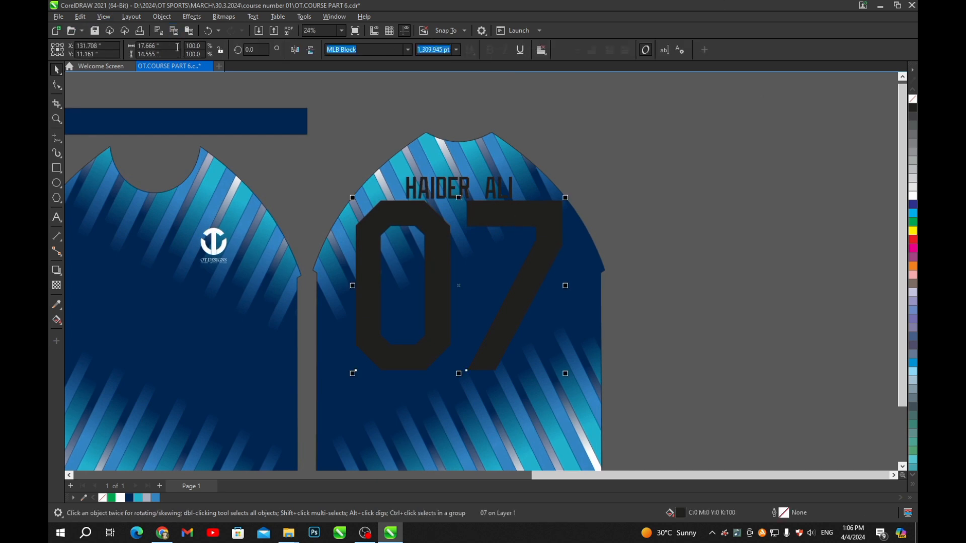
pyautogui.moveTo(156, 54); pyautogui.dragTo(63, 59)
pyautogui.write('8')
pyautogui.press('Return')
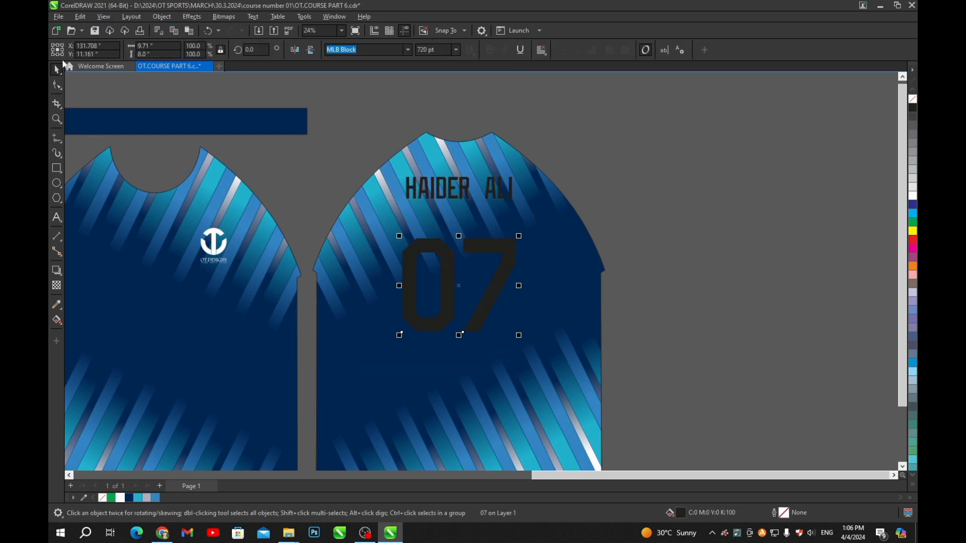
pyautogui.scroll(2, 511, 252)
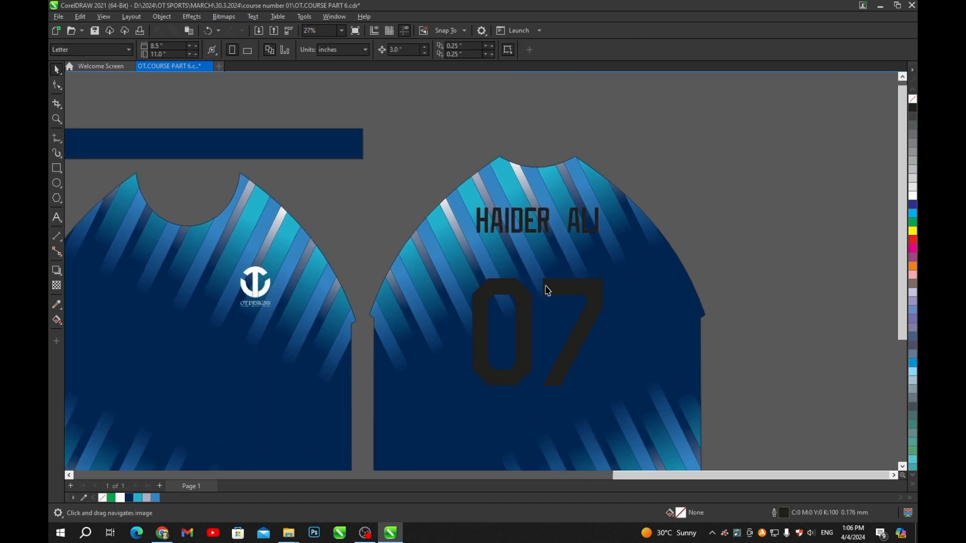
pyautogui.moveTo(561, 291); pyautogui.dragTo(590, 243)
pyautogui.scroll(4, 580, 243)
pyautogui.scroll(-4, 546, 233)
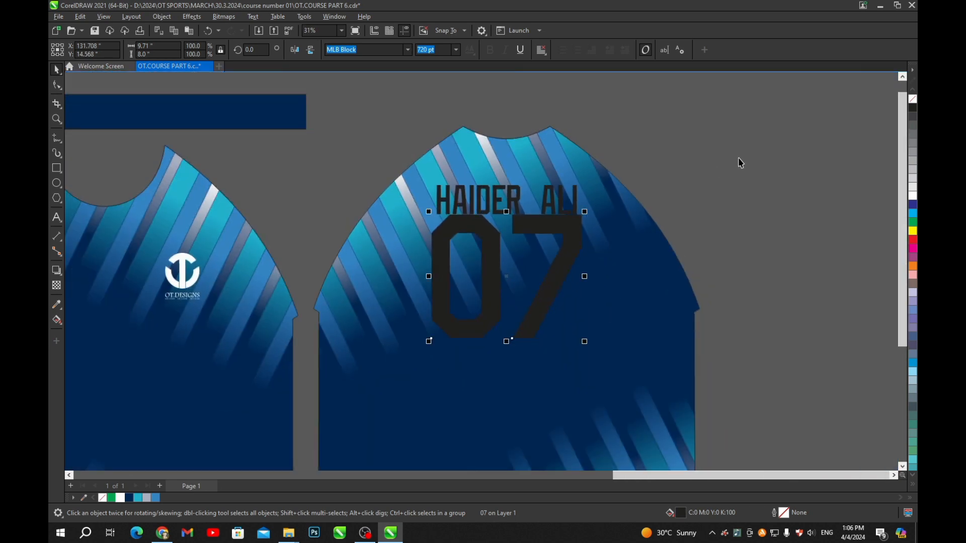
pyautogui.click(740, 161)
# - Set a 1-inch nudge distance, nudge 07 down once, and select both texts
pyautogui.moveTo(404, 50); pyautogui.dragTo(371, 55)
pyautogui.write('1')
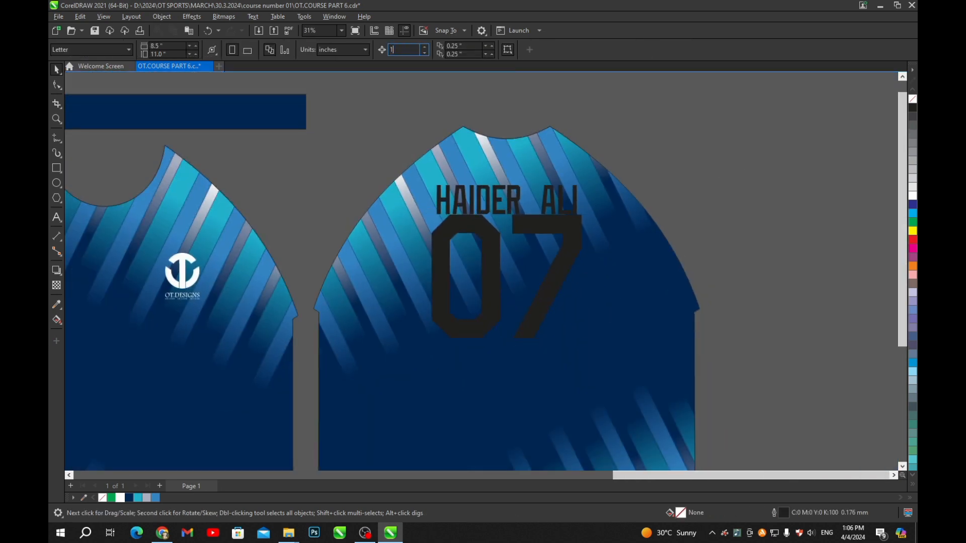
pyautogui.press('Return')
pyautogui.click(548, 229)
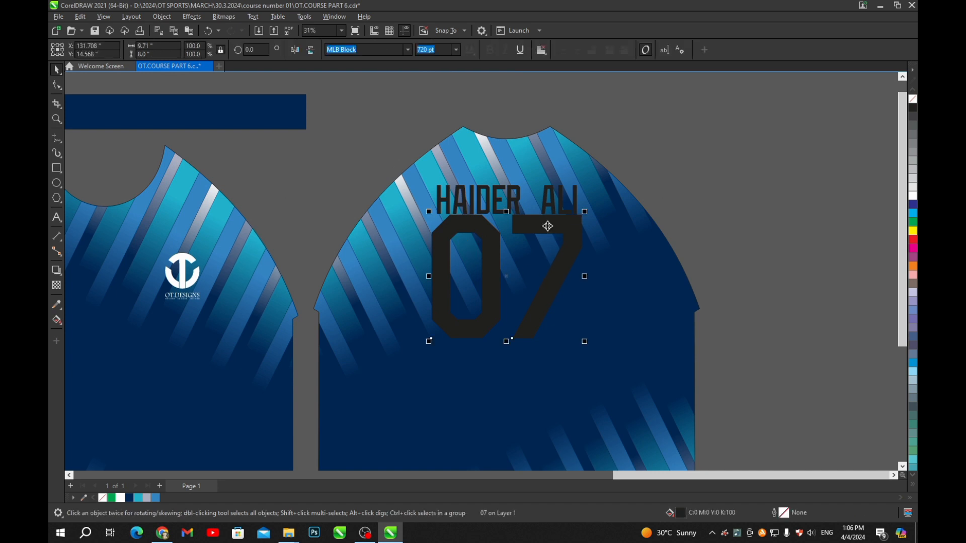
pyautogui.press('Down')
pyautogui.click(852, 234)
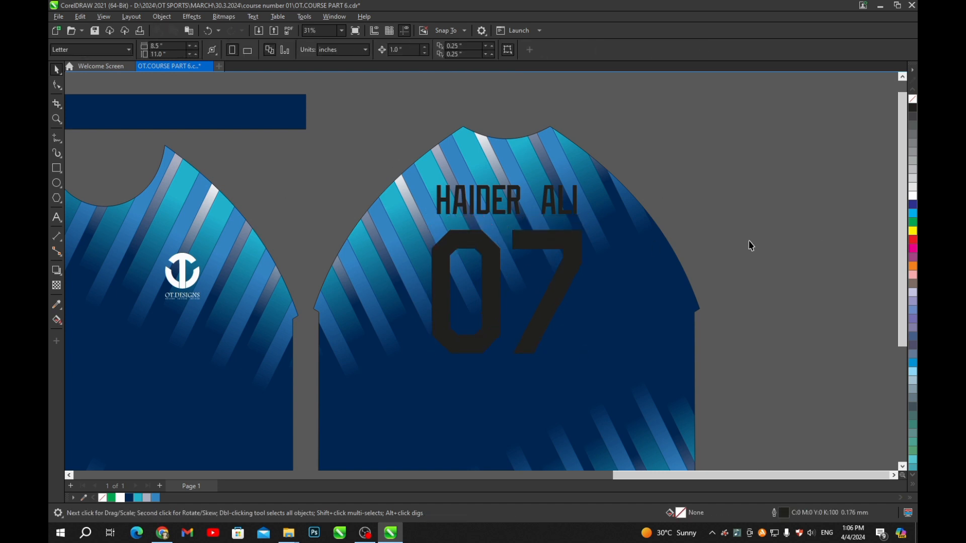
pyautogui.scroll(-2, 615, 200)
pyautogui.moveTo(694, 144); pyautogui.dragTo(460, 332)
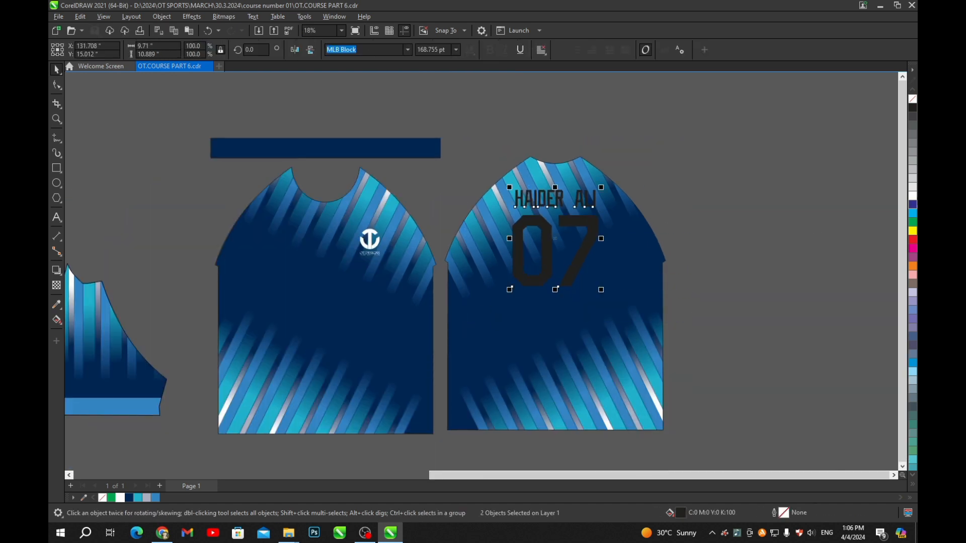
pyautogui.click(120, 499)
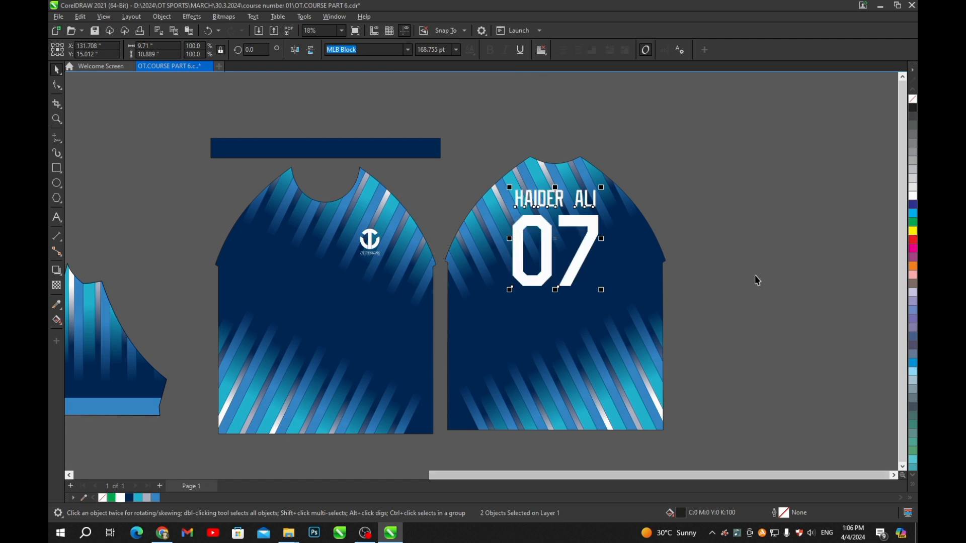
pyautogui.click(770, 267)
pyautogui.scroll(1, 563, 222)
pyautogui.scroll(1, 563, 222)
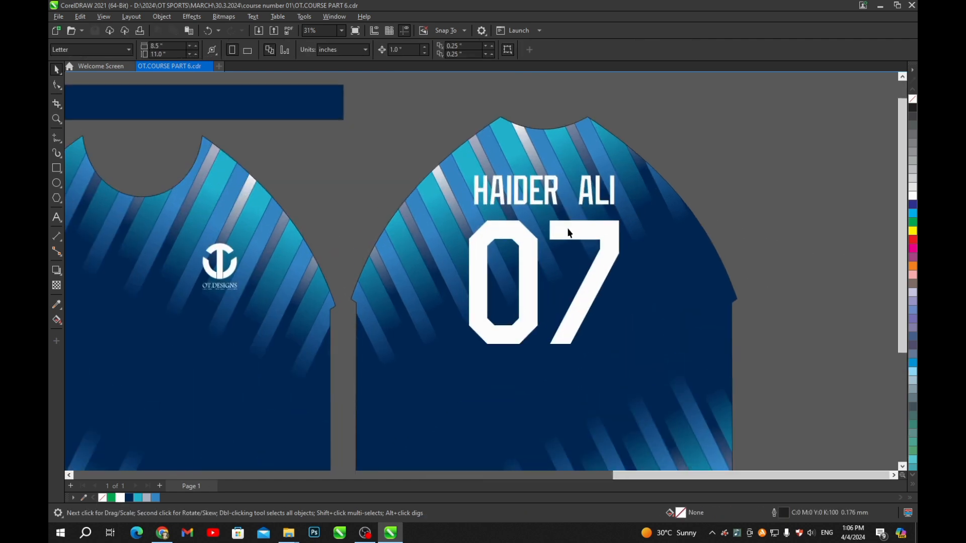
# - Align the centres of the name and number with the back jersey using C
pyautogui.moveTo(726, 149); pyautogui.dragTo(417, 355)
pyautogui.scroll(-1, 411, 359)
pyautogui.keyDown('shift'); pyautogui.click(581, 300); pyautogui.keyUp('shift')
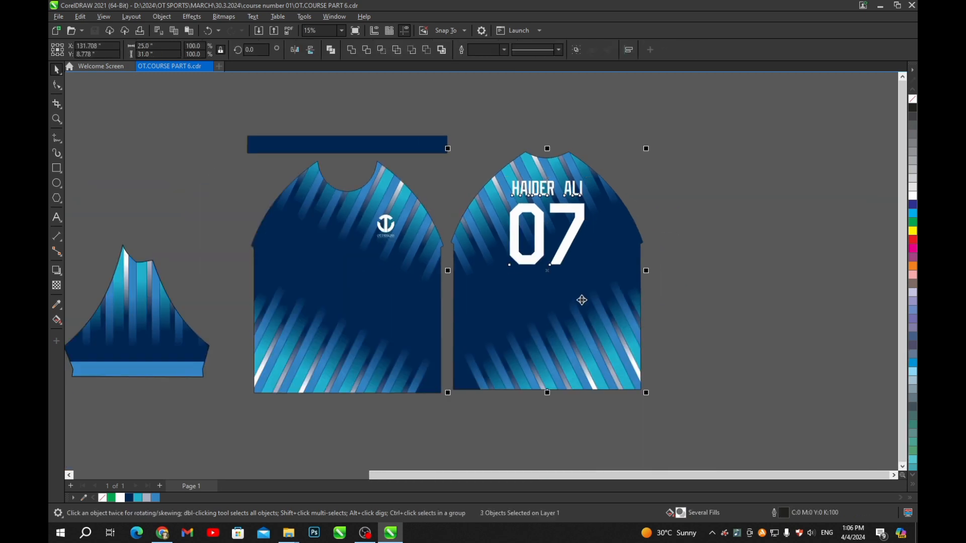
pyautogui.press('c')
pyautogui.click(714, 201)
pyautogui.scroll(3, 575, 180)
pyautogui.scroll(-5, 631, 176)
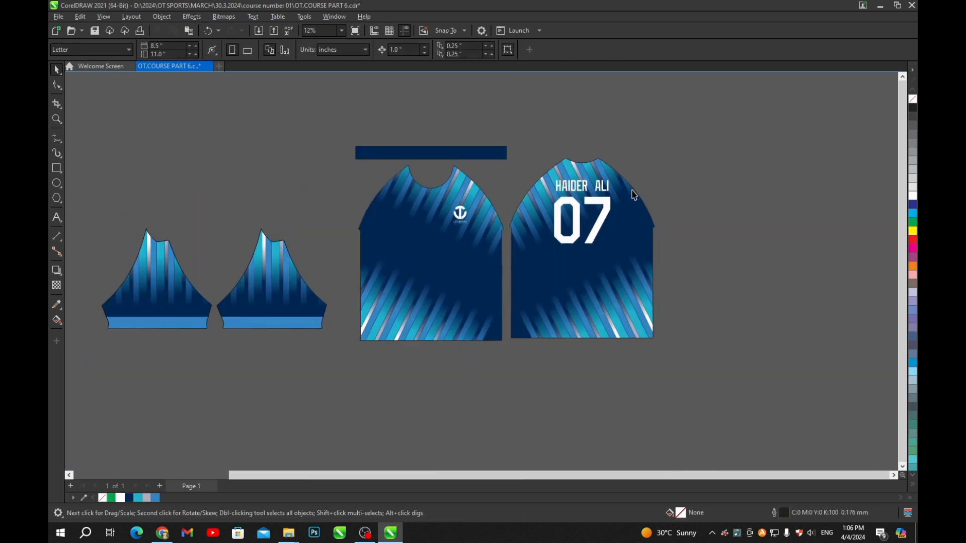
pyautogui.scroll(1, 654, 167)
pyautogui.moveTo(648, 166); pyautogui.dragTo(478, 342)
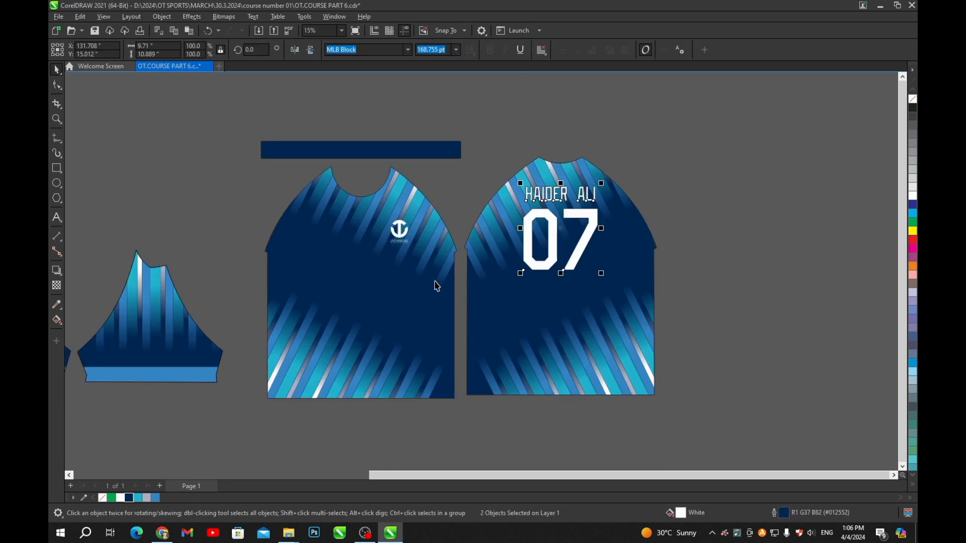
pyautogui.scroll(4, 518, 251)
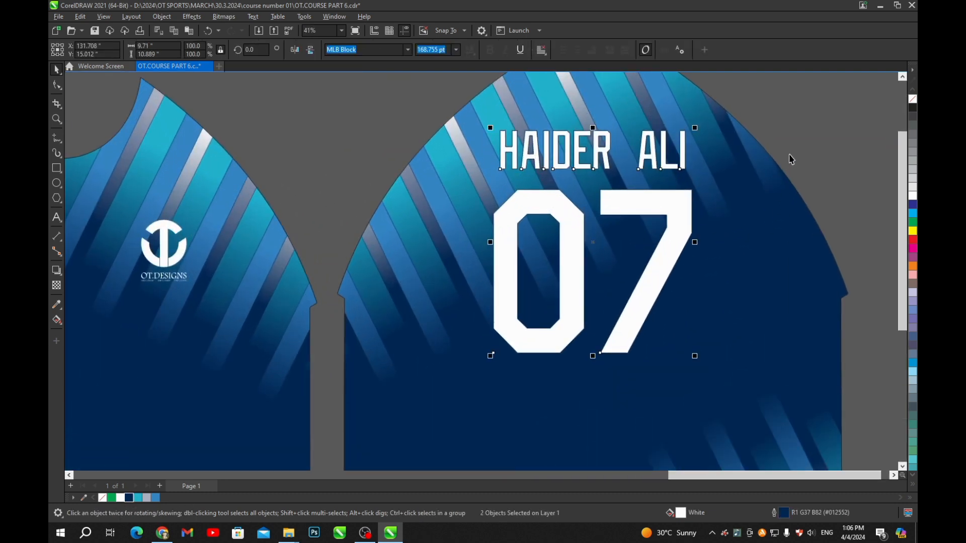
pyautogui.click(789, 159)
pyautogui.click(665, 150)
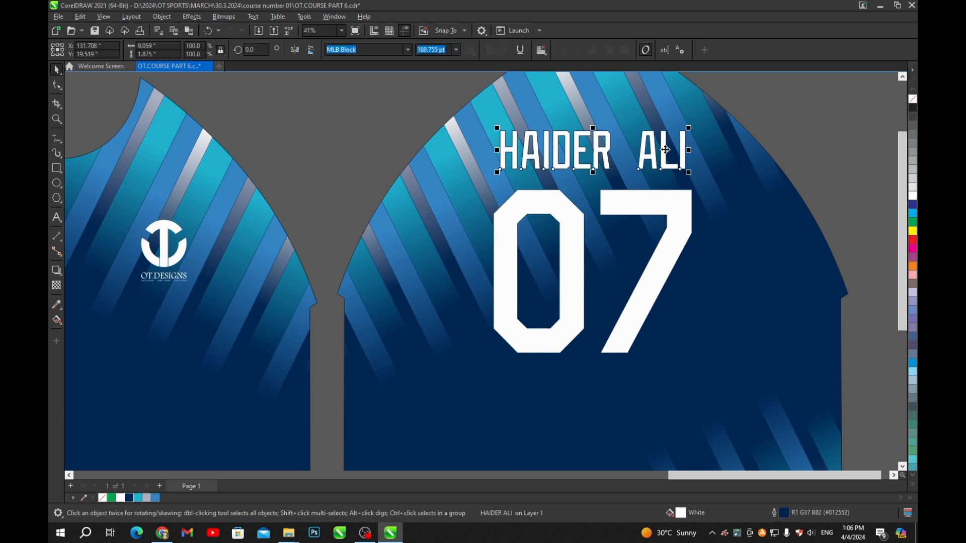
pyautogui.press('F12')
pyautogui.click(419, 227)
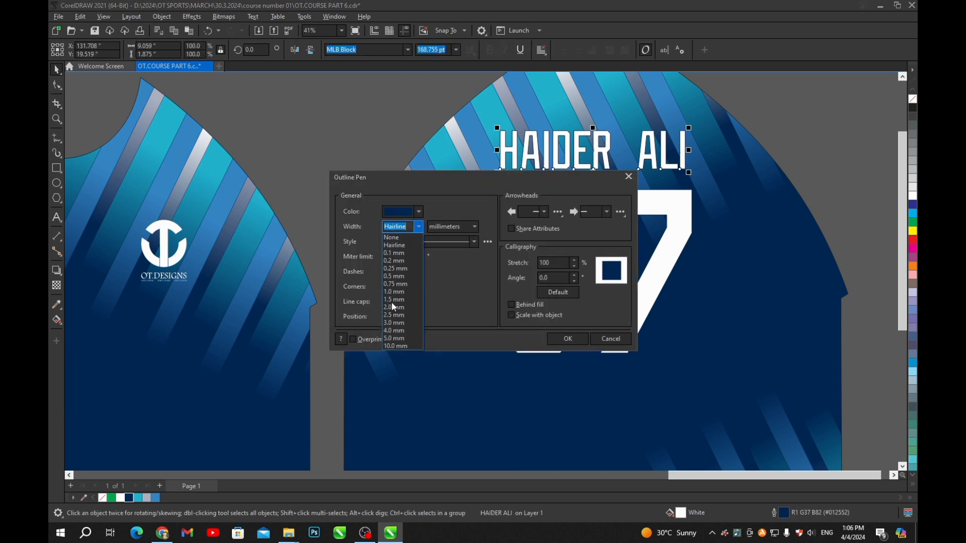
pyautogui.click(393, 338)
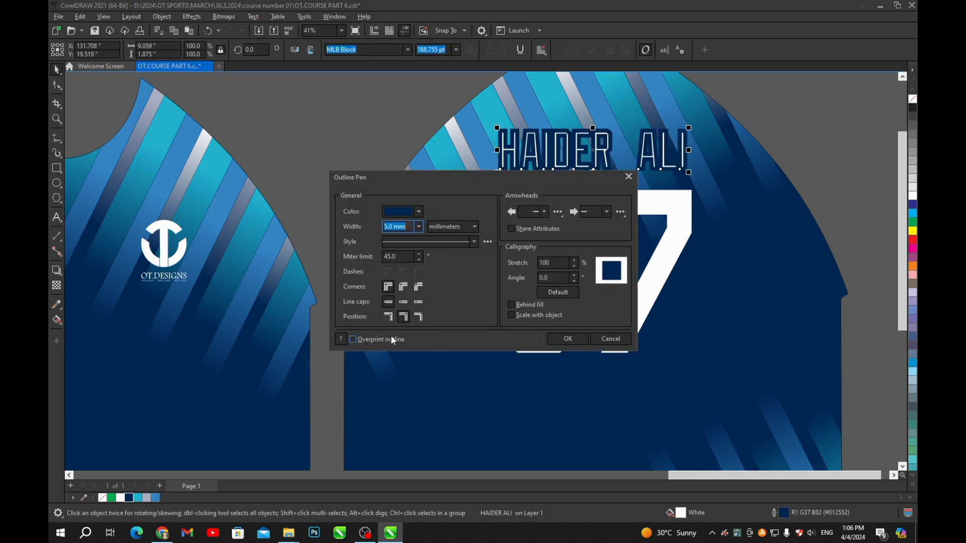
pyautogui.click(512, 305)
pyautogui.click(511, 315)
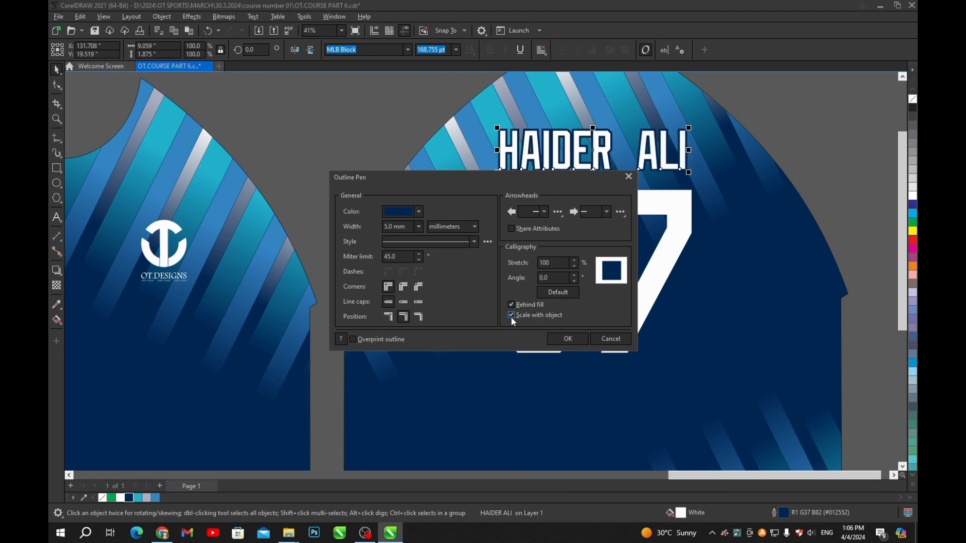
pyautogui.click(569, 336)
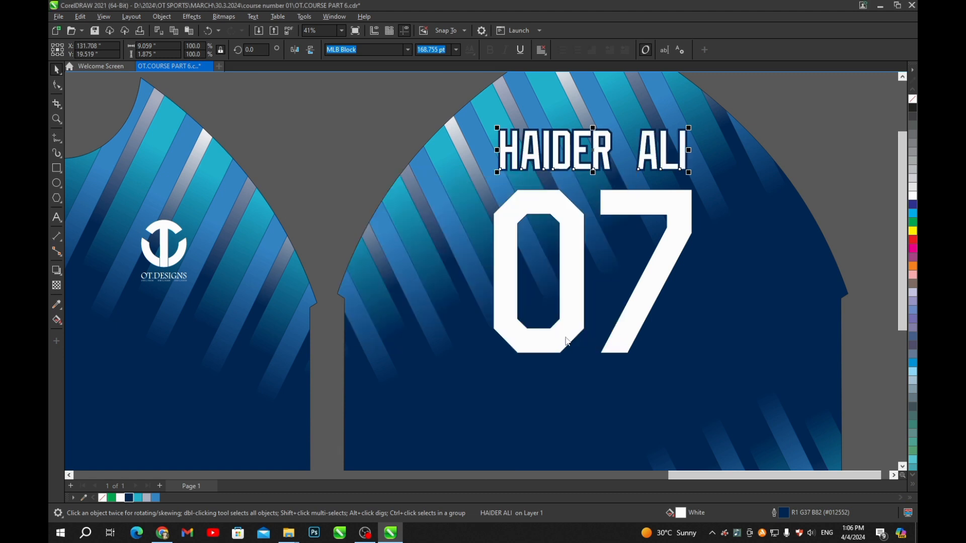
# - Give 07 a 10.0 mm outline, behind fill and scaling with the object
pyautogui.click(625, 210)
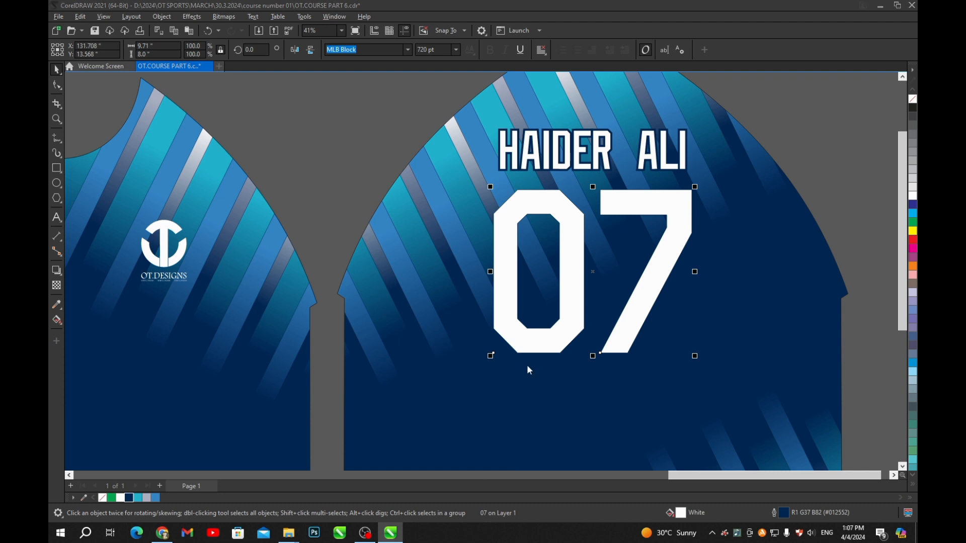
pyautogui.press('F12')
pyautogui.moveTo(500, 185); pyautogui.dragTo(321, 177)
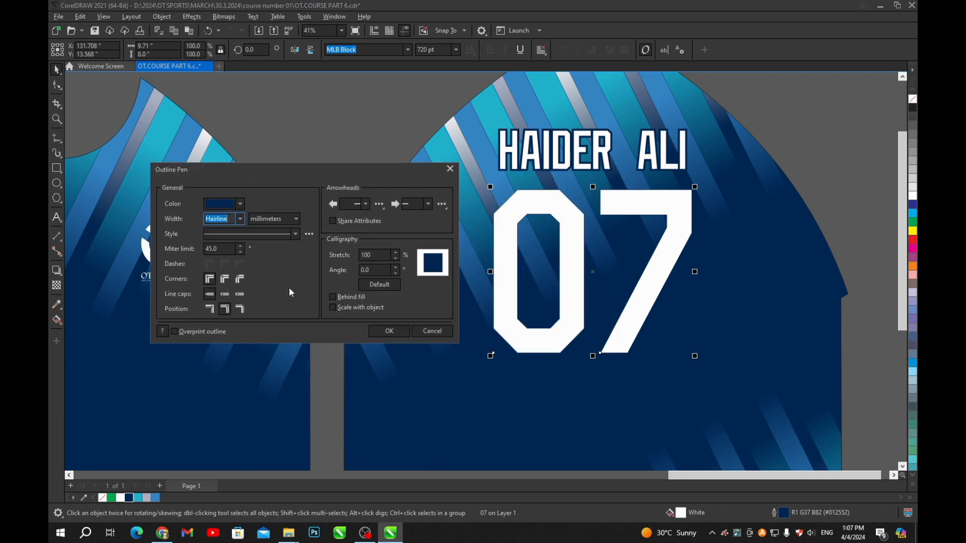
pyautogui.click(240, 219)
pyautogui.click(216, 338)
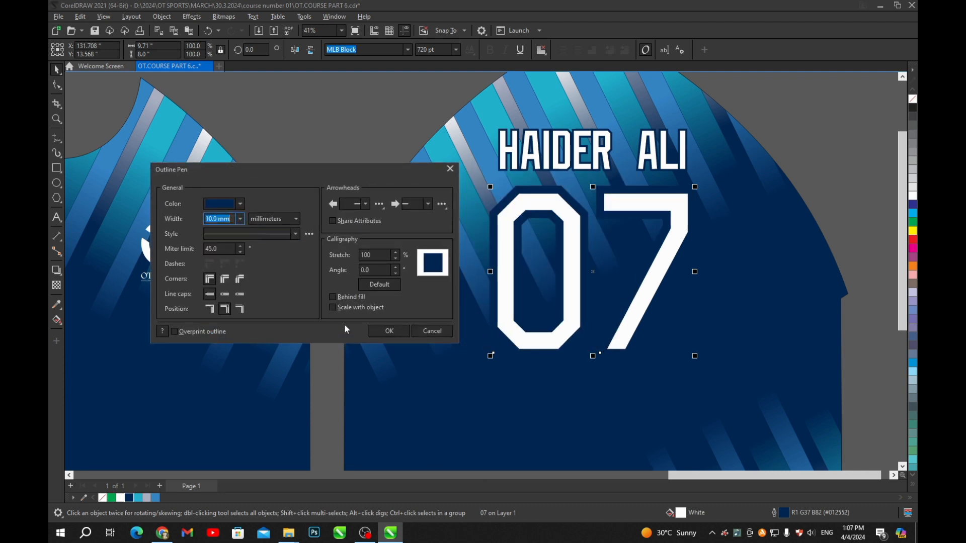
pyautogui.click(333, 297)
pyautogui.click(332, 307)
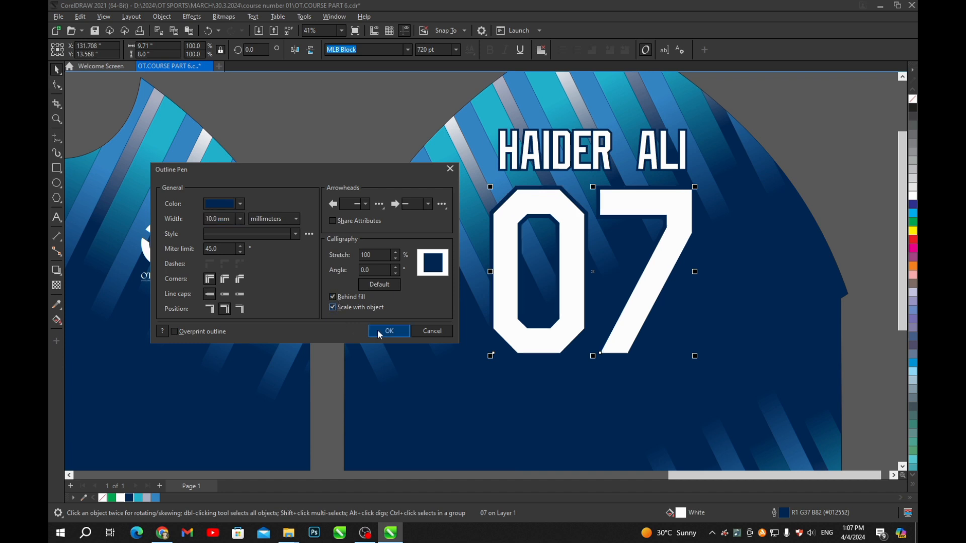
pyautogui.click(389, 331)
pyautogui.scroll(-3, 499, 325)
pyautogui.click(681, 234)
pyautogui.scroll(-2, 624, 219)
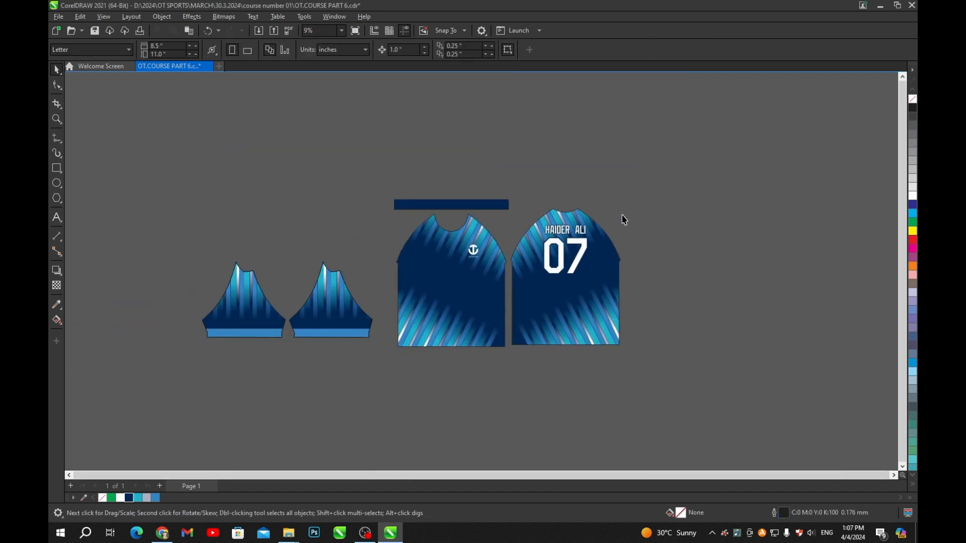
pyautogui.hotkey('ctrl', 's')
pyautogui.scroll(2, 594, 236)
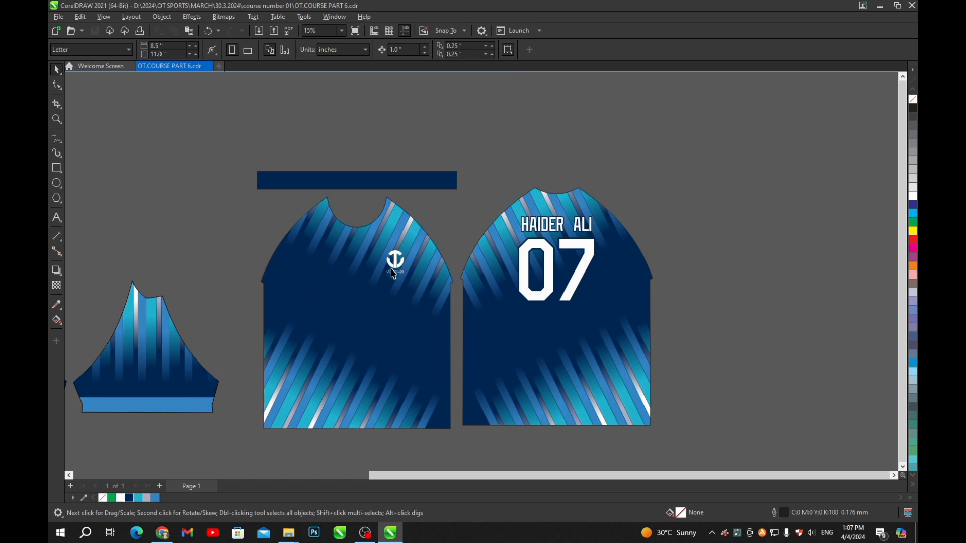
pyautogui.moveTo(692, 172); pyautogui.dragTo(504, 336)
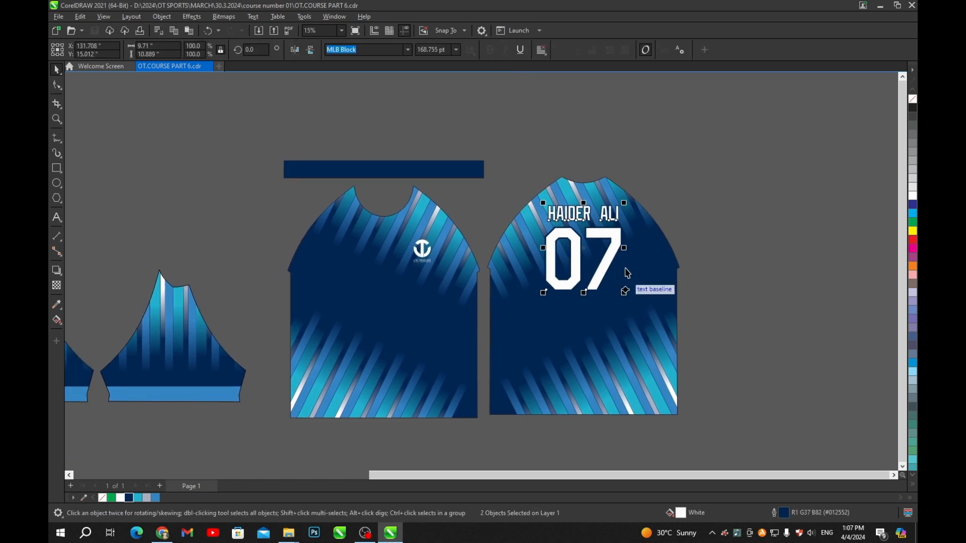
pyautogui.scroll(-1, 628, 267)
pyautogui.hotkey('ctrl', '1')
pyautogui.click(627, 282)
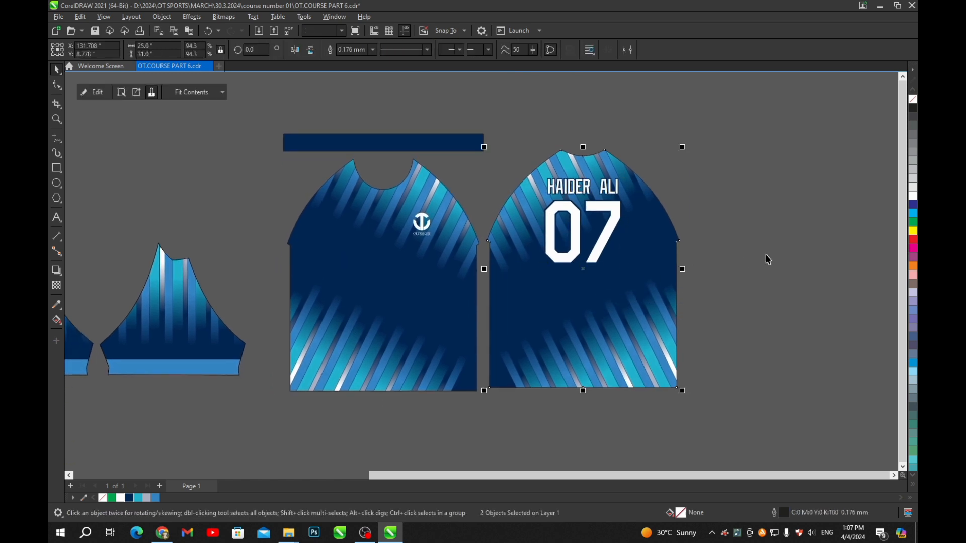
pyautogui.click(768, 260)
pyautogui.scroll(-2, 726, 249)
pyautogui.hotkey('ctrl', 's')
# - Select the front jersey's logo and paste a duplicate of it
pyautogui.scroll(4, 626, 206)
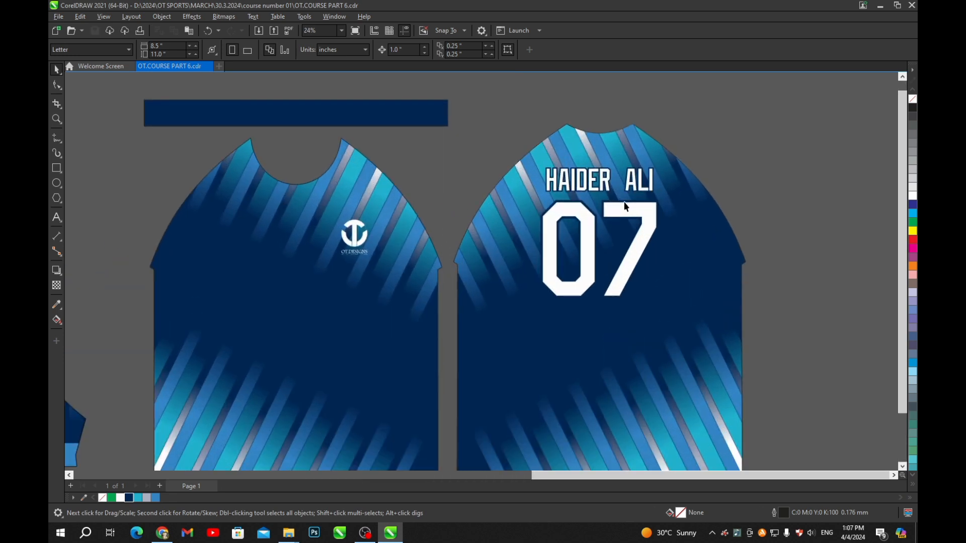
pyautogui.scroll(-2, 628, 234)
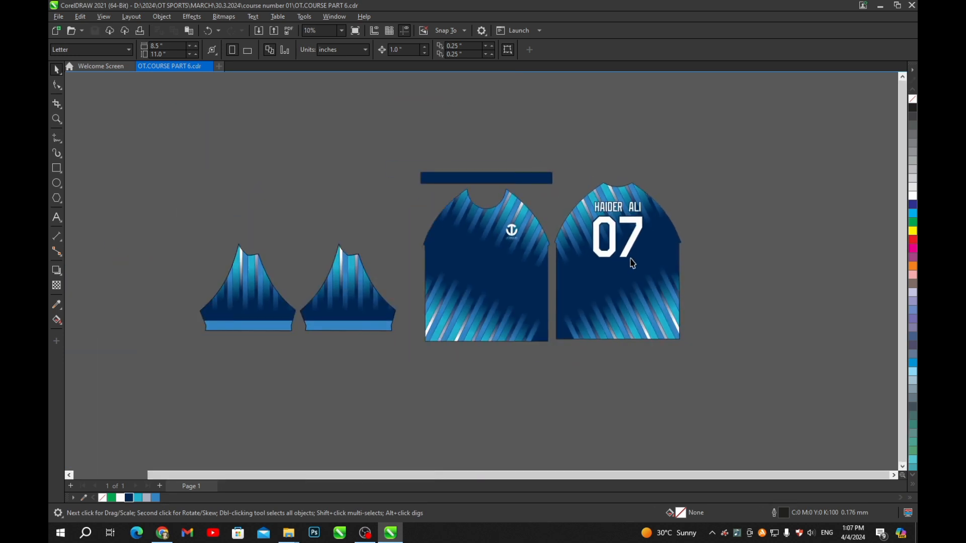
pyautogui.scroll(3, 594, 187)
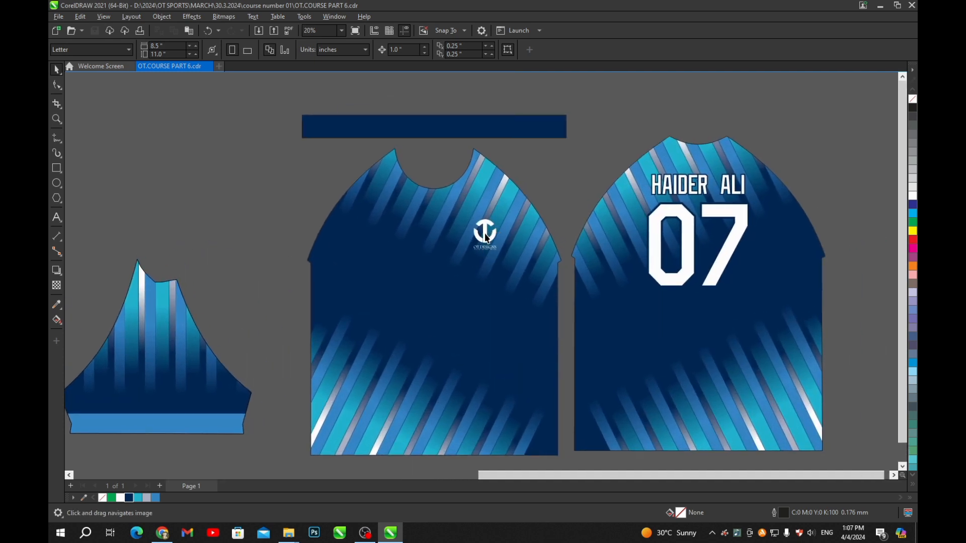
pyautogui.click(486, 235)
pyautogui.hotkey('ctrl', 'v')
pyautogui.scroll(-1, 484, 236)
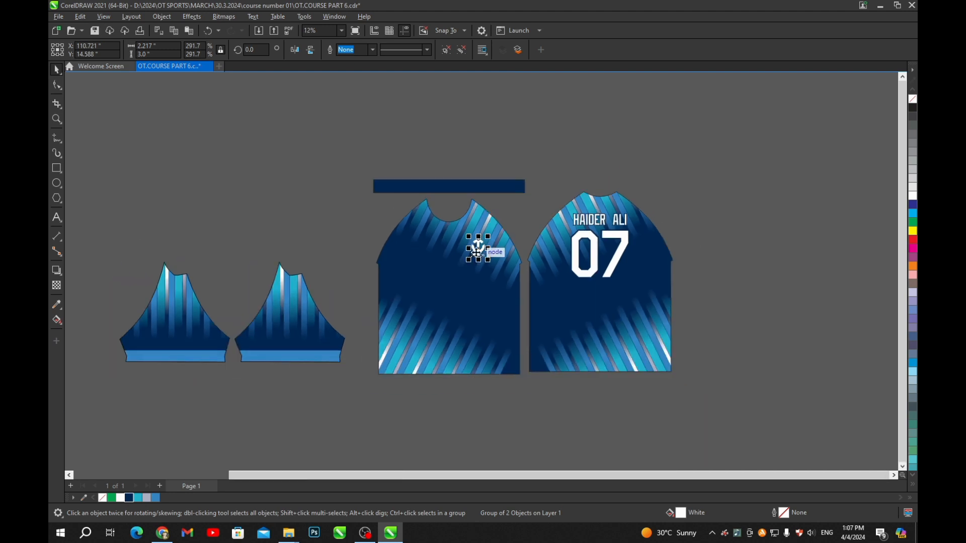
# - Resize the logo copy to 1.5 in height and centre it on the back jersey's collar
pyautogui.moveTo(477, 244); pyautogui.dragTo(604, 174)
pyautogui.scroll(2, 604, 173)
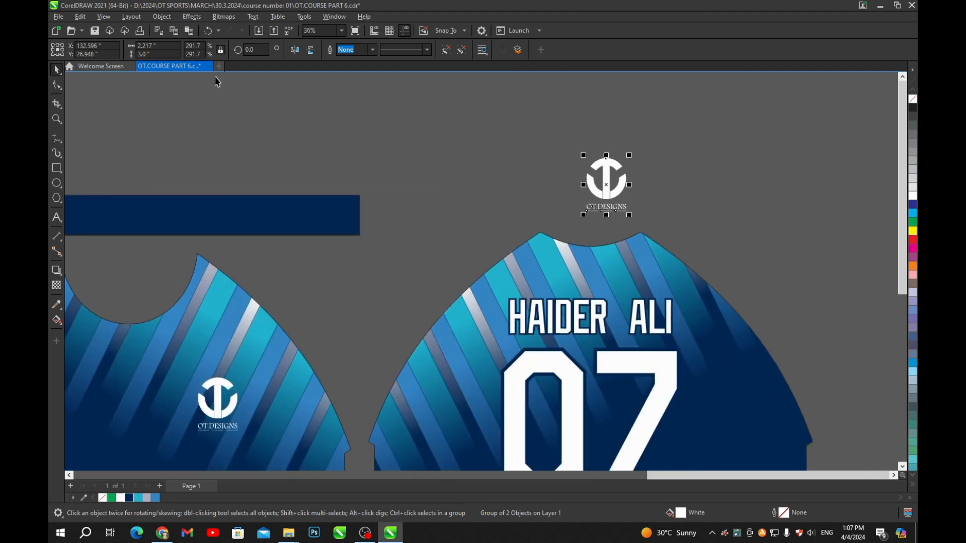
pyautogui.moveTo(154, 54); pyautogui.dragTo(135, 55)
pyautogui.write('1.')
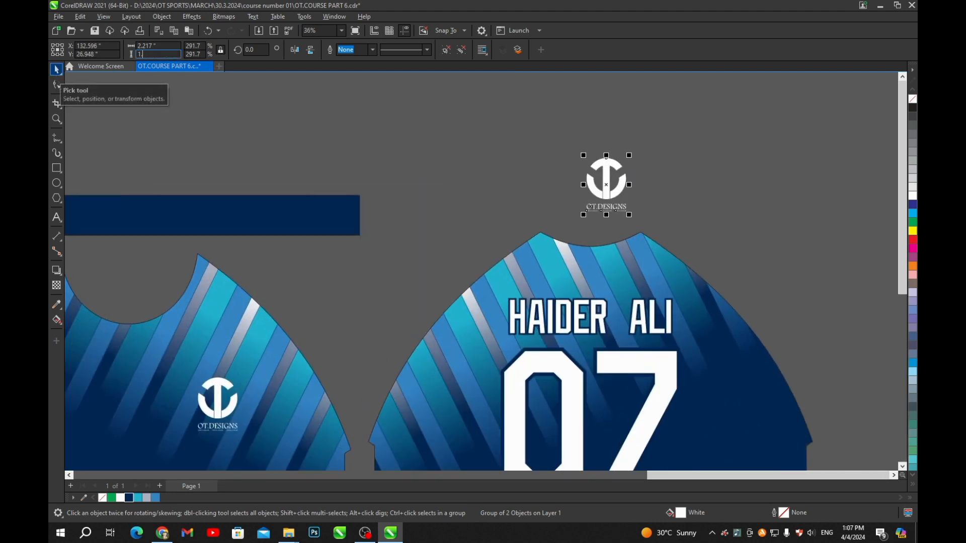
pyautogui.write('5')
pyautogui.press('Return')
pyautogui.scroll(1, 578, 265)
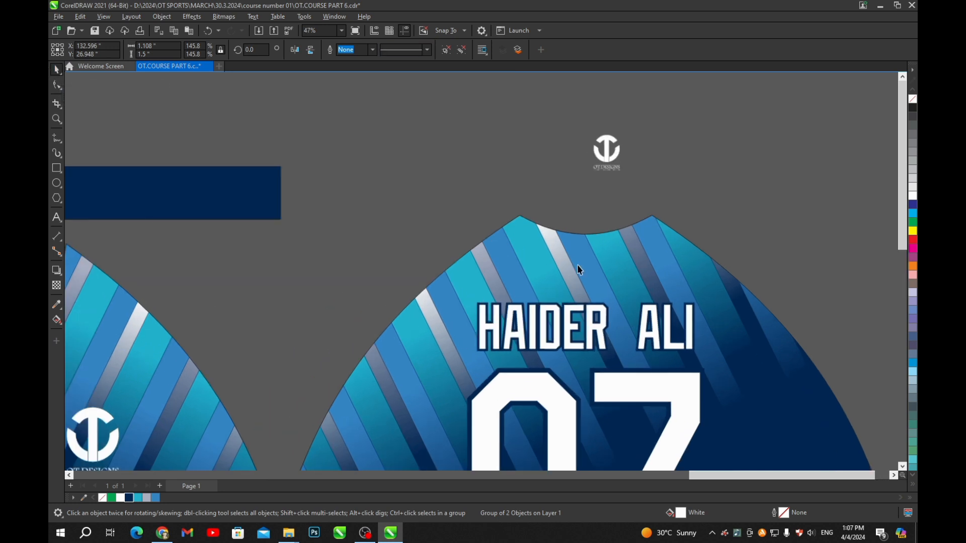
pyautogui.keyDown('shift'); pyautogui.click(578, 265); pyautogui.keyUp('shift')
pyautogui.press('c')
pyautogui.moveTo(588, 160); pyautogui.dragTo(576, 227)
pyautogui.scroll(7, 583, 249)
# - Set the nudge distance to 1.5" and nudge the T logo down below the neckline
pyautogui.keyDown('ctrl'); pyautogui.click(569, 214); pyautogui.keyUp('ctrl')
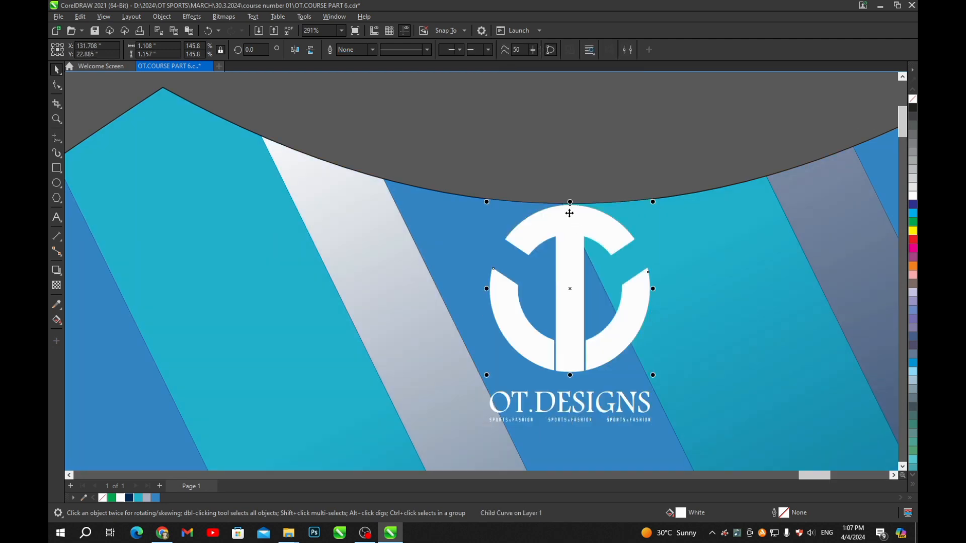
pyautogui.scroll(3, 578, 213)
pyautogui.click(562, 233)
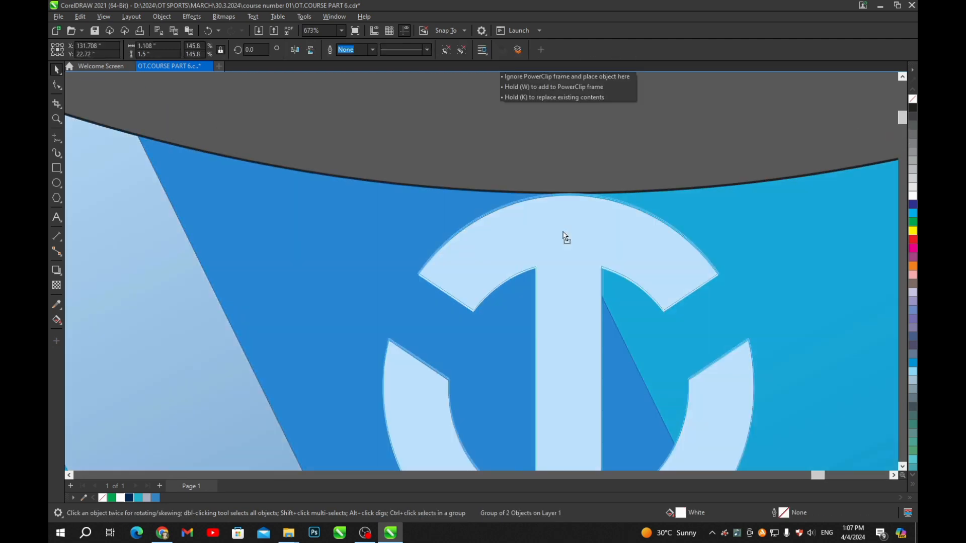
pyautogui.click(563, 161)
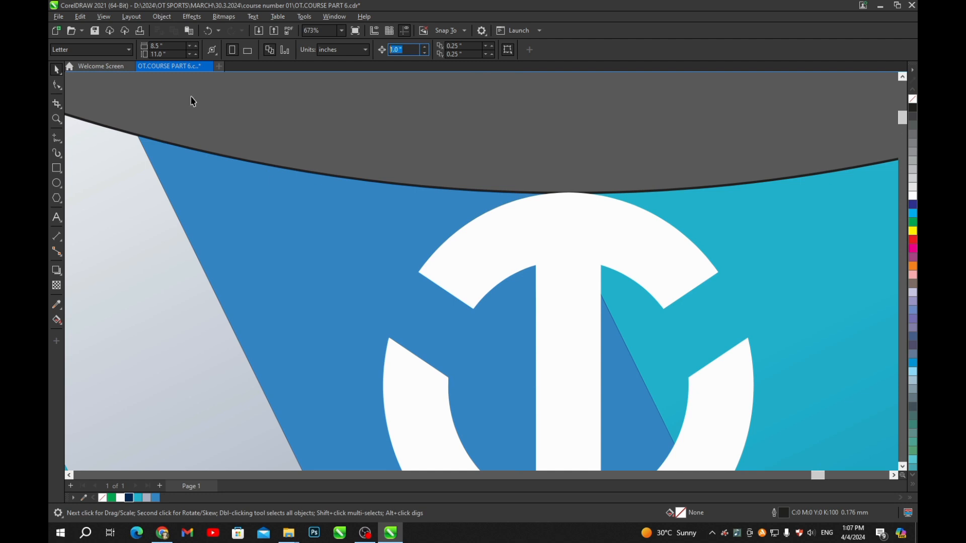
pyautogui.press('Return')
pyautogui.click(545, 246)
pyautogui.press('Down')
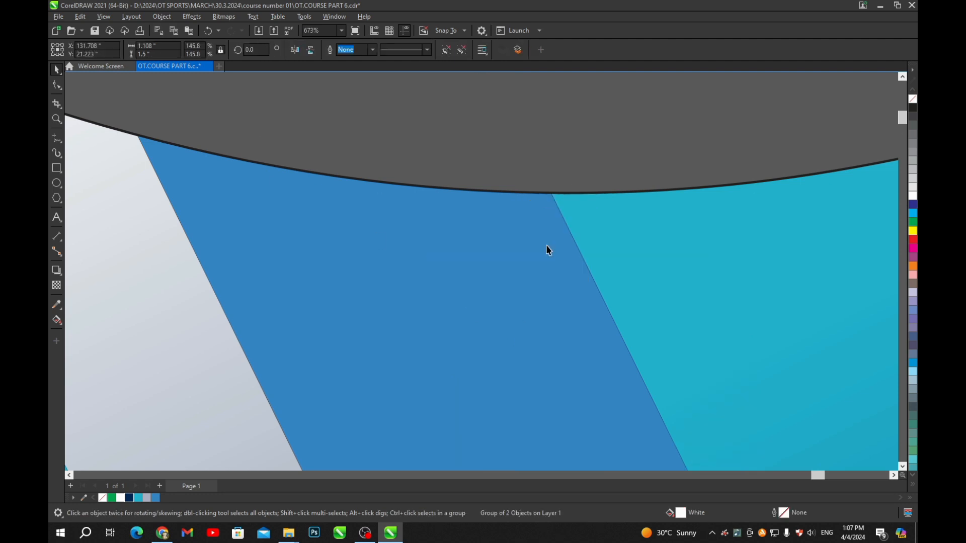
pyautogui.scroll(-2, 546, 246)
pyautogui.scroll(-5, 591, 224)
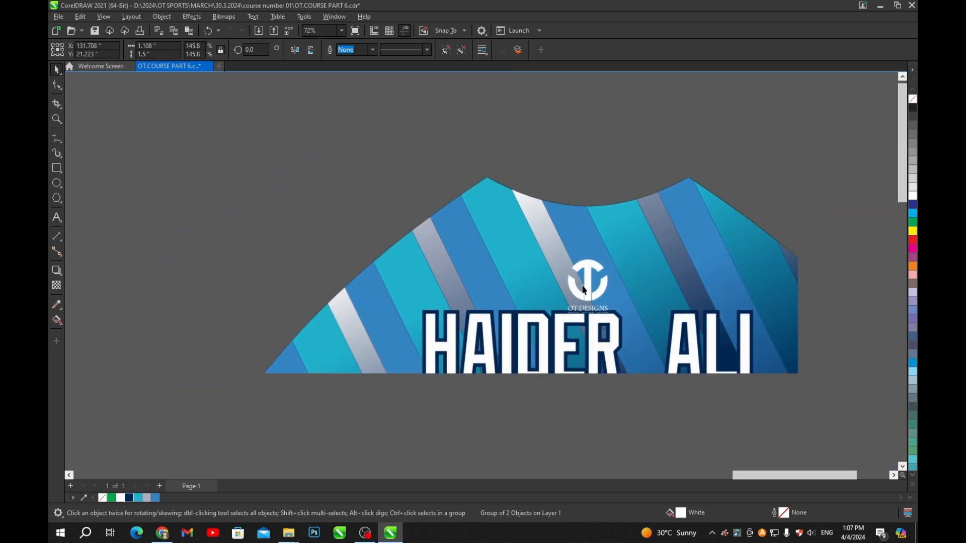
pyautogui.click(573, 190)
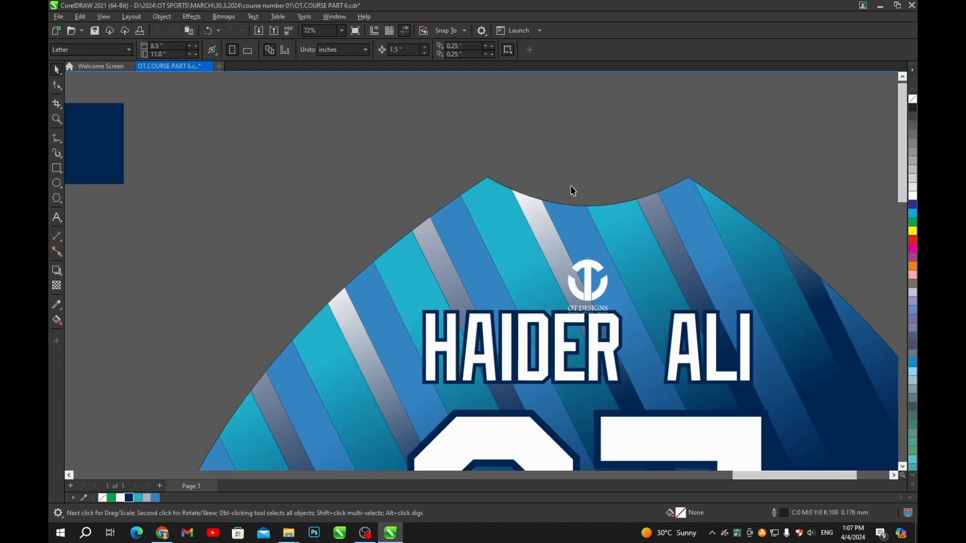
pyautogui.click(585, 290)
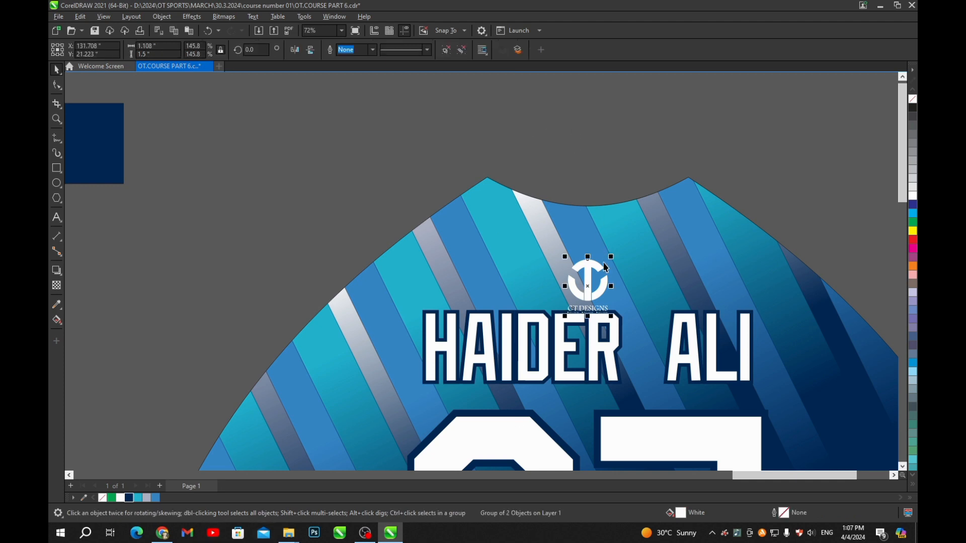
pyautogui.scroll(2, 605, 268)
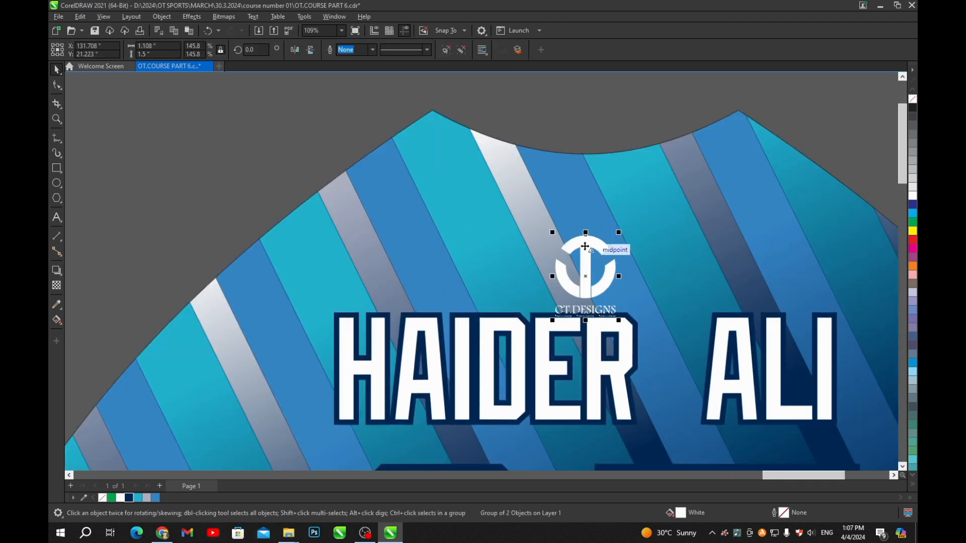
pyautogui.click(580, 85)
# - Move the 07 number slightly lower, then try a 1.5" nudge of name and number and undo it
pyautogui.scroll(-2, 580, 225)
pyautogui.moveTo(588, 293); pyautogui.dragTo(589, 237)
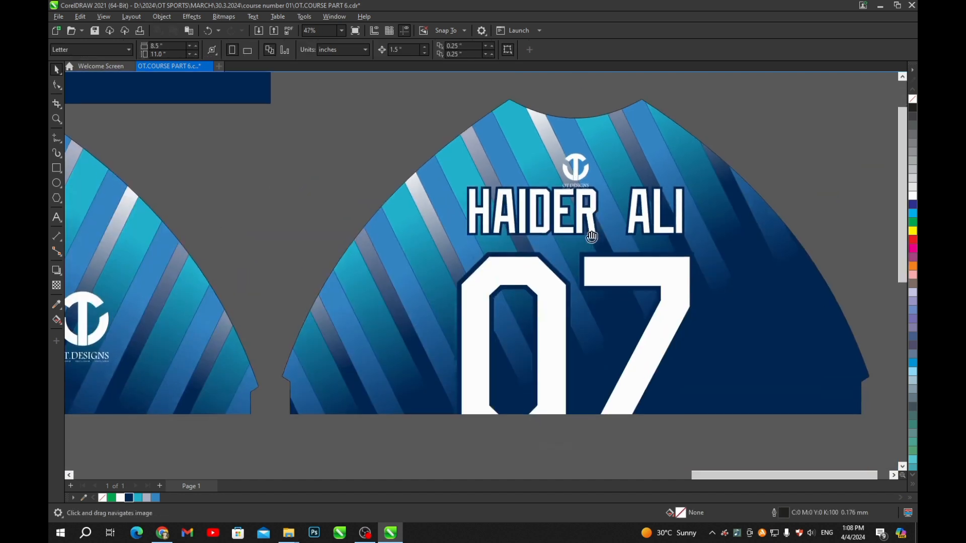
pyautogui.click(588, 214)
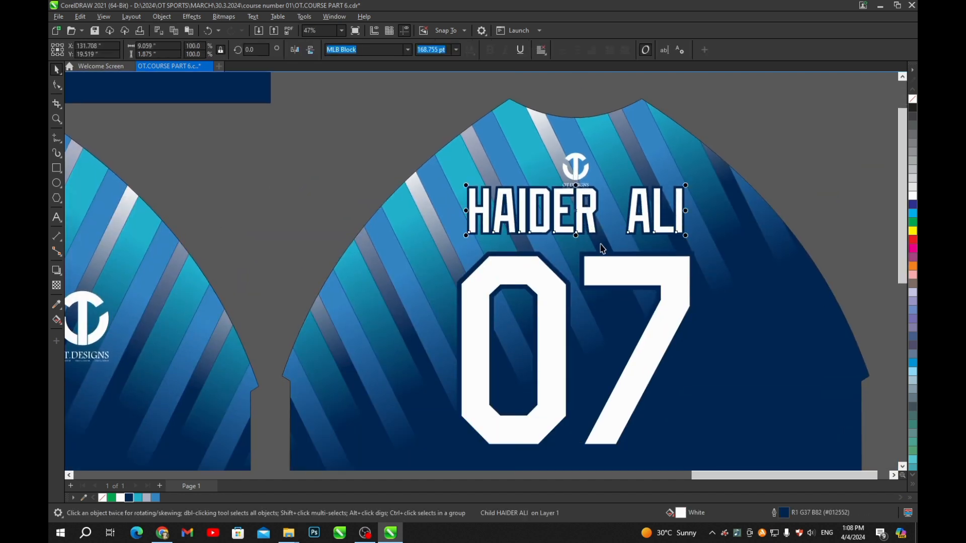
pyautogui.click(606, 262)
pyautogui.scroll(6, 578, 184)
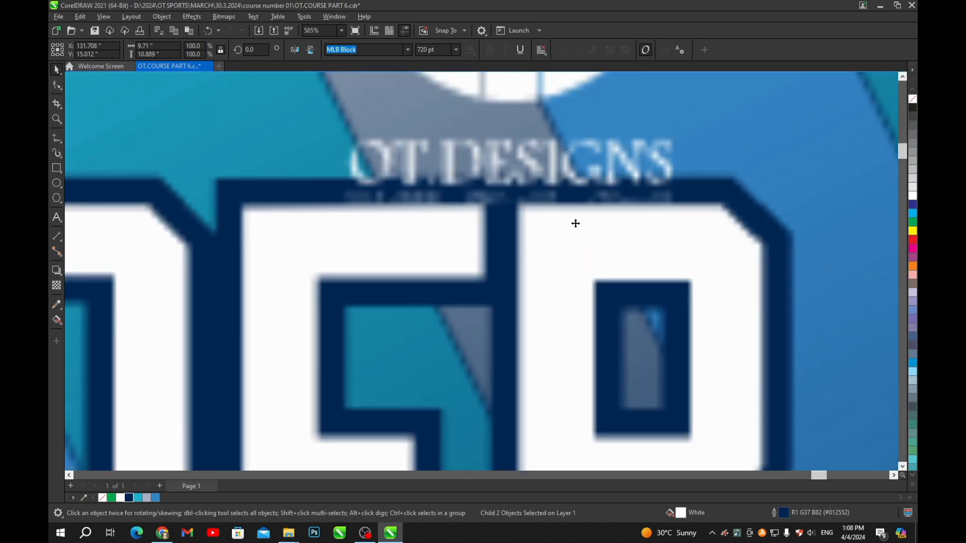
pyautogui.moveTo(572, 229); pyautogui.dragTo(573, 250)
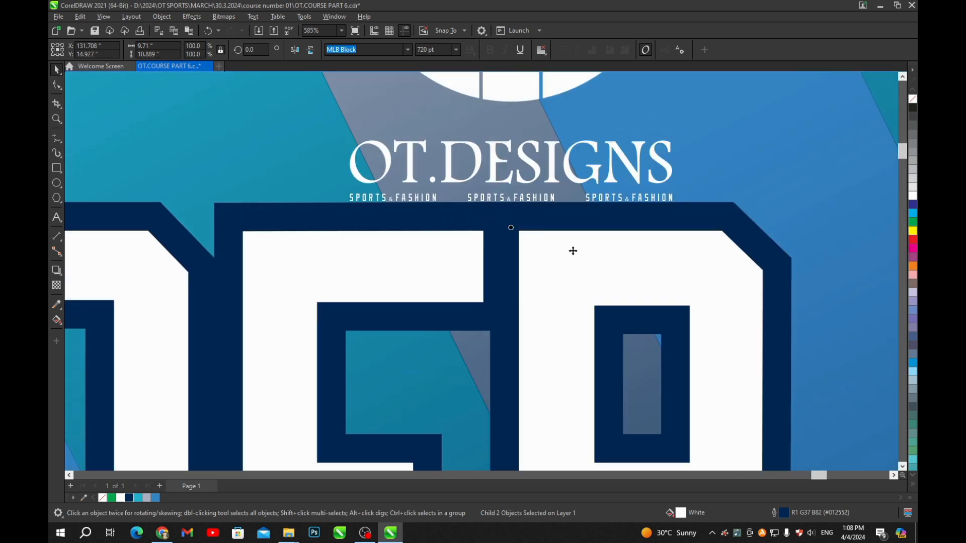
pyautogui.scroll(-5, 573, 250)
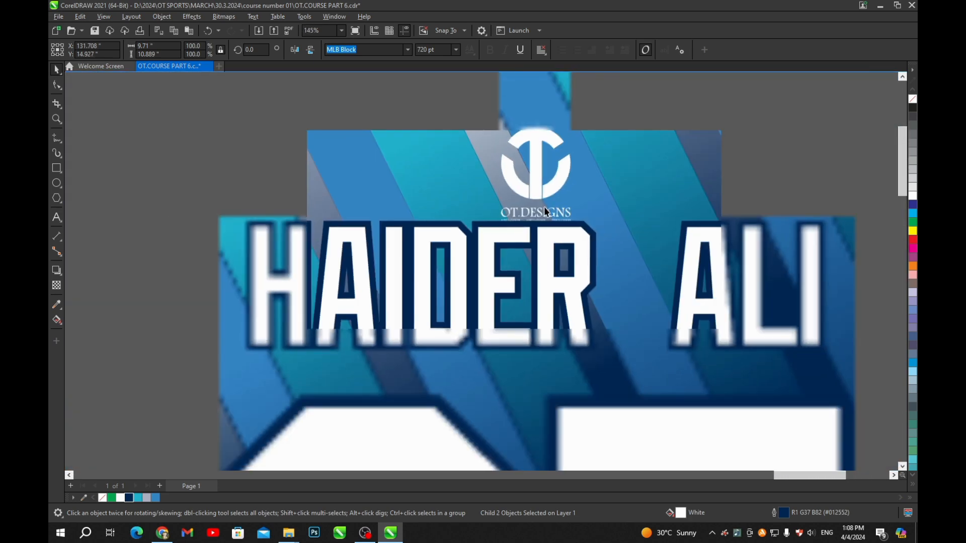
pyautogui.press('Down')
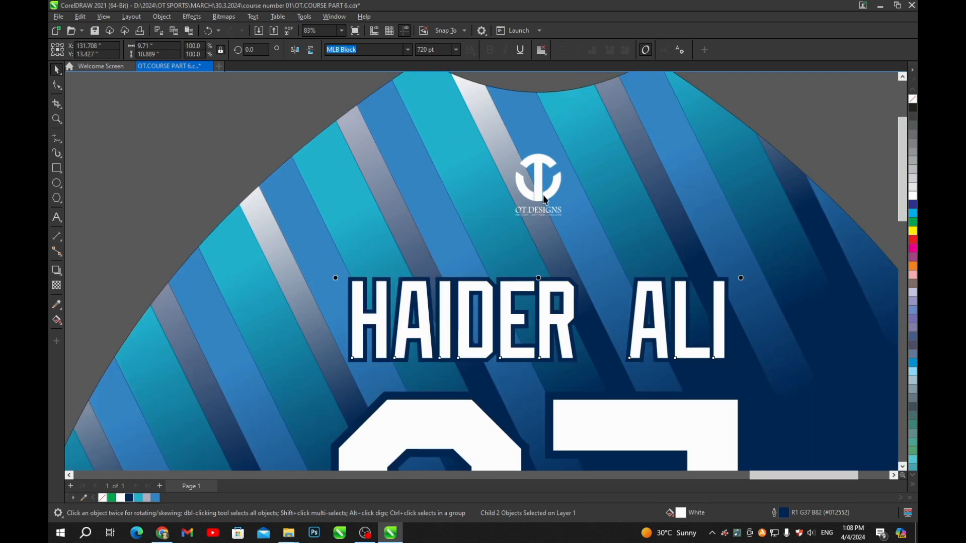
pyautogui.scroll(-5, 553, 174)
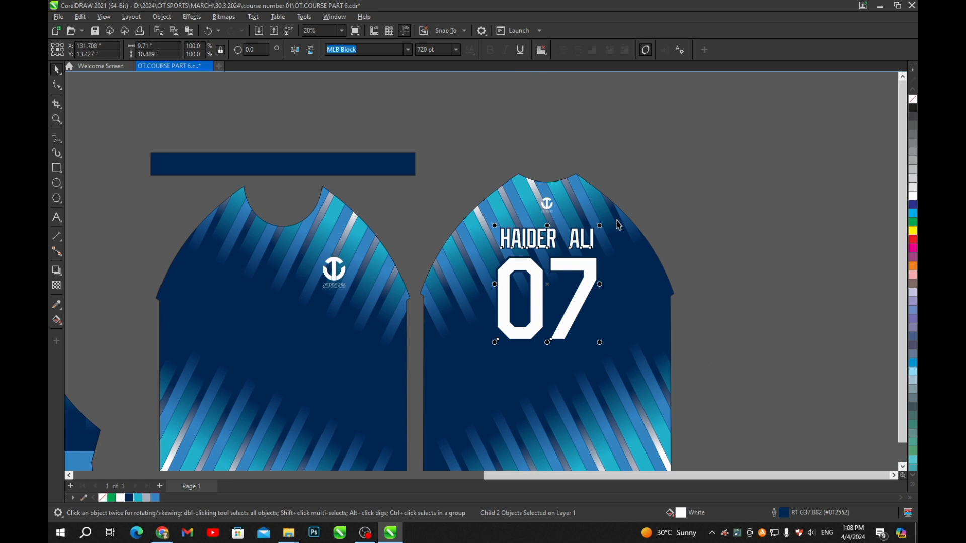
pyautogui.press('Up')
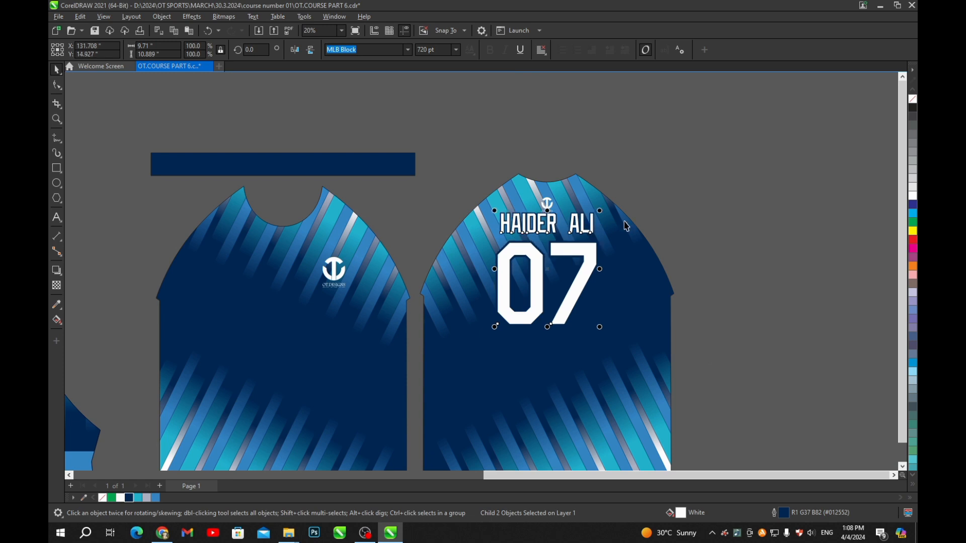
pyautogui.click(474, 104)
pyautogui.moveTo(416, 52); pyautogui.dragTo(301, 68)
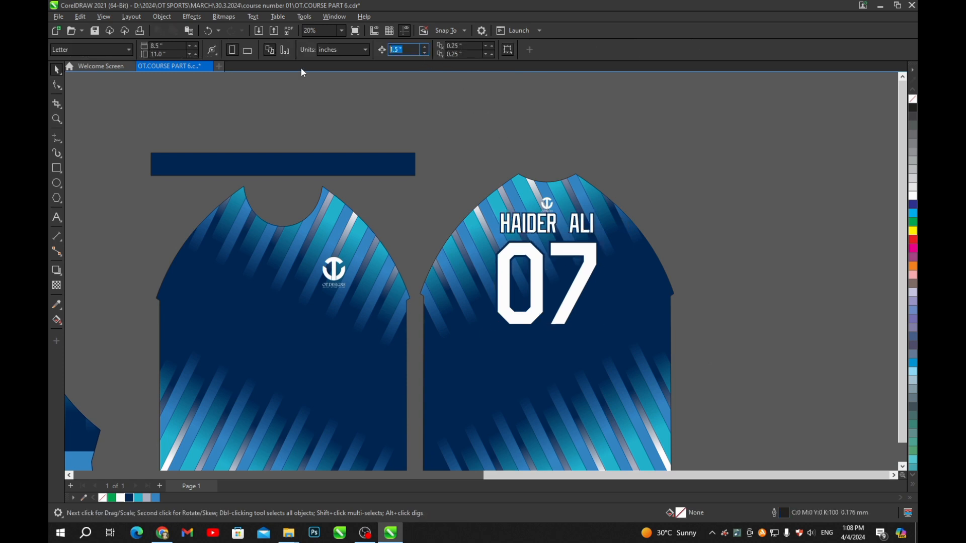
pyautogui.write('1')
pyautogui.press('Return')
pyautogui.scroll(3, 553, 227)
pyautogui.keyDown('ctrl'); pyautogui.click(534, 228); pyautogui.keyUp('ctrl')
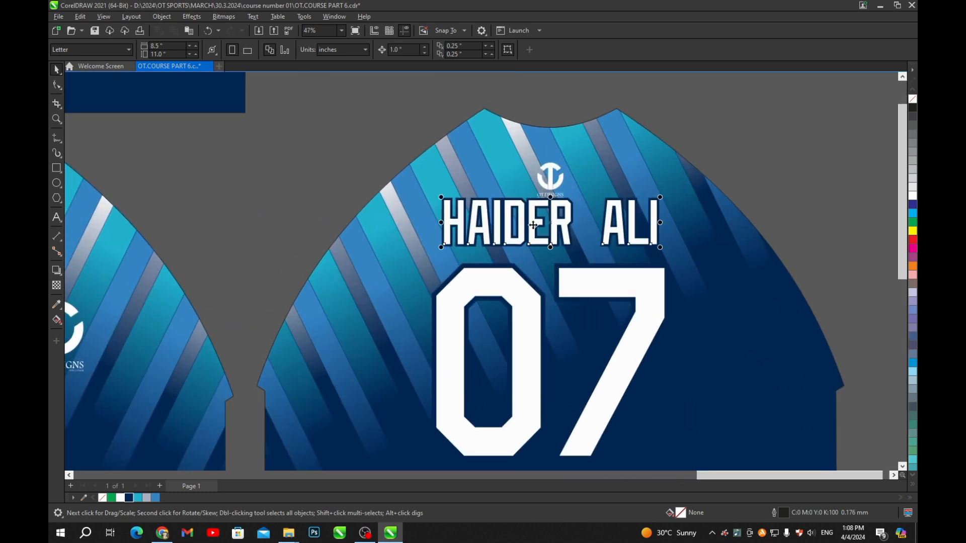
pyautogui.keyDown('ctrl'); pyautogui.keyDown('shift'); pyautogui.click(591, 278); pyautogui.keyUp('shift'); pyautogui.keyUp('ctrl')
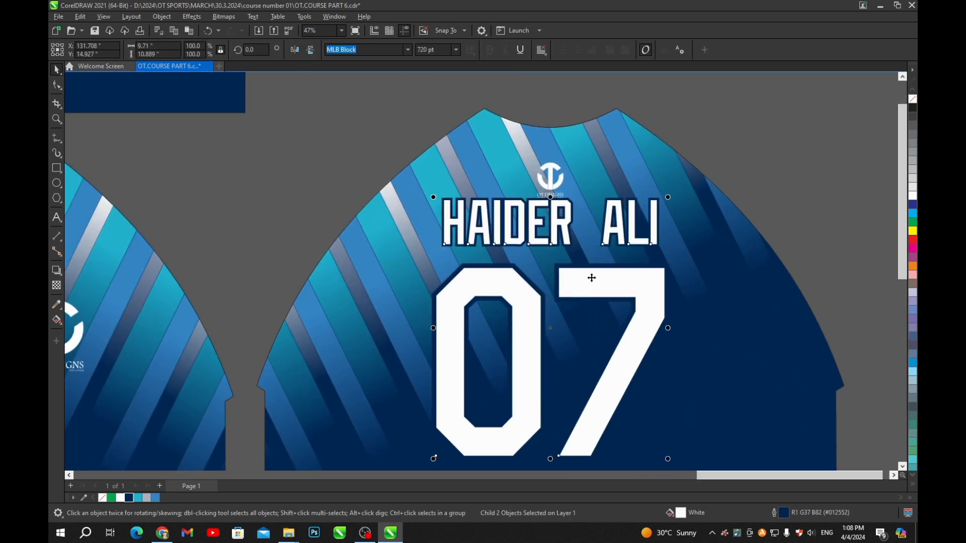
pyautogui.press('Down')
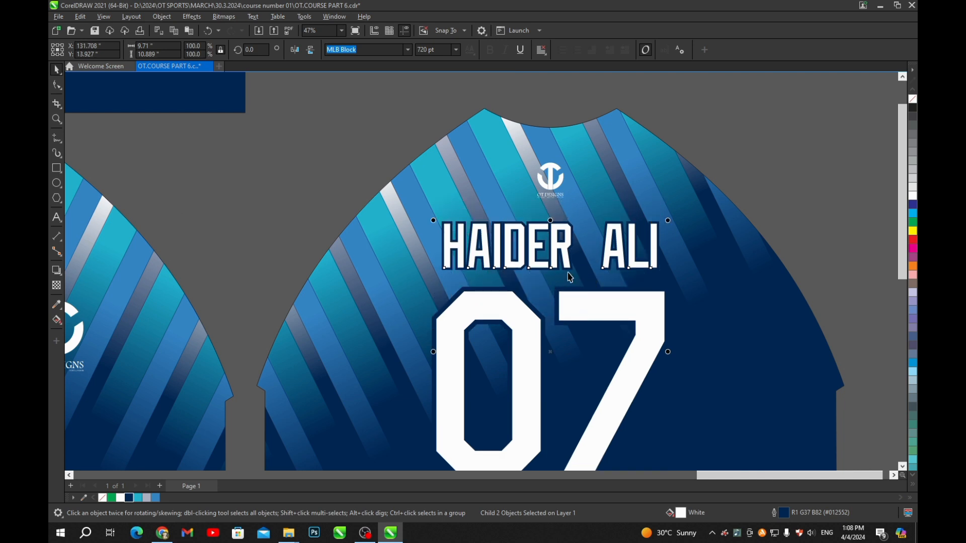
# - Check the clipped back jersey shape with its repositioned lettering, then clear the selection
pyautogui.scroll(-2, 557, 220)
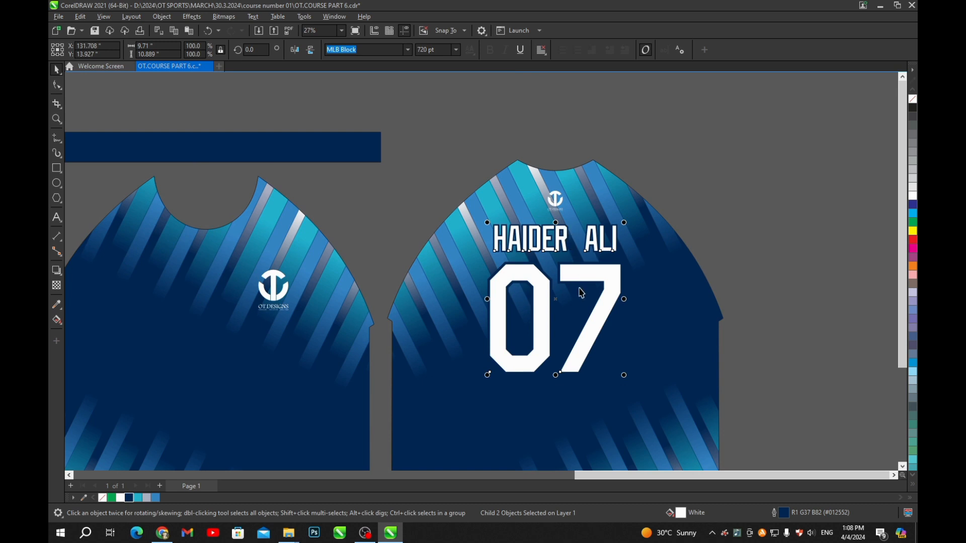
pyautogui.click(717, 253)
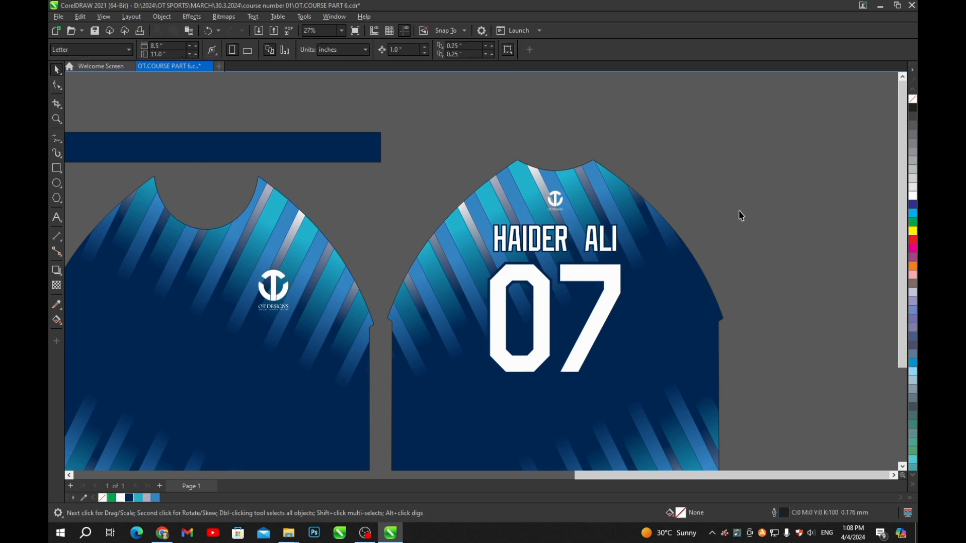
pyautogui.scroll(-2, 739, 211)
pyautogui.scroll(3, 683, 234)
pyautogui.scroll(3, 621, 225)
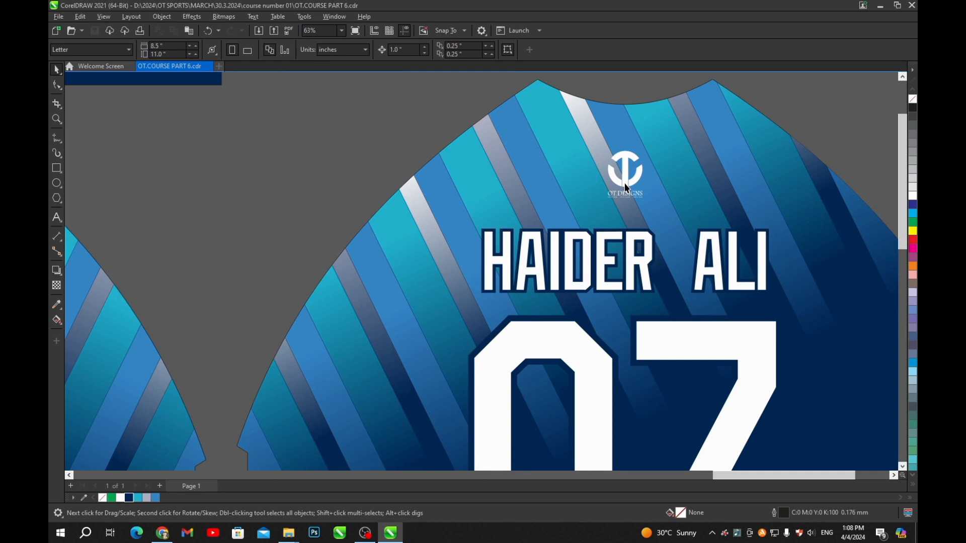
pyautogui.click(626, 188)
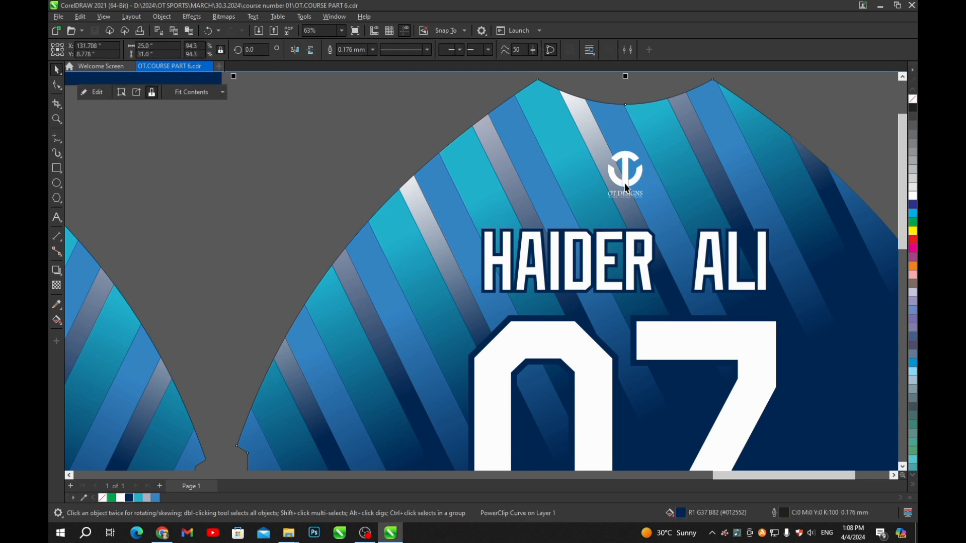
pyautogui.scroll(-2, 599, 200)
pyautogui.click(506, 105)
# - Colour the neck logo with a white fill and navy outline, correcting an initial reversed colouring
pyautogui.moveTo(485, 102); pyautogui.dragTo(682, 201)
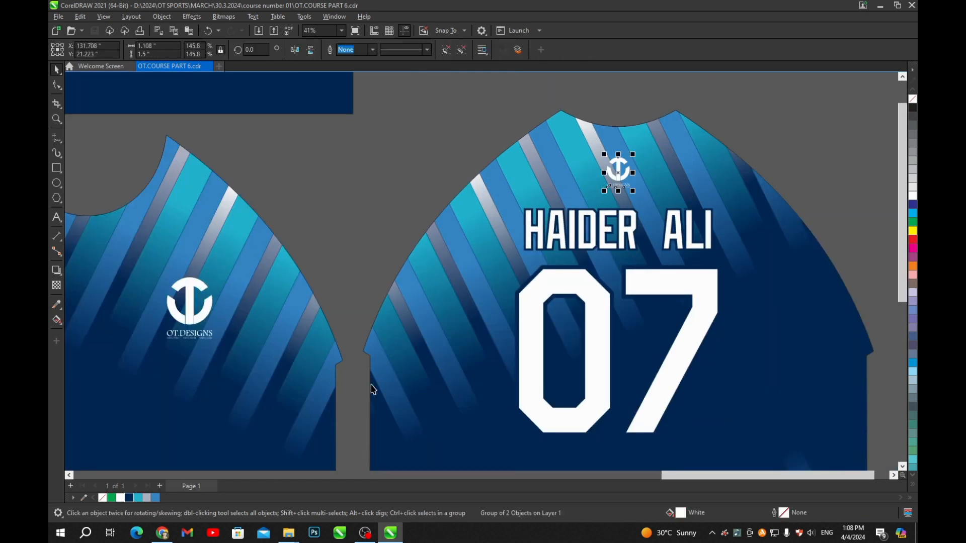
pyautogui.click(130, 498)
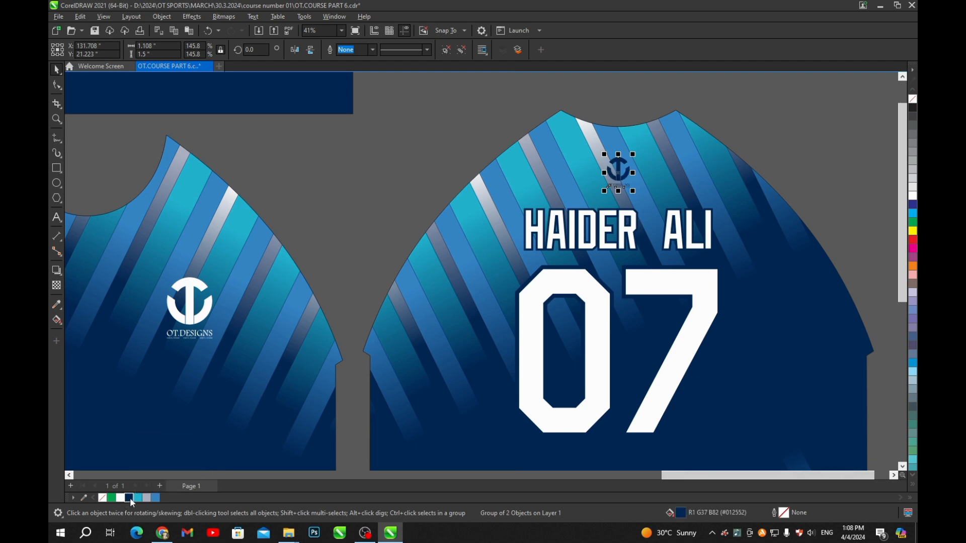
pyautogui.scroll(4, 624, 176)
pyautogui.scroll(-2, 569, 253)
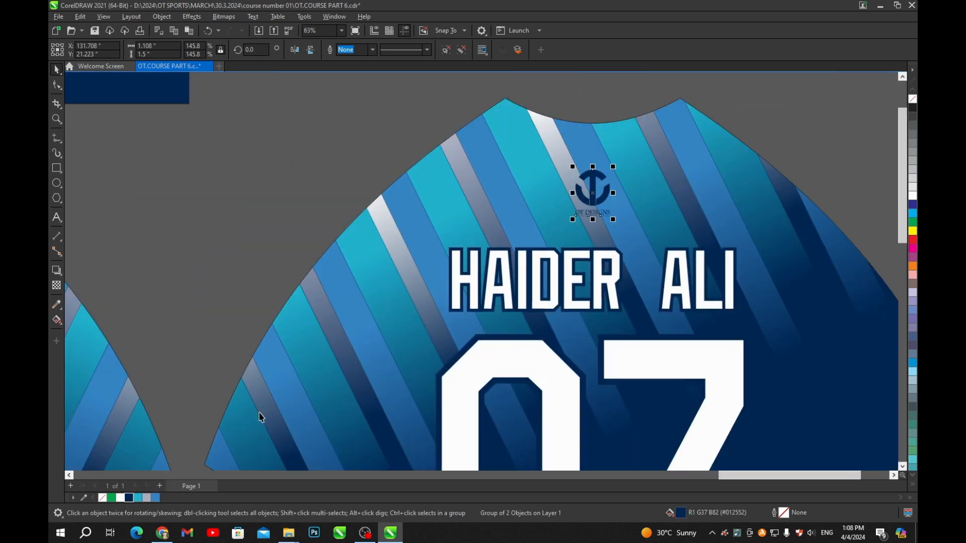
pyautogui.rightClick(121, 498)
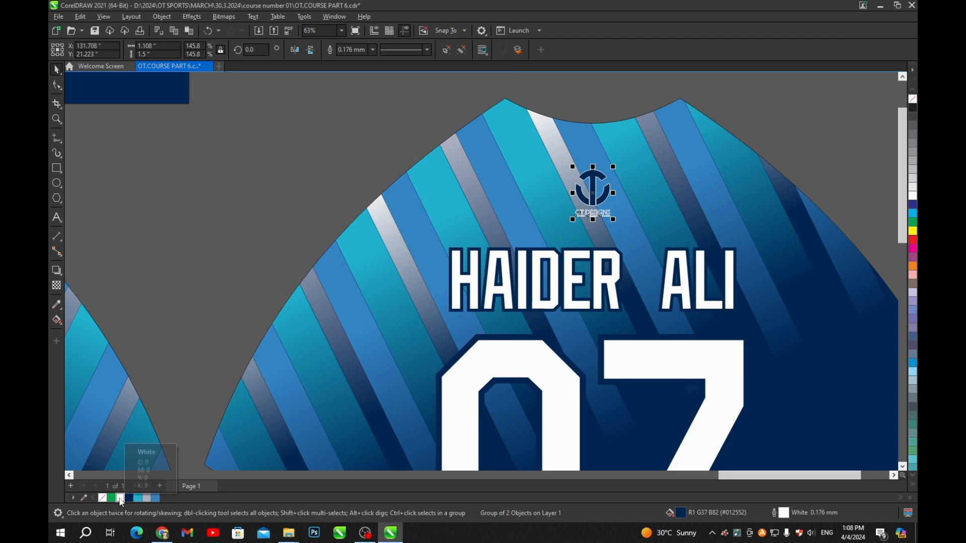
pyautogui.scroll(1, 583, 208)
pyautogui.scroll(4, 583, 208)
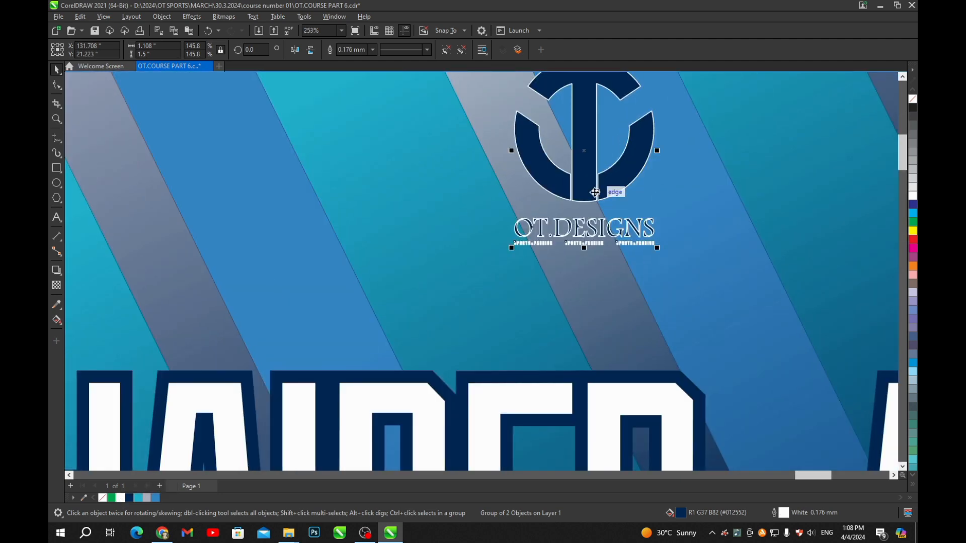
pyautogui.moveTo(591, 185); pyautogui.dragTo(587, 226)
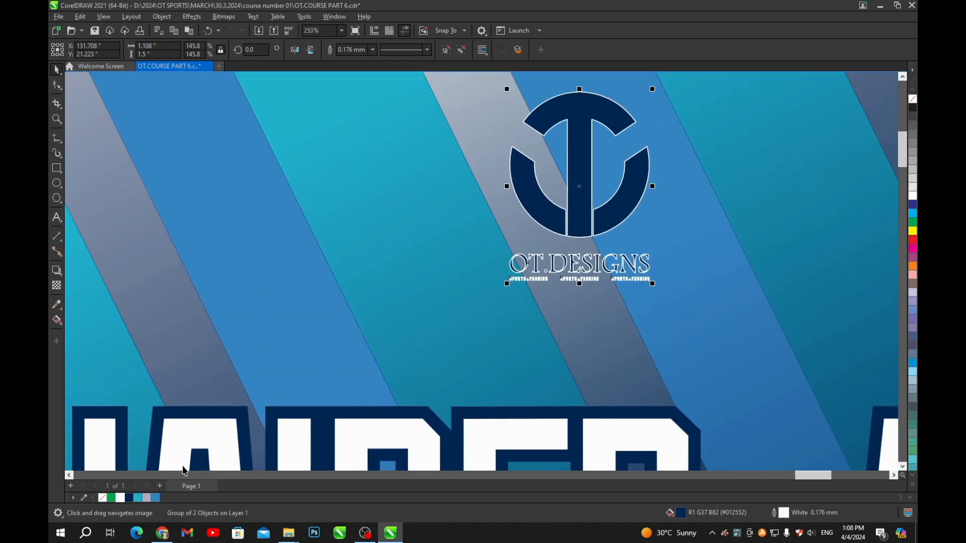
pyautogui.click(121, 498)
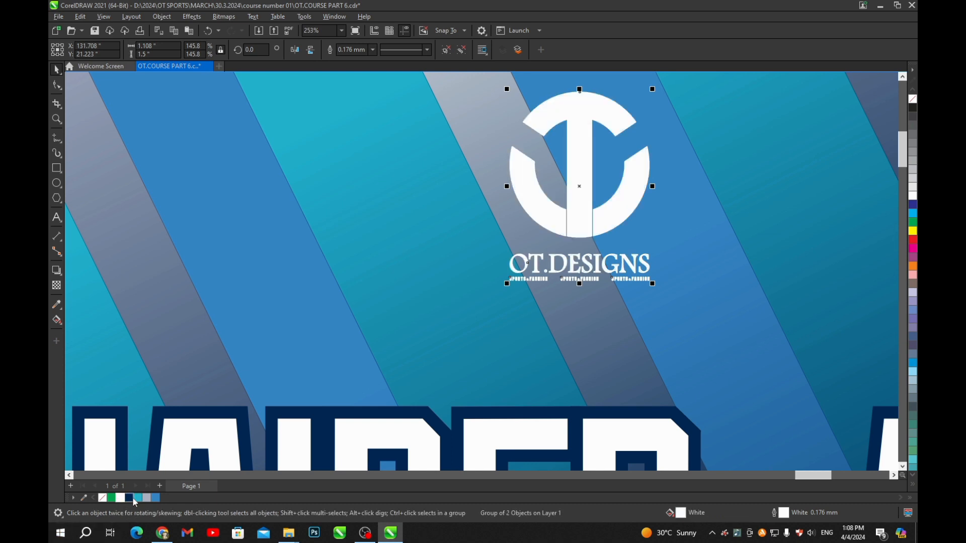
pyautogui.rightClick(129, 498)
pyautogui.scroll(-3, 564, 274)
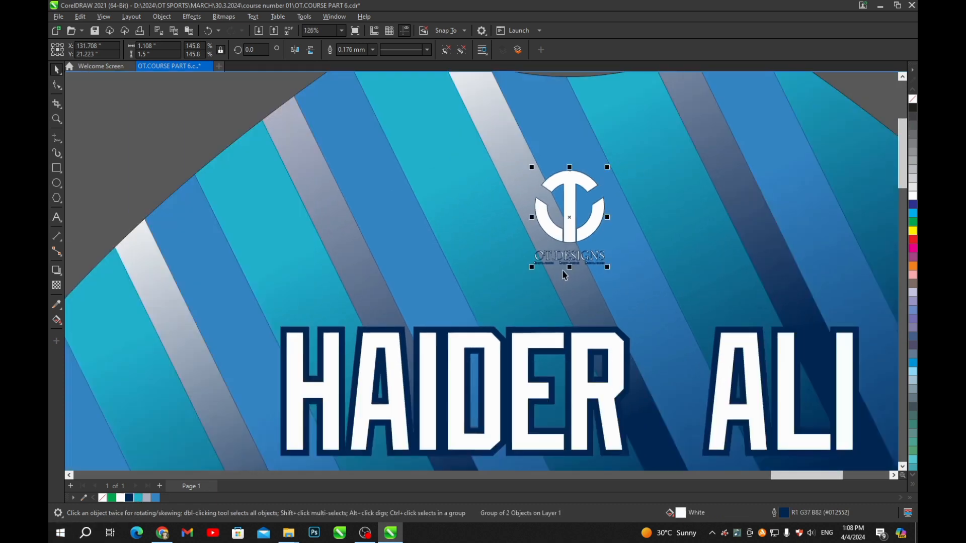
pyautogui.scroll(2, 564, 274)
# - Give the neck logo's outline a 1.5 mm width with round corners and round line caps
pyautogui.press('F12')
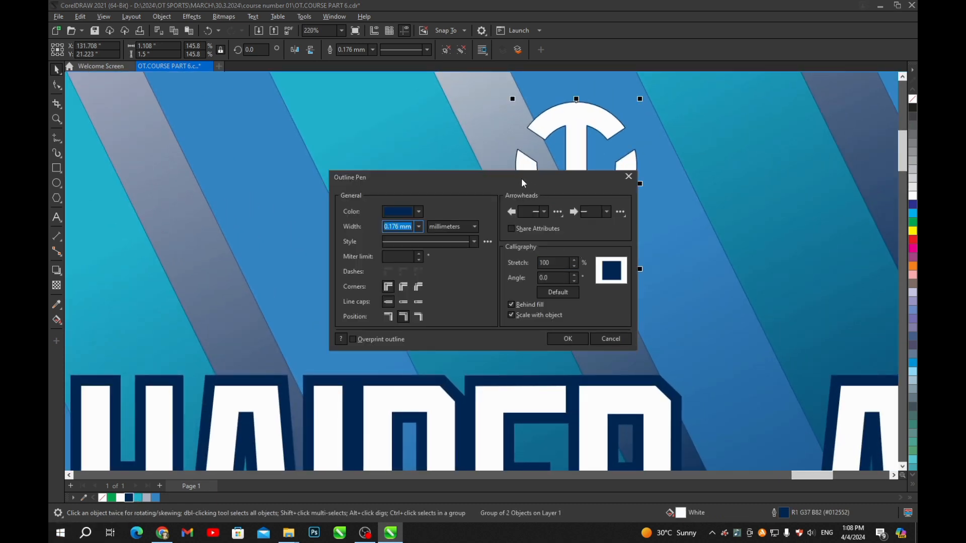
pyautogui.moveTo(522, 182); pyautogui.dragTo(863, 182)
pyautogui.click(760, 226)
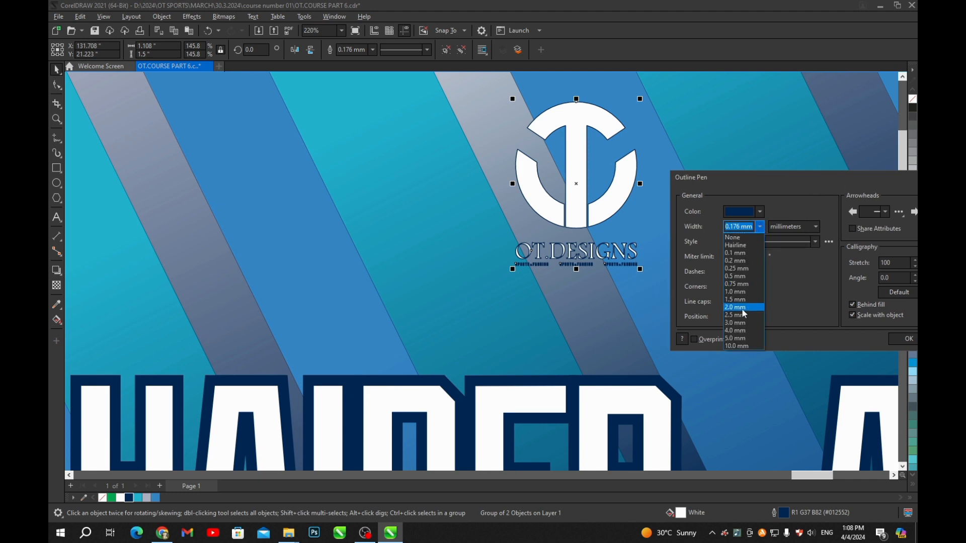
pyautogui.click(743, 308)
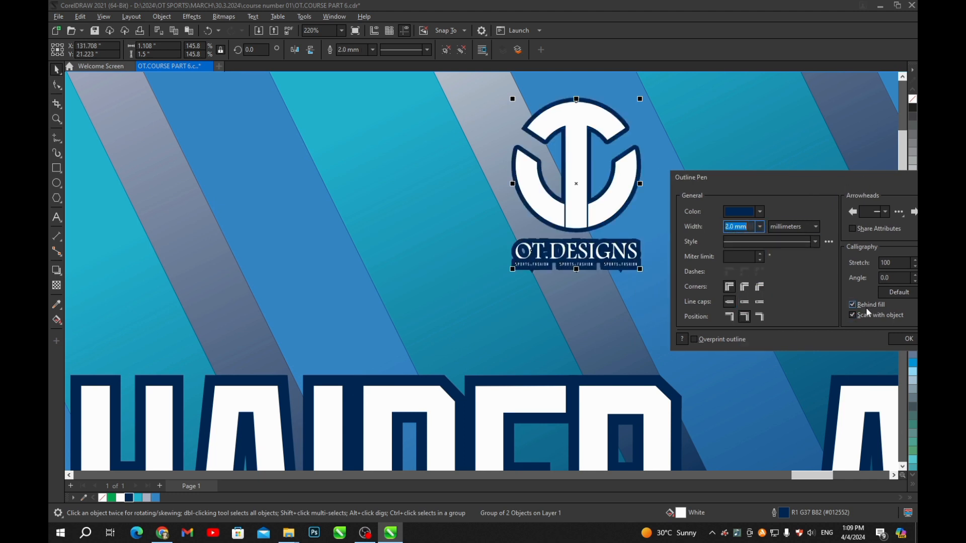
pyautogui.click(744, 286)
pyautogui.click(744, 302)
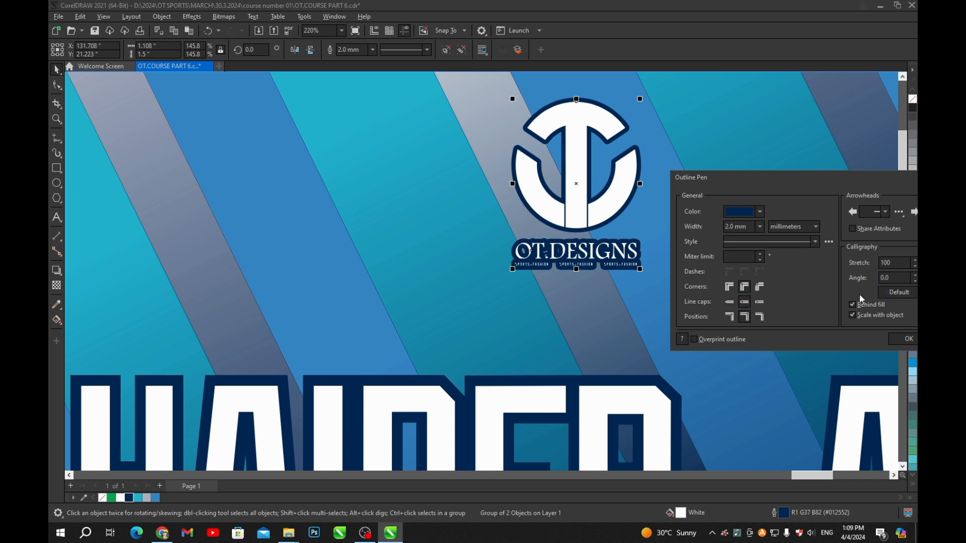
pyautogui.click(759, 227)
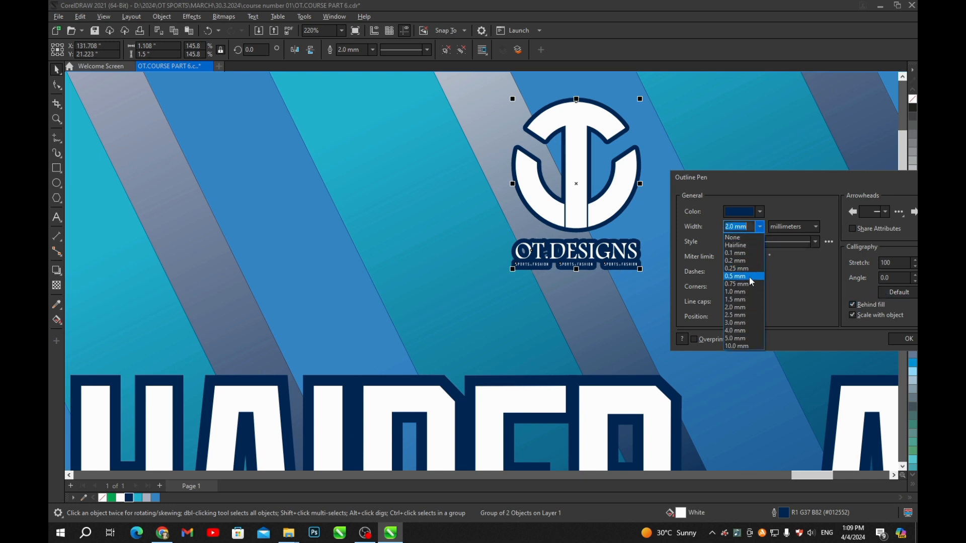
pyautogui.click(745, 303)
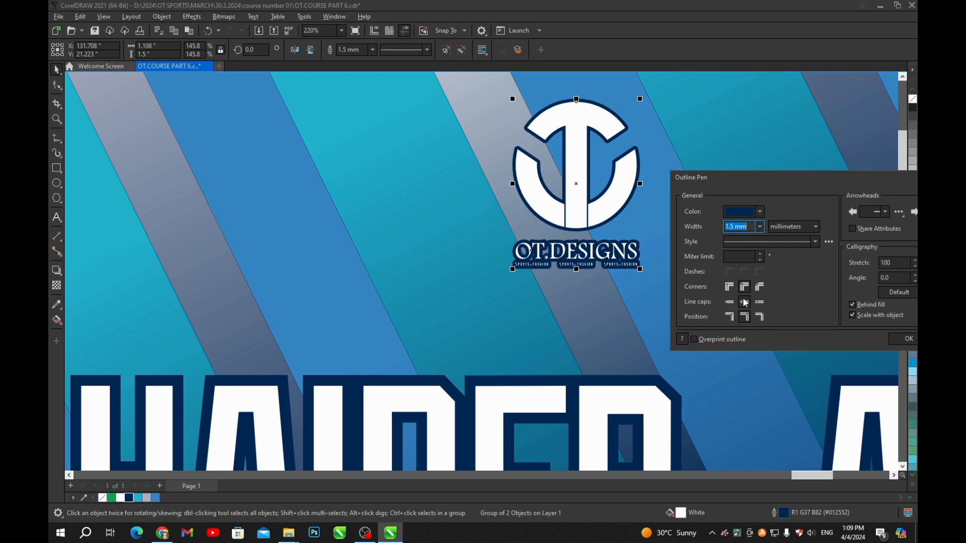
pyautogui.click(908, 338)
pyautogui.scroll(-5, 537, 247)
pyautogui.scroll(-2, 537, 248)
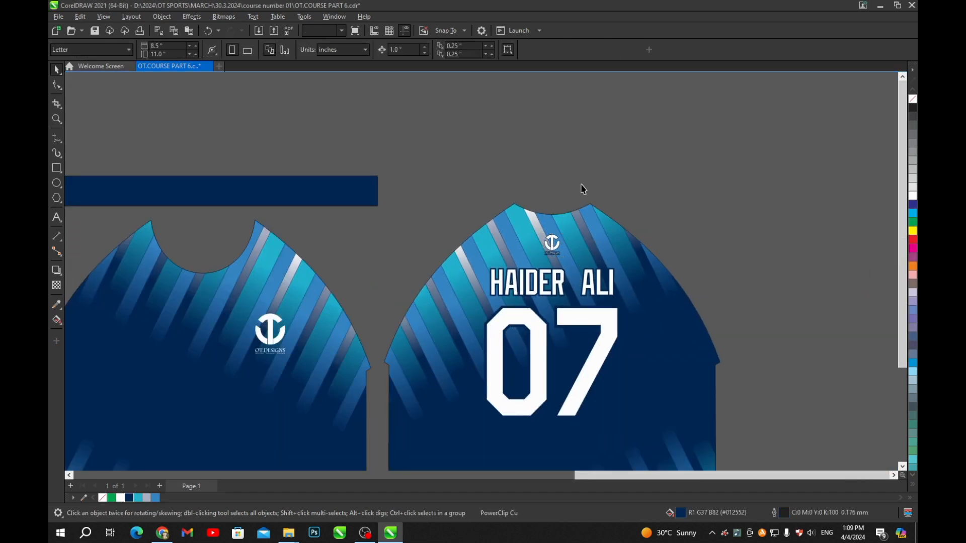
# - Save OT.COURSE PART 6.cdr and look over the layout of both jerseys
pyautogui.scroll(-4, 580, 188)
pyautogui.scroll(1, 539, 250)
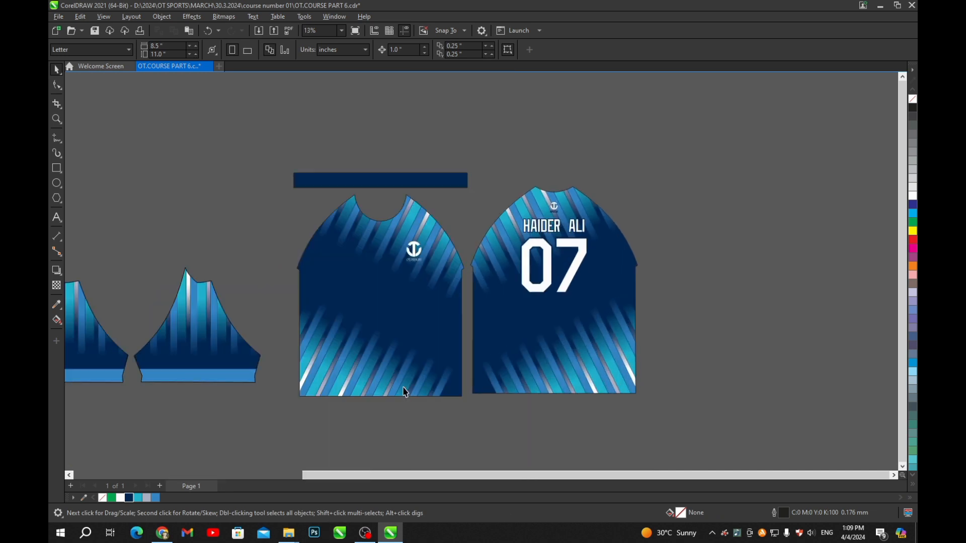
pyautogui.scroll(-2, 405, 269)
pyautogui.hotkey('ctrl', 's')
pyautogui.moveTo(406, 253); pyautogui.dragTo(499, 230)
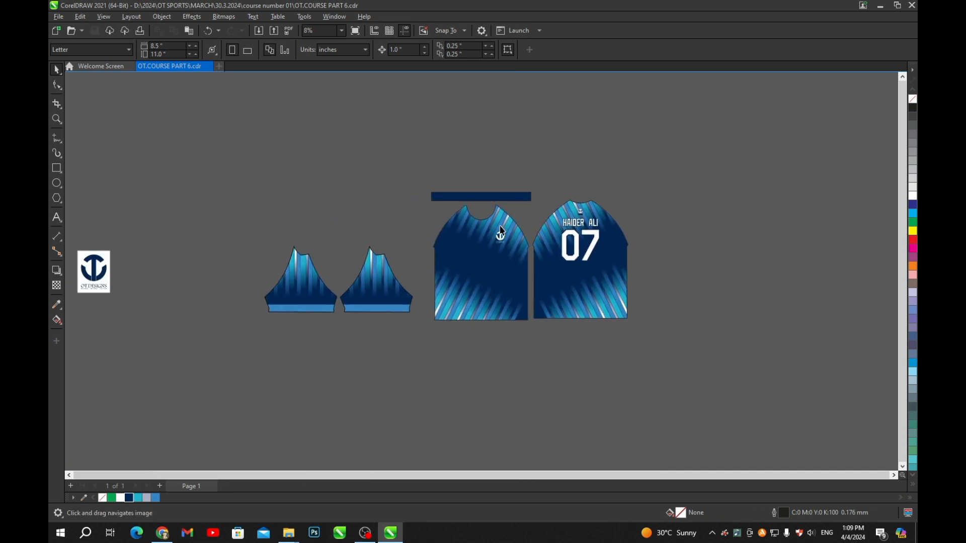
pyautogui.scroll(1, 499, 230)
pyautogui.scroll(-3, 527, 291)
pyautogui.scroll(3, 481, 286)
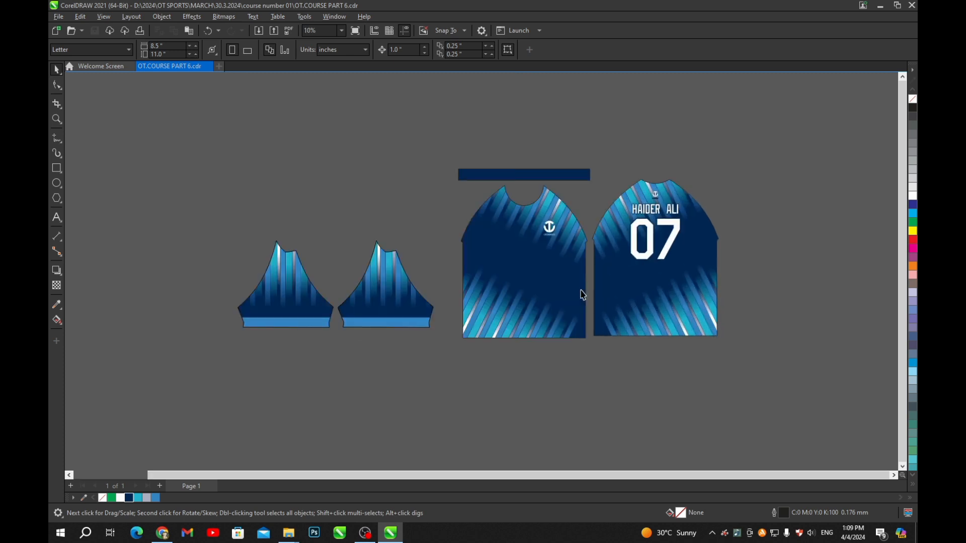
pyautogui.moveTo(671, 280); pyautogui.dragTo(623, 280)
pyautogui.scroll(1, 528, 270)
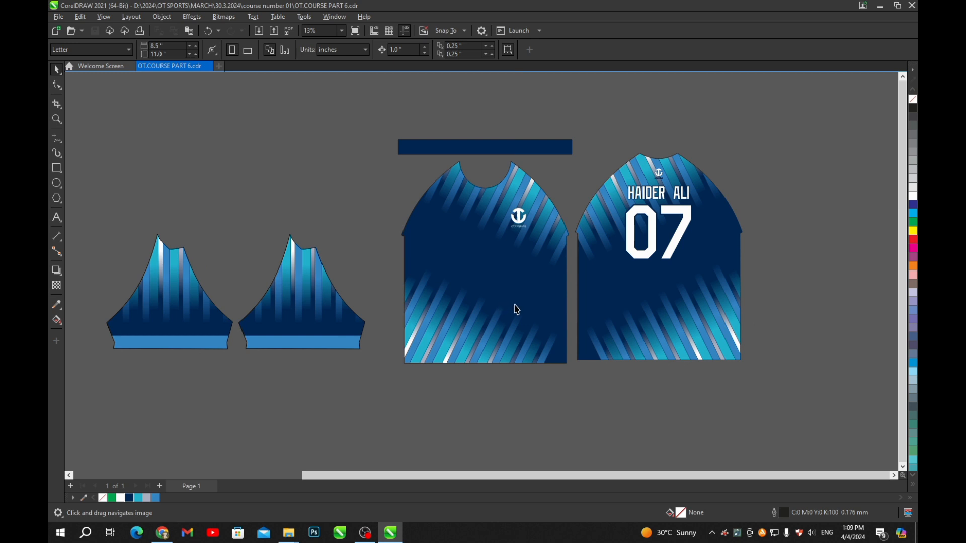
pyautogui.scroll(-2, 548, 254)
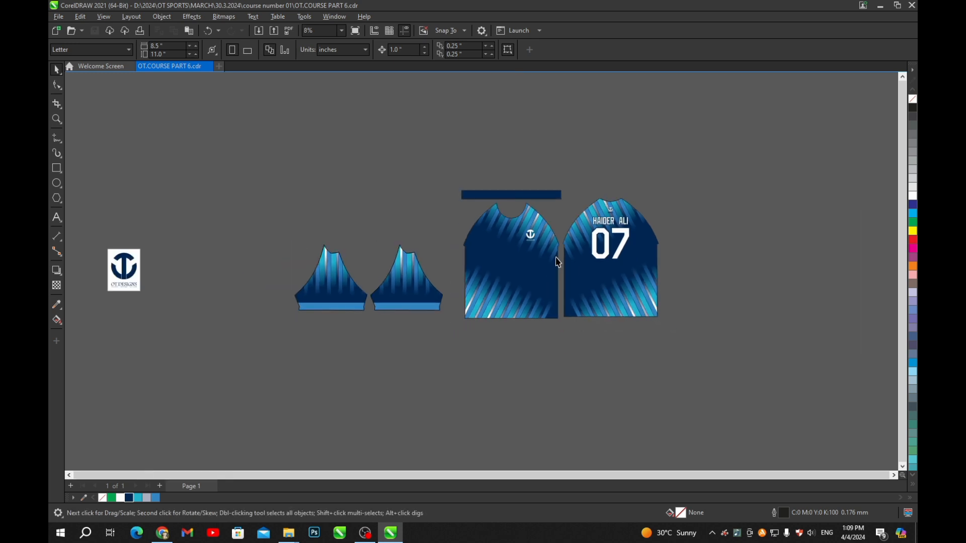
pyautogui.scroll(2, 478, 274)
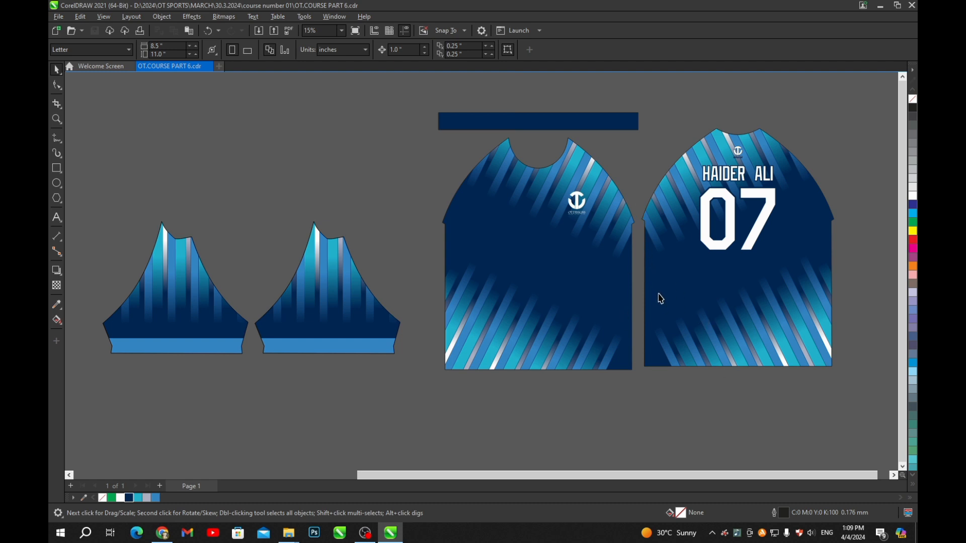
pyautogui.scroll(-3, 588, 245)
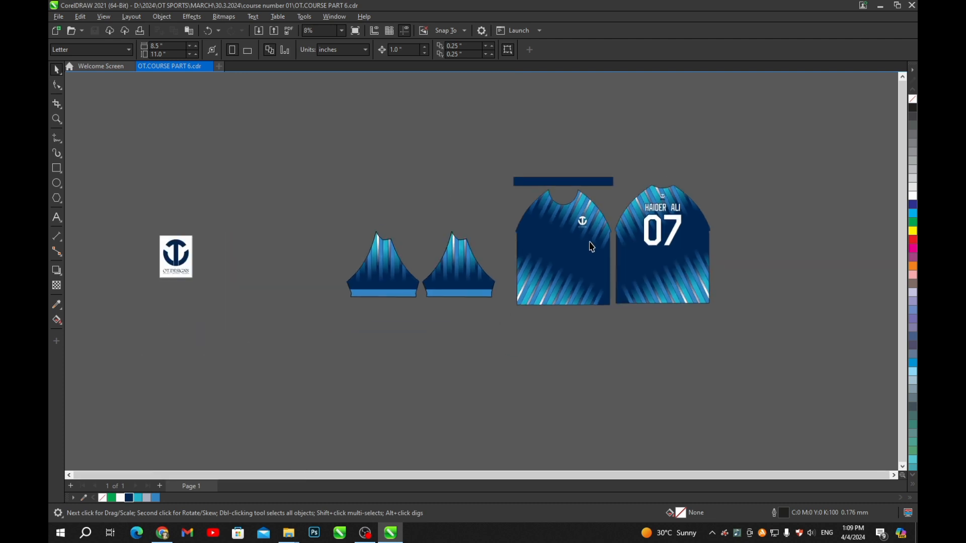
pyautogui.scroll(3, 616, 266)
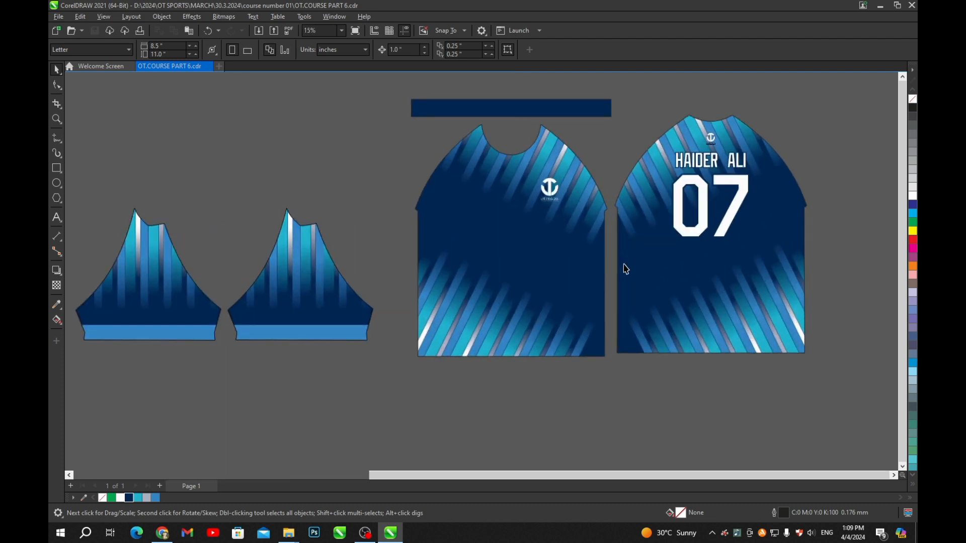
pyautogui.scroll(-3, 588, 261)
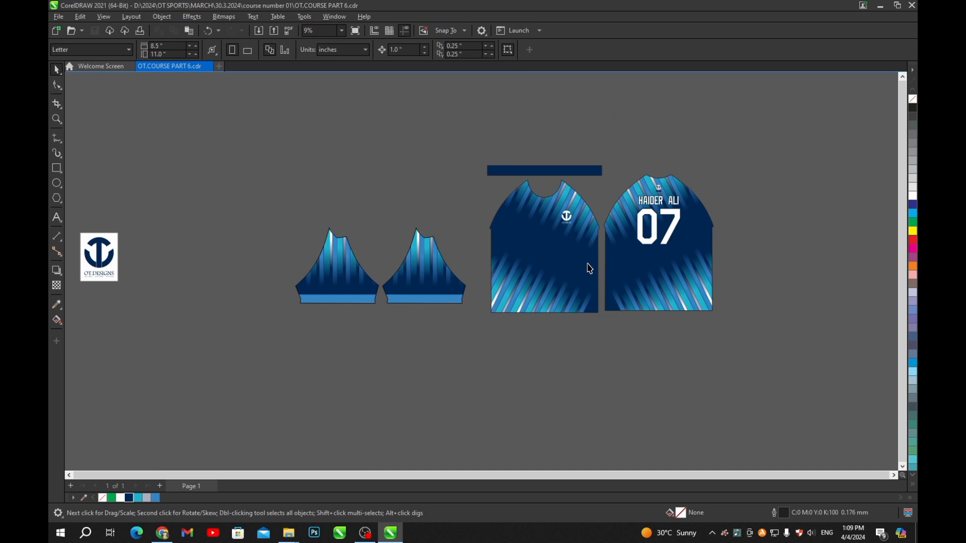
pyautogui.scroll(2, 629, 291)
# - Align the front and back jerseys along their bottom edges and save again
pyautogui.click(556, 307)
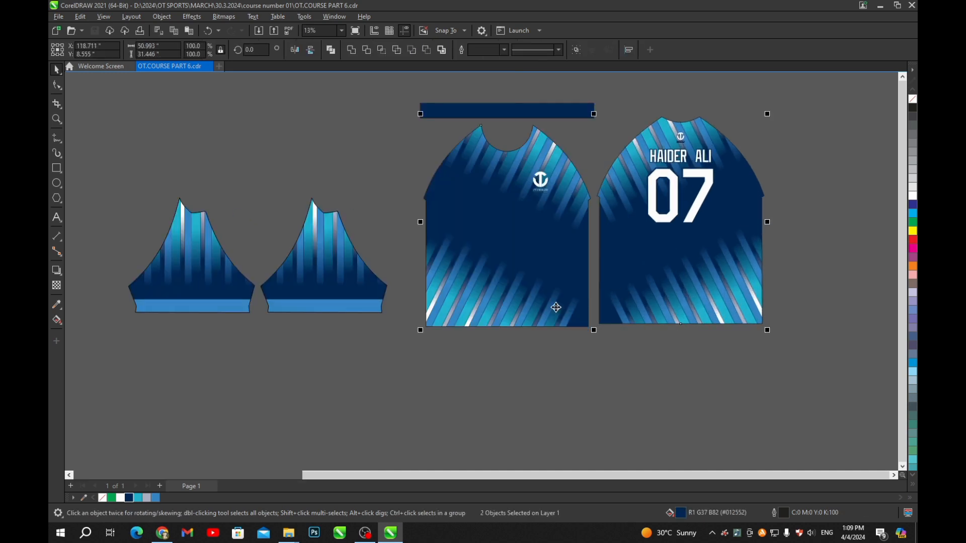
pyautogui.press('b')
pyautogui.click(566, 347)
pyautogui.scroll(-2, 539, 224)
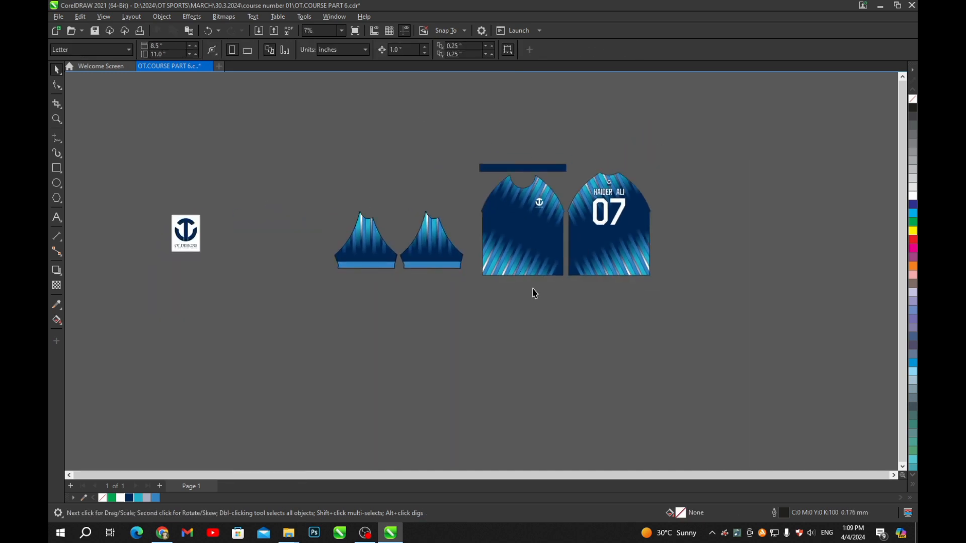
pyautogui.hotkey('ctrl', 's')
pyautogui.scroll(2, 539, 275)
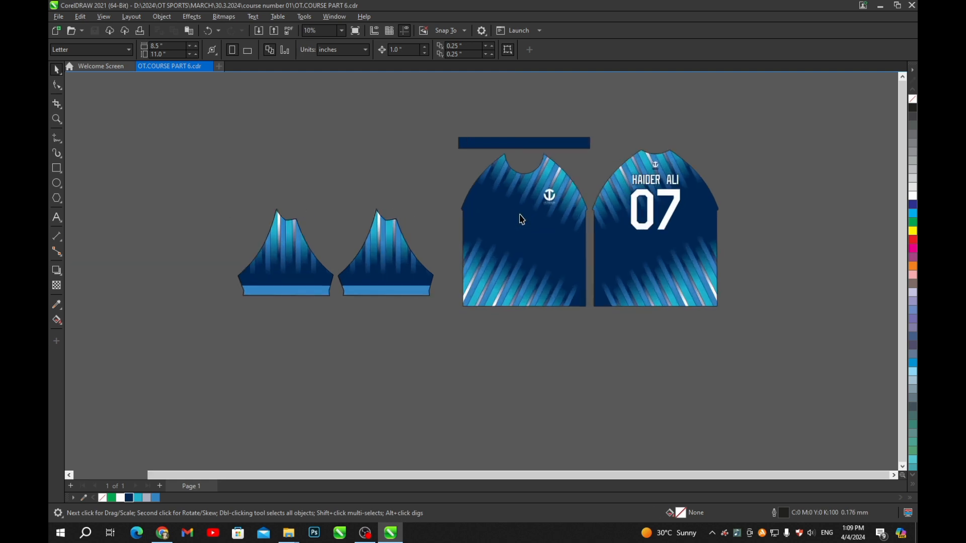
pyautogui.scroll(2, 680, 221)
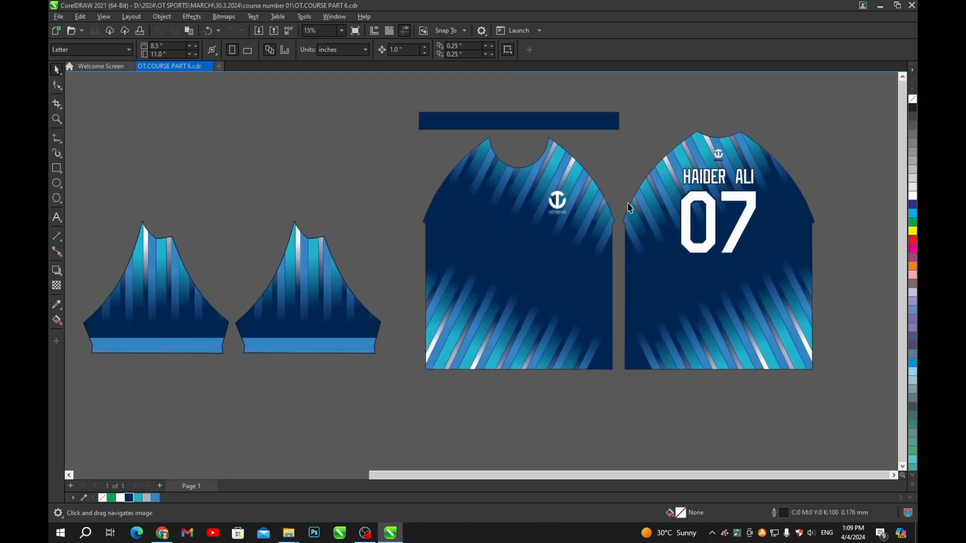